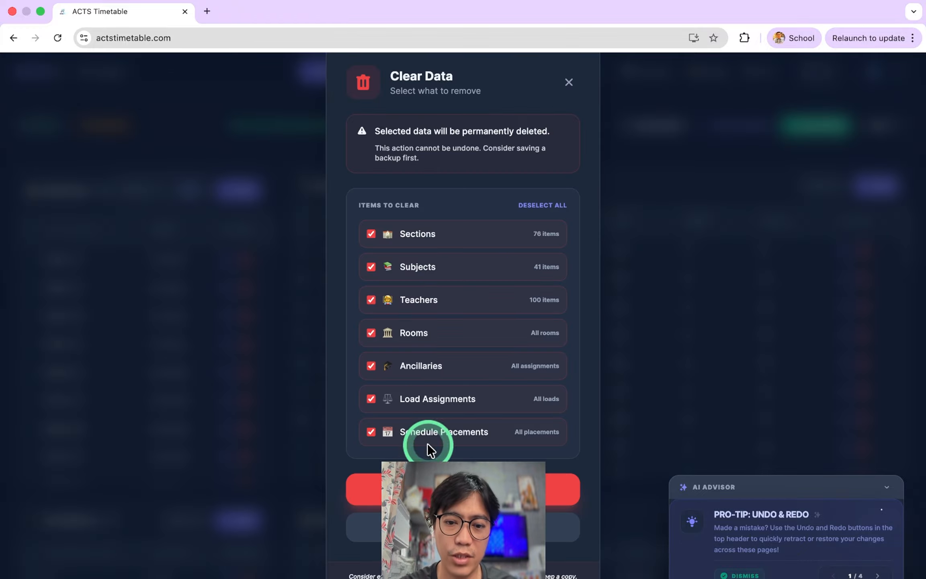
Step: Permanently clear all sections, subjects, teachers, rooms, ancillaries, load assignments and schedule placements
click(463, 489)
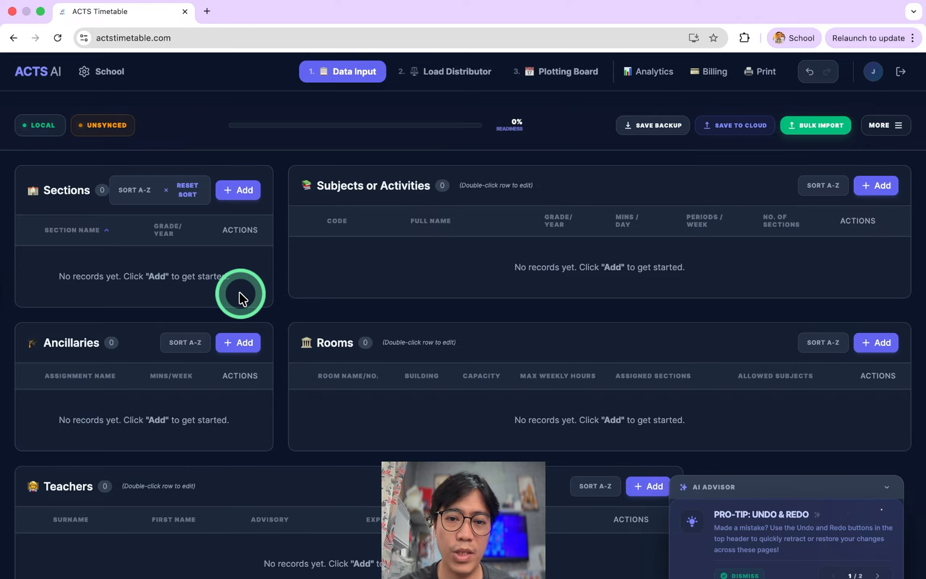
Step: Look at the manual entry forms for sections, subjects and rooms, closing each without saving a record
click(240, 191)
click(60, 245)
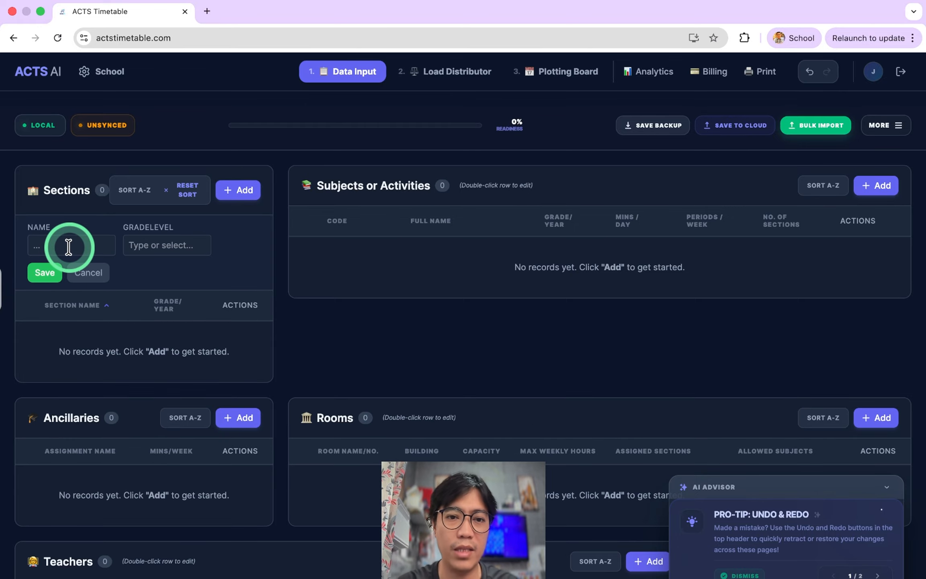
click(88, 273)
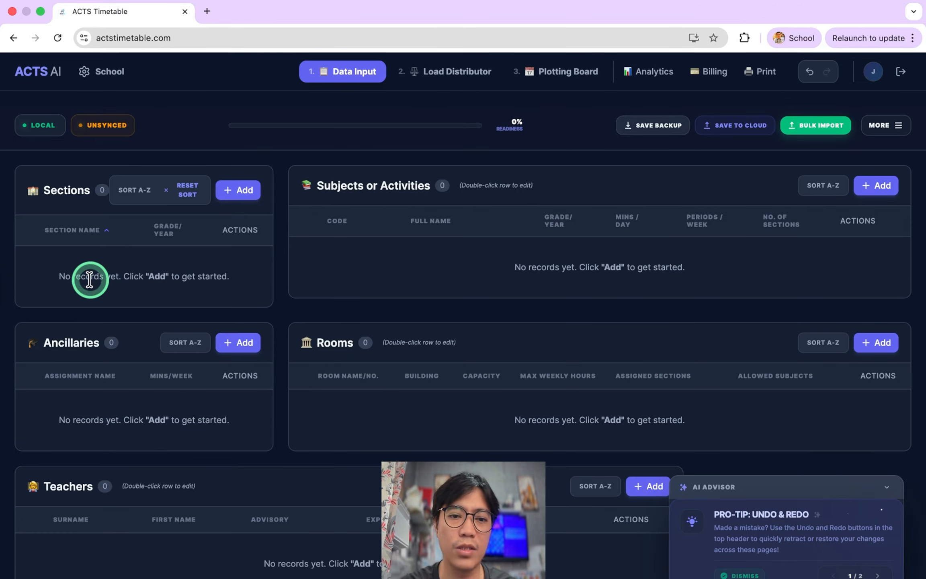
click(886, 186)
click(366, 263)
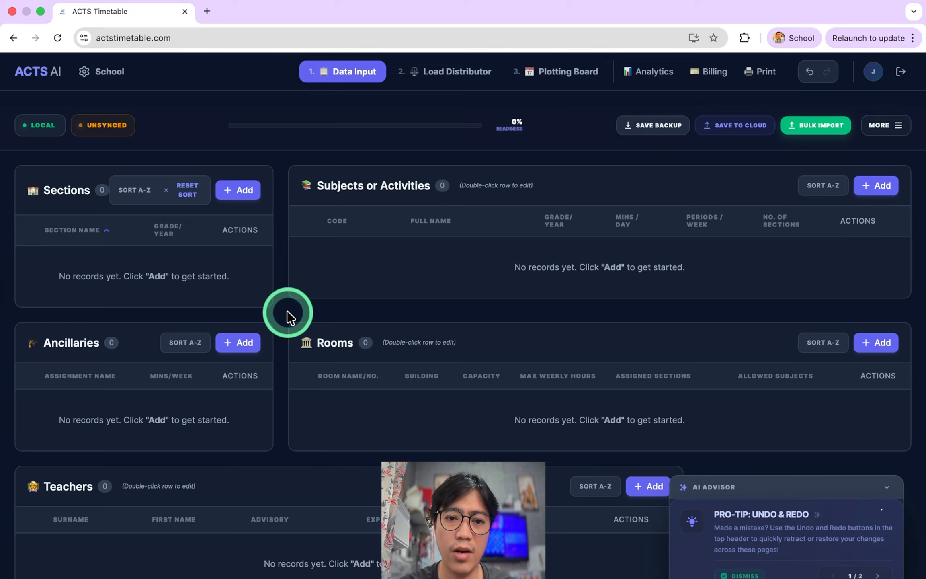
scroll(285, 318, down, 3)
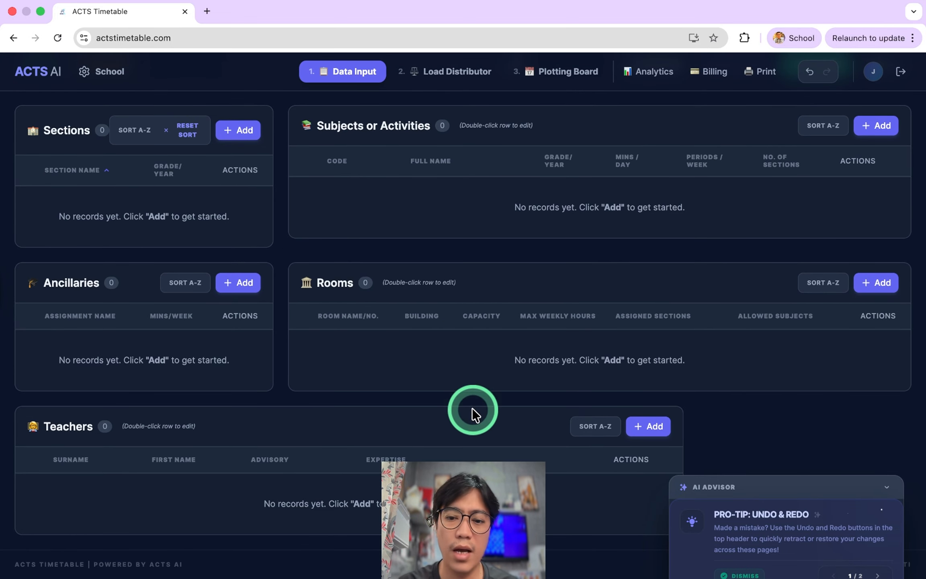
click(885, 284)
click(712, 105)
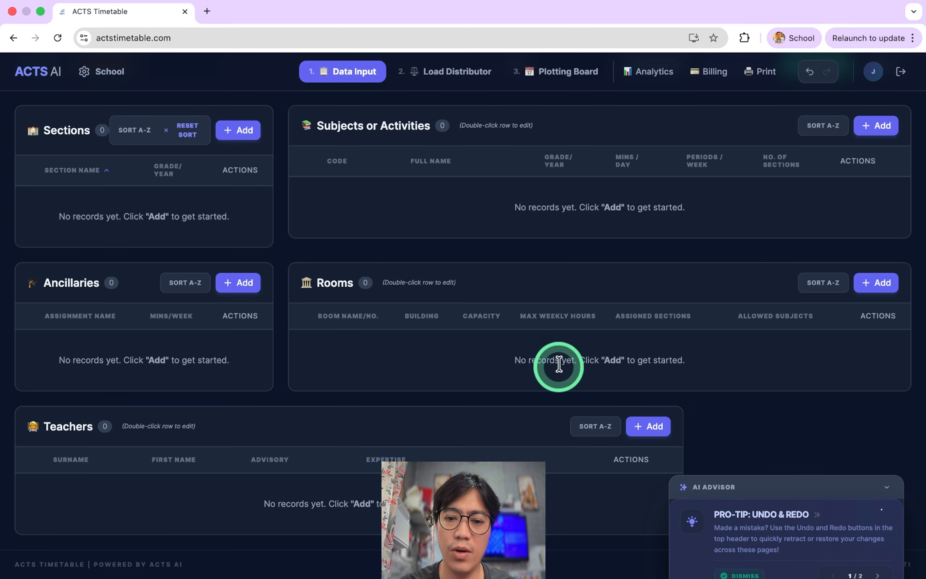
scroll(397, 408, up, 3)
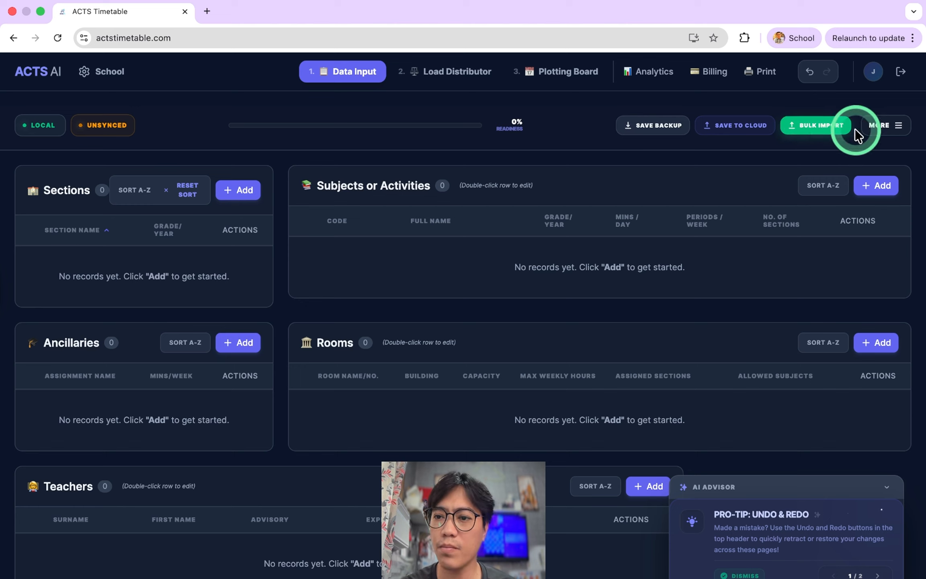
Step: Download the bulk import template and open the downloaded ACTS-AI-Bulk-Template-2026-05-01 (1).xlsx in Excel
click(890, 126)
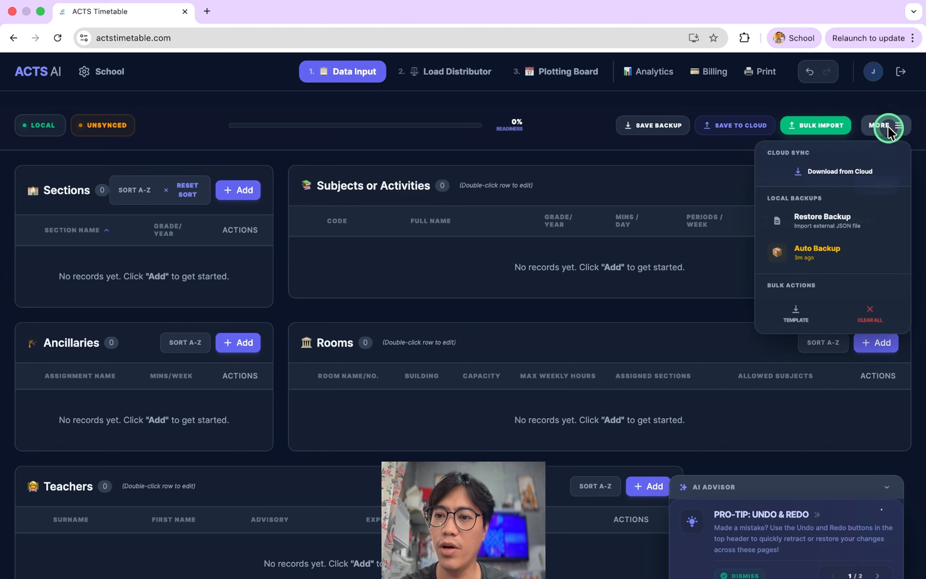
click(794, 315)
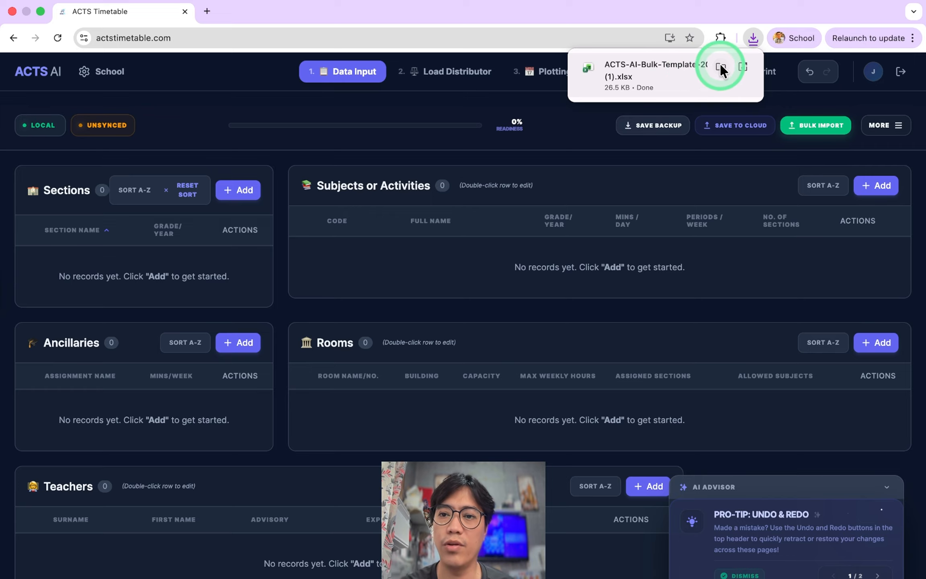
click(721, 66)
click(432, 115)
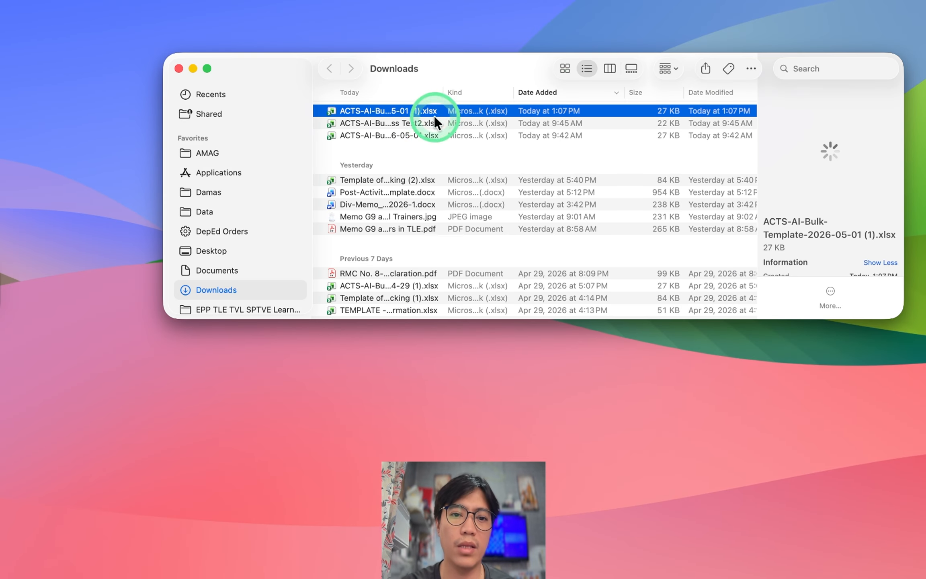
double_click(418, 108)
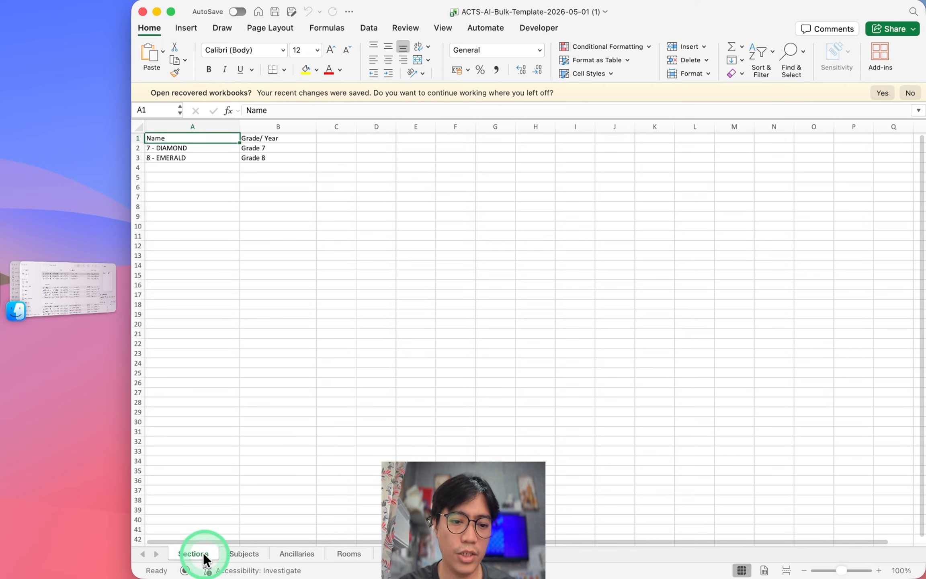
Step: Examine the template's subject, ancillary, room and teacher sheets, and the Name and Grade/Year columns of the Sections sheet
click(245, 555)
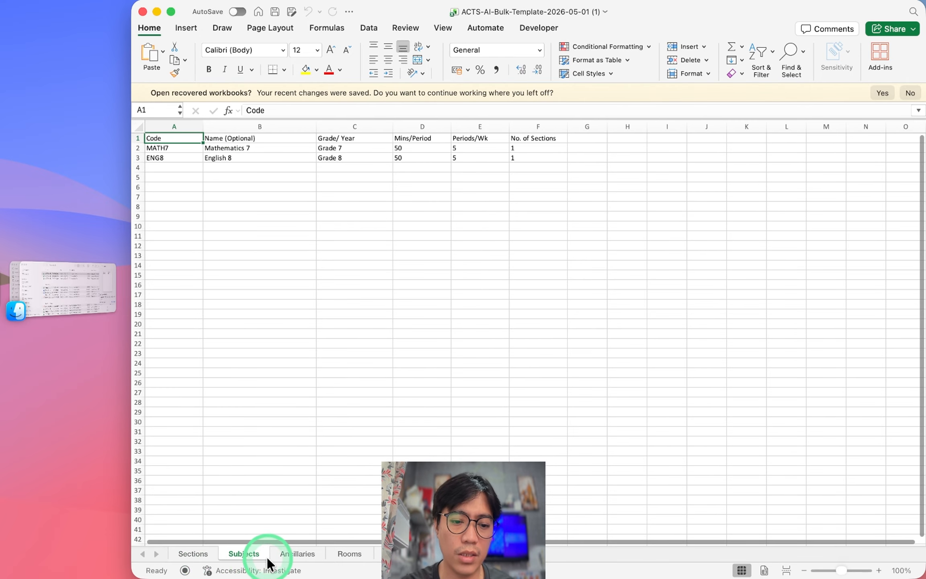
click(295, 557)
click(349, 556)
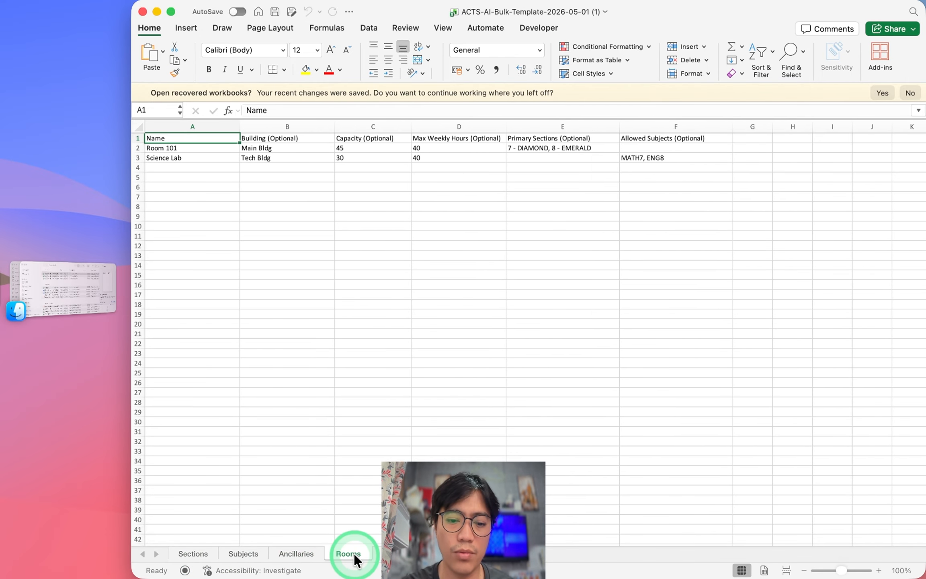
click(397, 555)
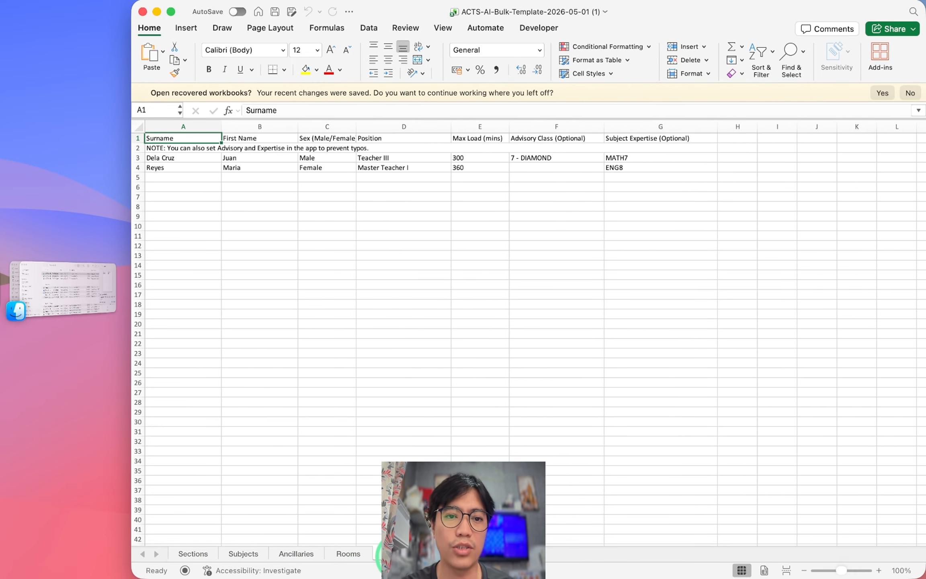
click(193, 555)
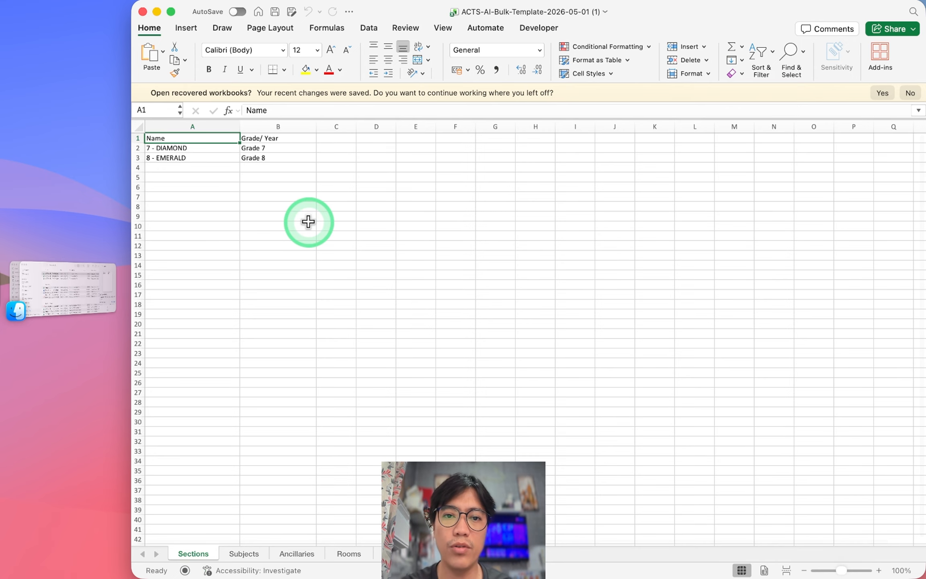
key(ctrl+Right)
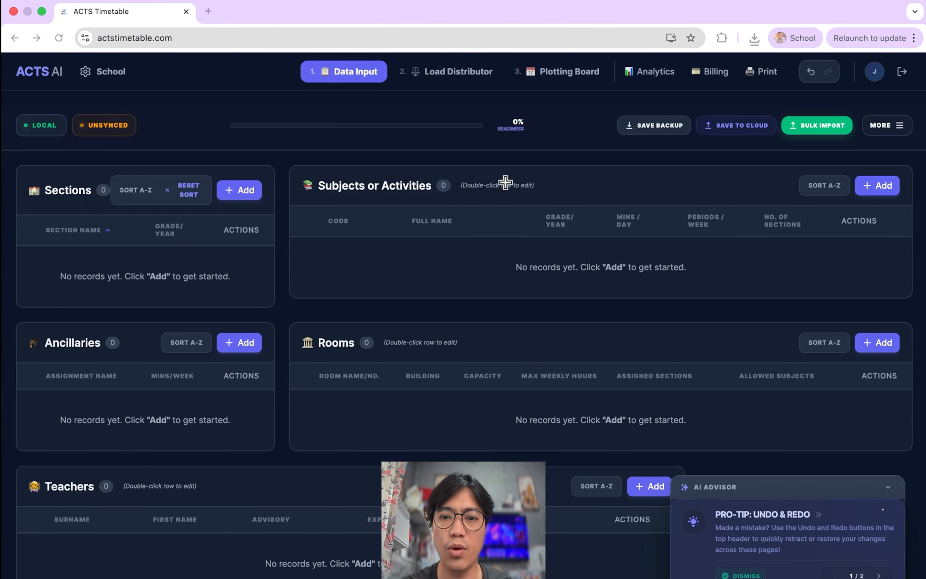
key(ctrl+Left)
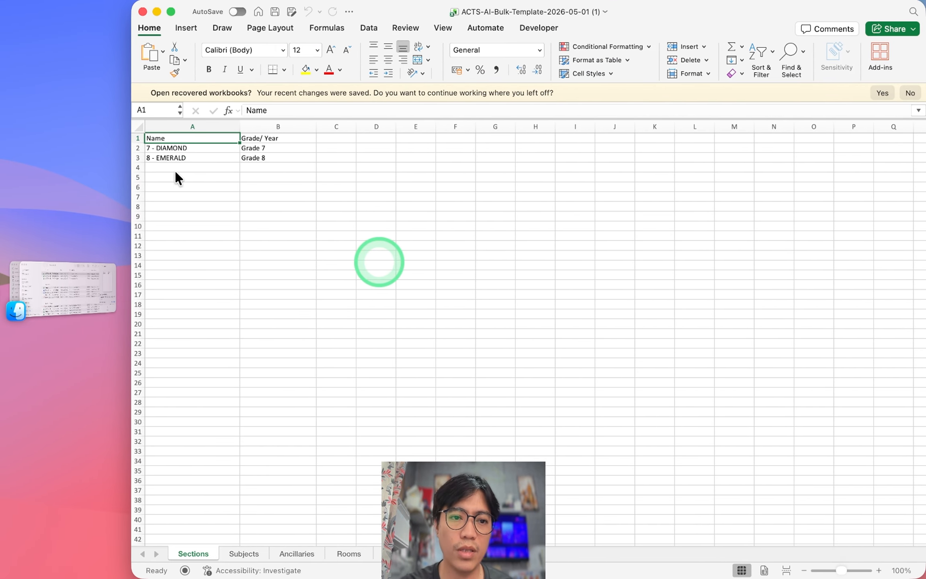
drag(169, 157, 171, 168)
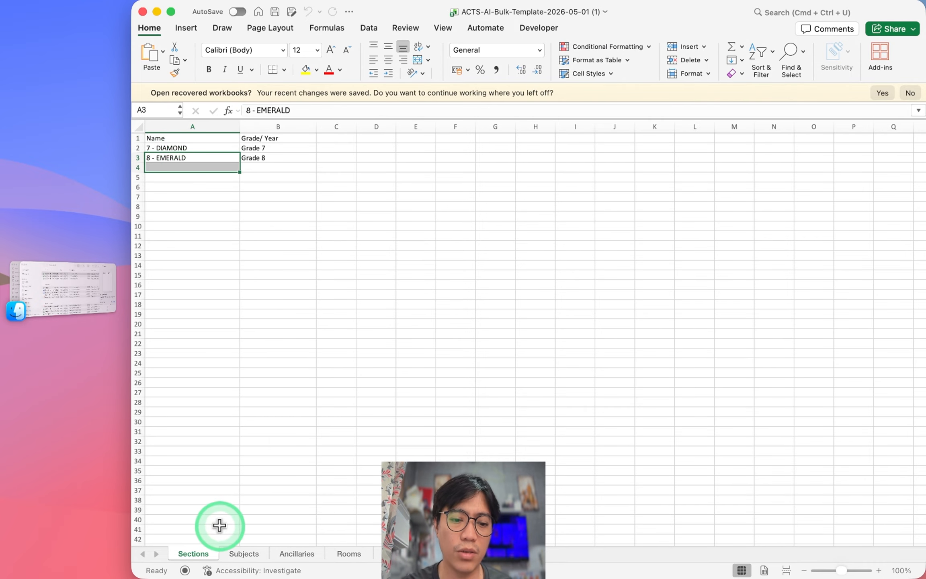
drag(264, 158, 266, 235)
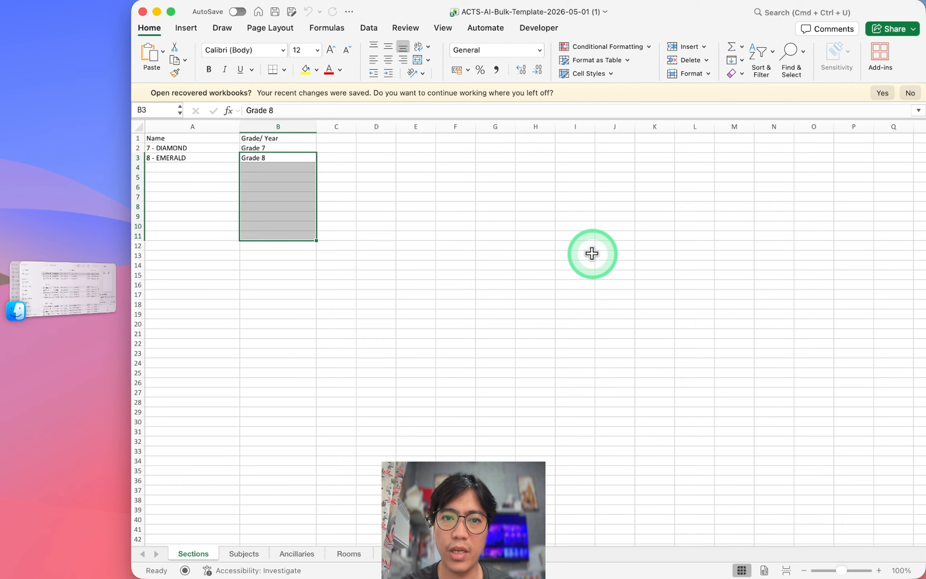
Step: Switch back to ACTS Timetable in the browser, view the School Settings and return to data input
key(ctrl+Right)
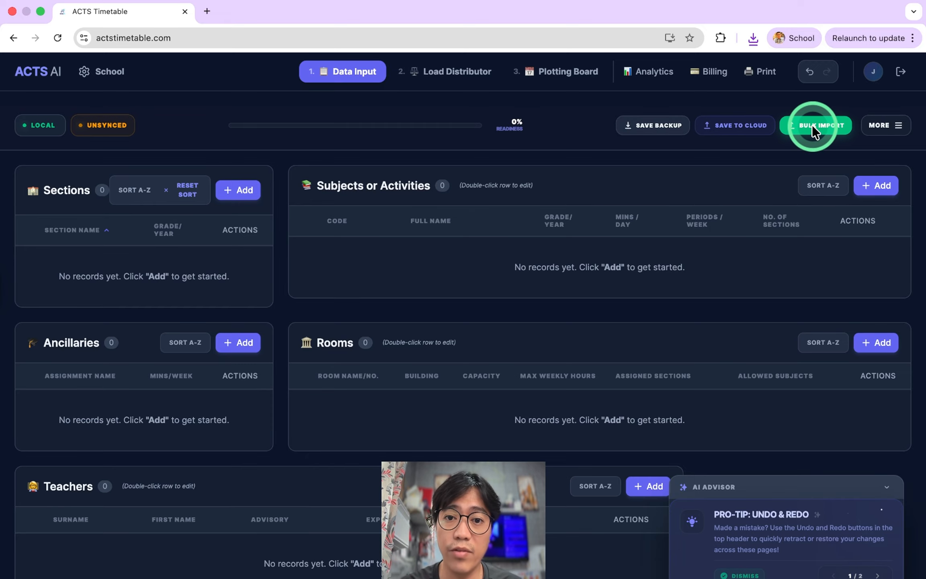
click(104, 71)
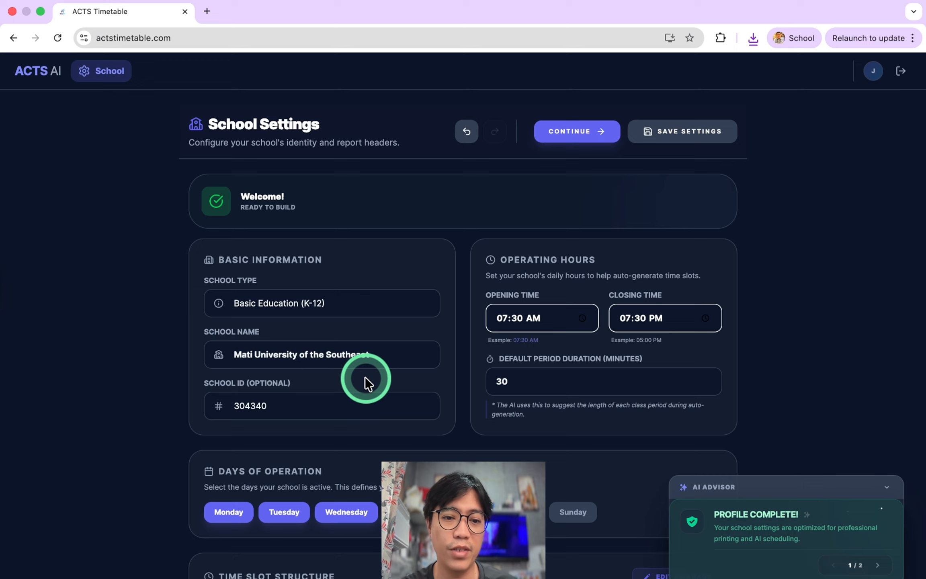
click(578, 131)
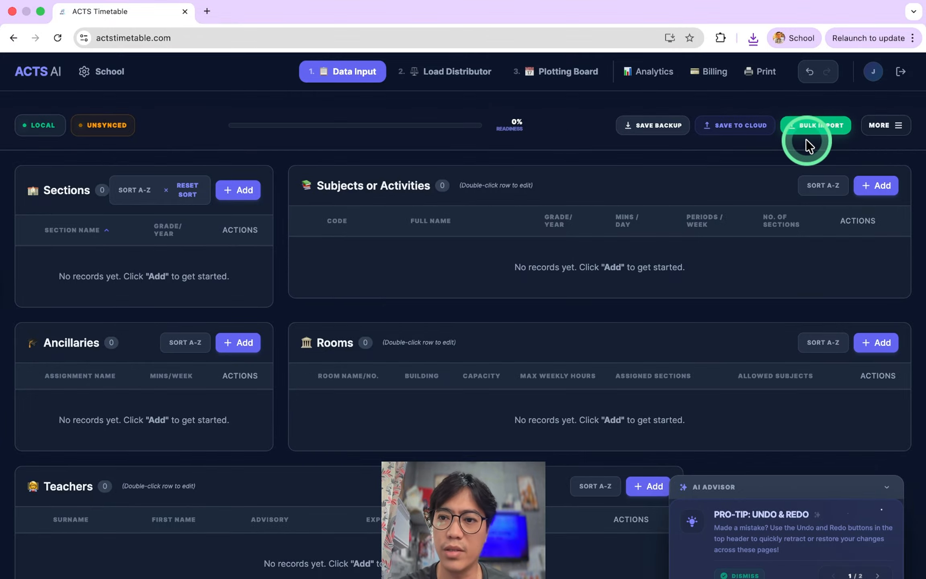
Step: Load the file ACTS-AI-Bulk-Template-2026-04-29 - Stress Test2.xlsx for a bulk import
click(812, 125)
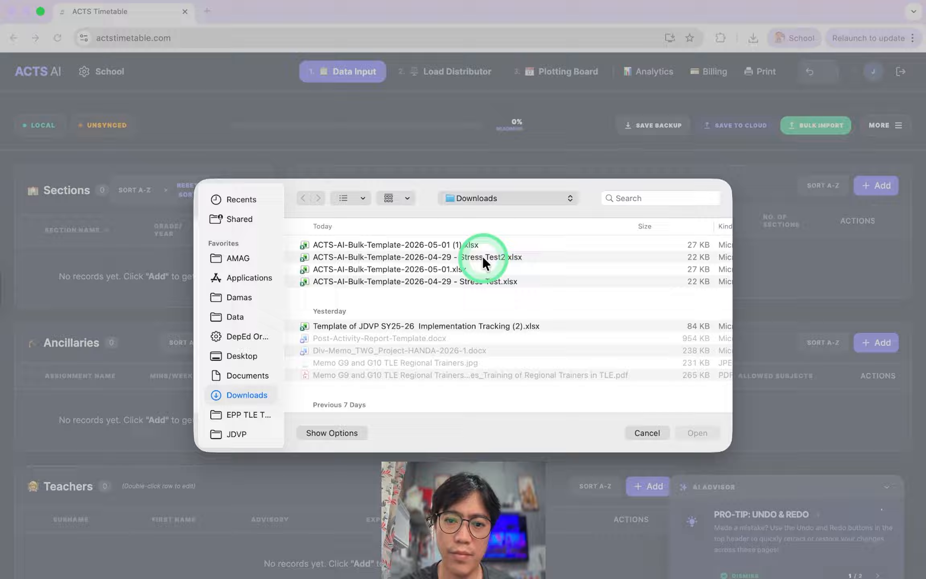
click(481, 256)
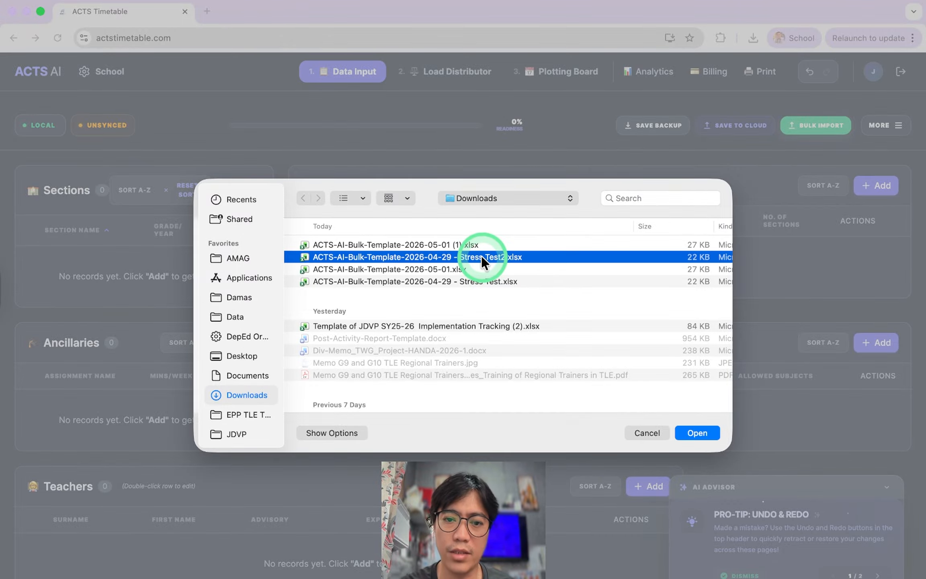
click(698, 433)
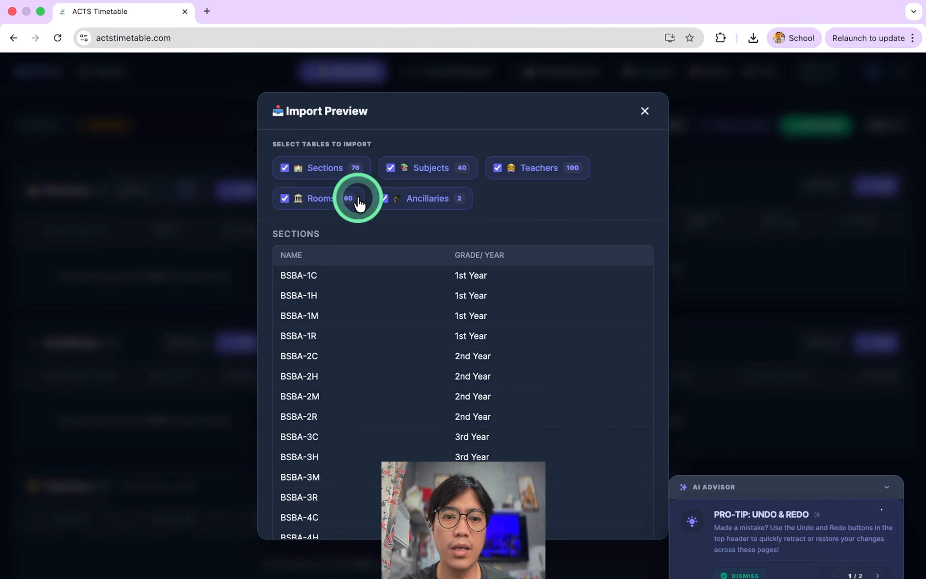
Step: Exclude the Sections, Subjects and Teachers tables from the import selection, and include all three again
click(284, 168)
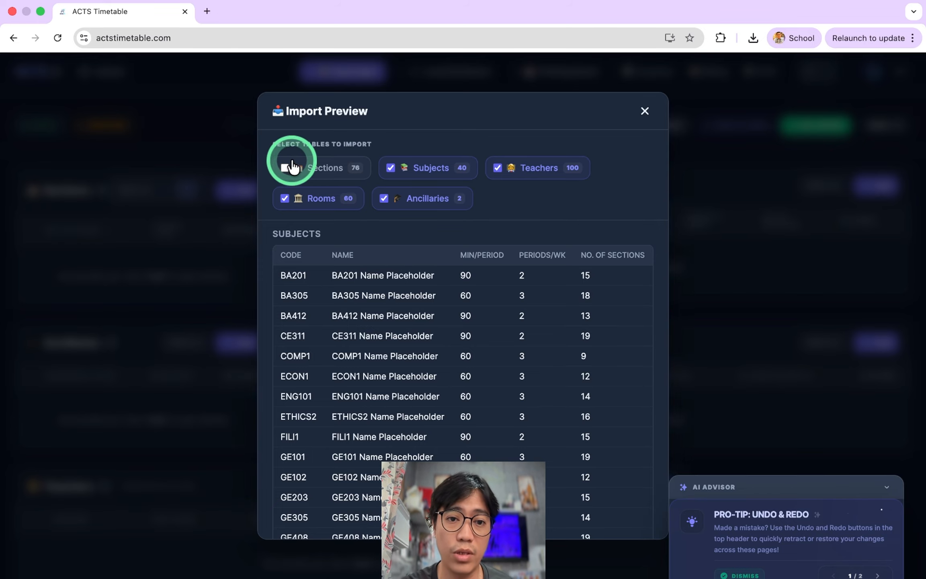
click(405, 167)
click(505, 167)
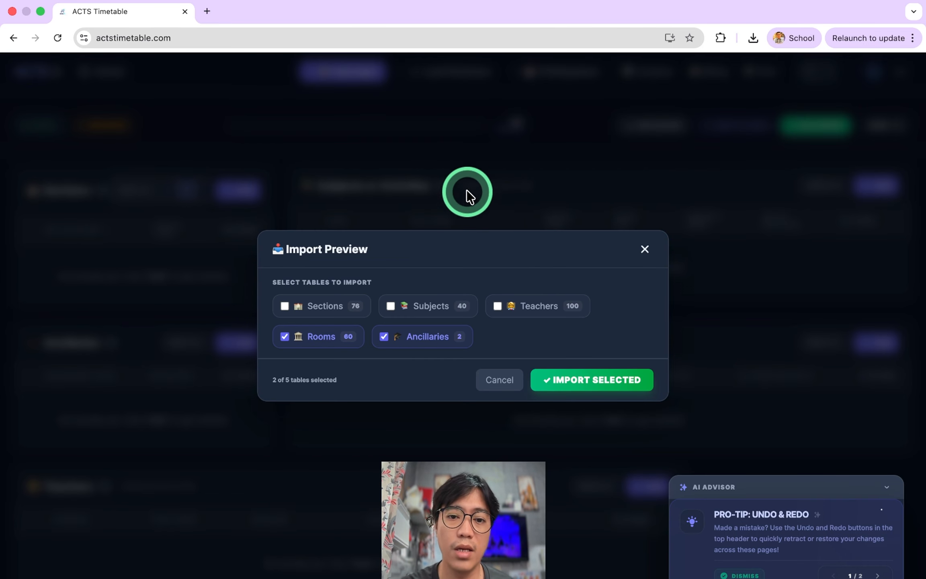
click(349, 311)
click(427, 168)
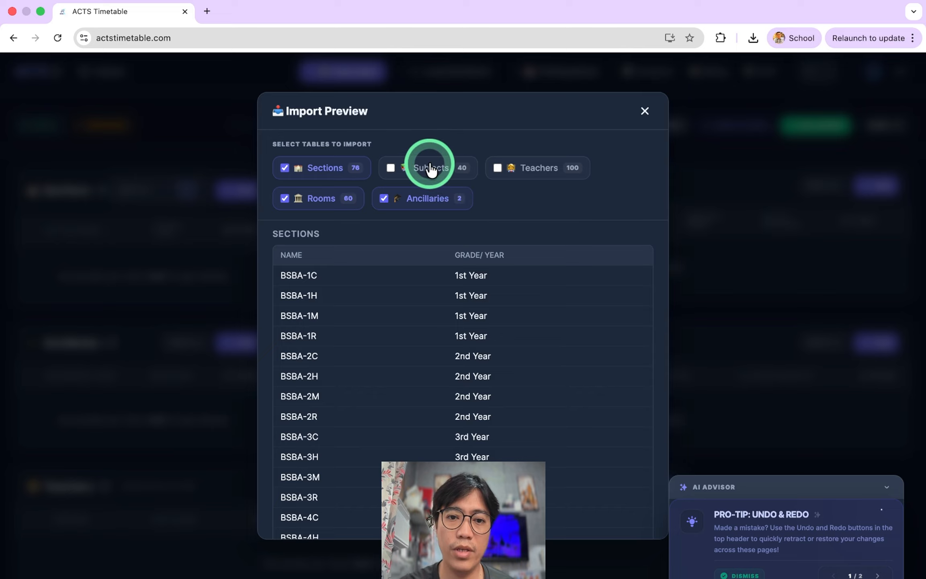
click(501, 169)
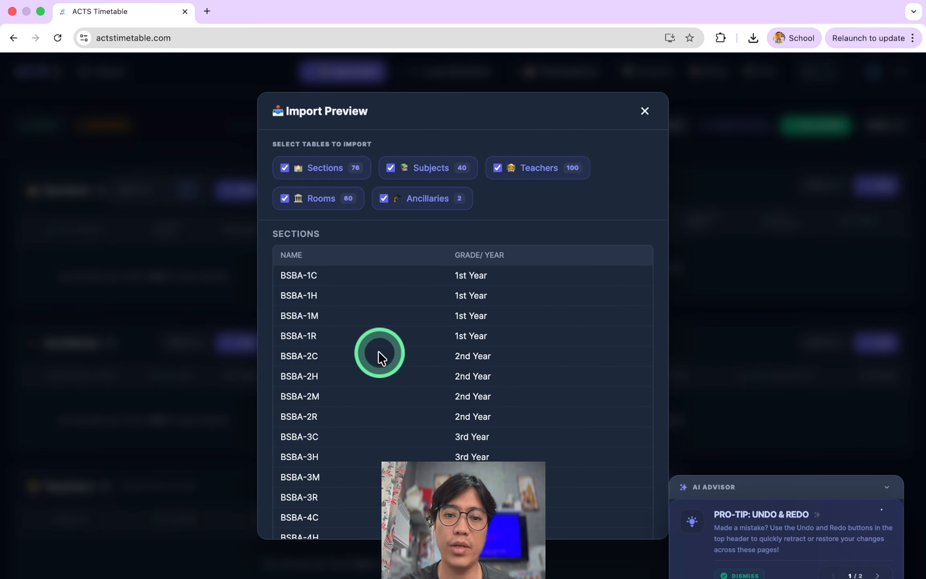
Step: Review the import preview and import the Sections, Subjects, Teachers, Rooms and Ancillaries tables
scroll(588, 219, down, 15)
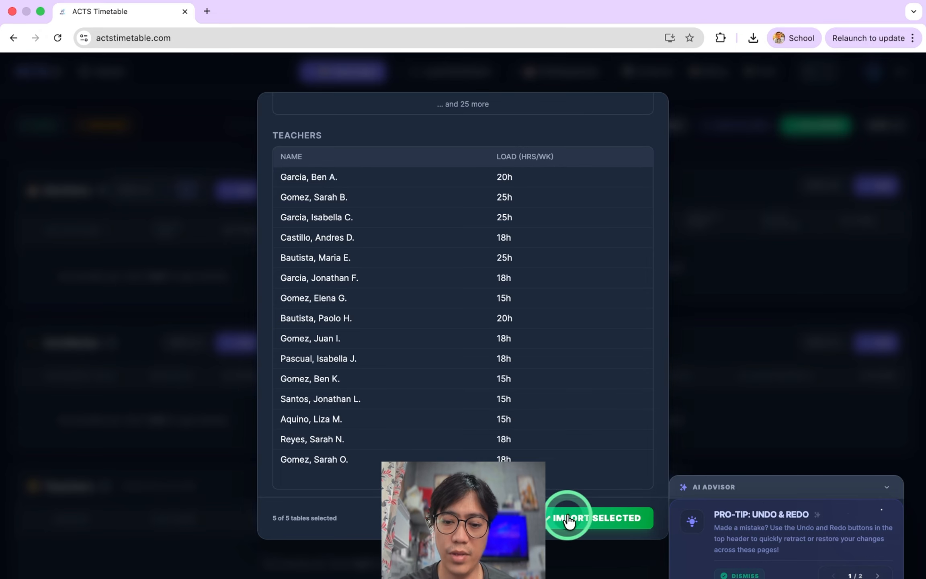
click(589, 522)
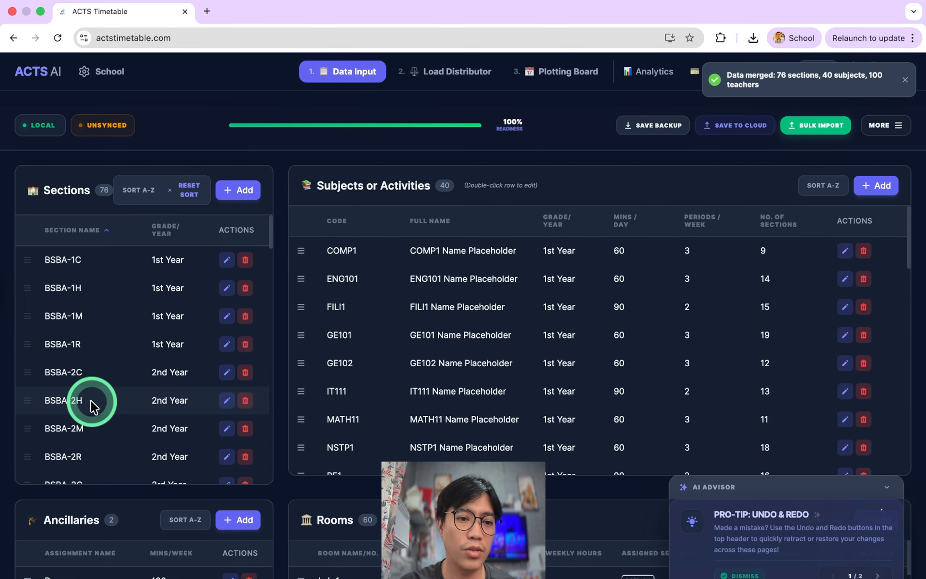
Step: Examine the imported records in the Sections, Subjects or Activities, Ancillaries and Rooms tables
scroll(90, 400, down, 6)
scroll(90, 400, down, 10)
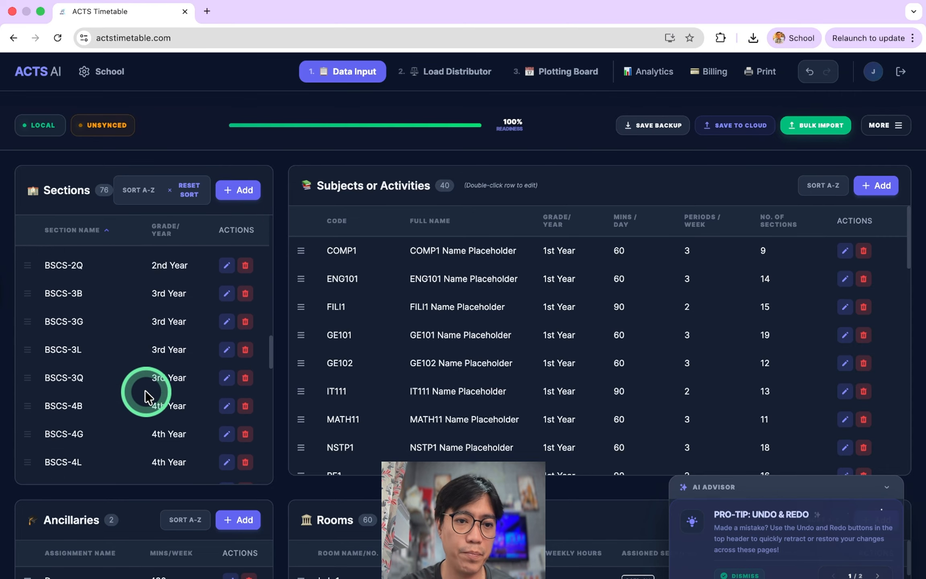
scroll(577, 325, down, 1)
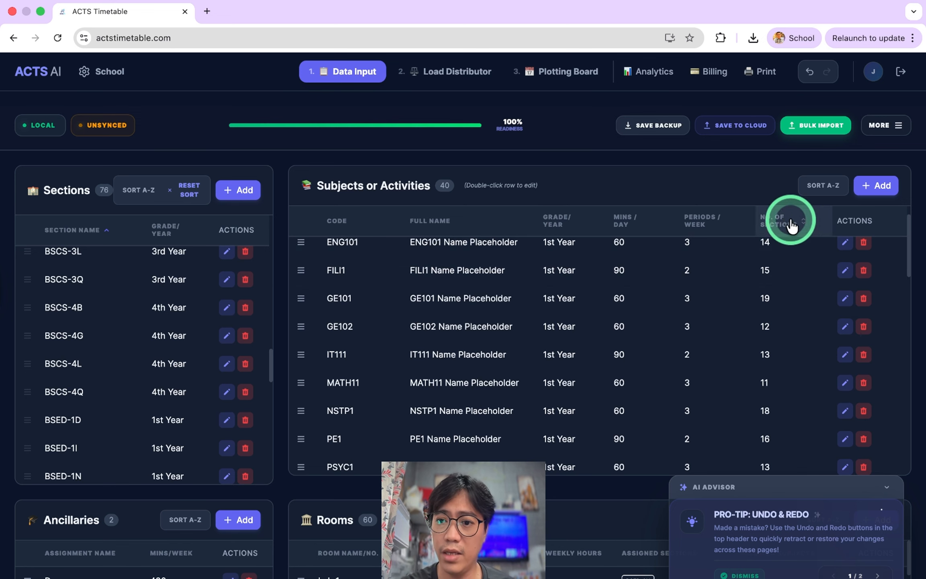
scroll(669, 364, down, 1)
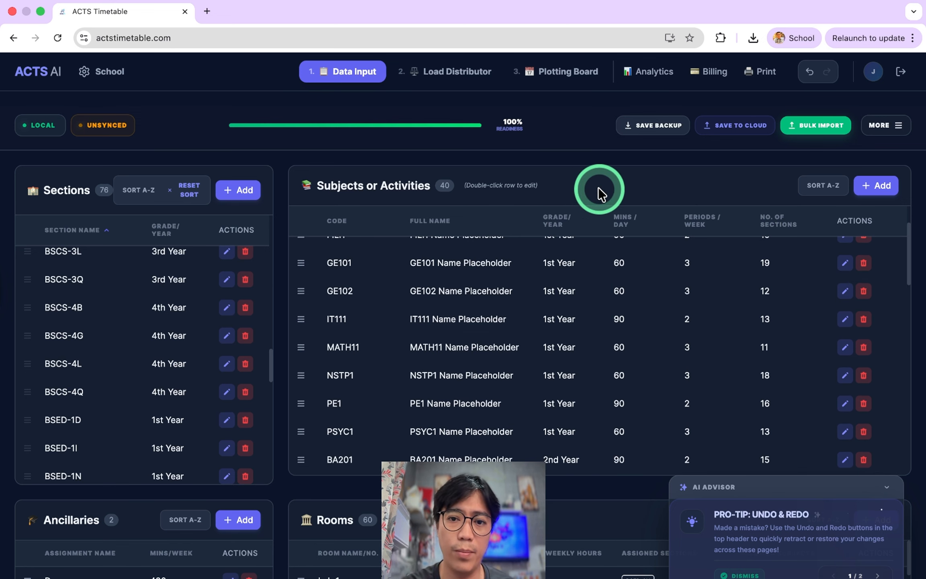
scroll(597, 192, down, 10)
scroll(426, 241, up, 1)
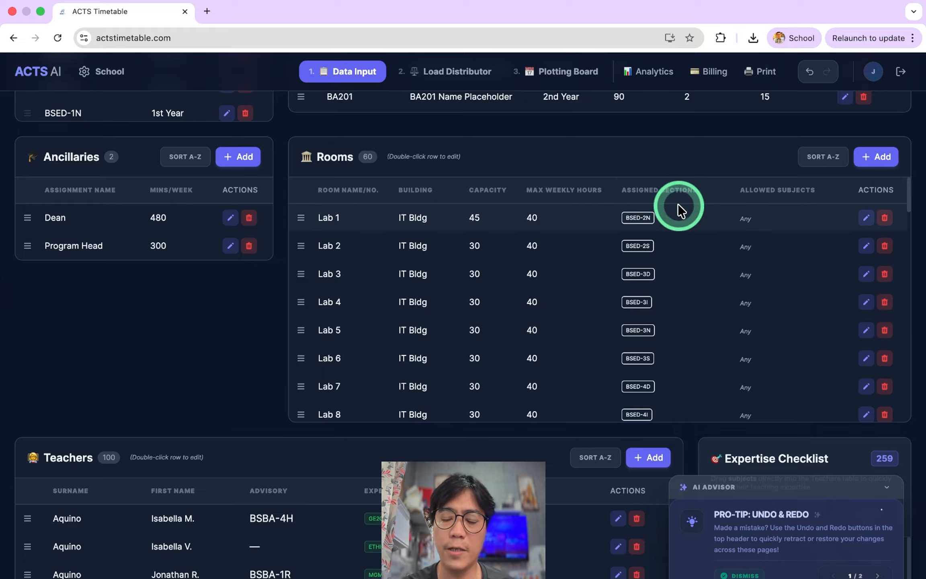
Step: Examine the Rooms table, including the capacity, assigned sections and allowed subjects of the imported labs
scroll(661, 253, up, 1)
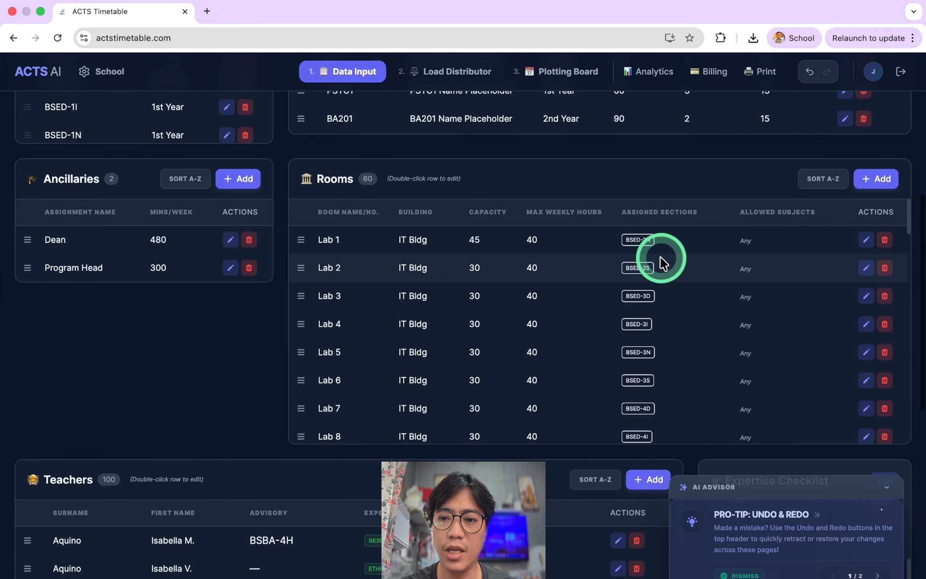
scroll(754, 259, down, 2)
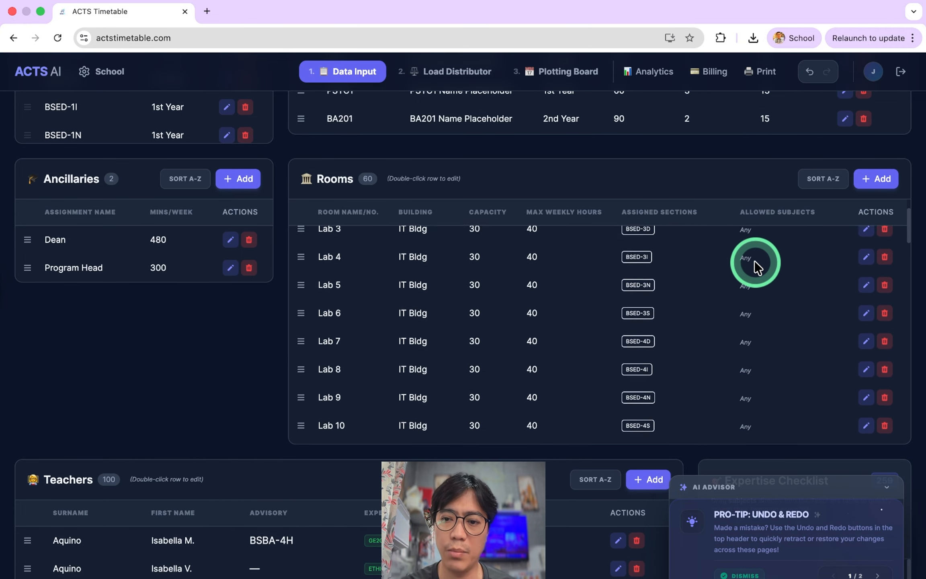
scroll(754, 260, up, 2)
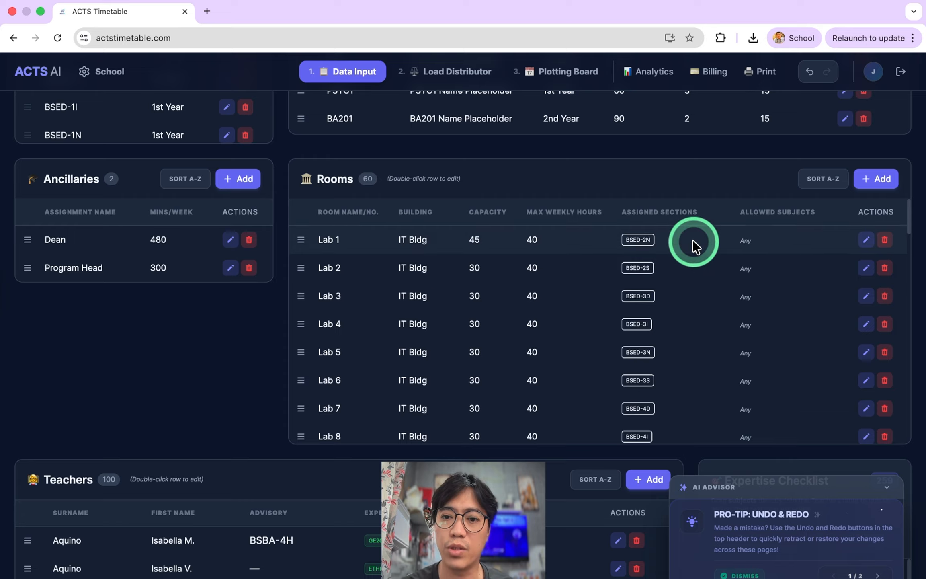
scroll(590, 275, up, 5)
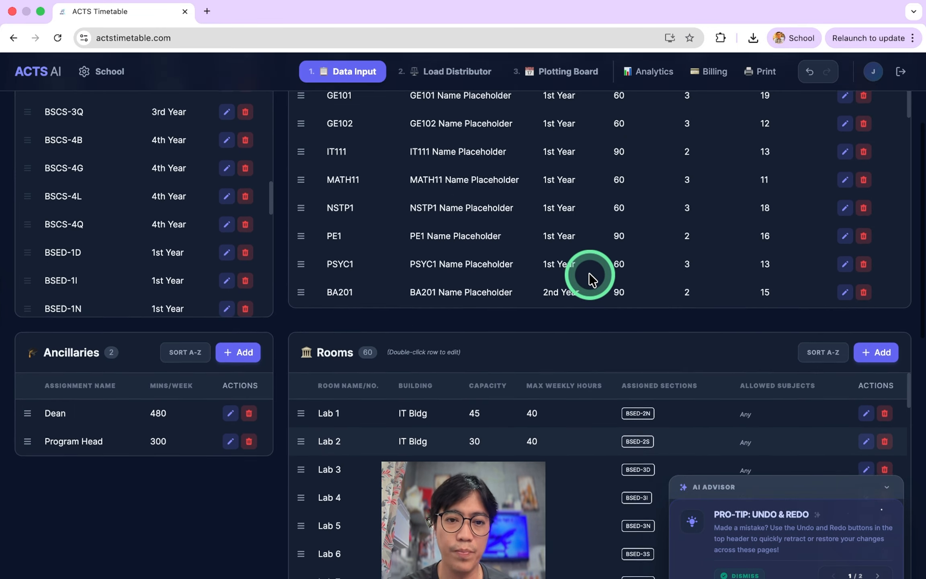
scroll(548, 370, down, 1)
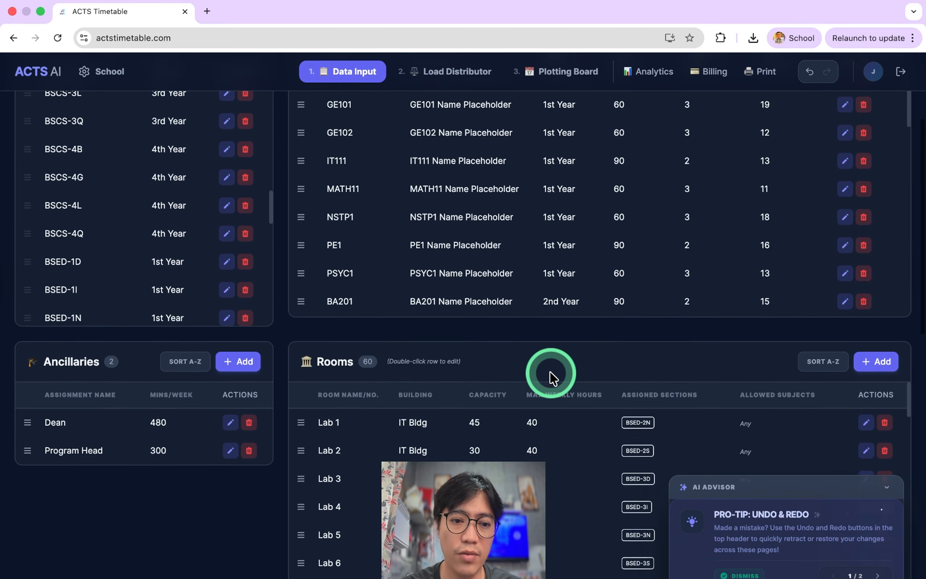
scroll(650, 336, down, 5)
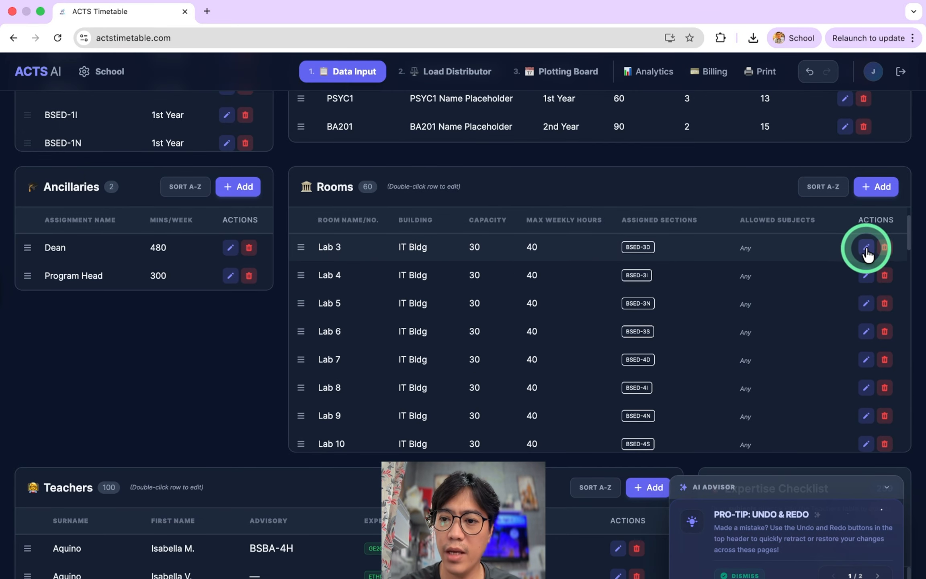
Step: Open room Lab 3 for editing and review its space mapping and room unavailability grid
click(867, 247)
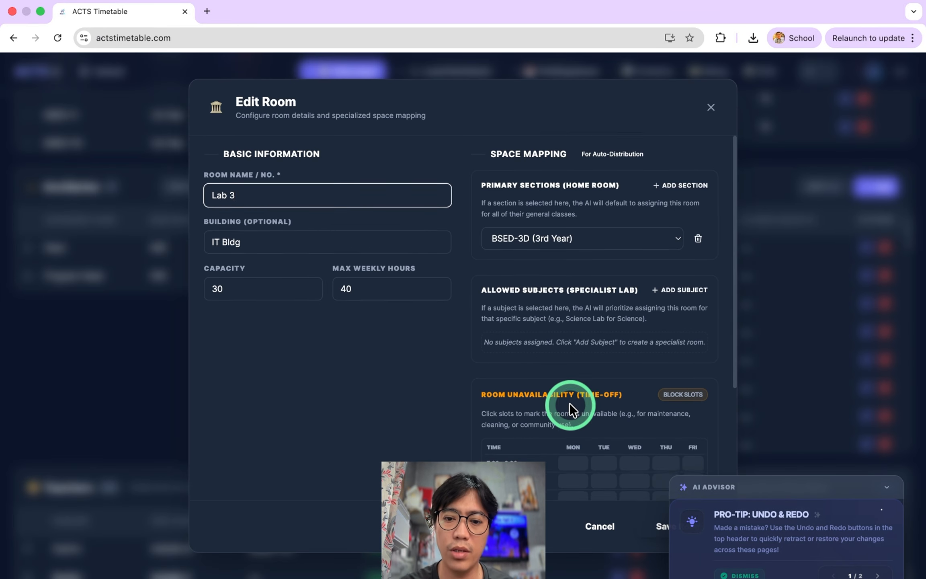
scroll(570, 403, down, 2)
scroll(570, 403, up, 2)
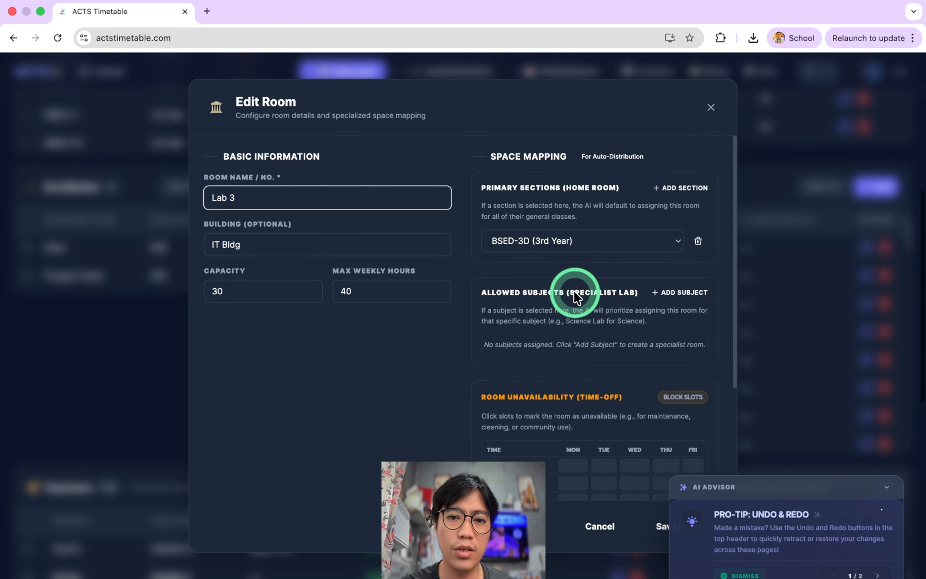
scroll(573, 291, down, 4)
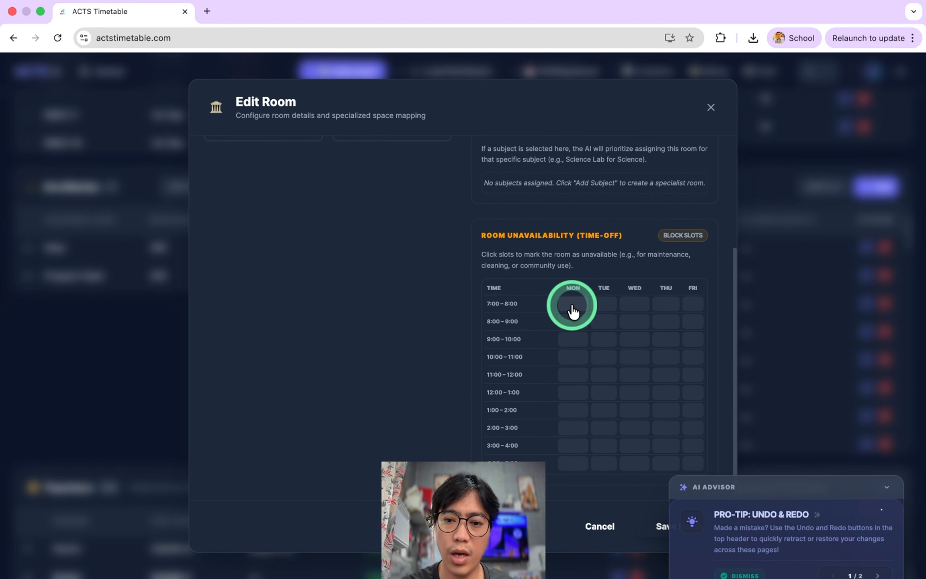
Step: Mark Lab 3 as unavailable from 7:00 to 8:00 on Monday, Tuesday, Wednesday and Thursday
click(573, 305)
click(603, 304)
click(636, 307)
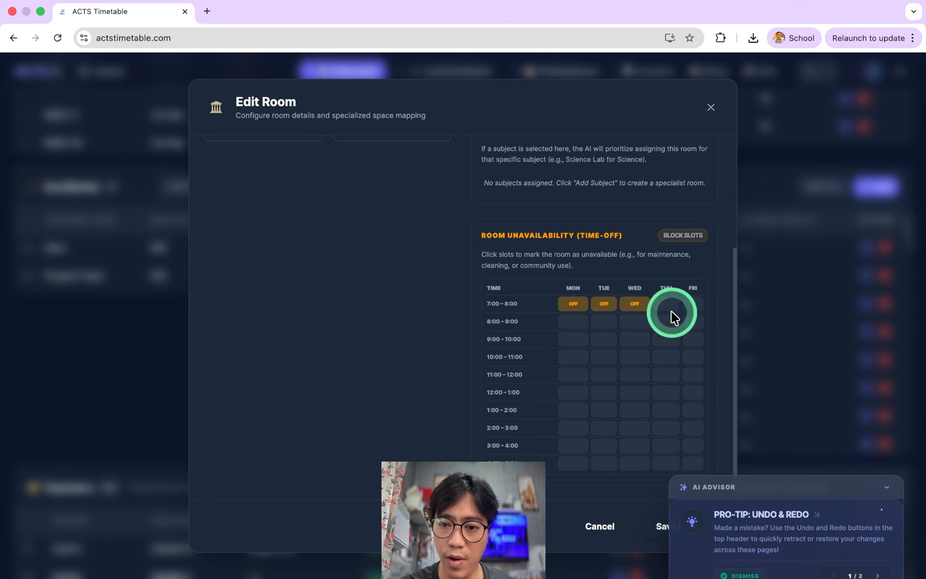
click(668, 307)
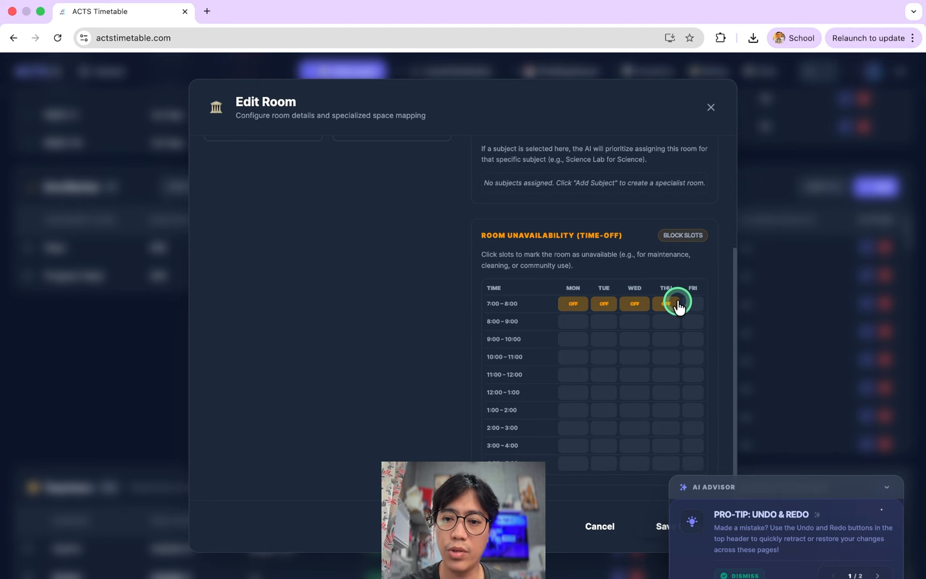
Step: Clear the blocked 7:00–8:00 slots of Lab 3 and close the room editor without saving
click(670, 304)
click(634, 305)
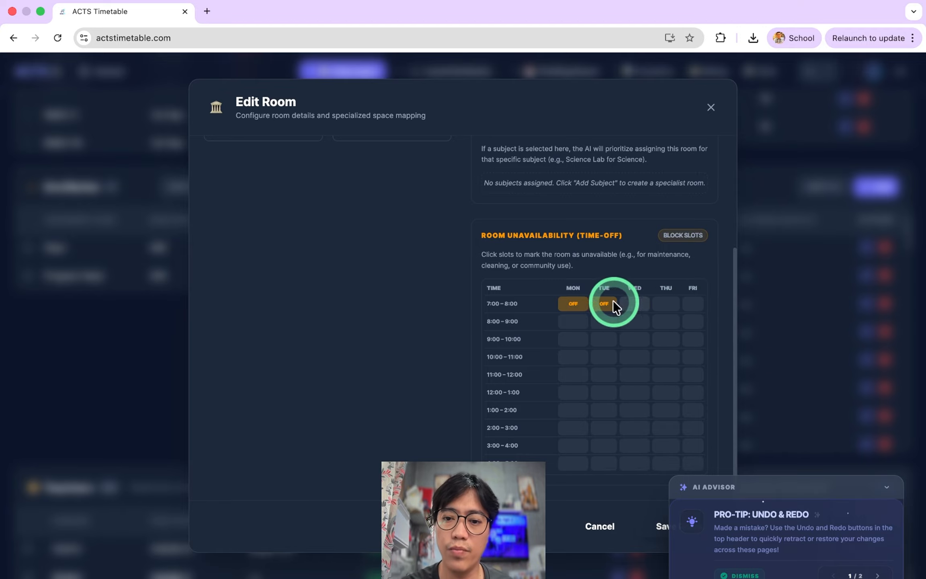
click(572, 306)
scroll(623, 311, up, 5)
click(709, 109)
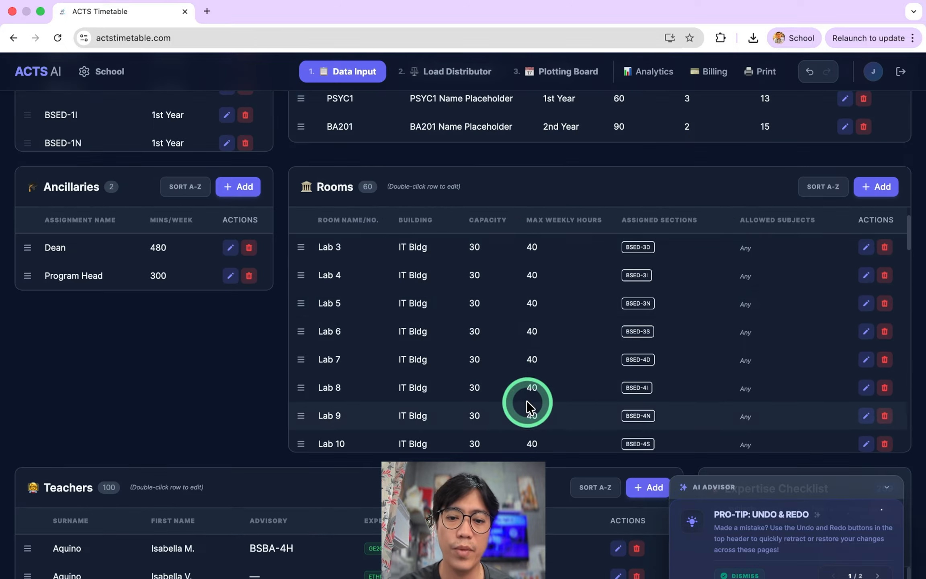
Step: Try to assign the subject COMP1 from the Expertise Checklist to the teacher who advises BSBA-1R
scroll(526, 400, down, 10)
scroll(502, 454, down, 10)
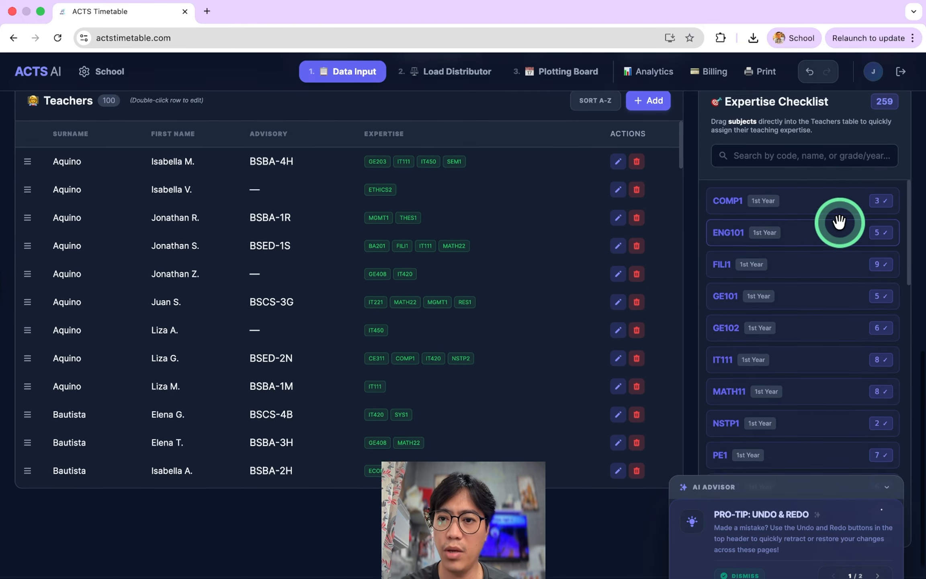
scroll(837, 219, up, 2)
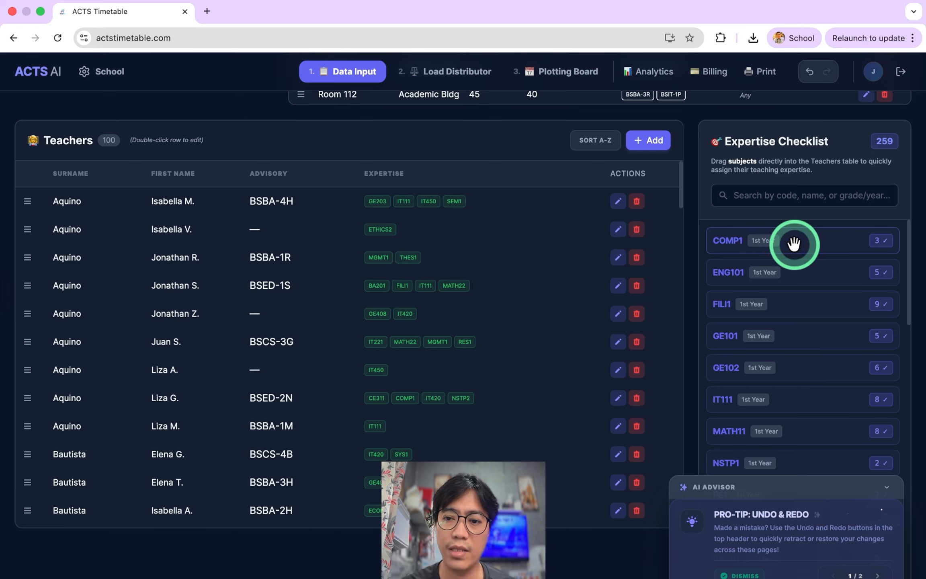
mouse_move(793, 243)
mouse_down()
mouse_move(451, 221)
mouse_move(809, 256)
mouse_move(800, 249)
mouse_up()
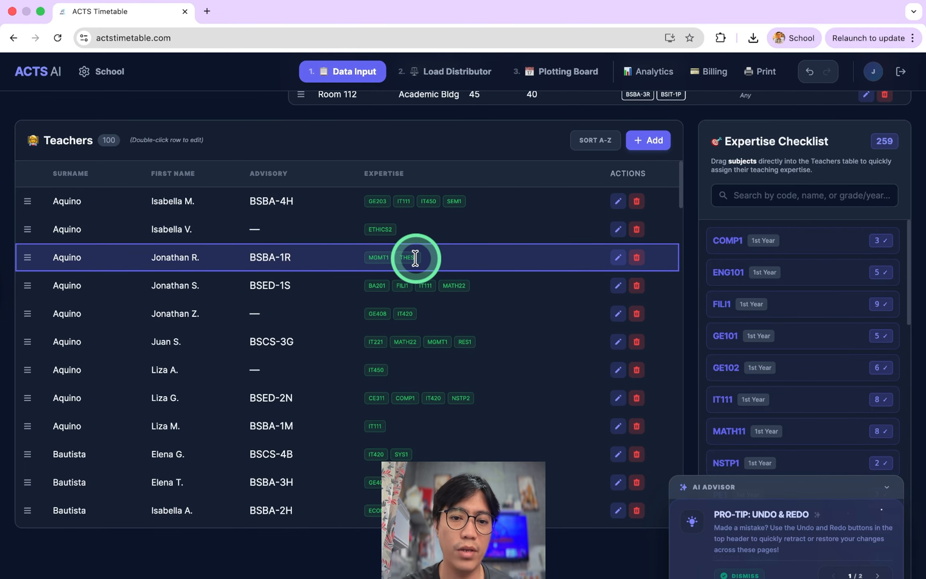
scroll(415, 257, down, 1)
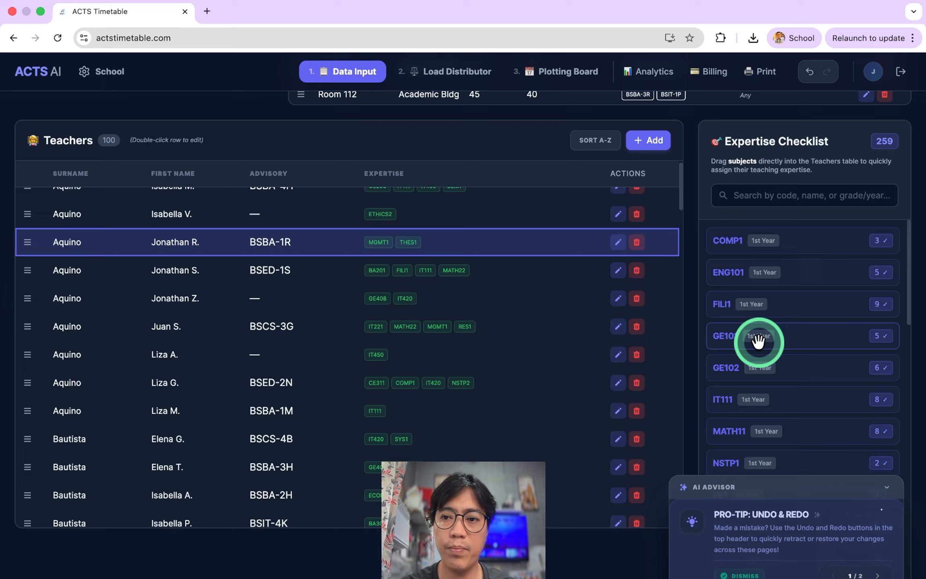
Step: Examine the first-year to fourth-year subjects in the Expertise Checklist, collapsing the AI Advisor that covers it
scroll(789, 363, down, 2)
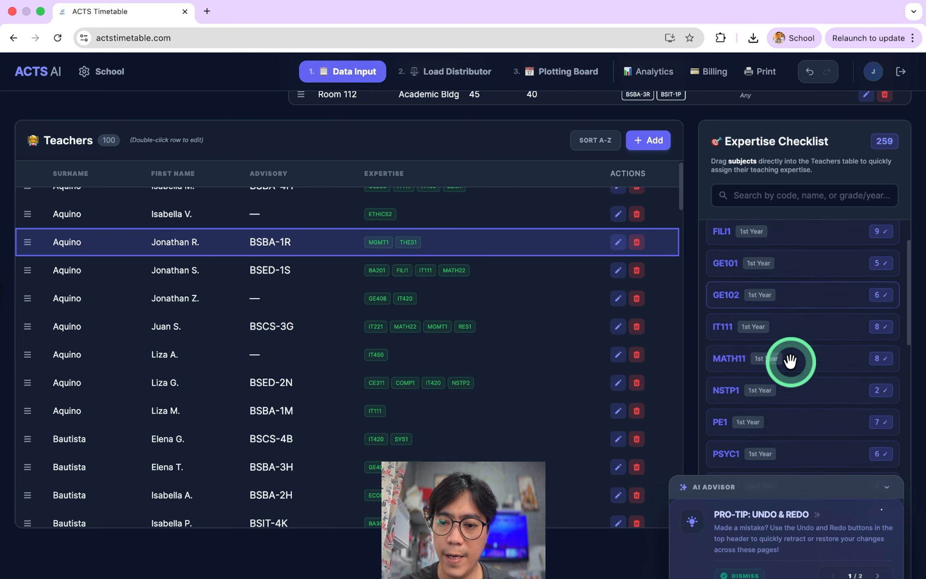
scroll(789, 362, down, 15)
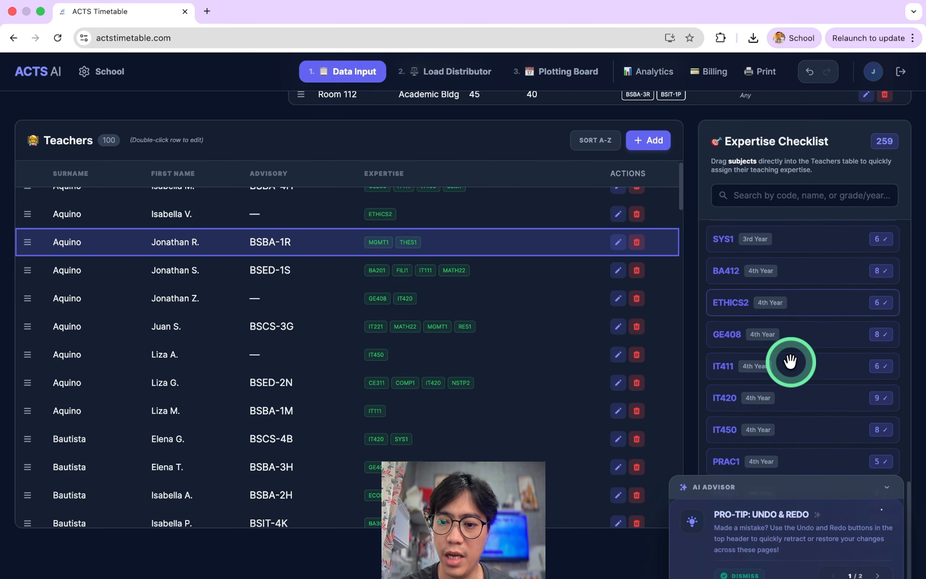
click(885, 486)
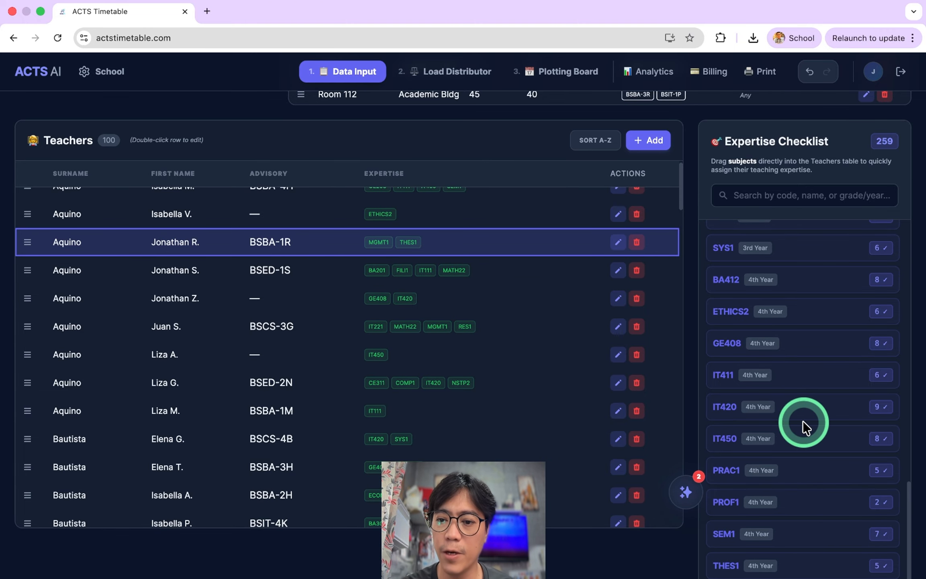
scroll(802, 421, down, 2)
scroll(802, 421, up, 2)
scroll(791, 316, up, 1)
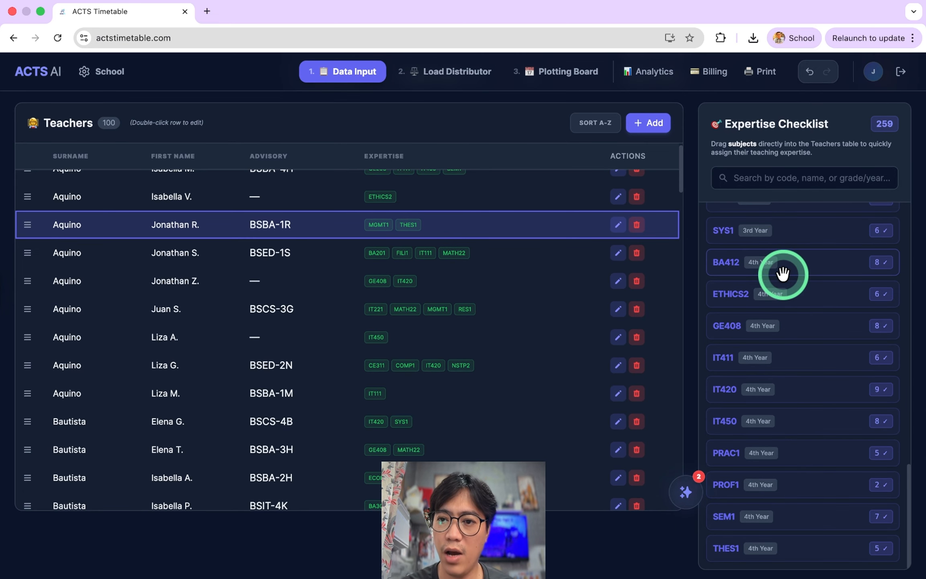
scroll(783, 275, up, 10)
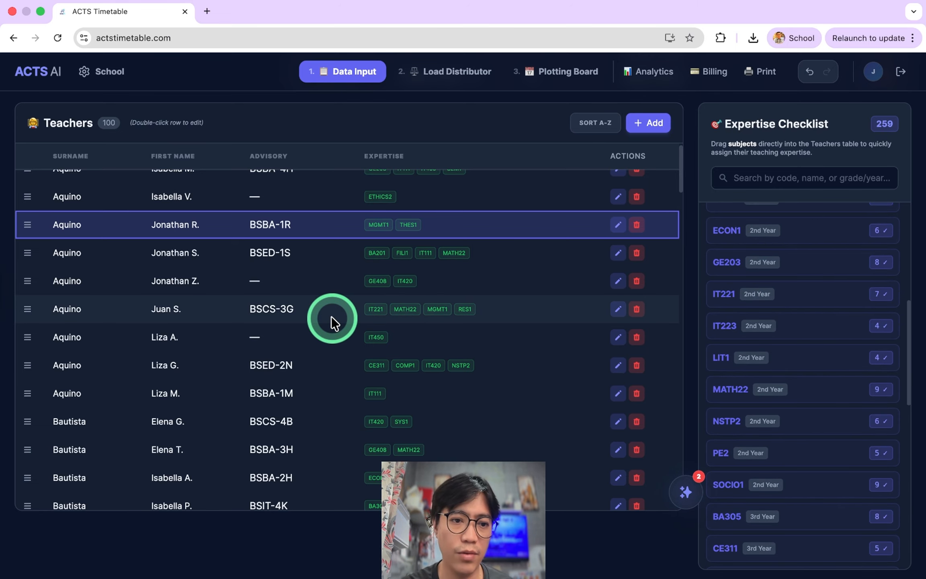
Step: Look through the imported records in the Teachers table and return to the Sections and Subjects or Activities tables
scroll(101, 359, down, 20)
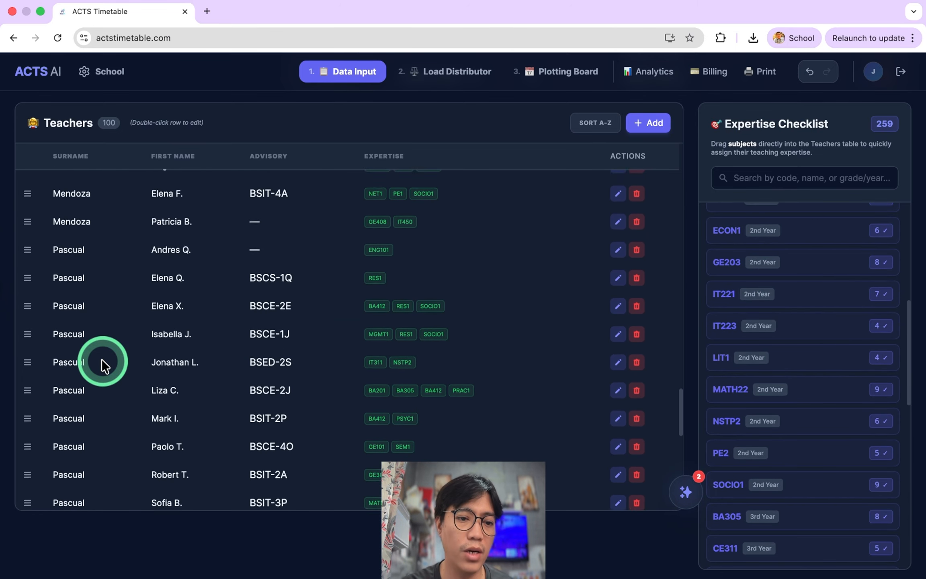
scroll(101, 359, down, 5)
scroll(101, 359, up, 15)
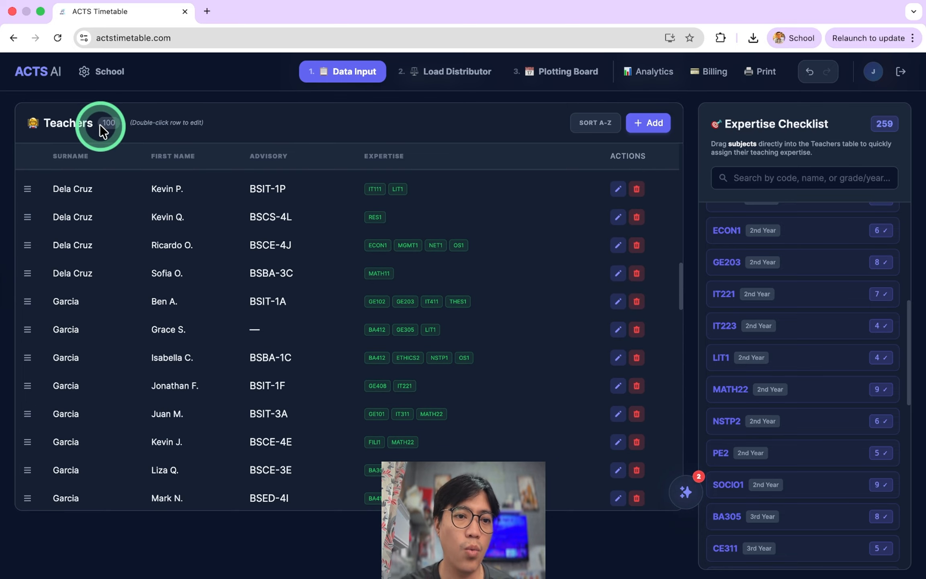
scroll(457, 290, up, 10)
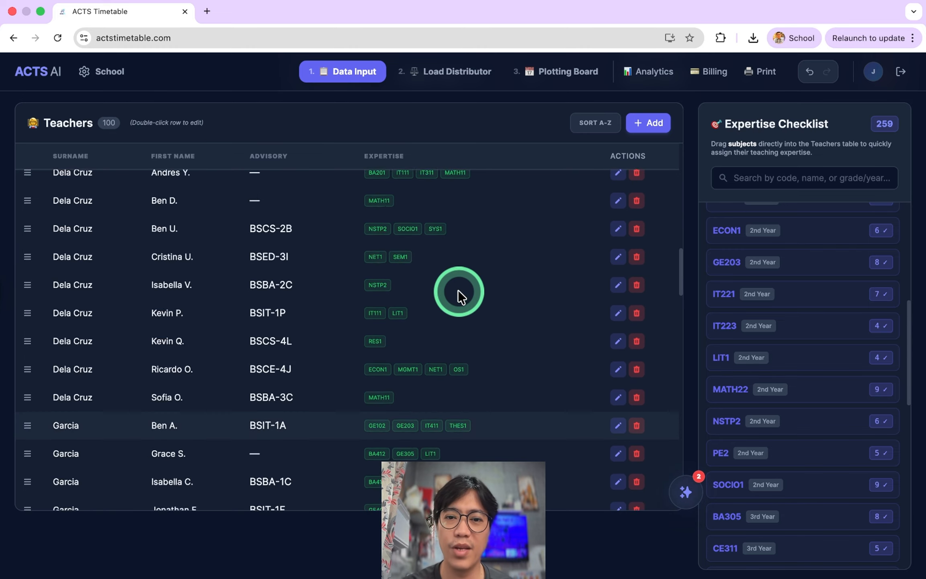
scroll(544, 238, up, 15)
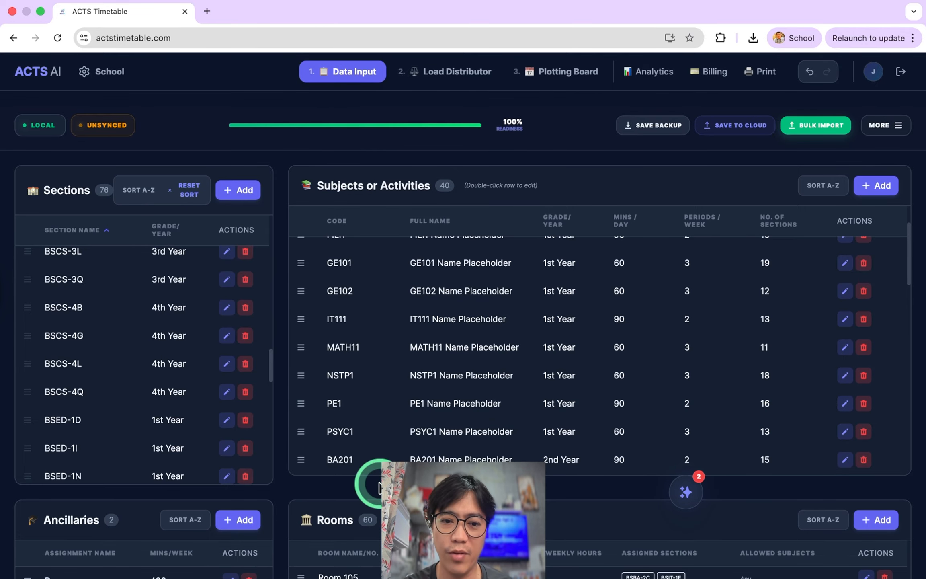
scroll(442, 338, down, 1)
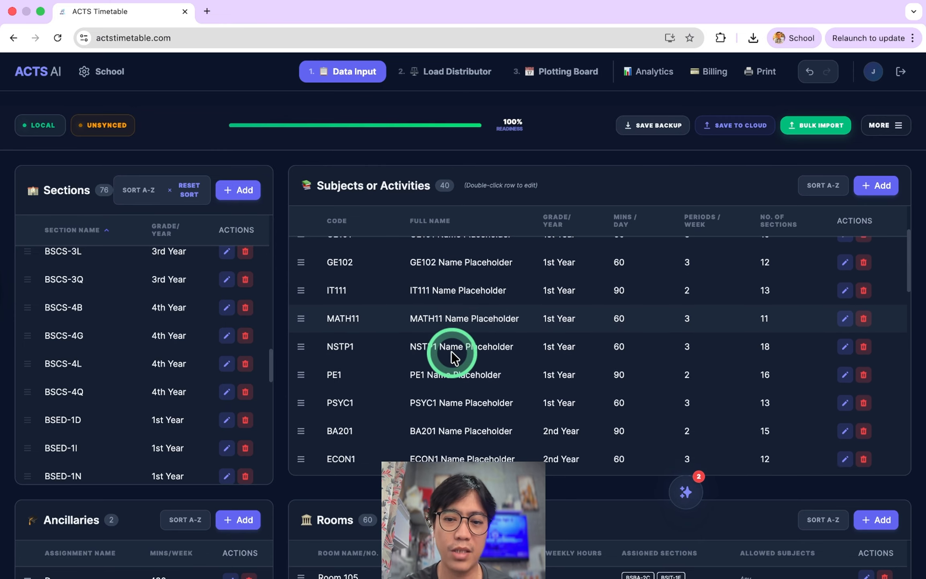
Step: Move the collapsed AI Advisor bubble up over the Subjects or Activities table
click(715, 499)
drag(750, 490, 630, 397)
click(814, 397)
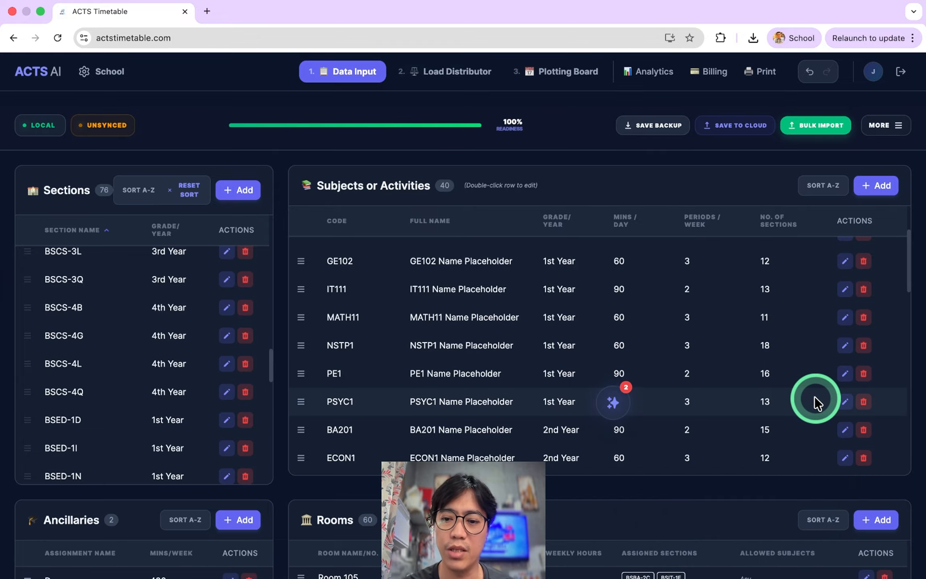
Step: Open the Load Distributor and sort the teacher cards by Alphabetical (A → Z)
click(434, 71)
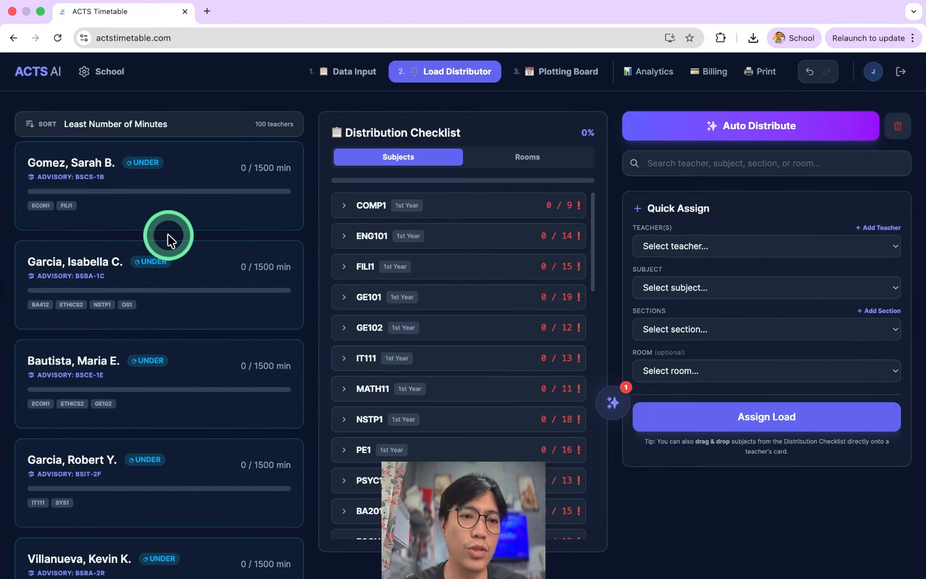
click(102, 120)
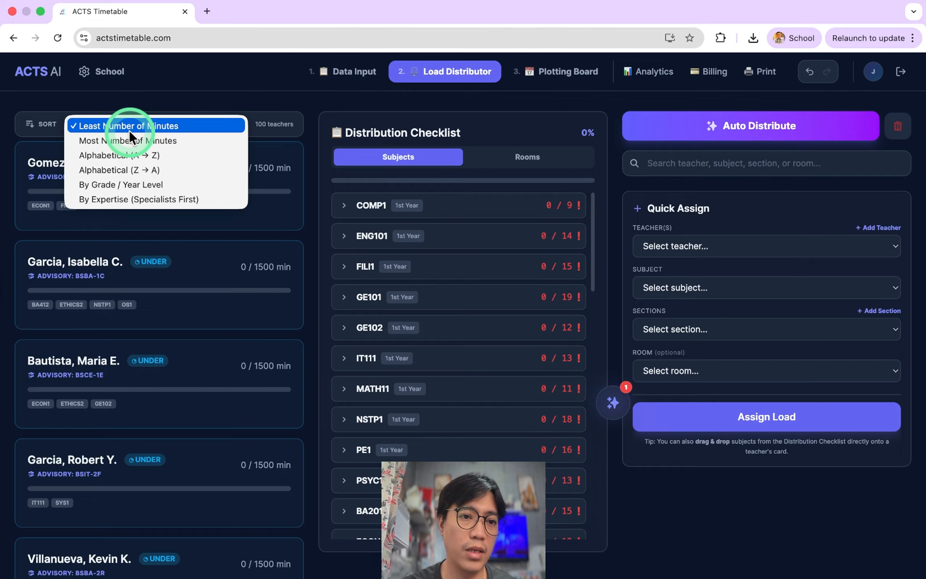
click(121, 155)
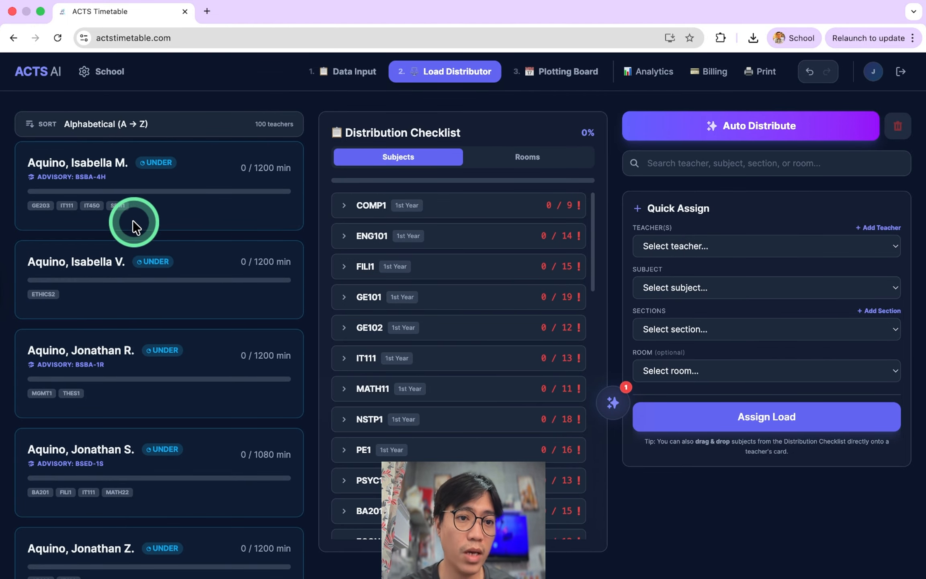
Step: Look through the sorted teacher load cards and expand the sections of COMP1 in the Distribution Checklist
scroll(160, 320, down, 20)
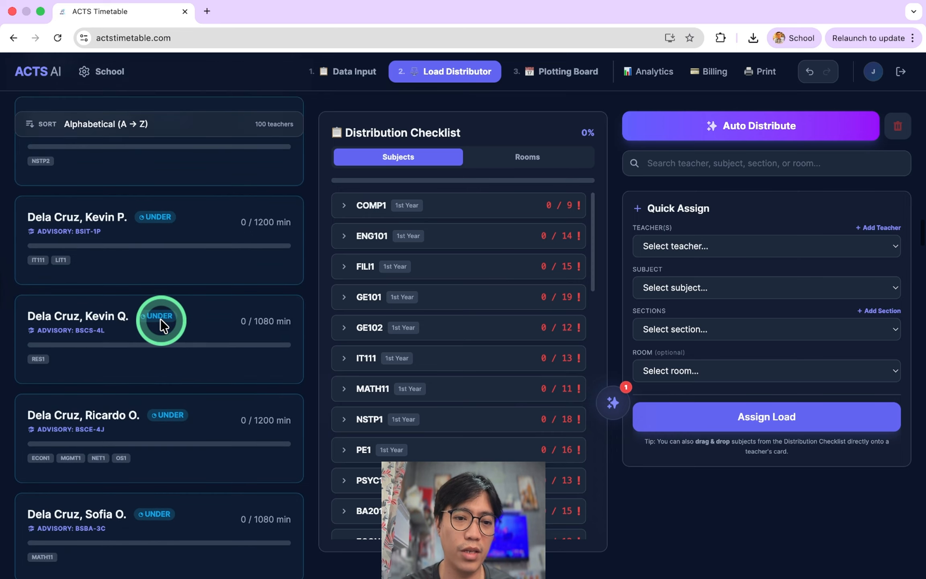
scroll(161, 319, down, 10)
scroll(160, 320, up, 20)
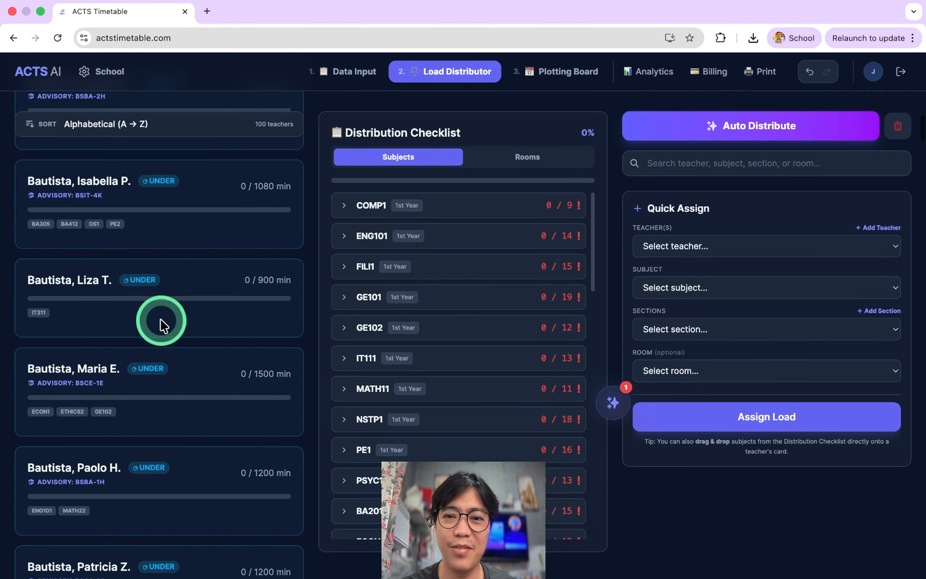
scroll(187, 335, up, 20)
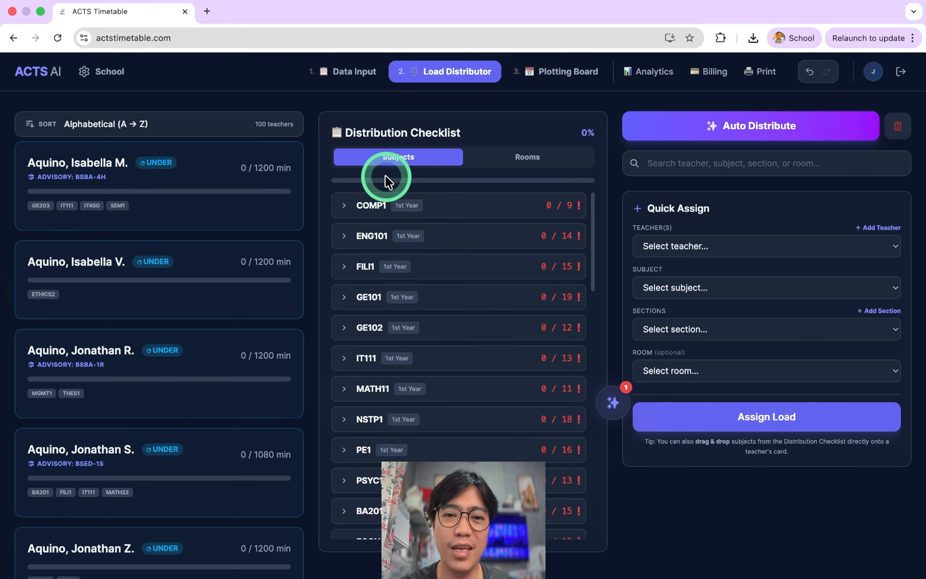
click(344, 205)
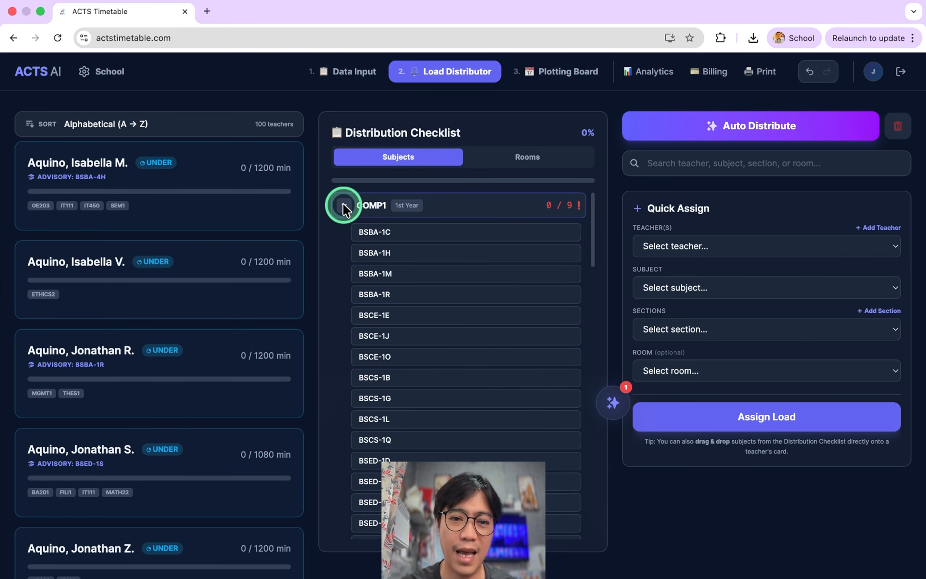
Step: Assign three COMP1 loads, starting with BSBA-1C and BSBA-1H, and one FILI1 load to the first teacher, and clear all distributed loads
drag(426, 232, 161, 197)
drag(401, 253, 161, 209)
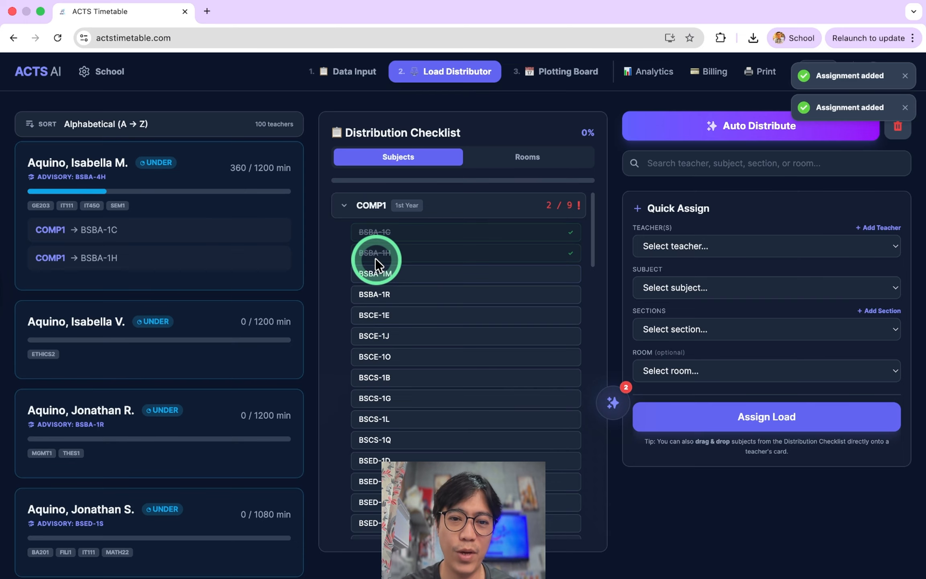
click(345, 210)
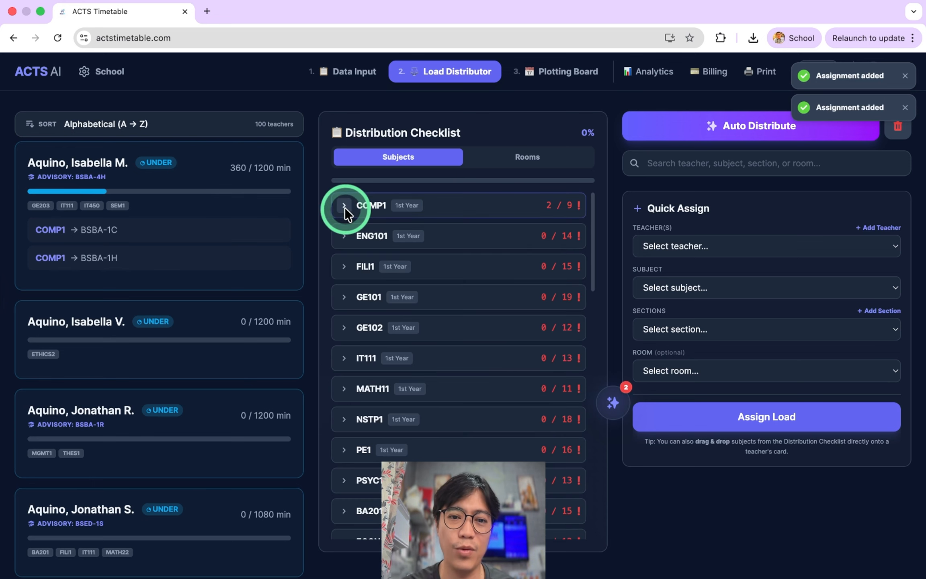
drag(458, 200, 177, 211)
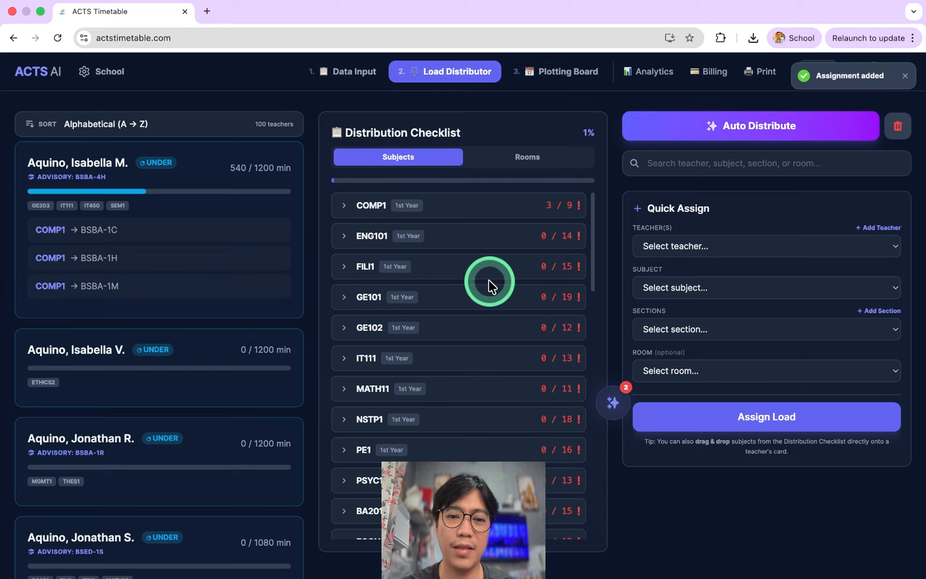
drag(451, 271, 207, 264)
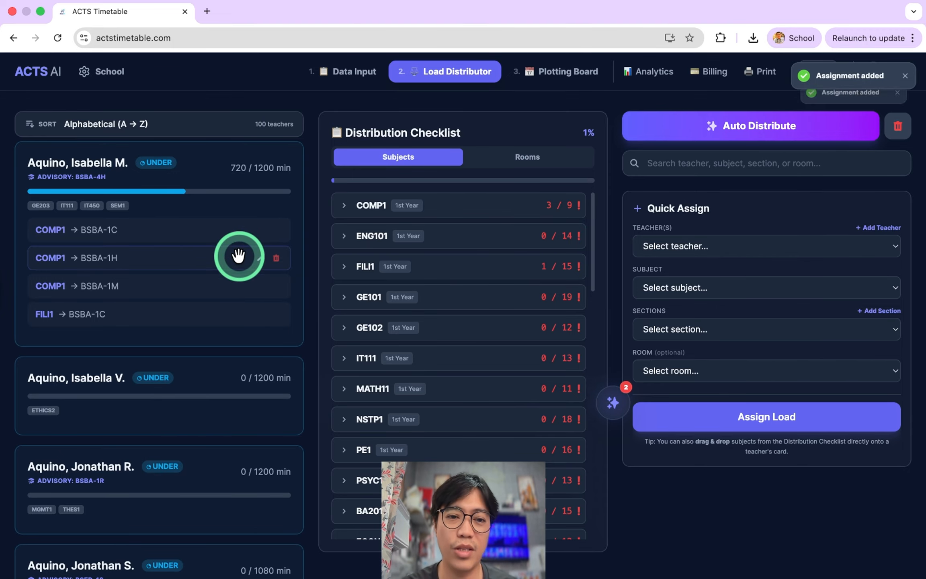
click(898, 128)
click(536, 371)
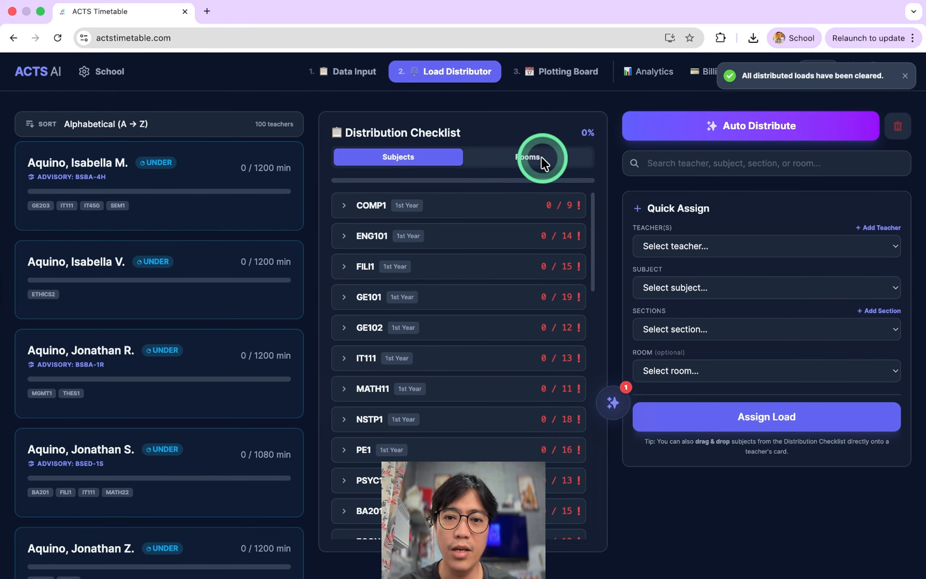
Step: Assign one COMP1 load to the first teacher and set Lab 1 of the IT Bldg as its room
drag(445, 206, 209, 202)
click(524, 157)
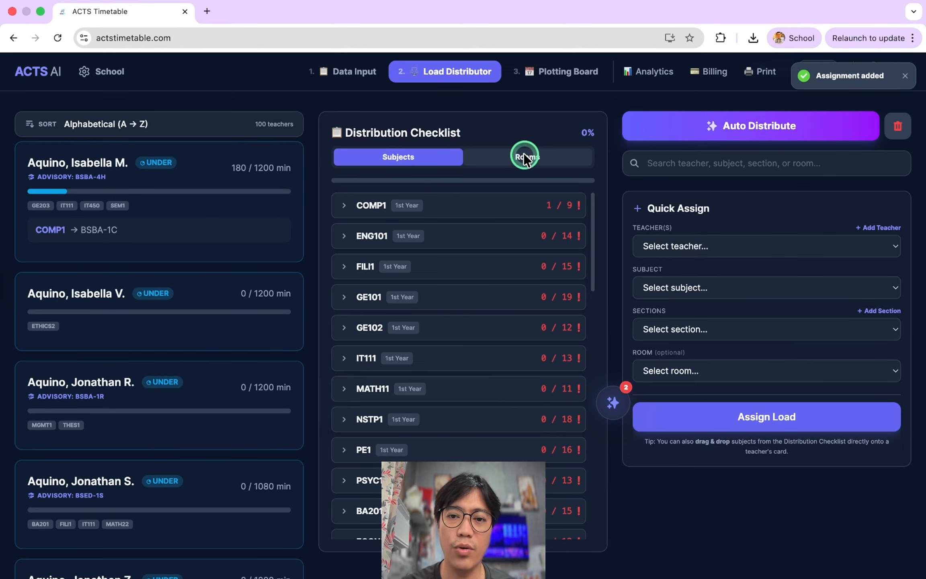
scroll(400, 433, down, 5)
scroll(399, 432, down, 4)
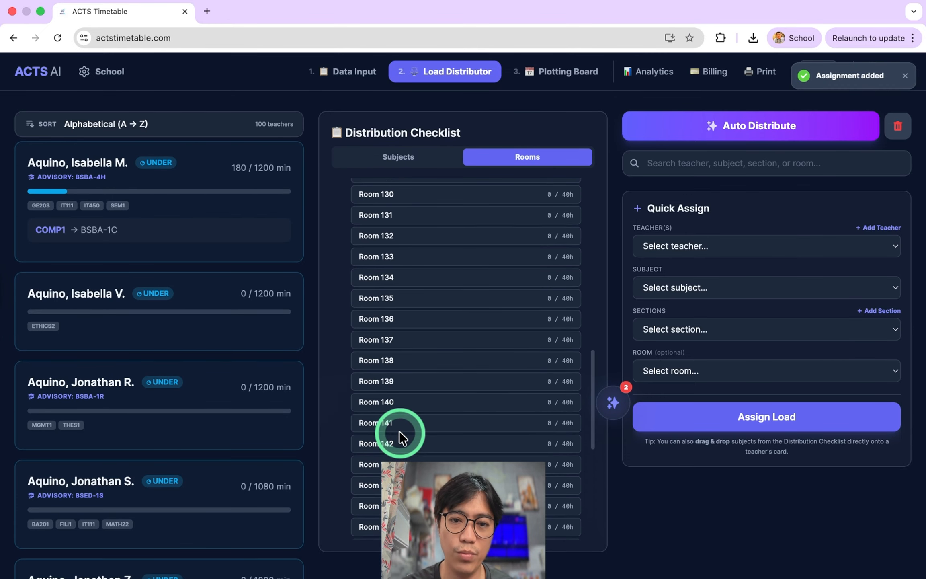
scroll(400, 431, up, 10)
click(342, 192)
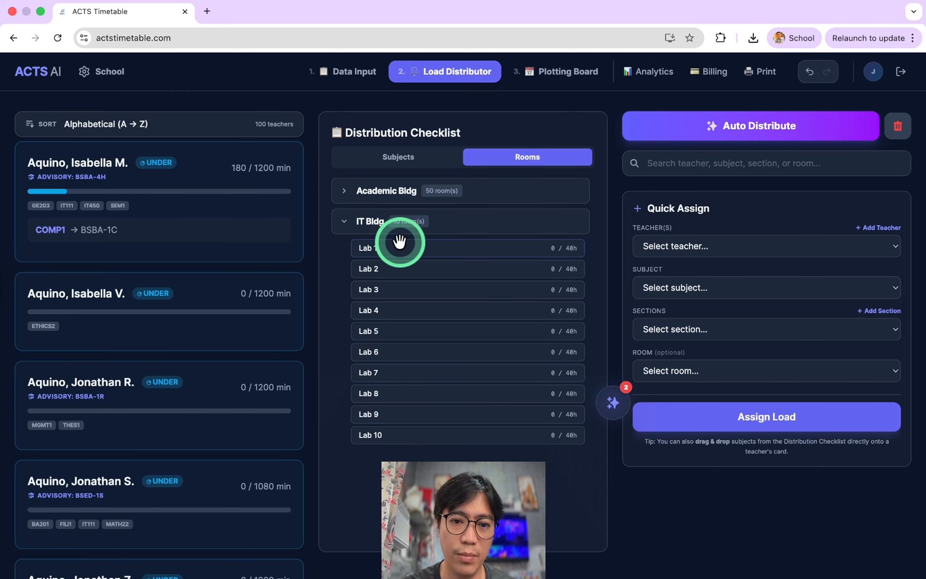
drag(430, 252, 140, 234)
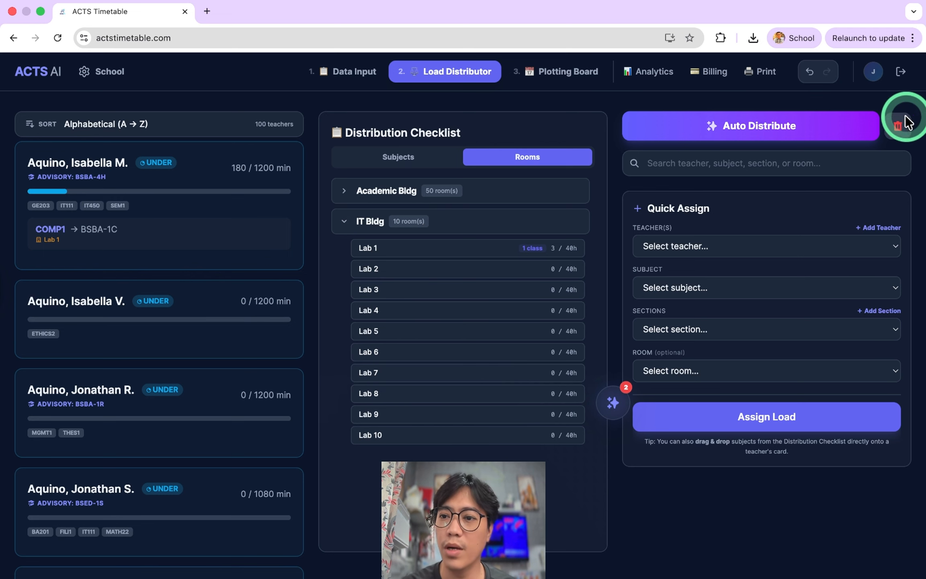
Step: Clear all distributed loads and dismiss the notification
click(897, 126)
click(548, 364)
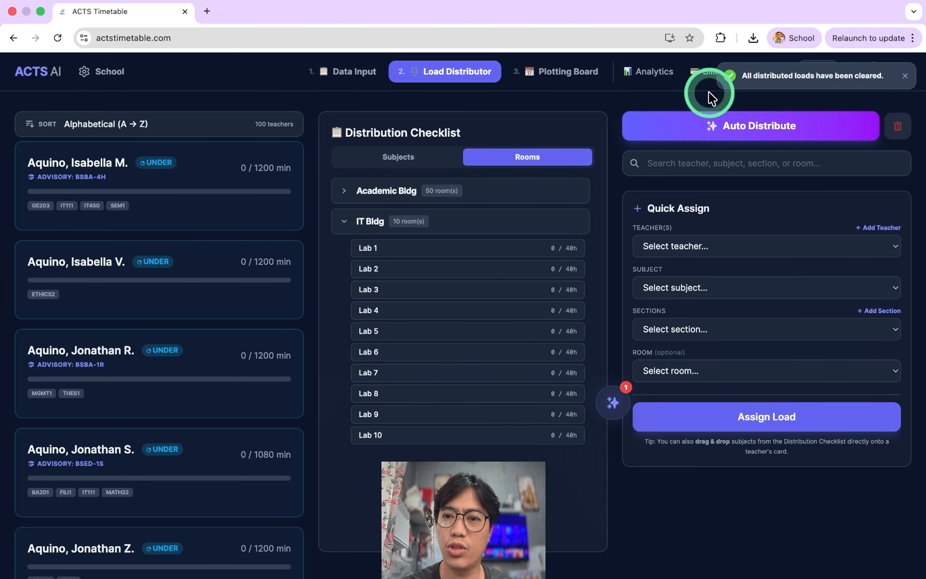
click(905, 79)
Step: Check the Analytics Dashboard and return to the Load Distributor
click(651, 71)
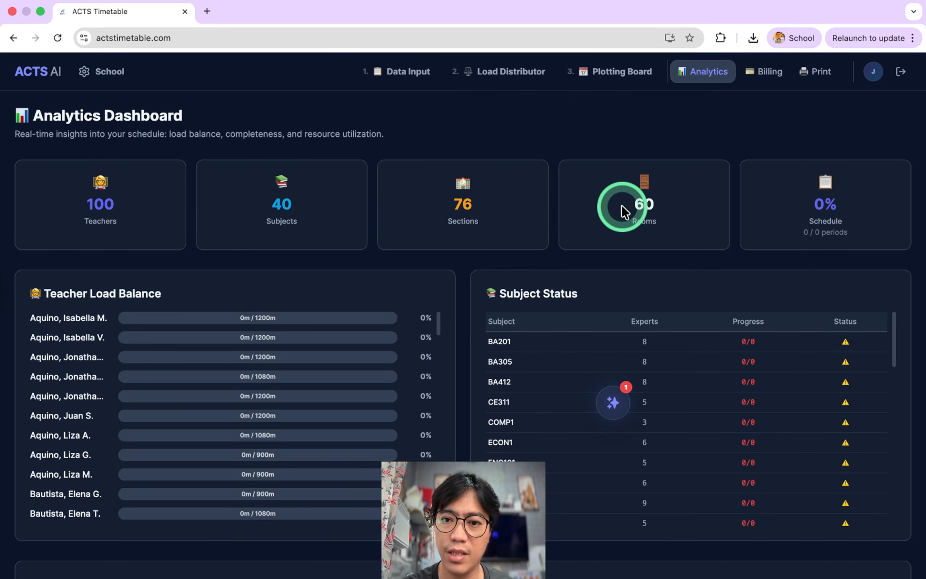
click(491, 74)
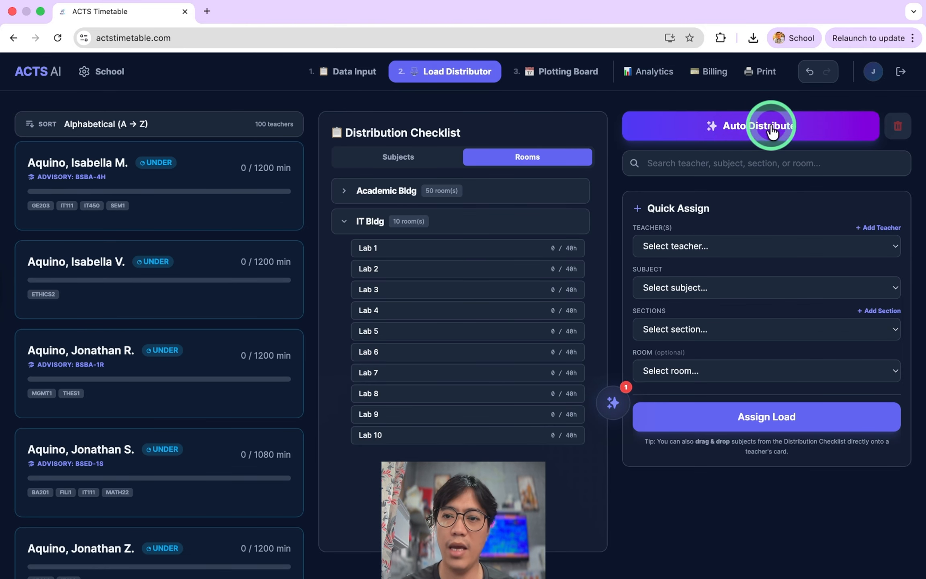
Step: Run Auto Distribute for the teaching loads, look through the assignments with overrides and close the results
click(718, 128)
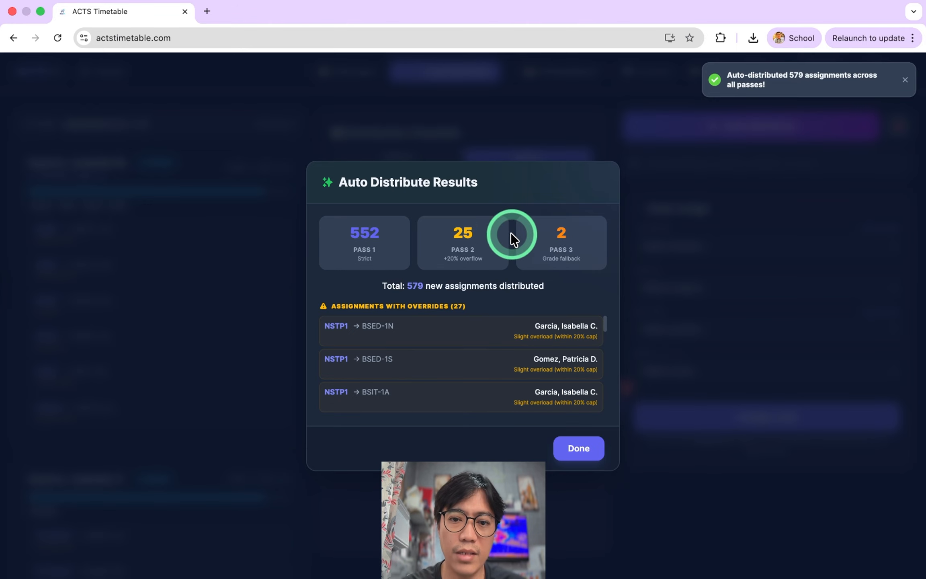
scroll(533, 379, down, 10)
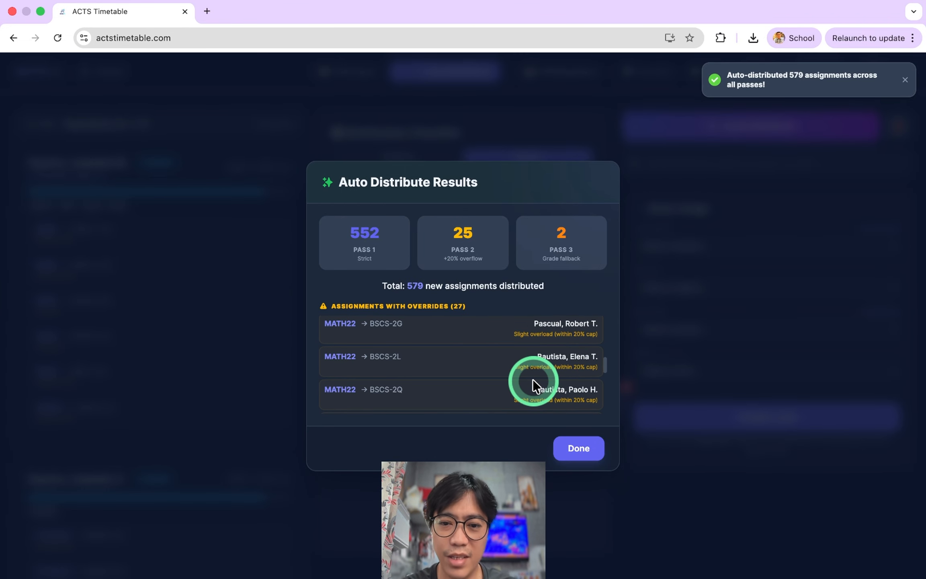
scroll(532, 379, down, 5)
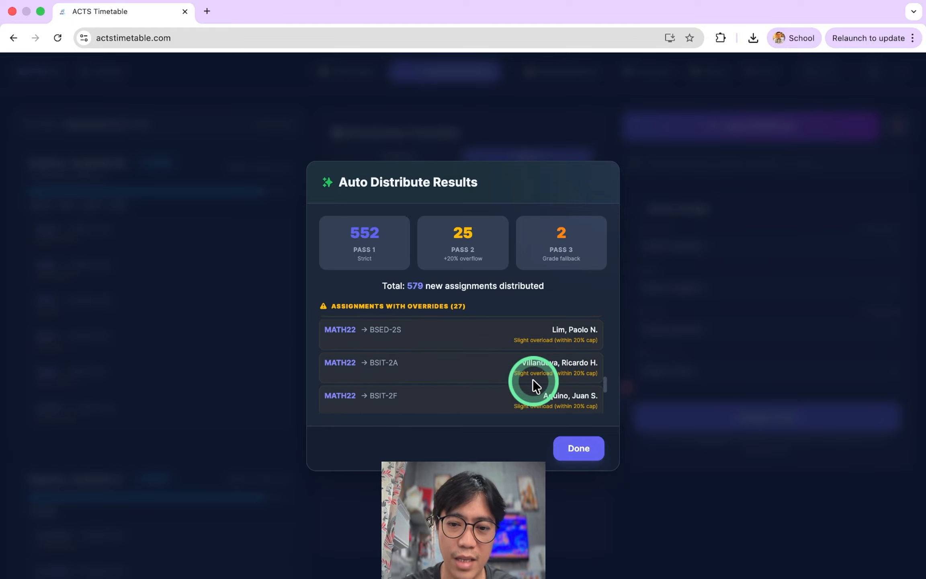
scroll(532, 379, down, 6)
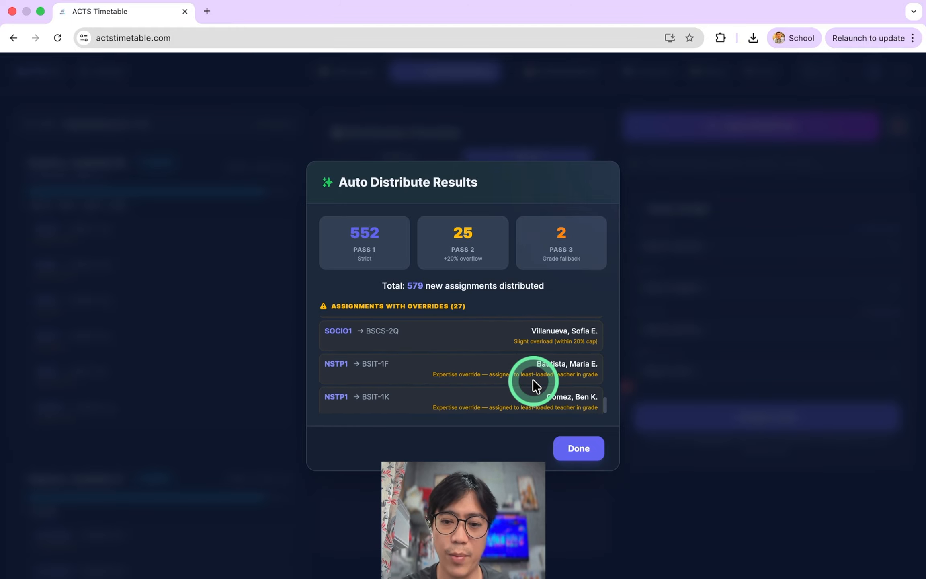
scroll(532, 379, up, 15)
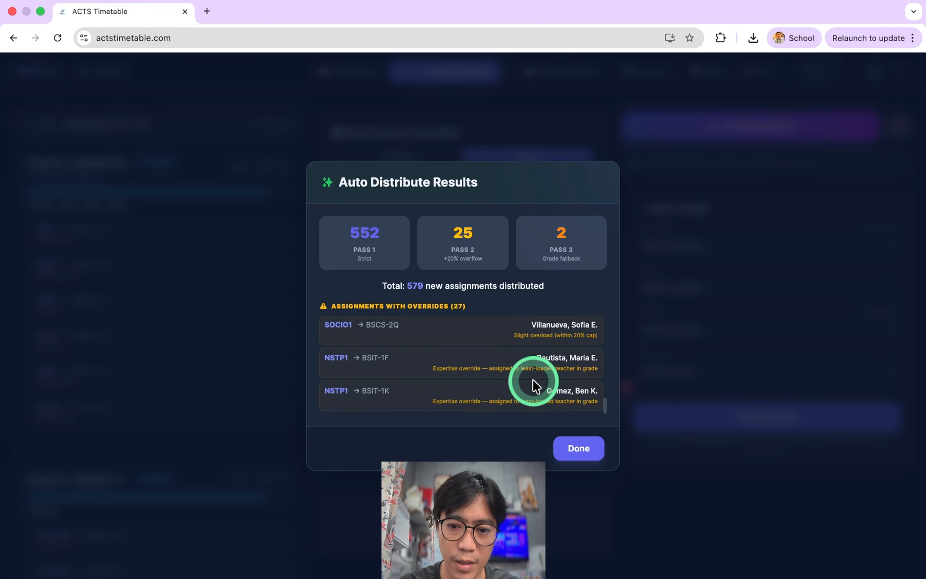
scroll(533, 379, up, 3)
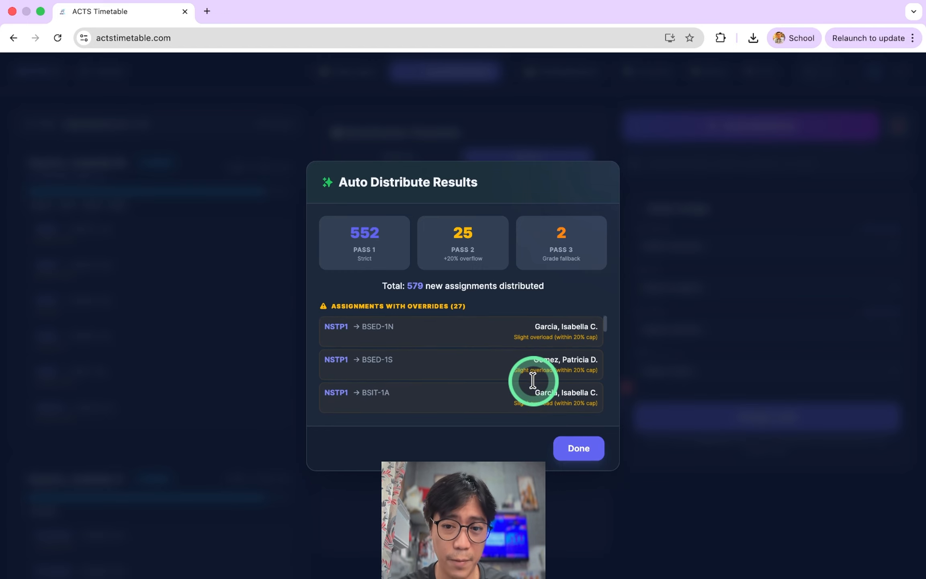
click(573, 446)
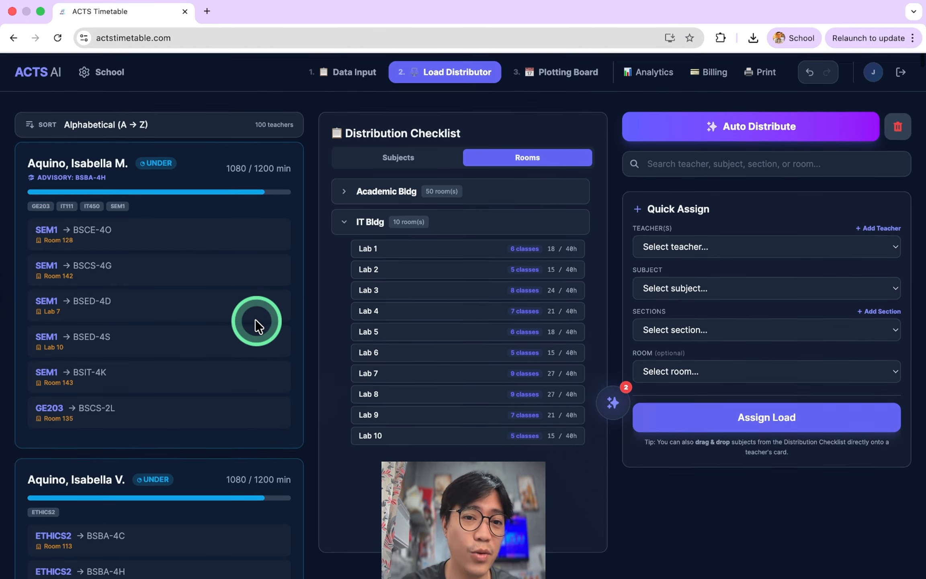
Step: Look through the teacher cards to examine their distributed subjects, sections, rooms and load status
scroll(310, 385, down, 4)
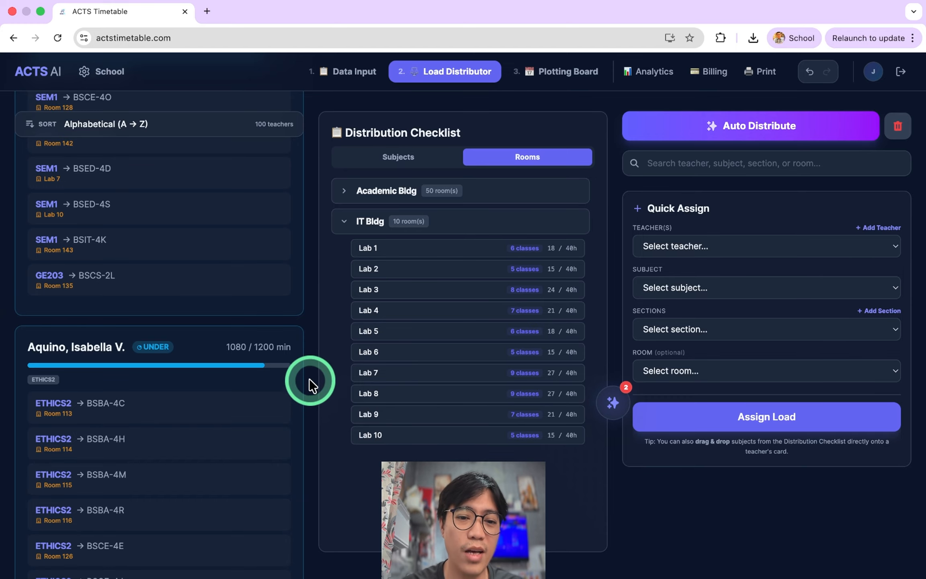
scroll(309, 381, down, 10)
scroll(308, 379, up, 7)
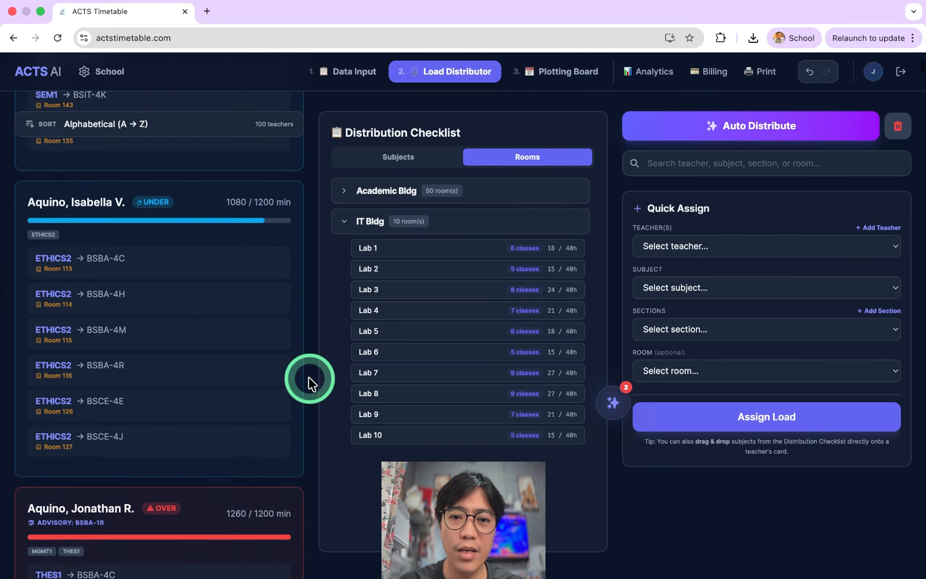
scroll(308, 377, up, 6)
scroll(223, 347, down, 15)
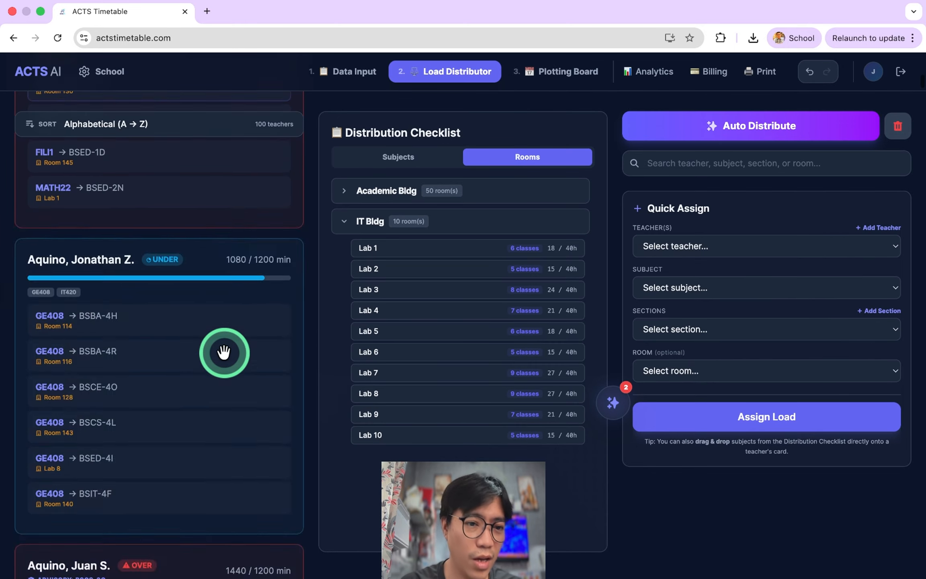
scroll(224, 352, down, 15)
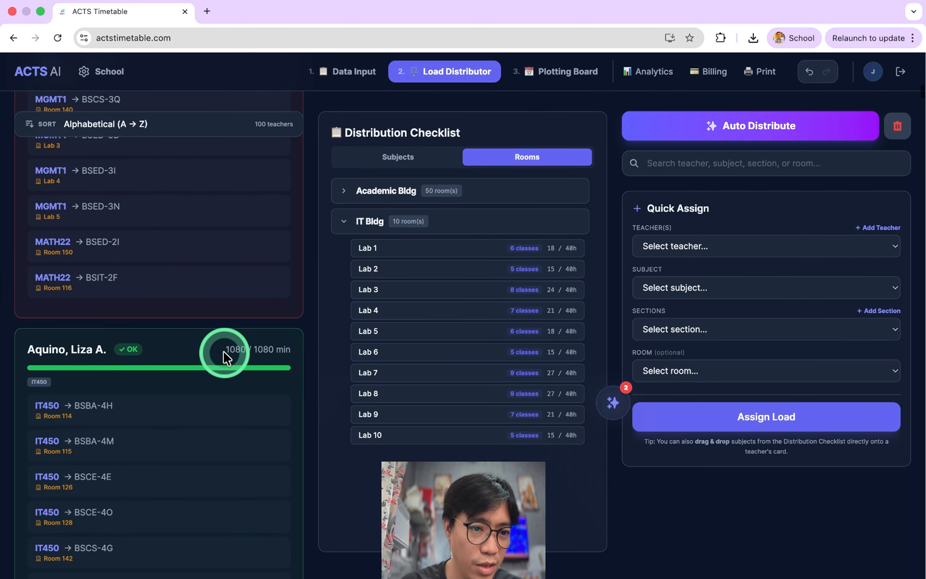
Step: Collapse the IT Bldg rooms, examine the subjects in the Distribution Checklist and return to the first teacher card
click(346, 217)
click(393, 155)
scroll(464, 369, down, 10)
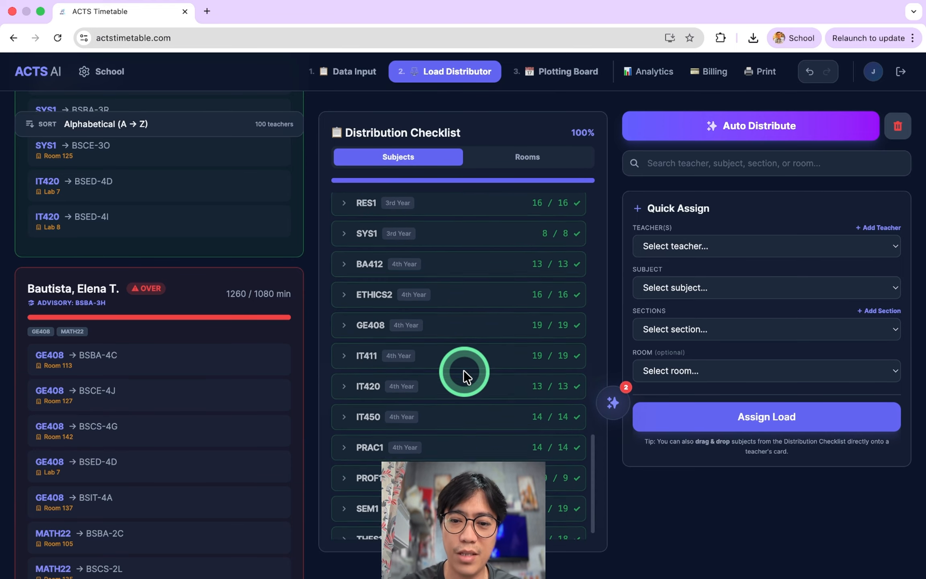
scroll(463, 370, up, 15)
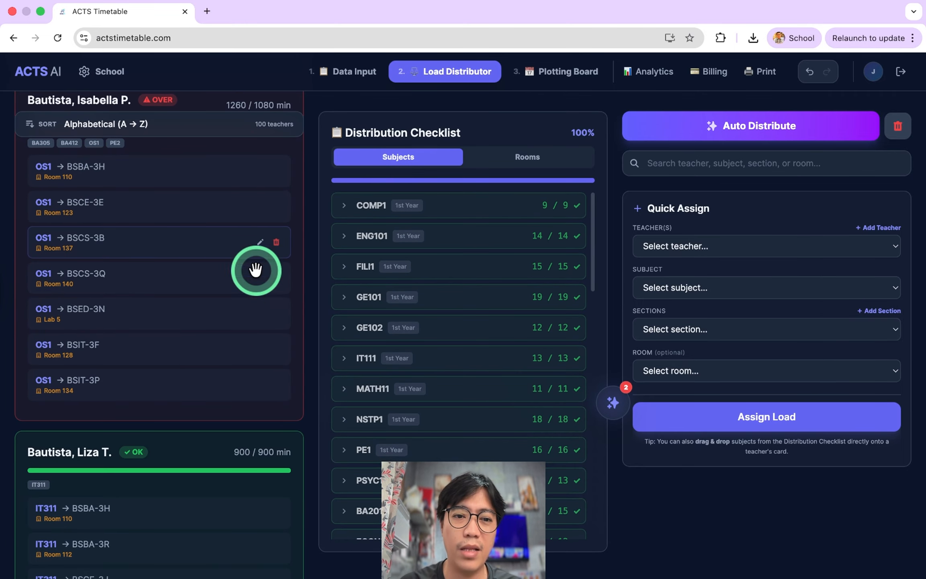
scroll(255, 270, up, 20)
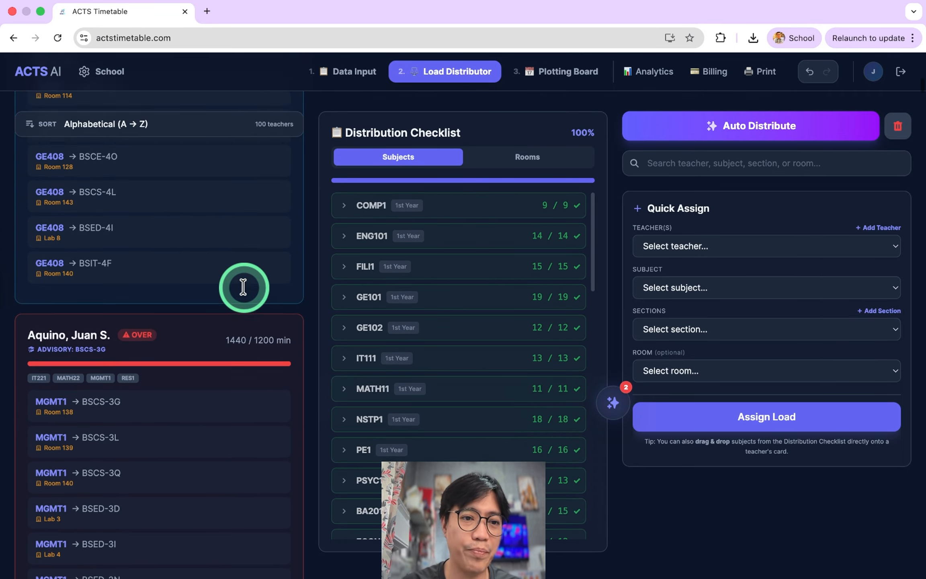
scroll(243, 288, up, 15)
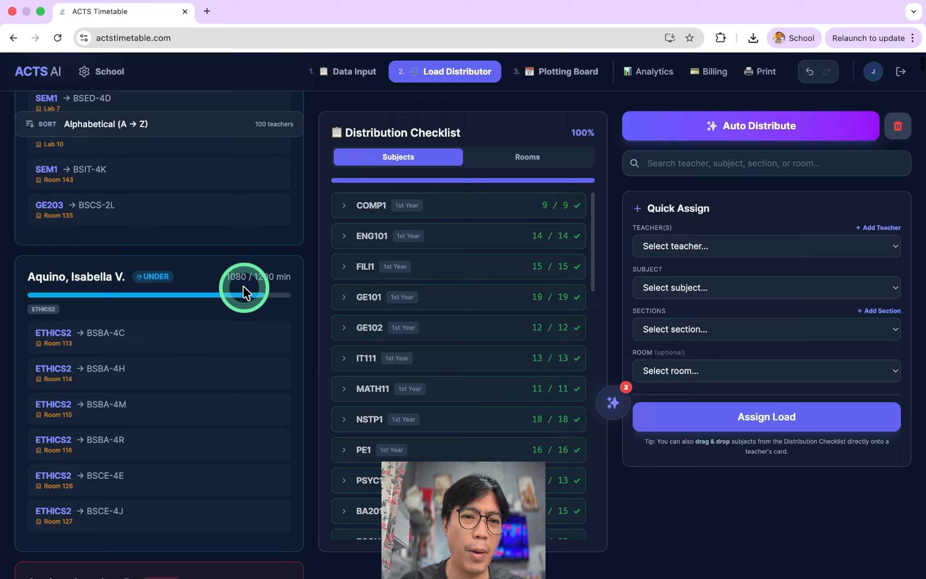
scroll(243, 288, up, 5)
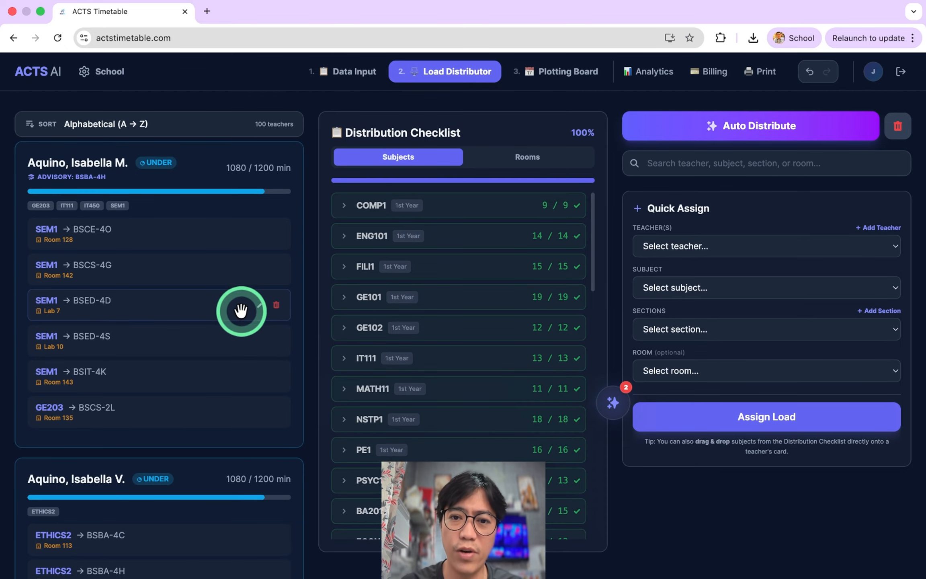
Step: Expand the Academic Bldg in the room checklist and examine each room's classes and hours
click(518, 156)
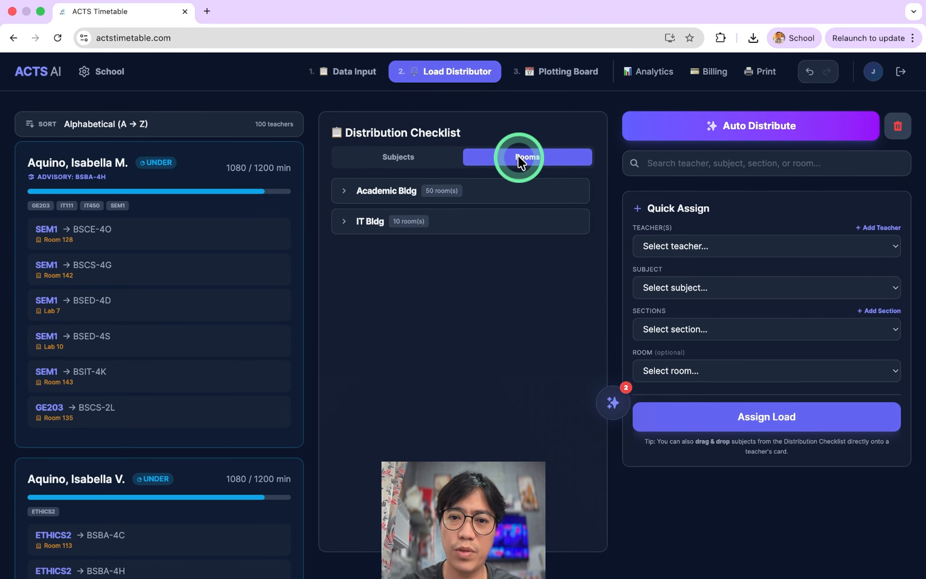
click(343, 192)
scroll(466, 358, down, 10)
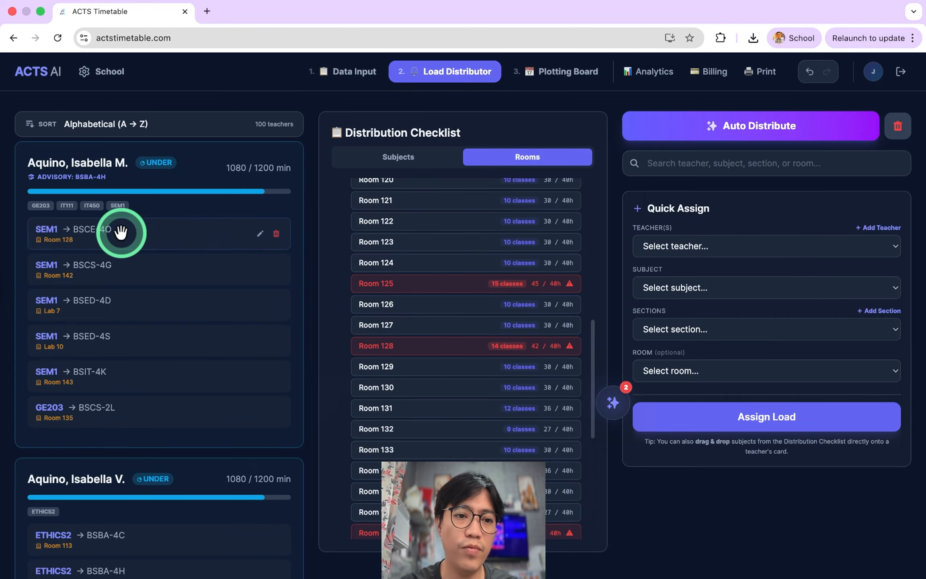
scroll(170, 331, down, 1)
scroll(169, 331, up, 2)
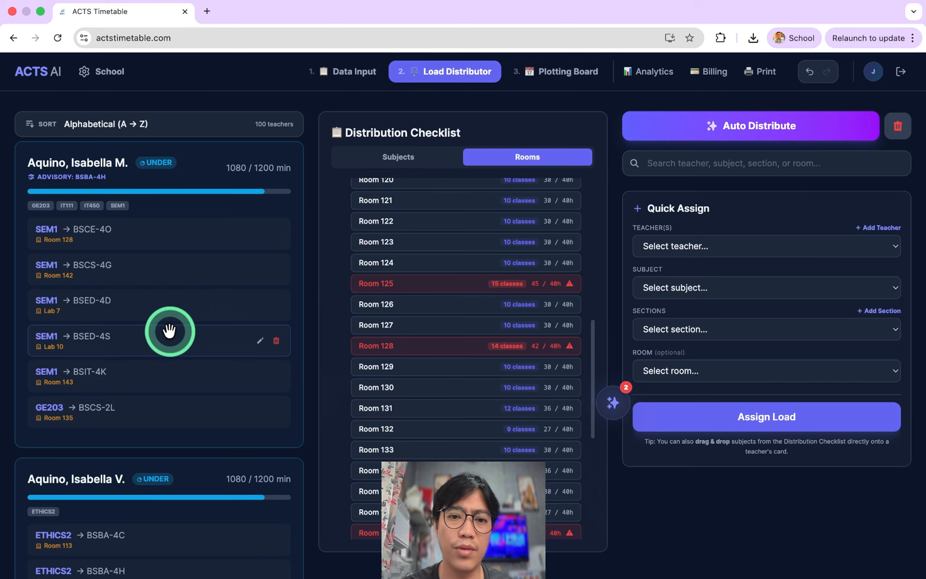
Step: Filter the teacher cards by Room 125 and sort them by Most Number of Minutes
click(687, 159)
text(R)
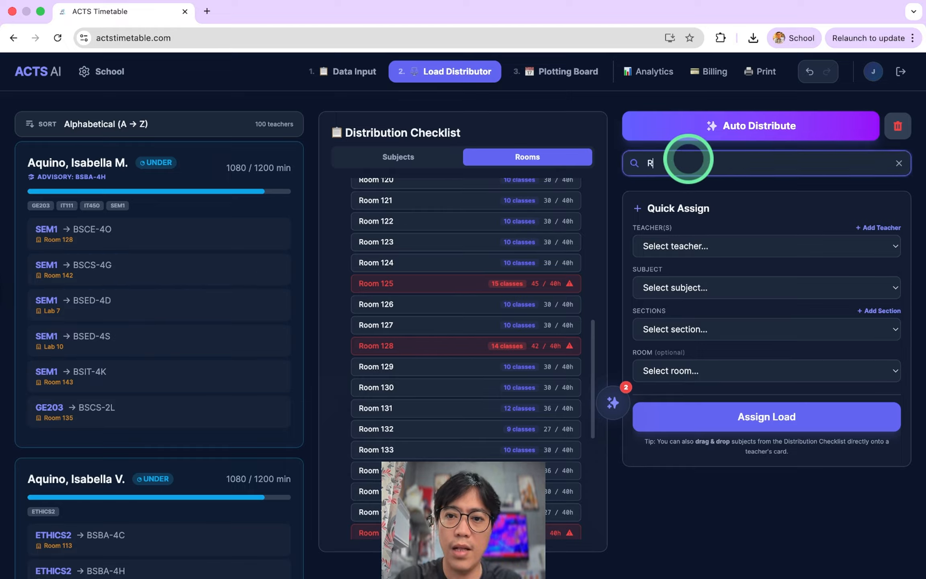
text(oom 125)
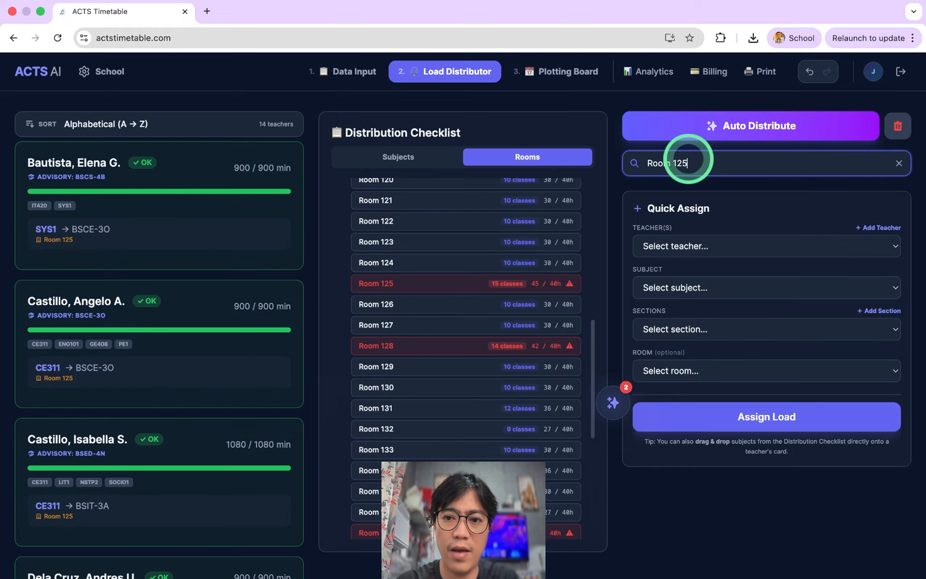
click(154, 127)
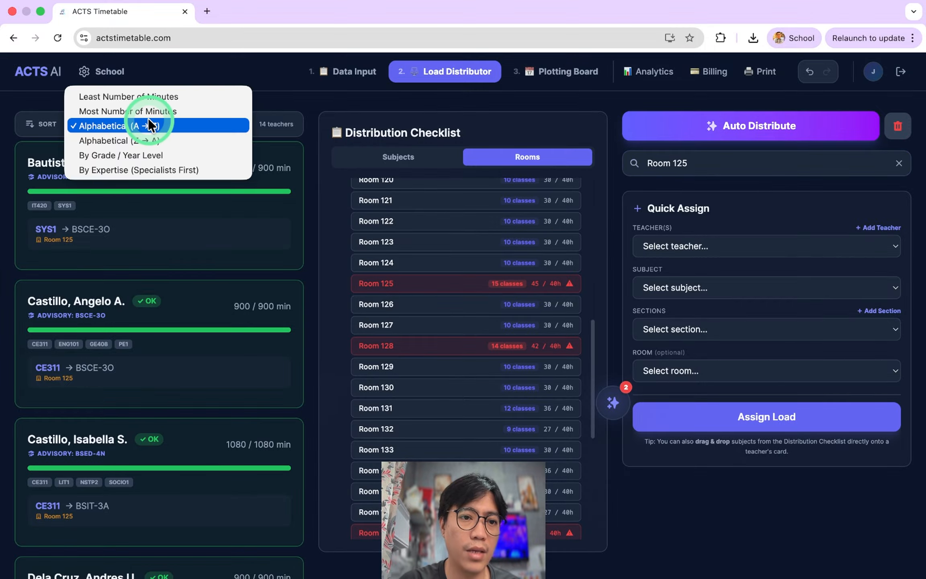
click(142, 110)
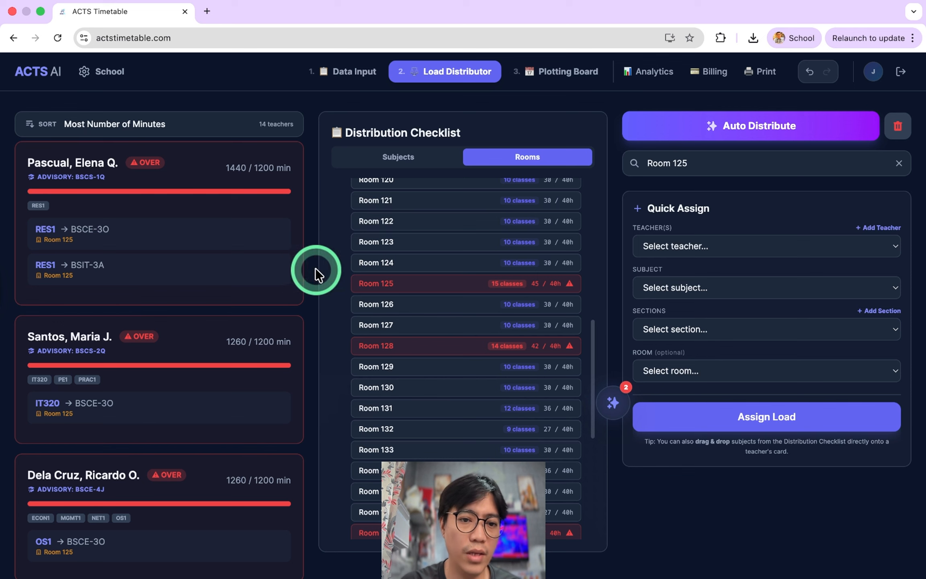
Step: Remove the RES1 loads for BSIT-3A and BSCE-3O and the IT320 load for BSCE-3O from the overloaded teachers in Room 125
click(275, 269)
click(284, 232)
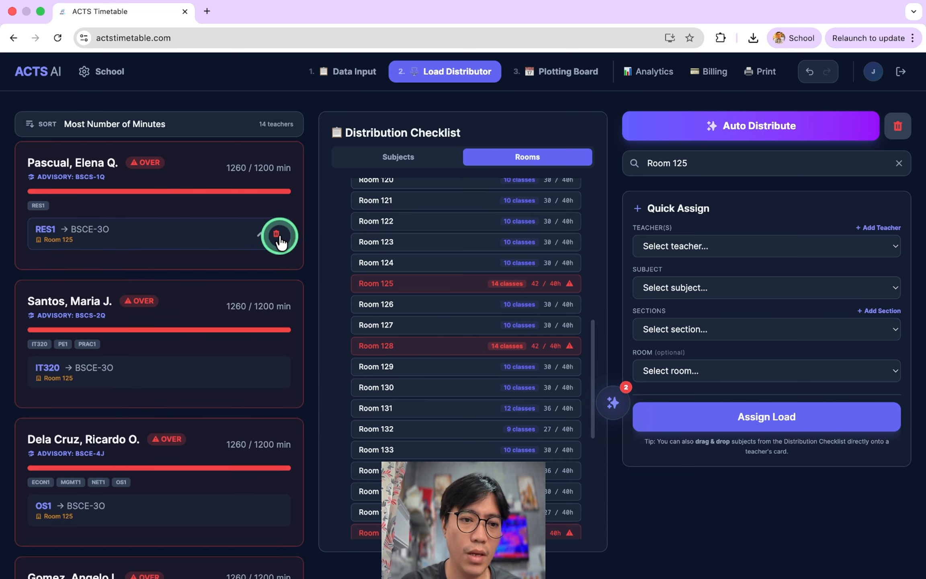
click(273, 233)
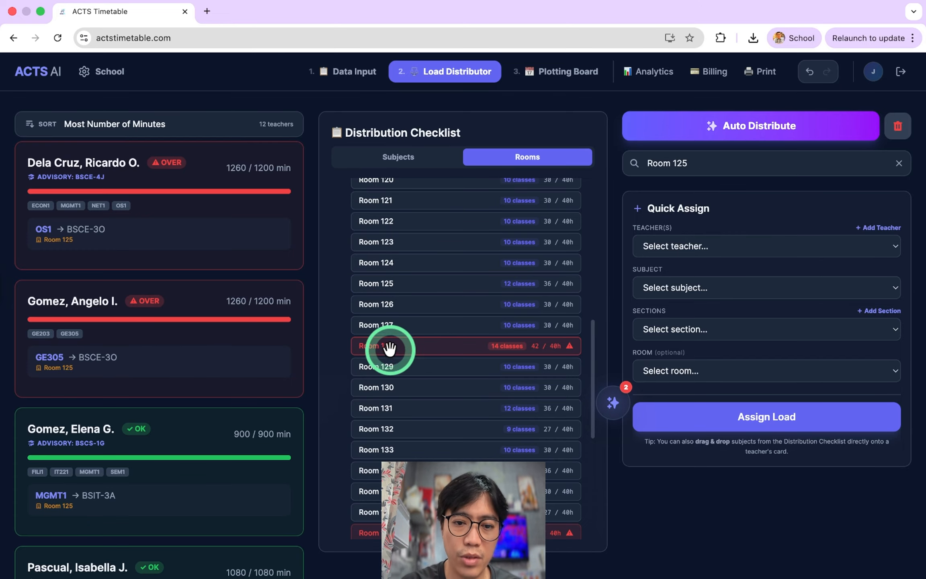
Step: Filter the teacher cards by Room 128 and remove the overloaded teachers' OS1 and MGMT1 loads for BSIT-3F
click(703, 163)
key(BackSpace)
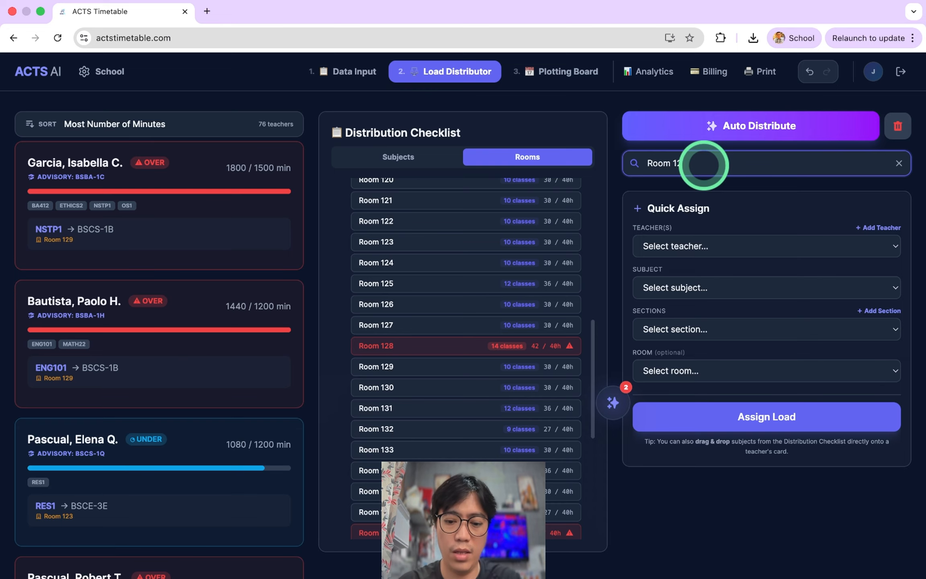
text(8)
click(227, 306)
click(646, 149)
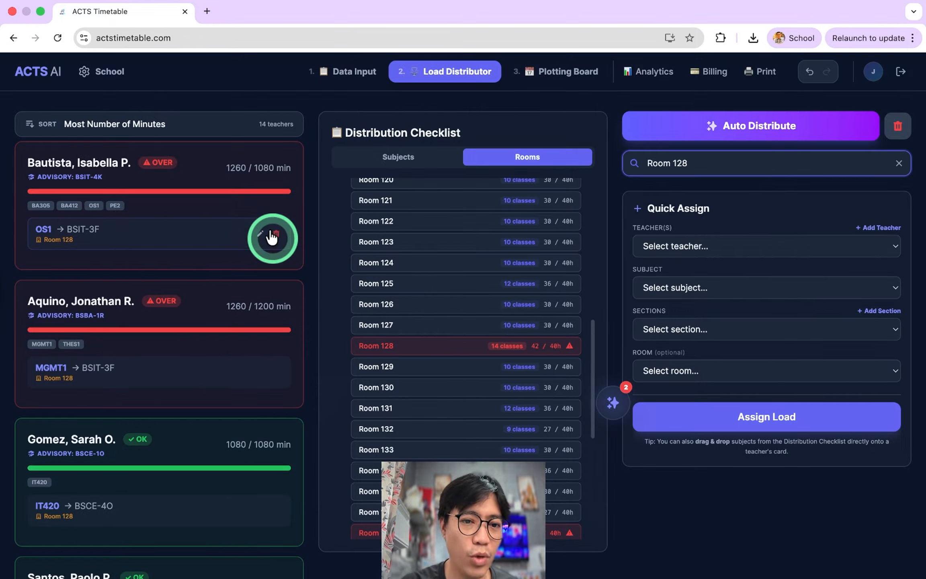
click(277, 234)
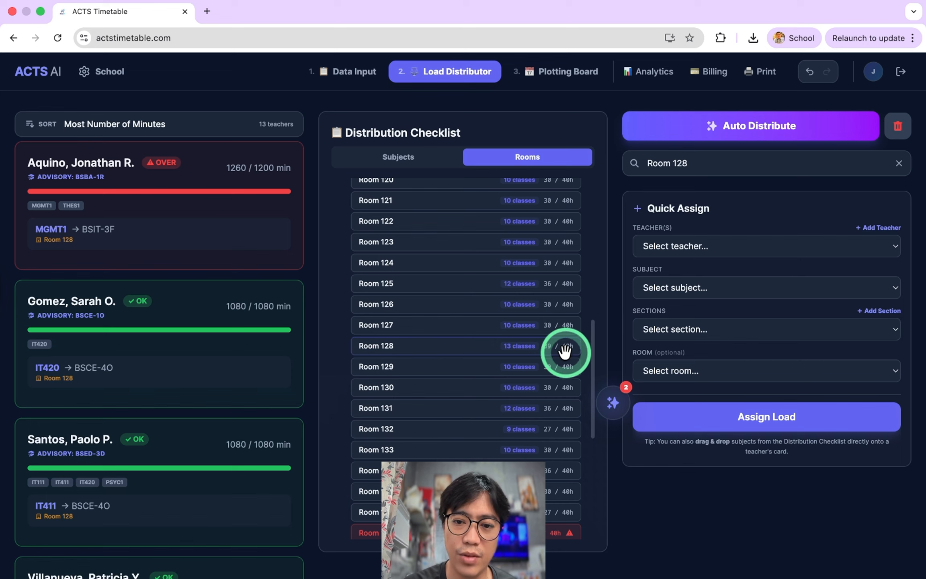
mouse_move(267, 233)
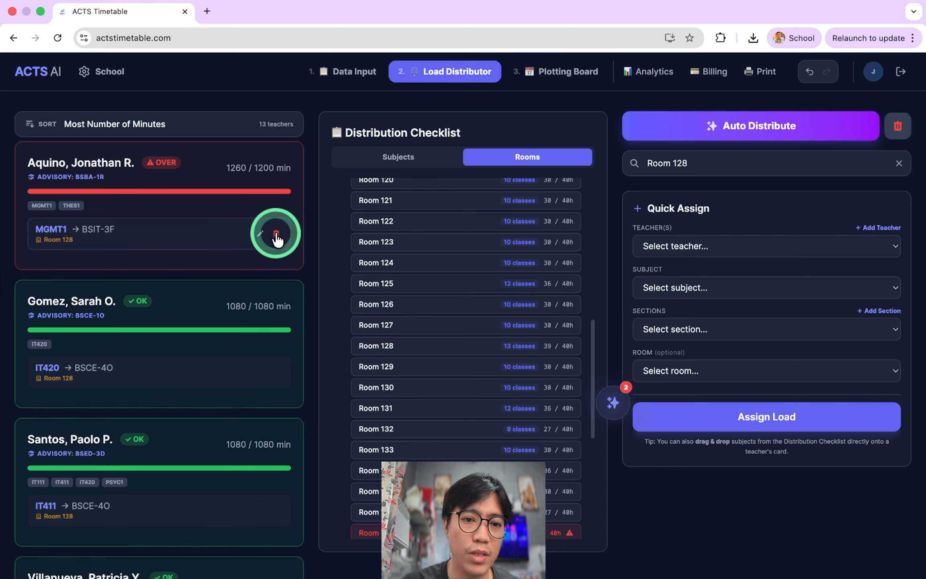
click(276, 236)
Step: Filter the teacher cards by Room 137 and remove the GE305 and RES1 loads for BSCS-3B and the GE408 load for BSIT-4A
scroll(453, 472, down, 2)
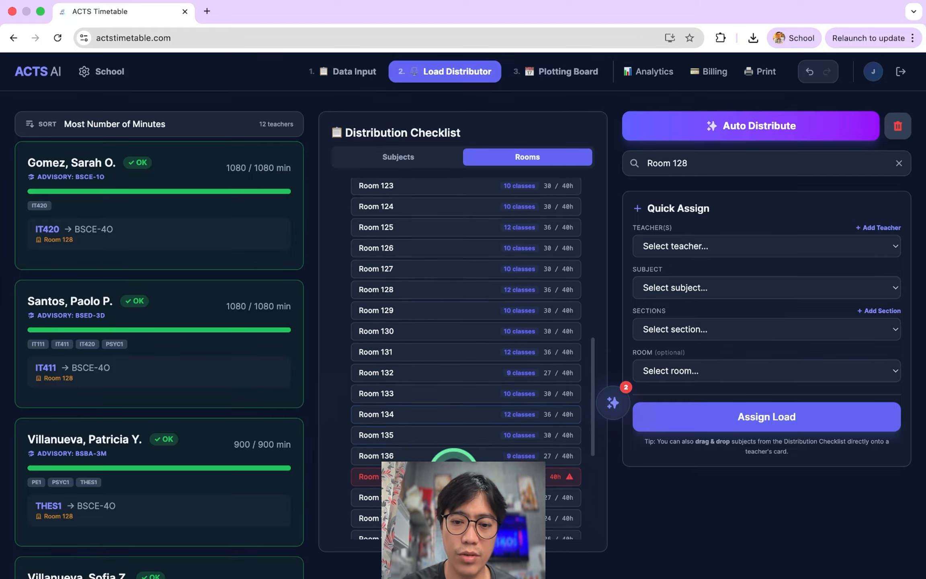
scroll(407, 383, down, 4)
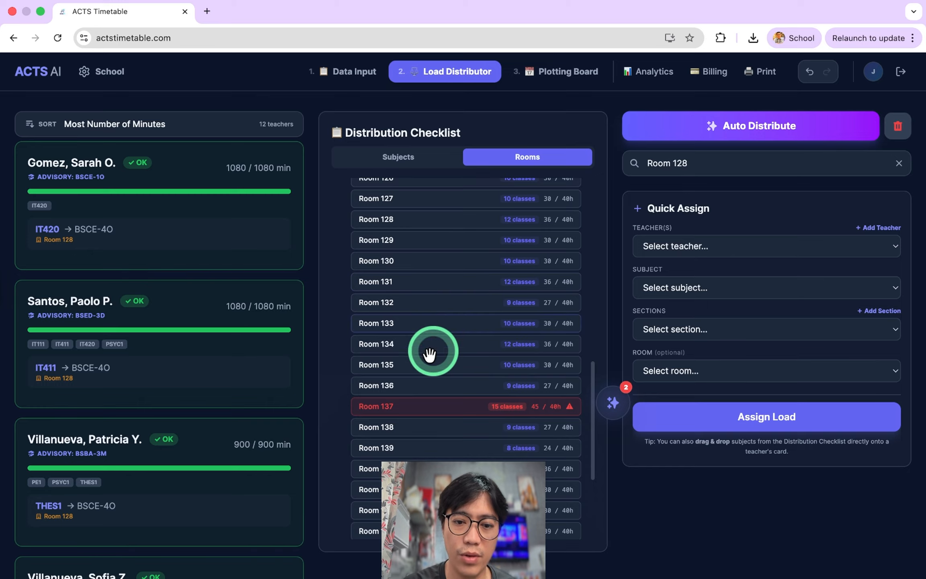
click(741, 156)
key(BackSpace)
key(BackSpace)
text(37)
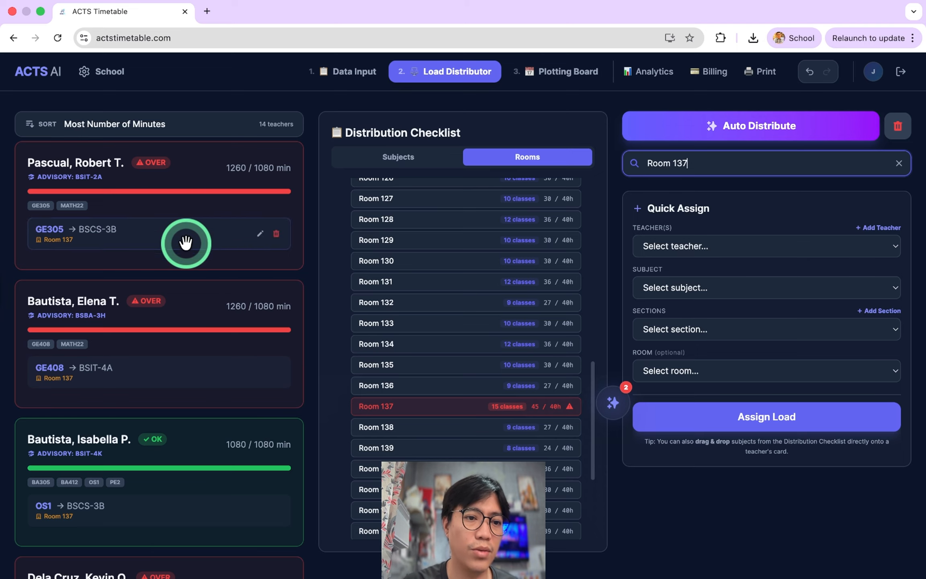
click(276, 235)
click(276, 235)
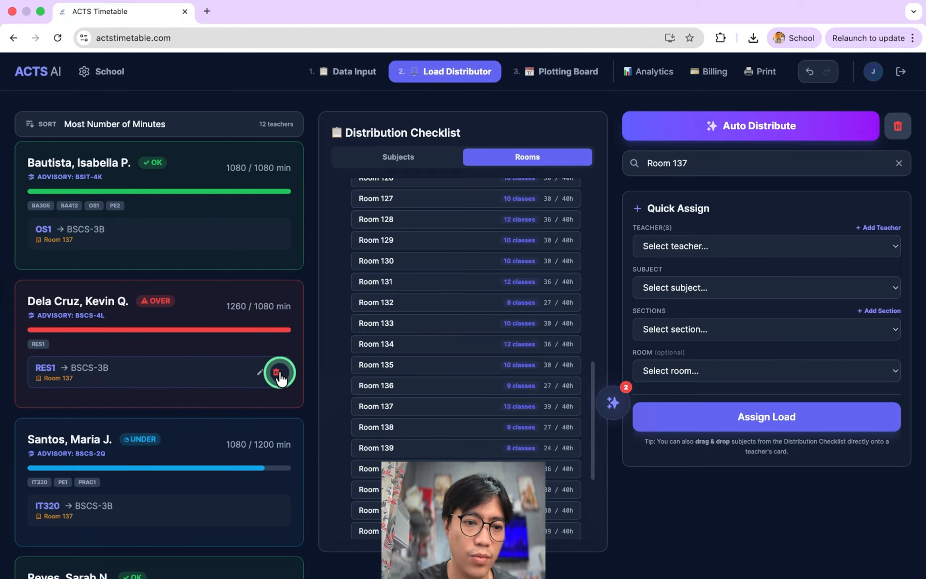
click(281, 374)
Step: Examine the classes and hours of the Academic Bldg and IT Bldg rooms, leaving both buildings collapsed
scroll(465, 389, down, 5)
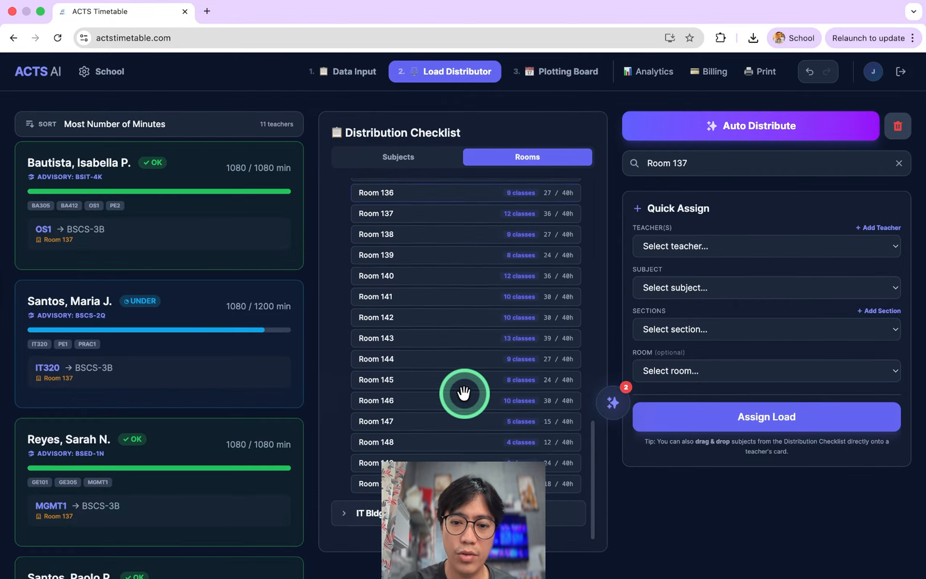
scroll(465, 388, up, 15)
scroll(442, 297, up, 3)
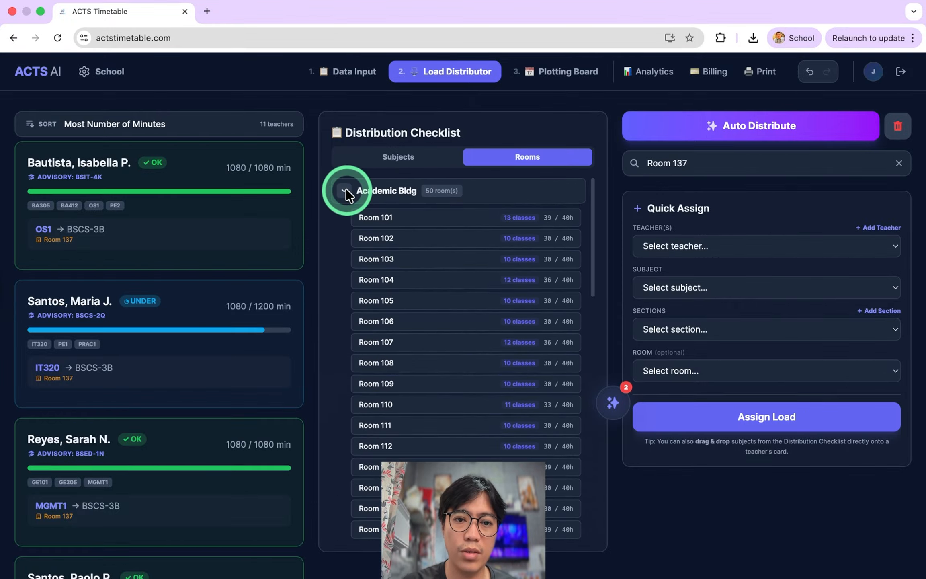
click(345, 189)
click(356, 231)
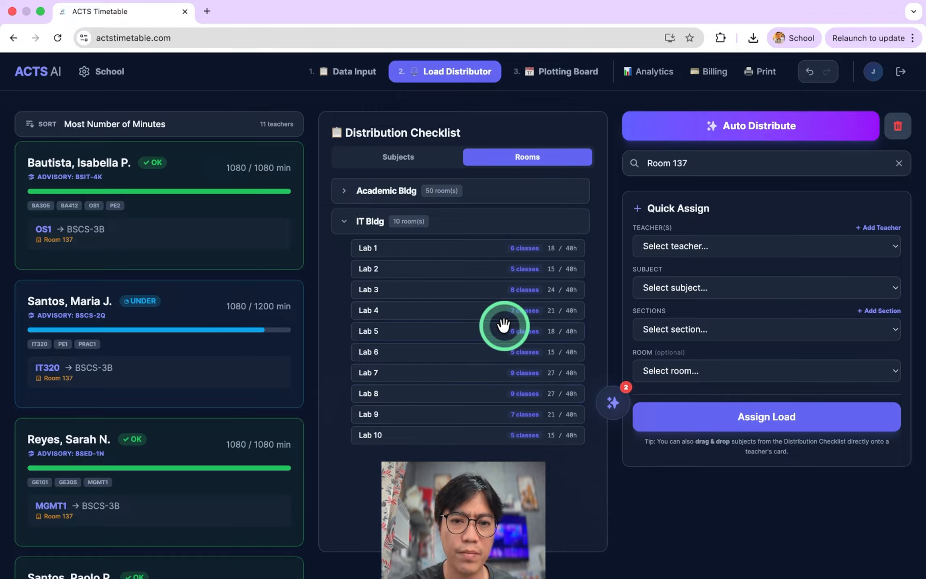
click(344, 221)
click(341, 193)
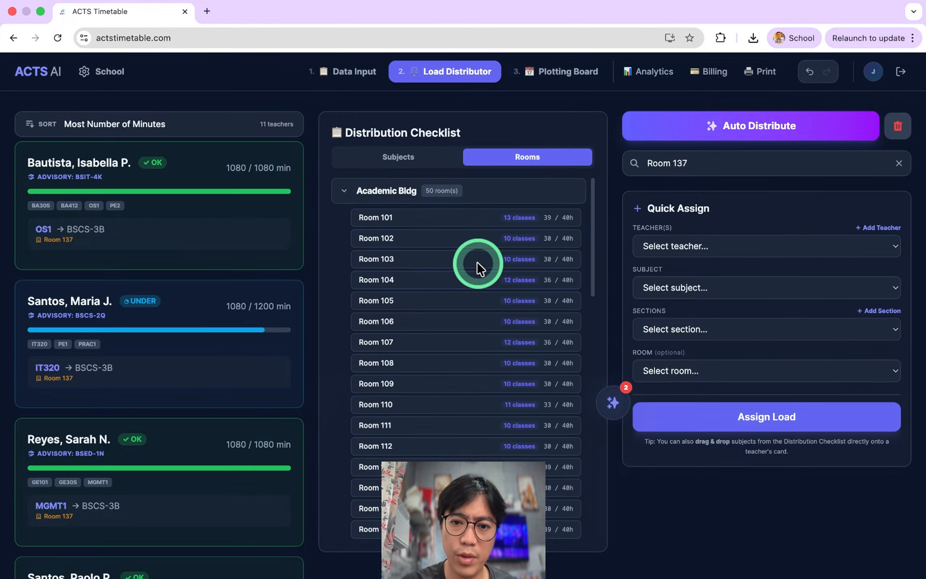
click(344, 193)
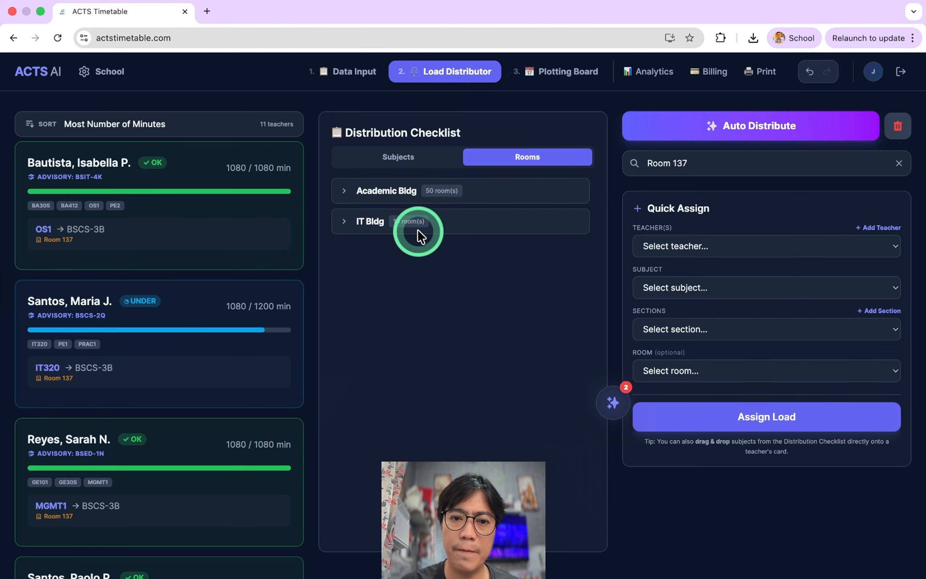
Step: Look through the sections, subjects and rooms tables in Data Input and return to the Load Distributor
click(351, 71)
scroll(688, 439, down, 15)
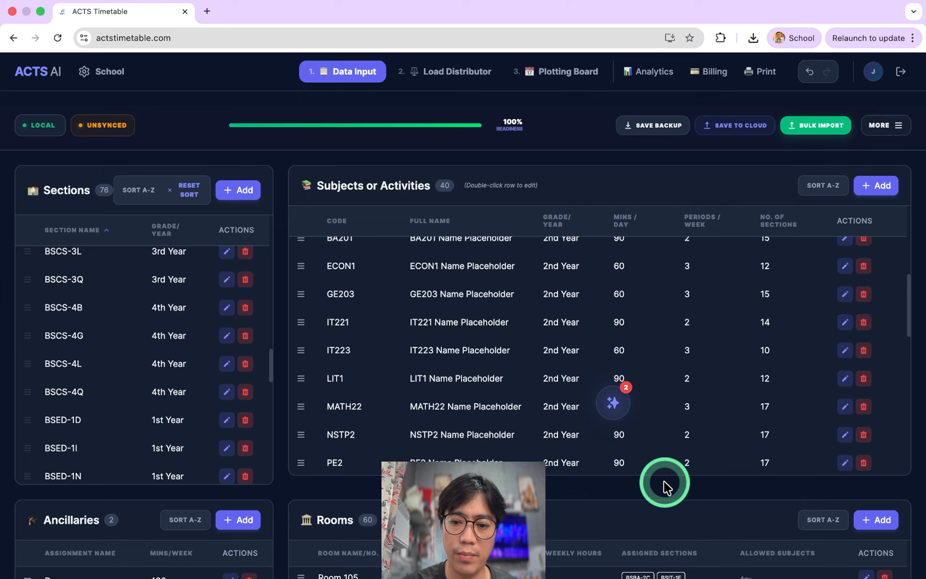
scroll(650, 200, up, 3)
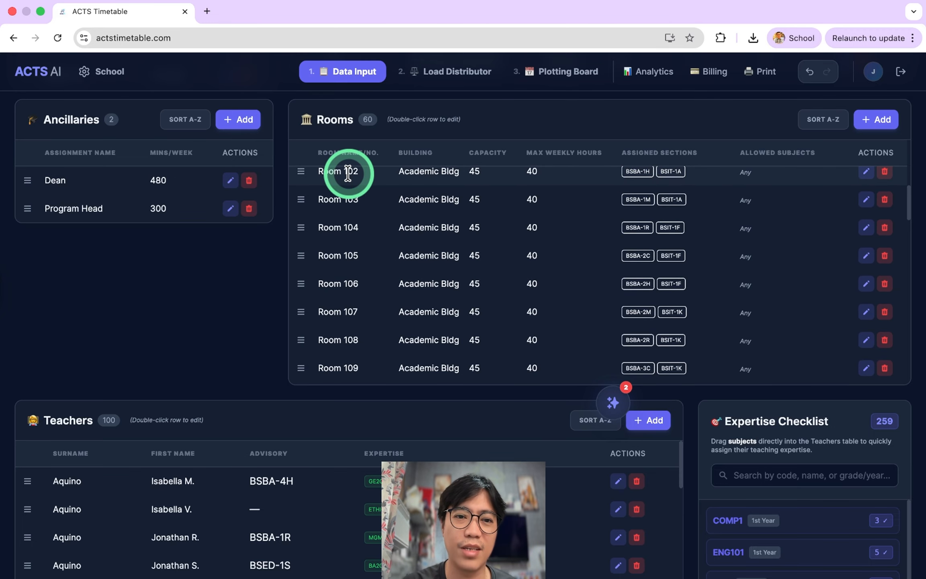
scroll(280, 183, up, 15)
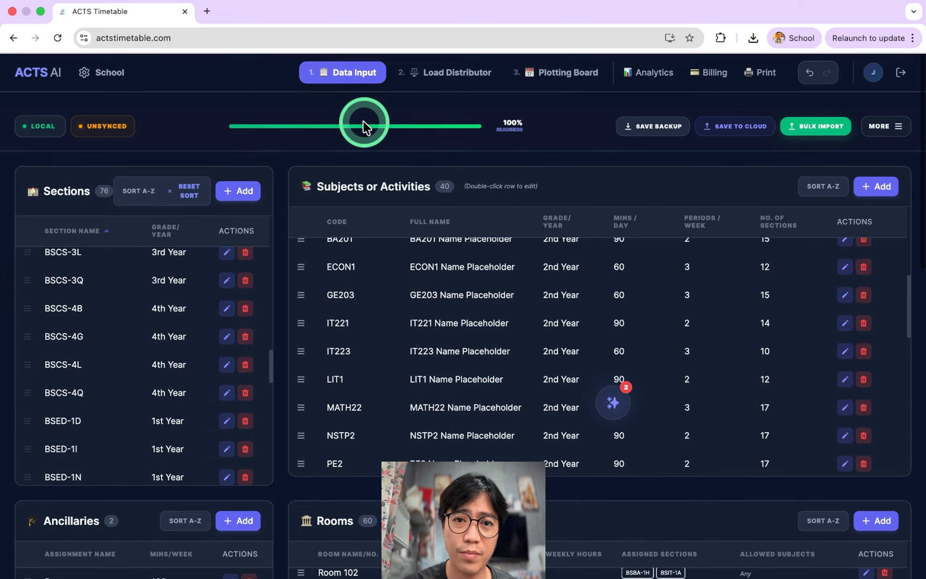
click(454, 71)
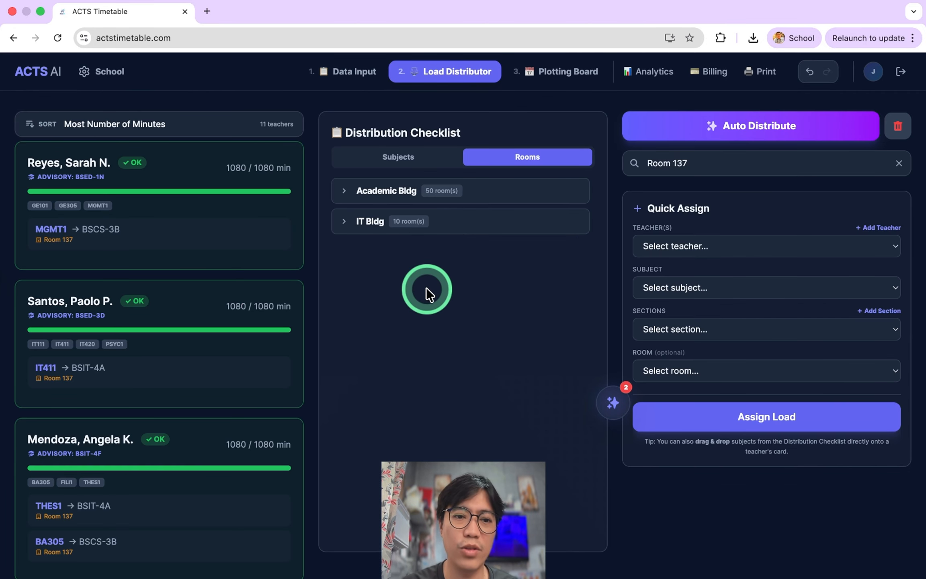
Step: Sort the teacher cards by Least Number of Minutes and clear the Room 137 filter
click(215, 127)
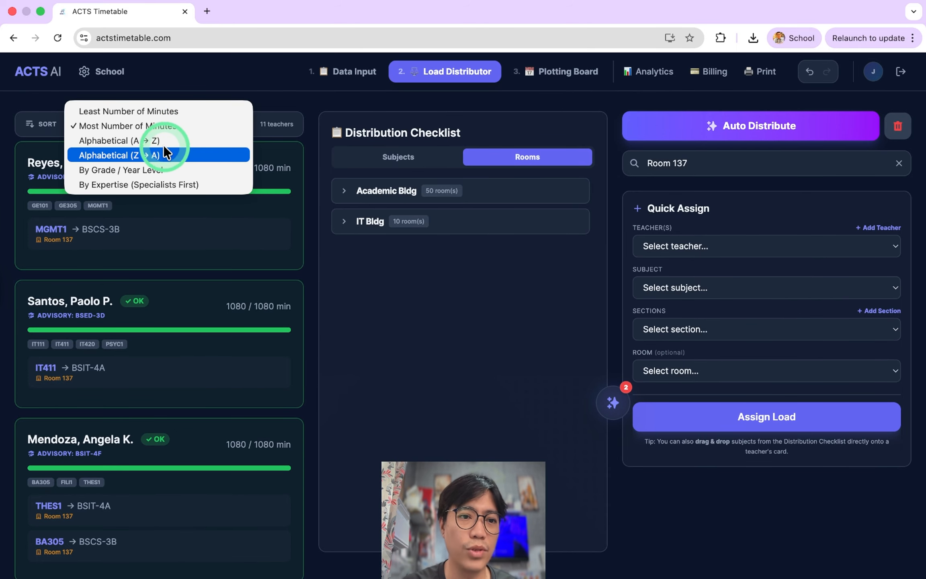
click(143, 110)
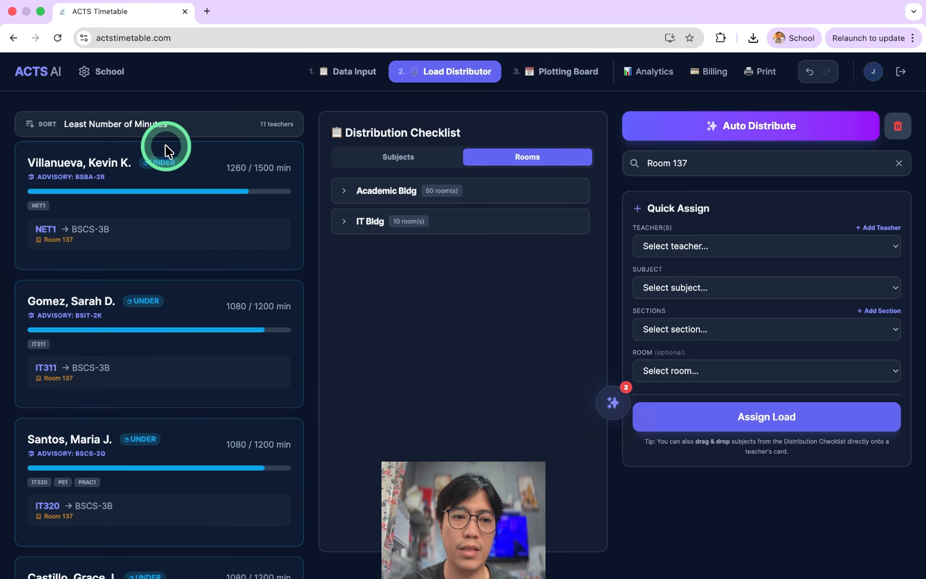
key(super+a)
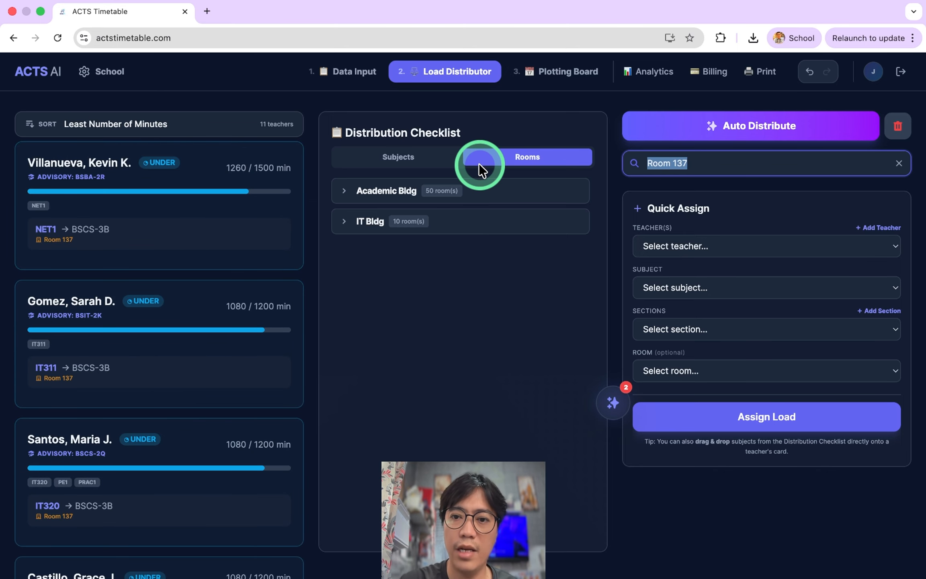
key(BackSpace)
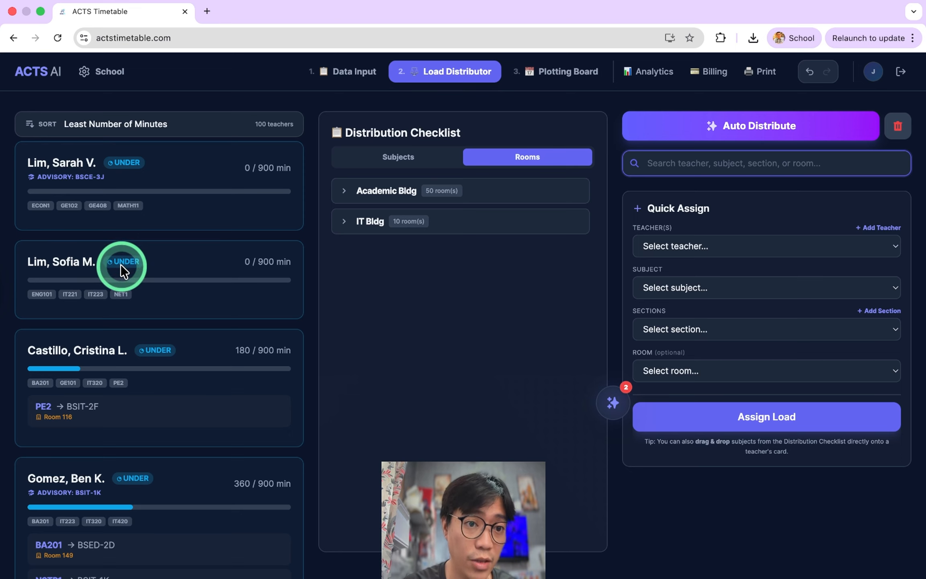
Step: Sort the teacher cards by Most Number of Minutes and remove the first teacher's NSTP1 loads for BSBA-1C and BSBA-1M
click(152, 122)
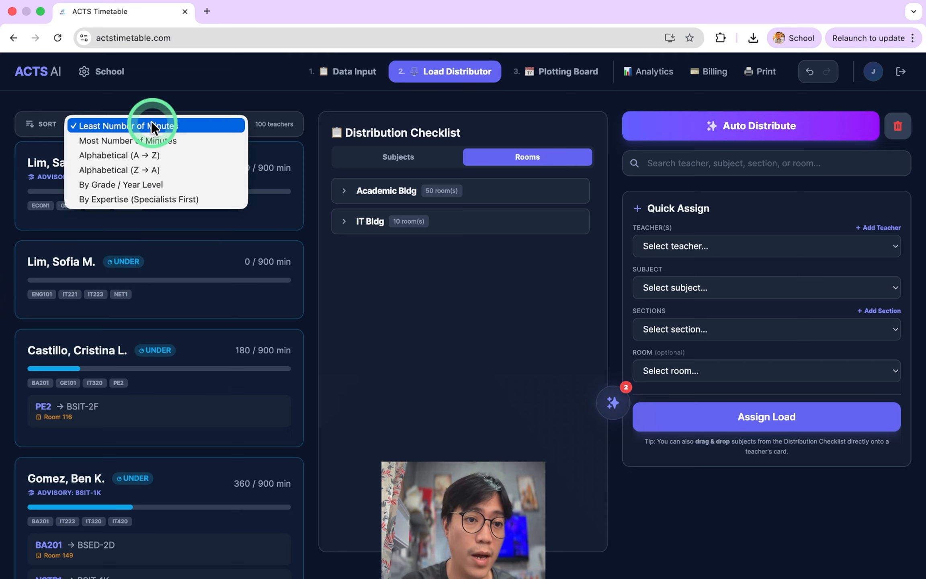
click(129, 141)
scroll(176, 349, down, 2)
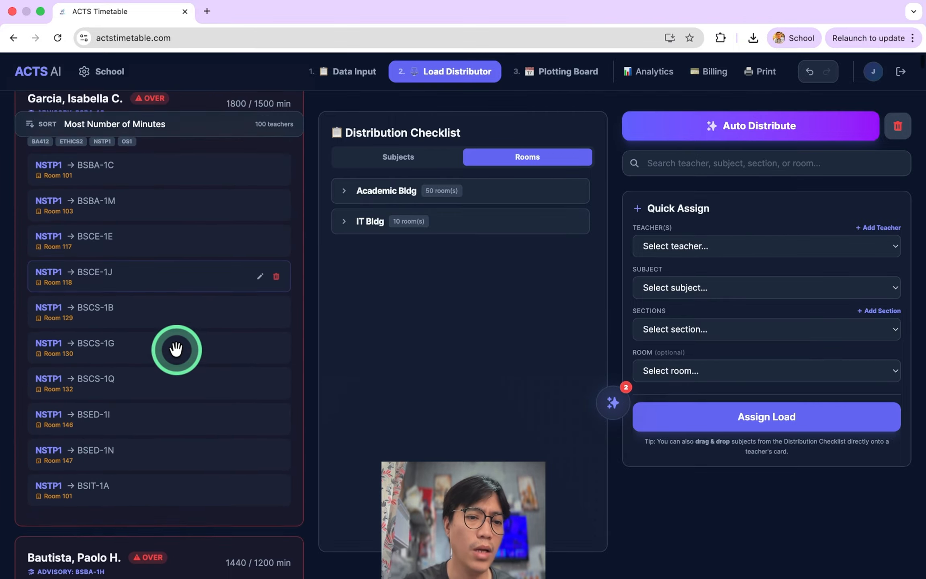
scroll(176, 349, down, 3)
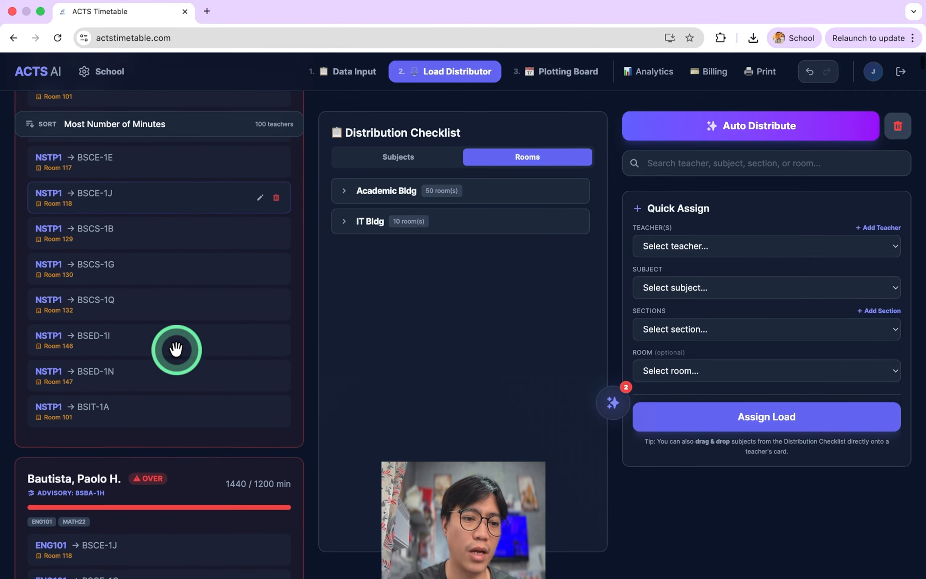
scroll(176, 349, down, 1)
scroll(176, 349, up, 2)
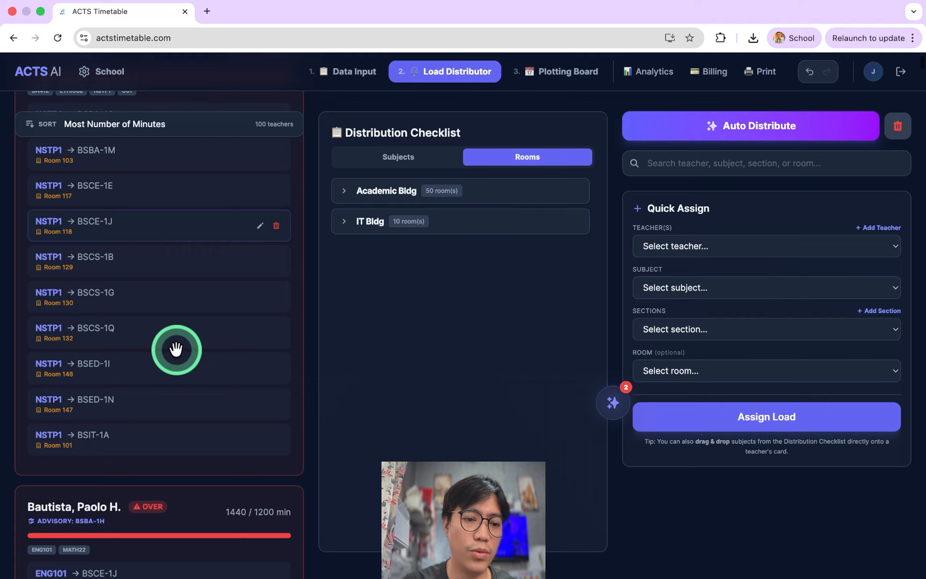
scroll(268, 277, up, 2)
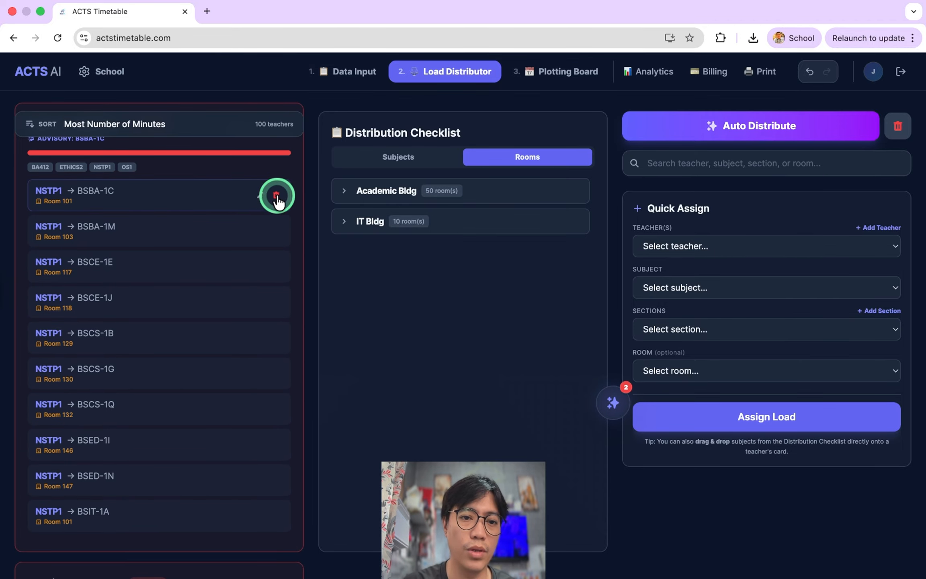
click(277, 196)
click(276, 196)
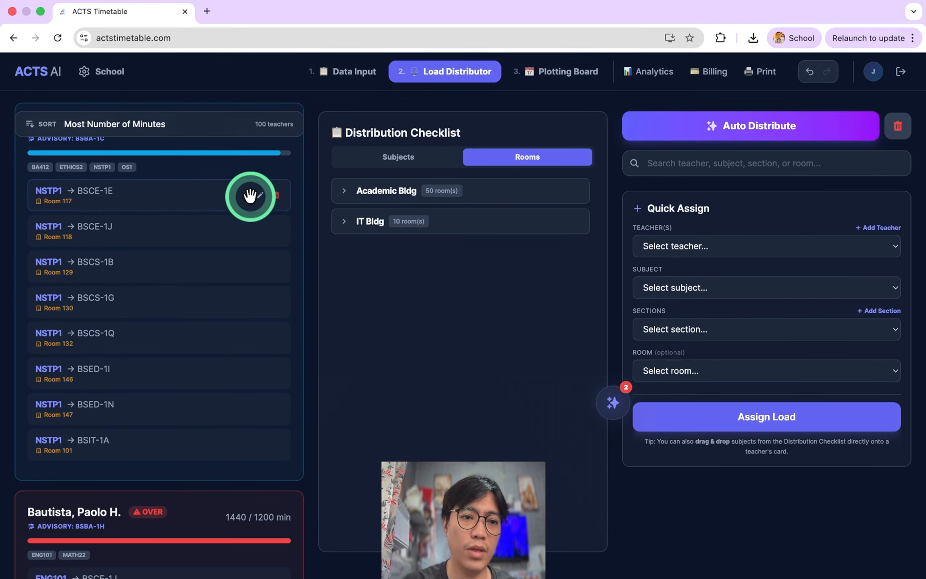
scroll(142, 199, up, 1)
Step: Remove the MATH22 loads for BSCS-2B and BSCS-2Q from the BSBA-1H adviser, keeping all ENG101 loads
scroll(212, 291, down, 6)
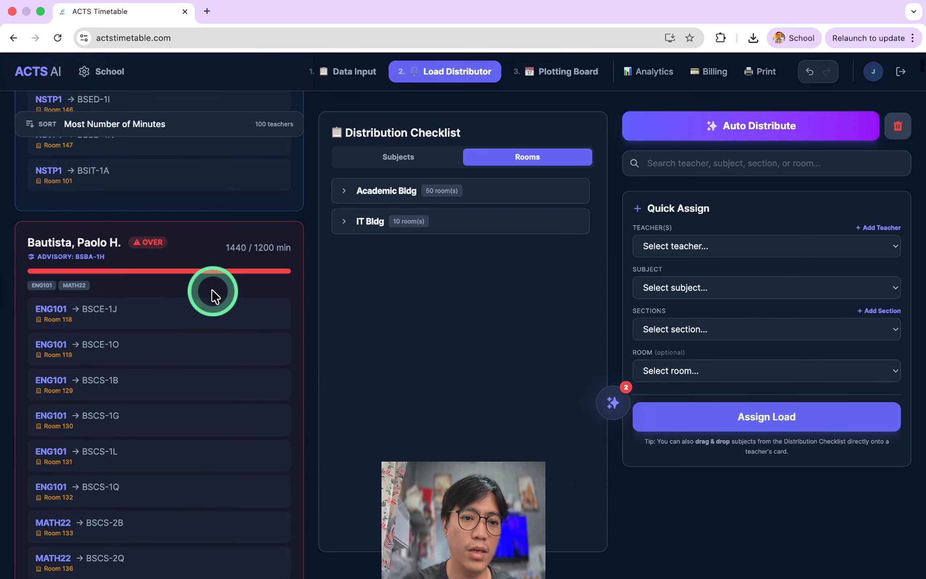
scroll(212, 289, down, 2)
click(276, 230)
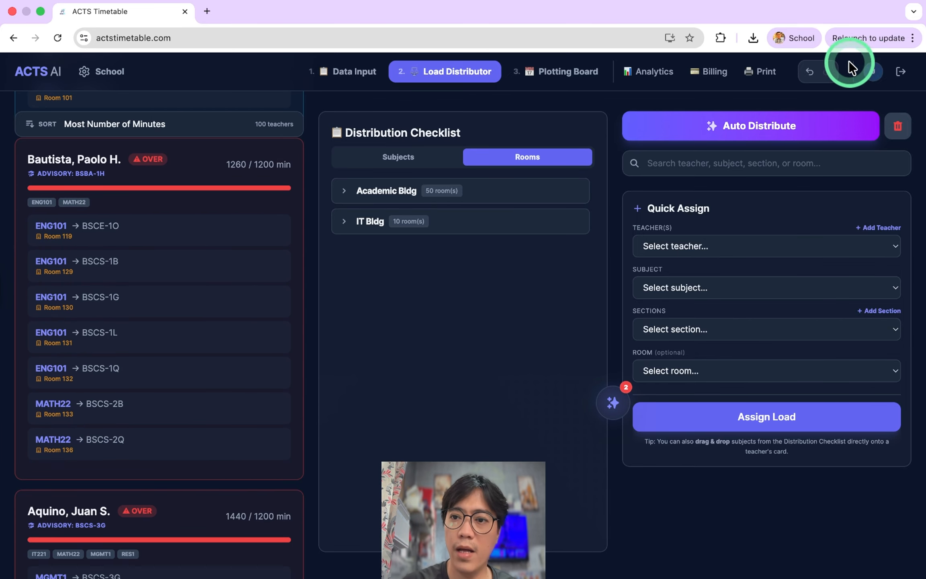
click(809, 72)
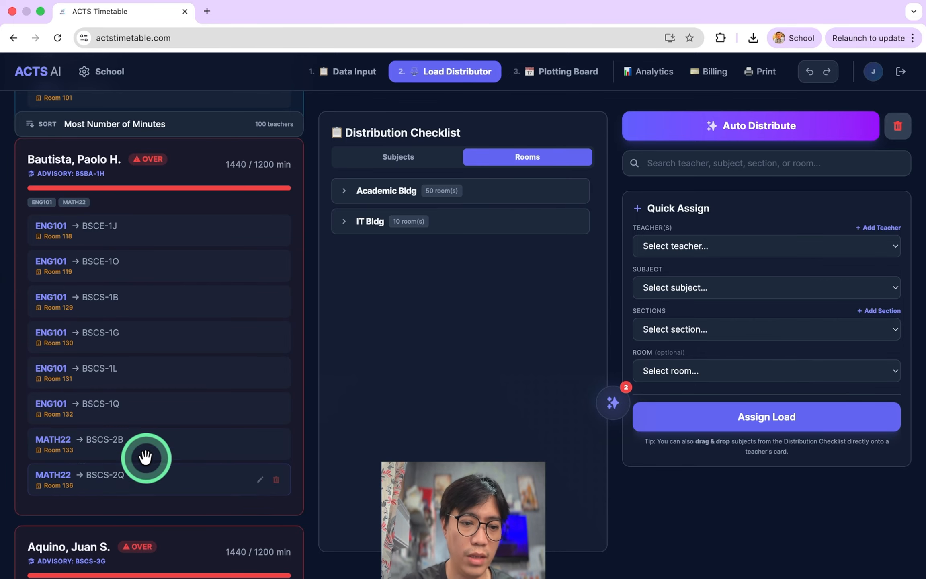
click(276, 481)
click(276, 442)
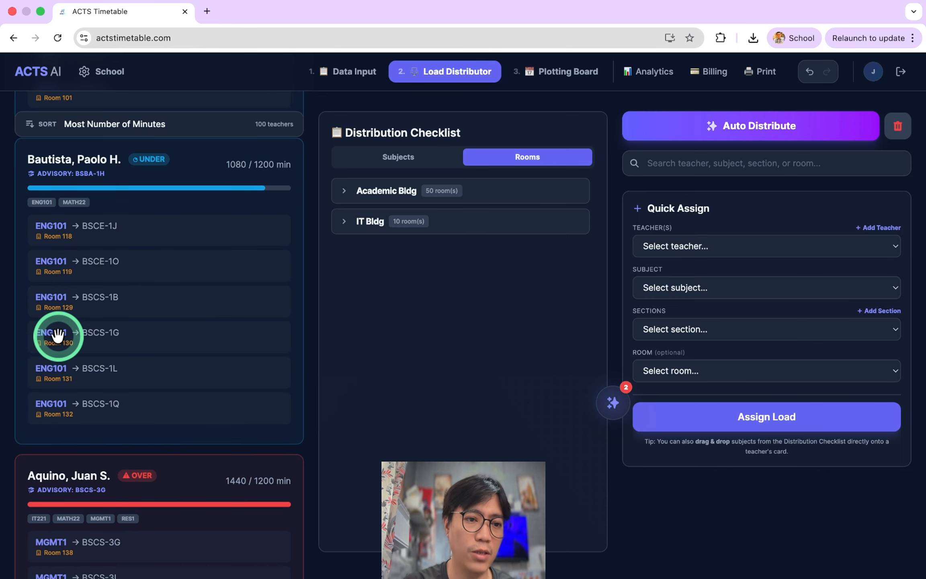
Step: Remove the MATH22 loads for BSED-2I and BSIT-2F from the overloaded BSCS-3G adviser
scroll(179, 363, down, 8)
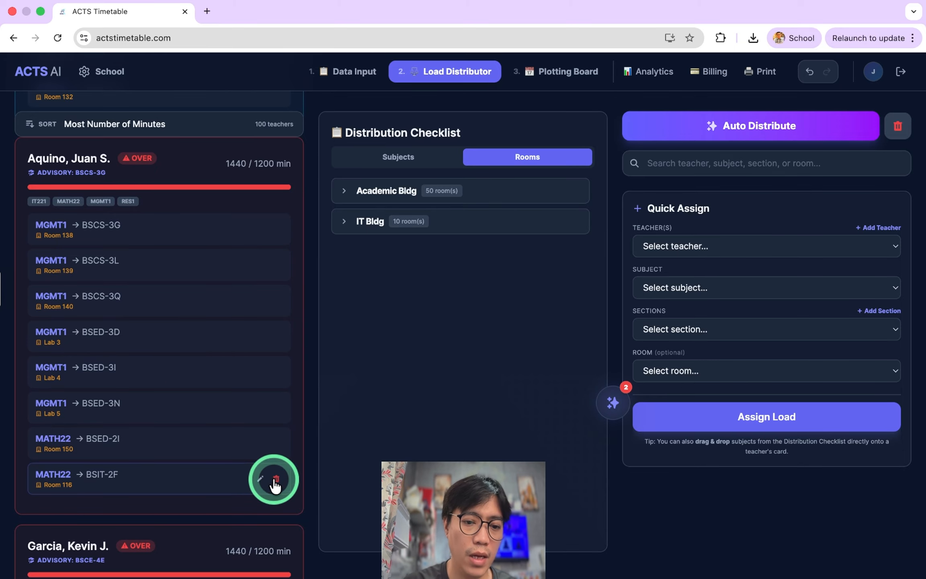
click(275, 479)
click(276, 442)
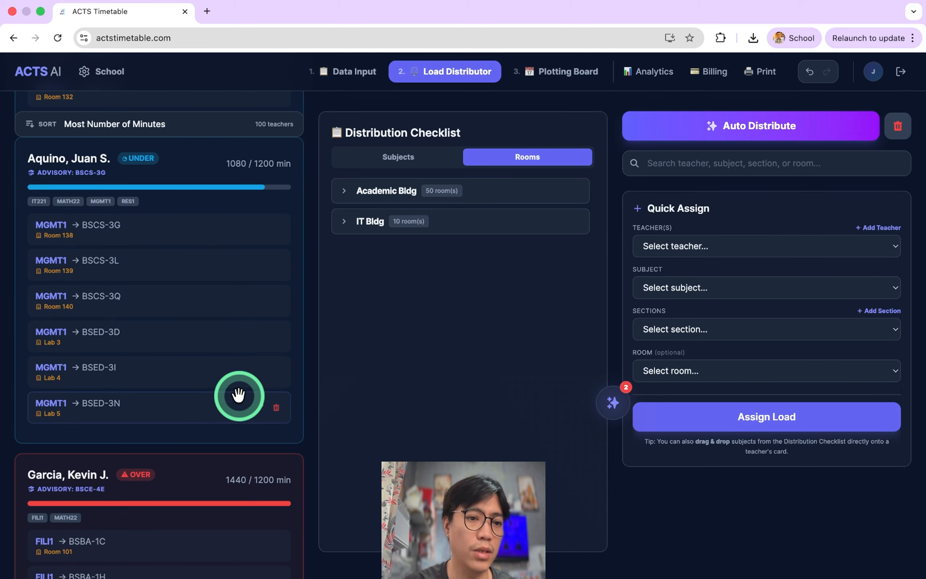
Step: Remove the FILI1 loads for BSBA-1C and BSBA-1H from the overloaded BSCE-4E adviser
scroll(239, 392, down, 4)
scroll(239, 395, down, 2)
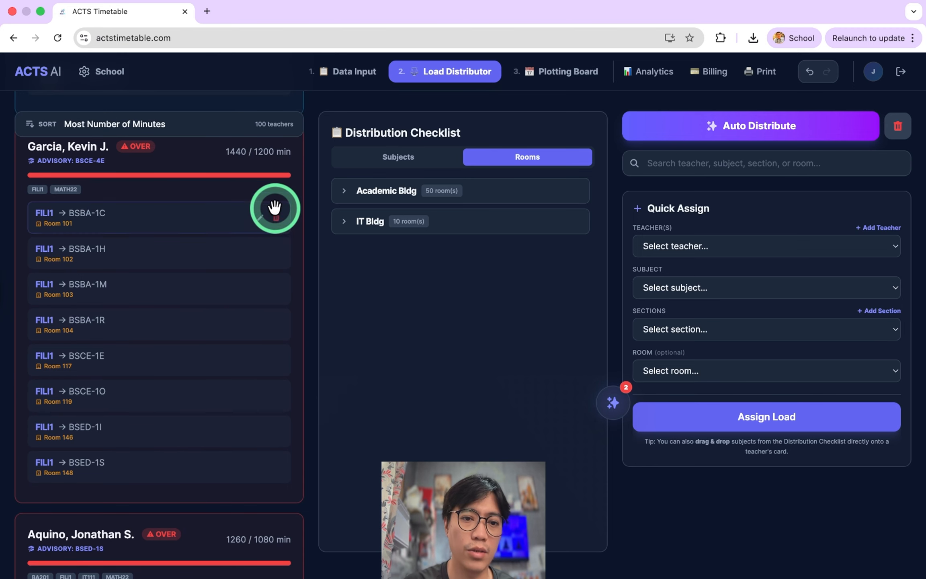
click(276, 218)
click(276, 217)
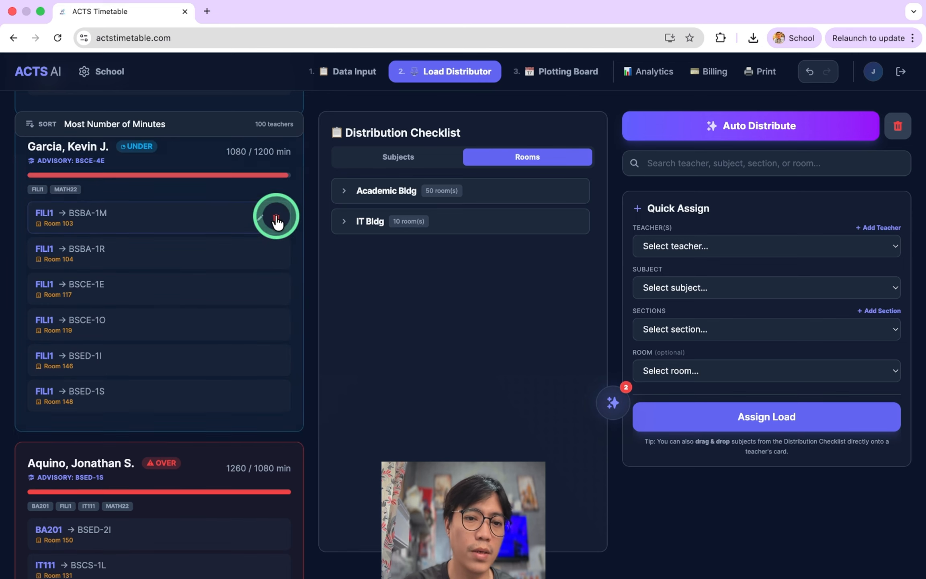
Step: Remove the BA201 load for BSED-2I from the BSED-1S adviser and the MATH22 load for BSED-2D from the BSIT-3A adviser
scroll(244, 334, down, 10)
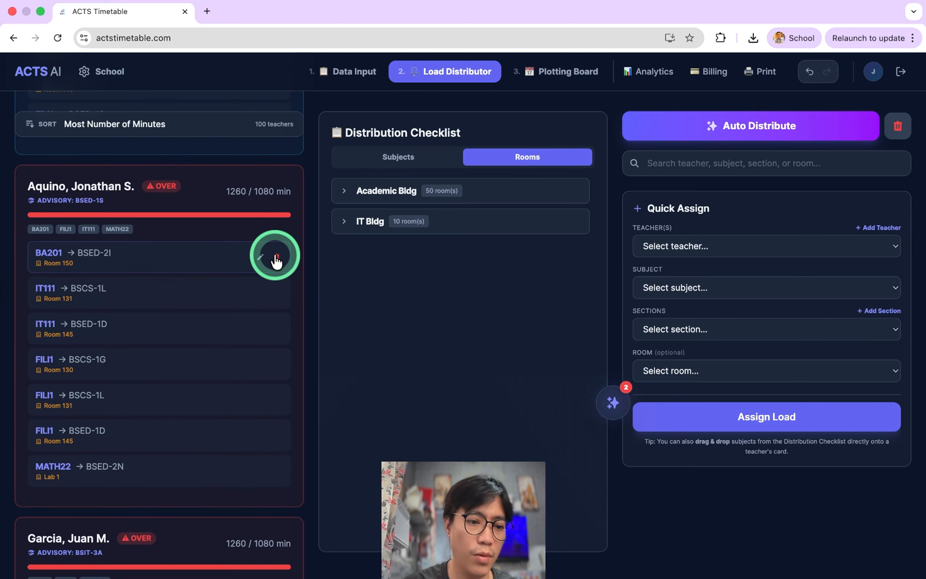
click(276, 259)
scroll(218, 376, down, 10)
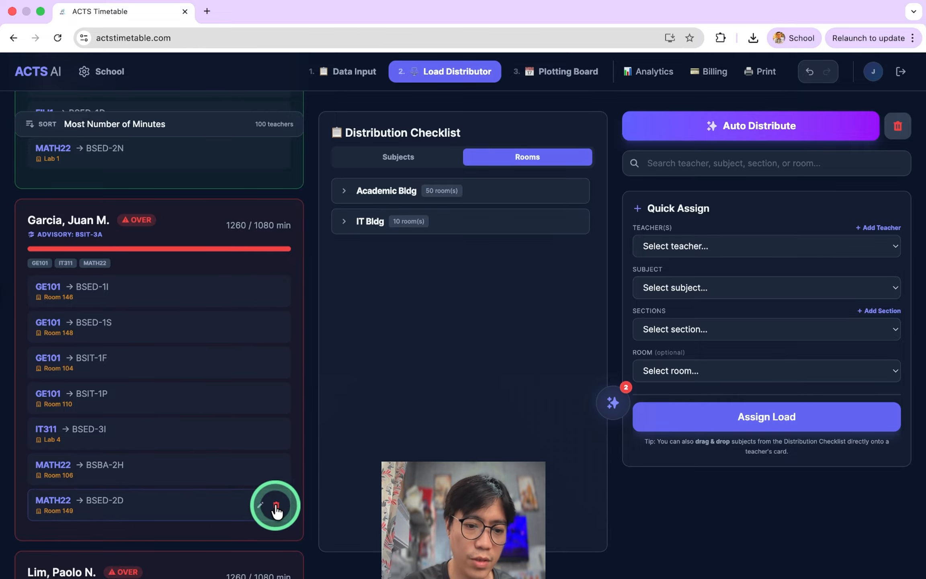
click(276, 504)
scroll(278, 474, down, 9)
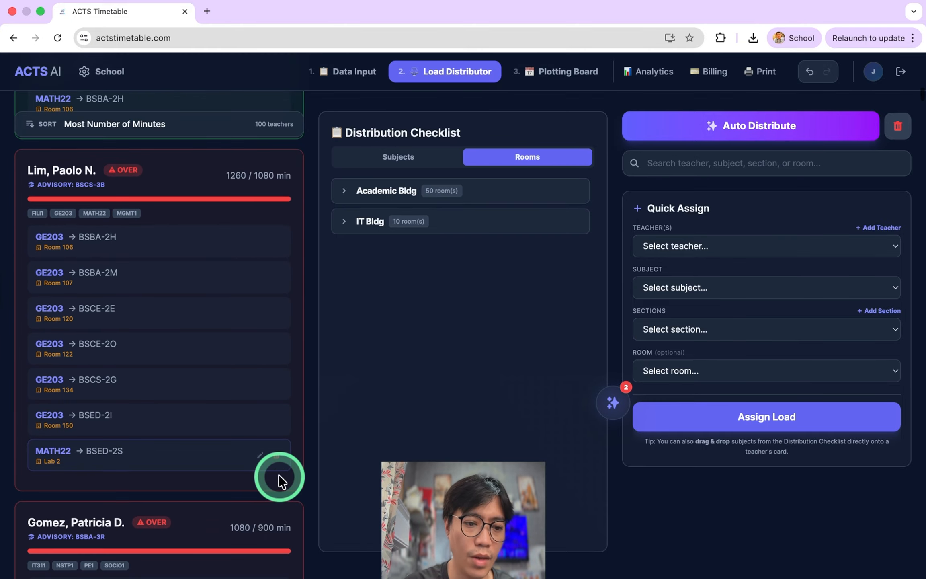
Step: Remove the MATH22 load for BSED-2S from the BSCS-3B adviser and the NSTP1 load for BSED-1S from the BSBA-3R adviser
click(277, 454)
scroll(277, 455, down, 8)
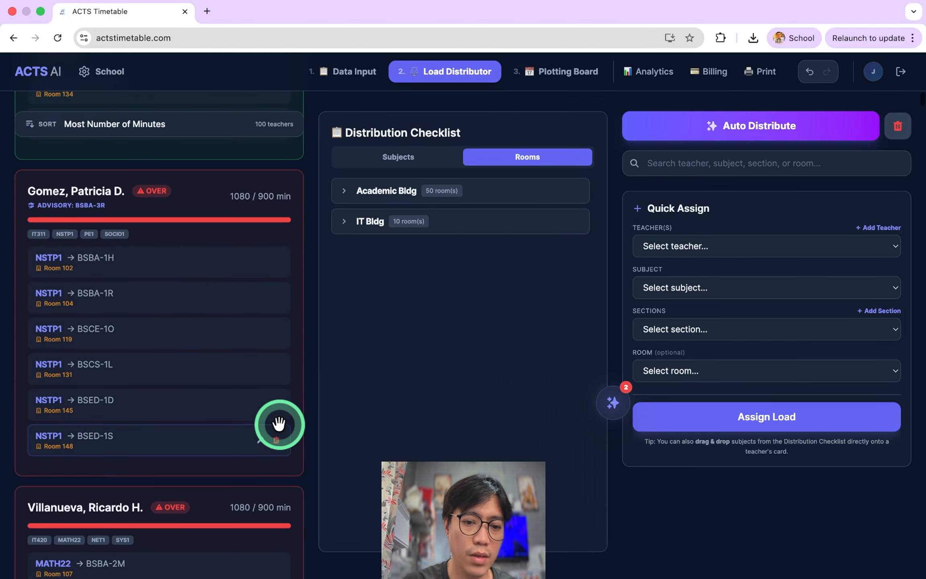
click(276, 441)
scroll(261, 351, down, 8)
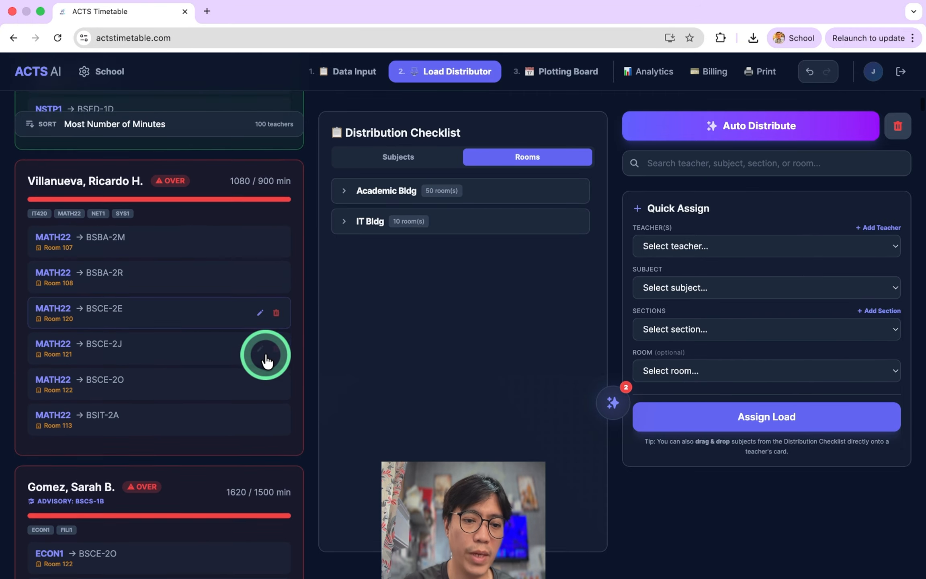
Step: Remove the BSBA-2M load from the overloaded MATH22 teacher and the ECON1 load for BSCE-2O from the BSCS-1B adviser
click(276, 237)
scroll(259, 372, down, 6)
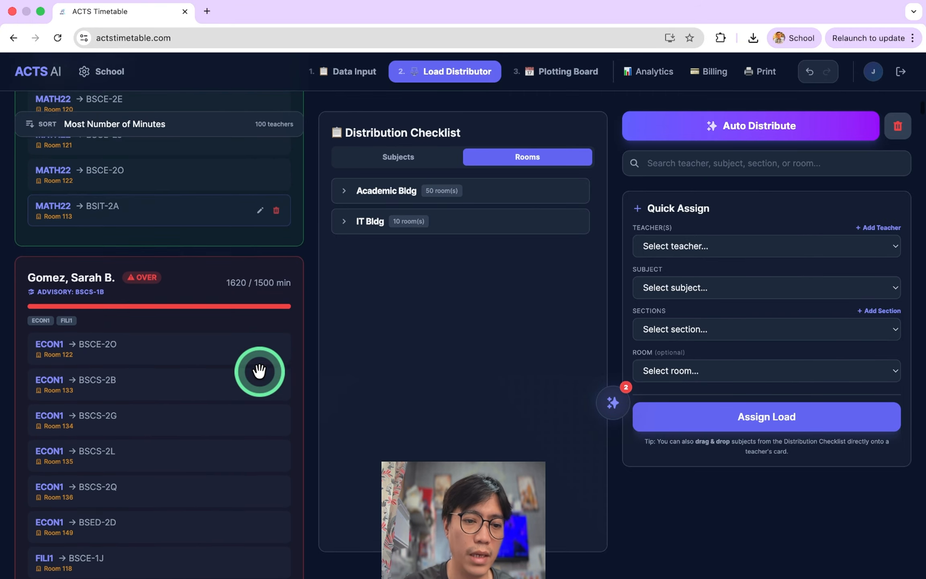
click(276, 307)
scroll(275, 312, down, 10)
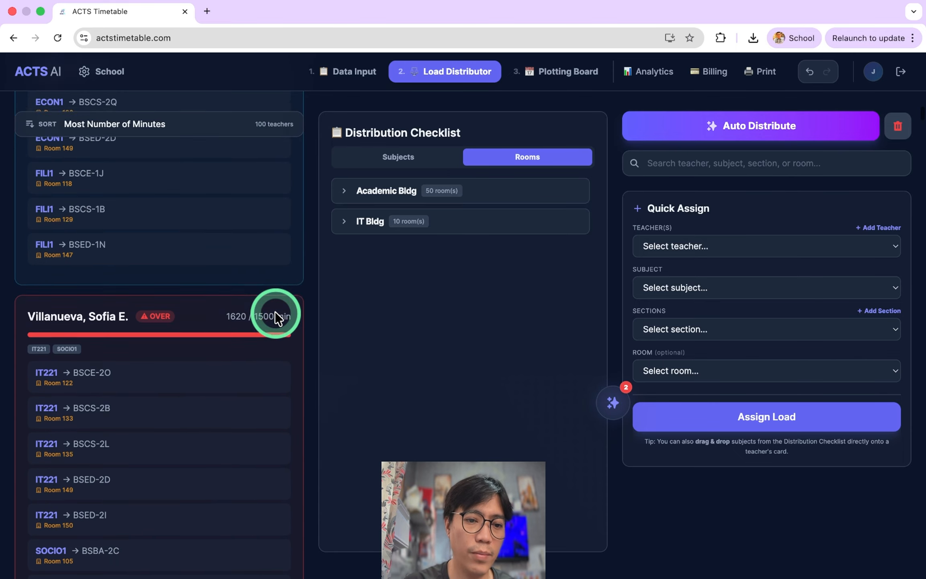
Step: Remove the BSCE-2O load from the overloaded IT221 teacher and the OS1 load for BSBA-3C from the BSCE-4J adviser
click(276, 227)
scroll(269, 362, down, 8)
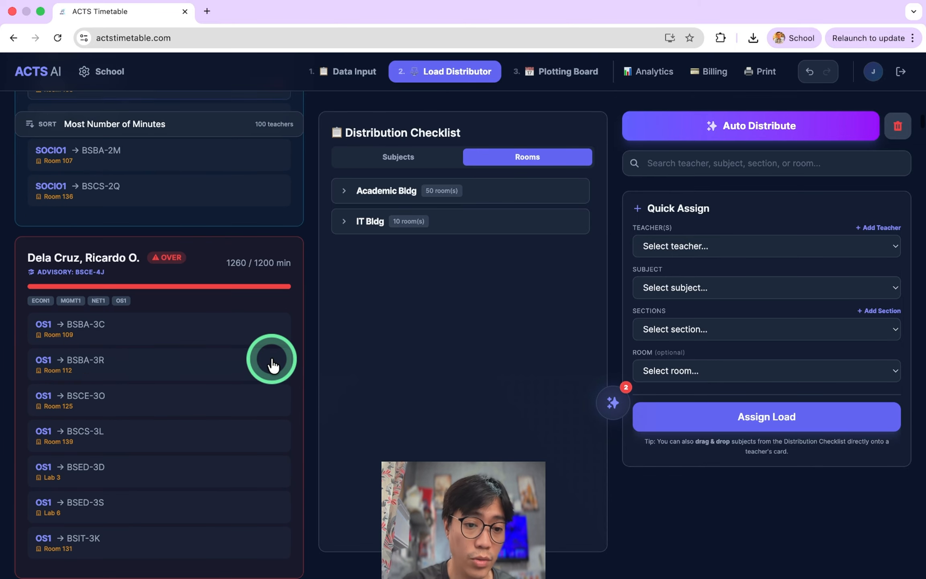
click(275, 353)
scroll(269, 363, down, 8)
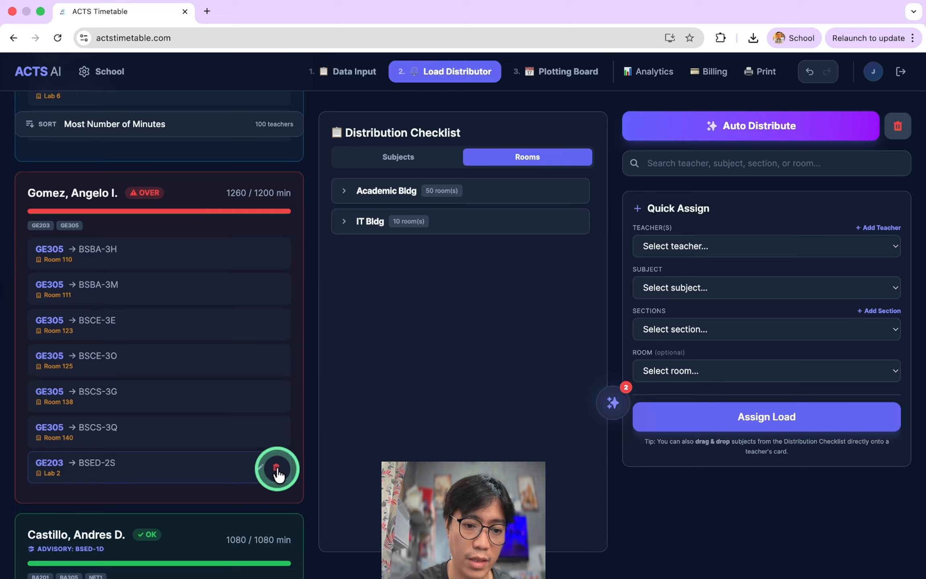
Step: Remove the GE203 load for BSED-2S from the overloaded GE305 teacher and check the following cards for overloads
click(276, 467)
scroll(277, 467, down, 2)
scroll(277, 467, down, 10)
scroll(277, 466, up, 20)
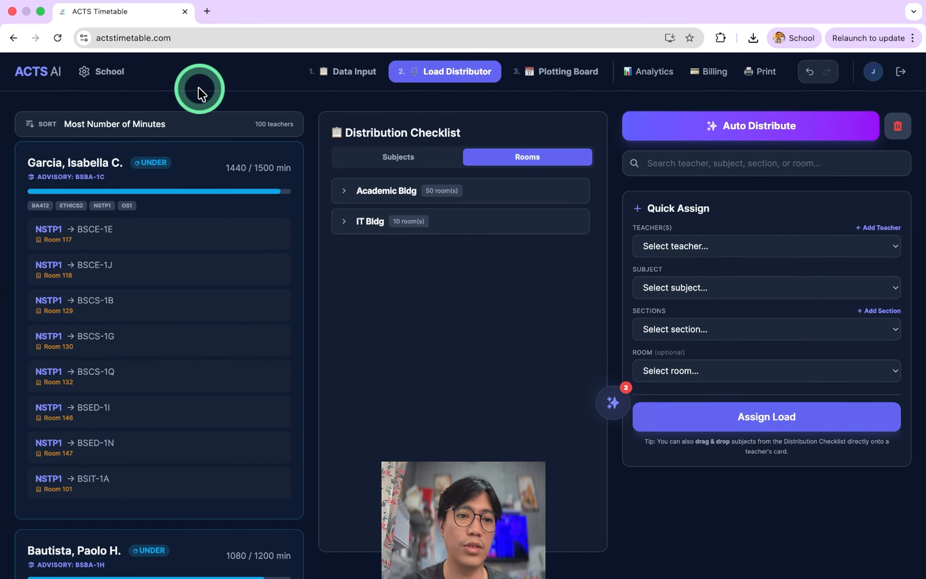
Step: Sort the teacher cards by Least Number of Minutes and review the underloaded teachers
click(153, 123)
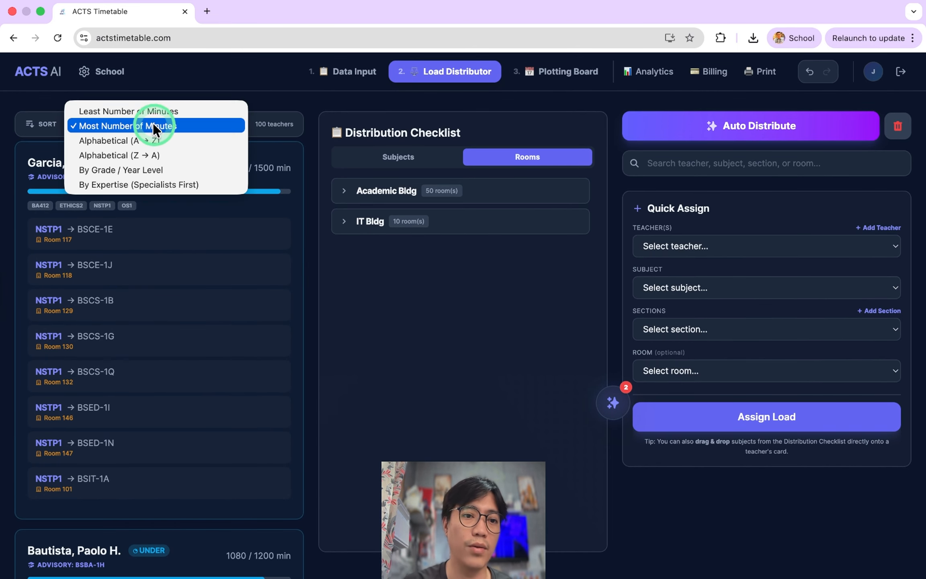
click(116, 108)
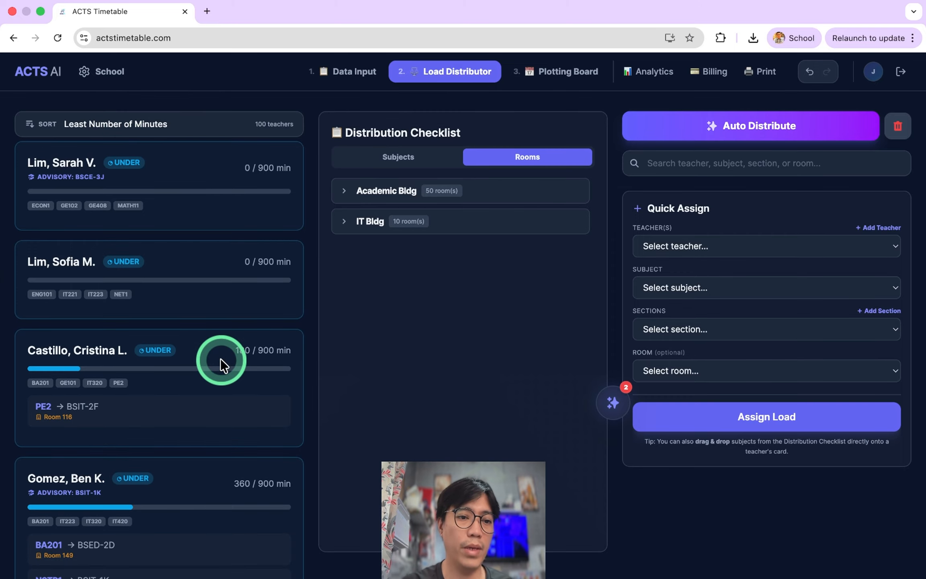
scroll(160, 433, down, 15)
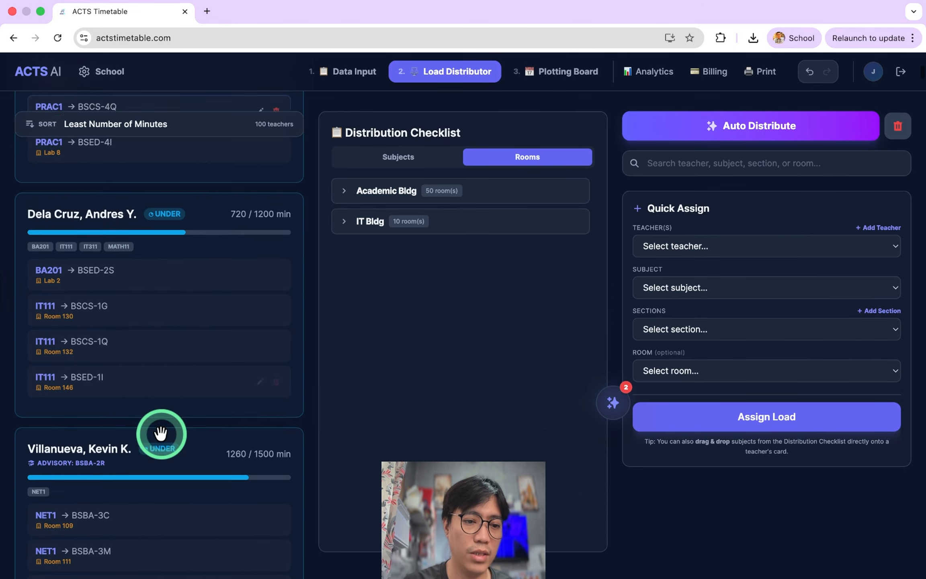
scroll(161, 433, up, 15)
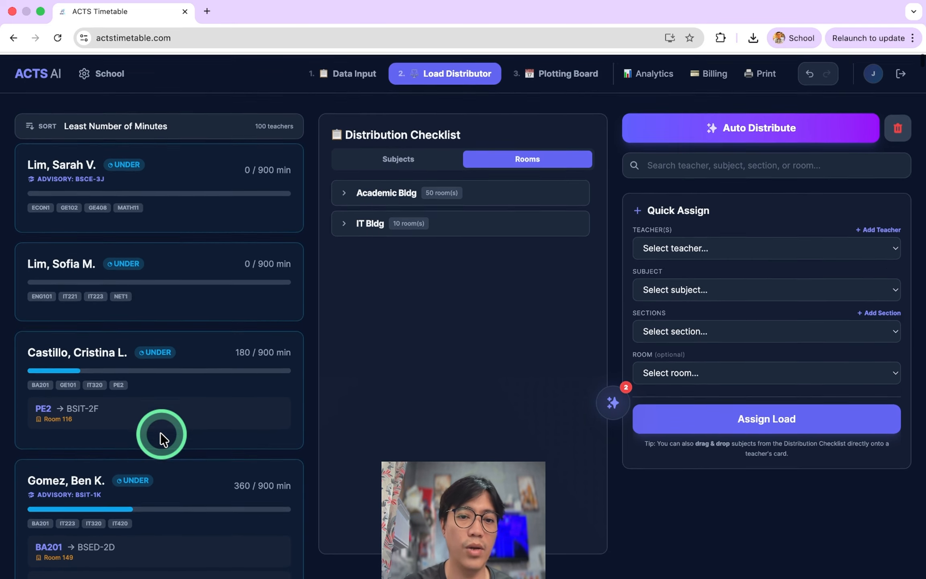
Step: Show the subjects in the Distribution Checklist and assign the unassigned FILI1 loads for BSBA-1C and BSBA-1H to the BSCE-3J adviser
click(408, 158)
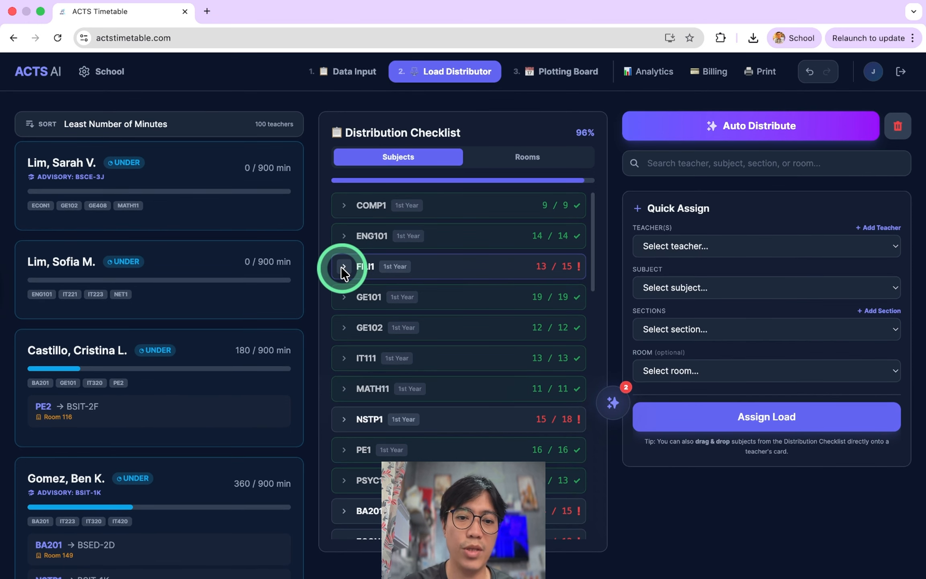
click(344, 265)
drag(404, 298, 156, 201)
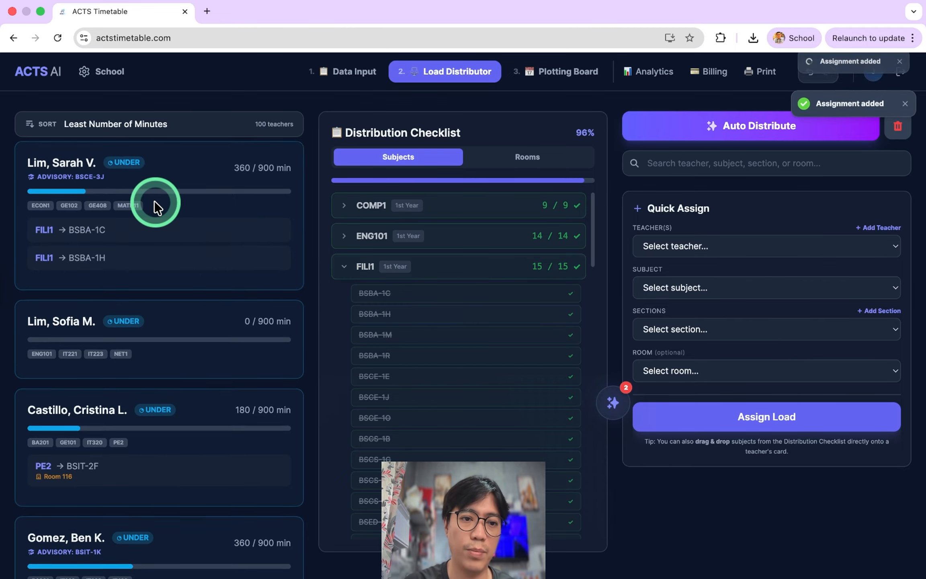
Step: Assign the remaining NSTP1 loads for BSBA-1C, BSBA-1M and BSED-1S to the BSCE-3J adviser
click(344, 266)
drag(512, 422, 209, 234)
drag(221, 310, 197, 264)
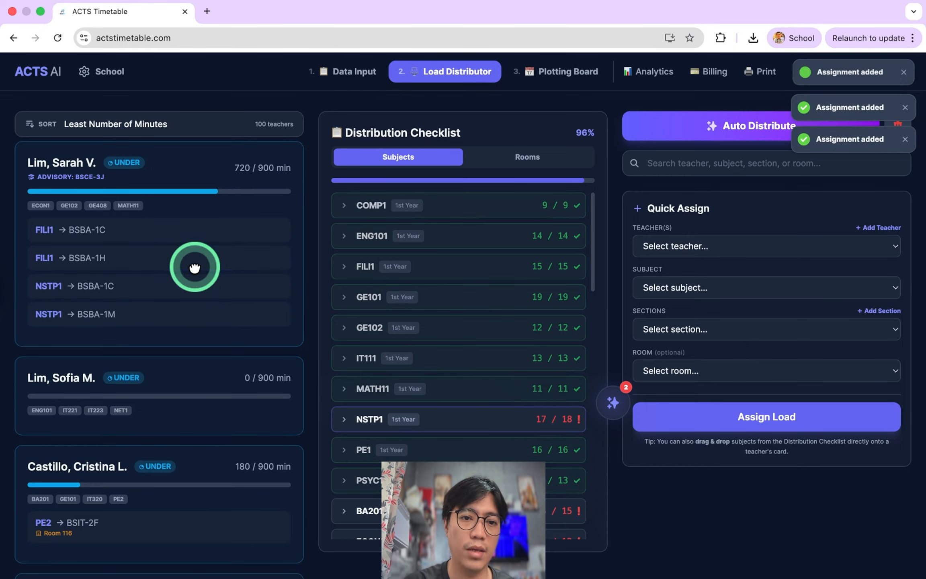
drag(492, 424, 225, 297)
Step: Assign BA201 for BSED-2I, ECON1 for BSCE-2O, GE203 for BSED-2S, IT221 for BSCE-2O and MATH22 for BSBA-2M to the teacher with no loads
scroll(241, 393, down, 3)
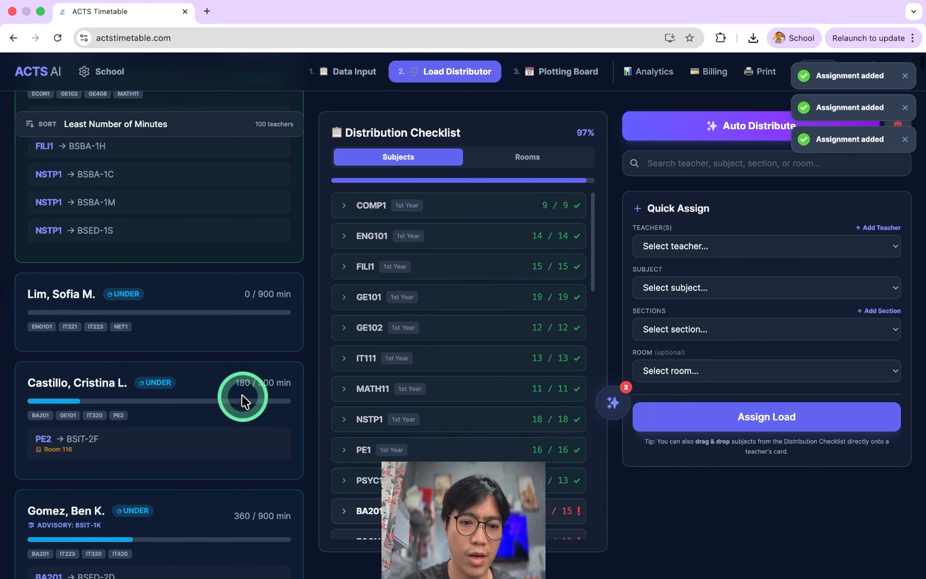
drag(493, 515, 192, 298)
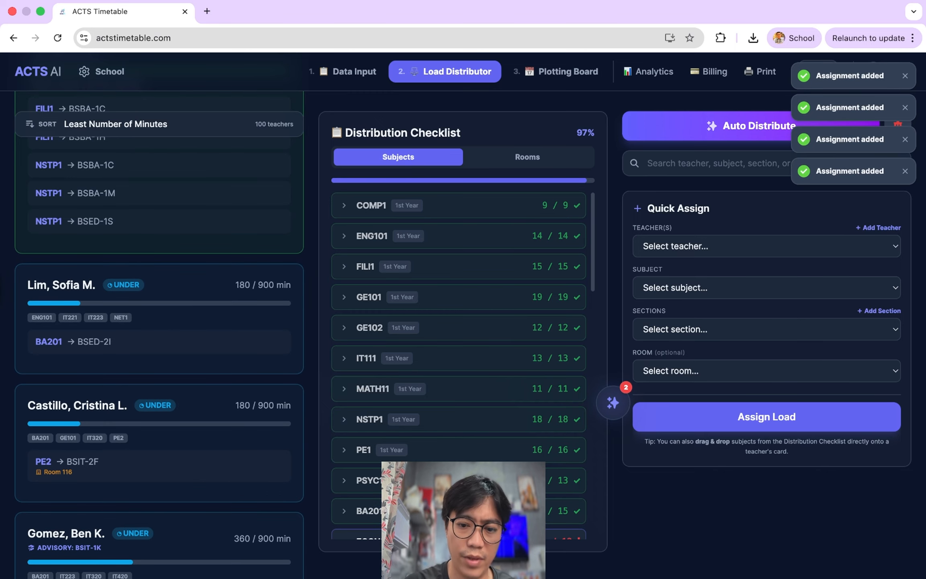
scroll(470, 394, down, 7)
drag(484, 265, 198, 305)
drag(525, 283, 179, 288)
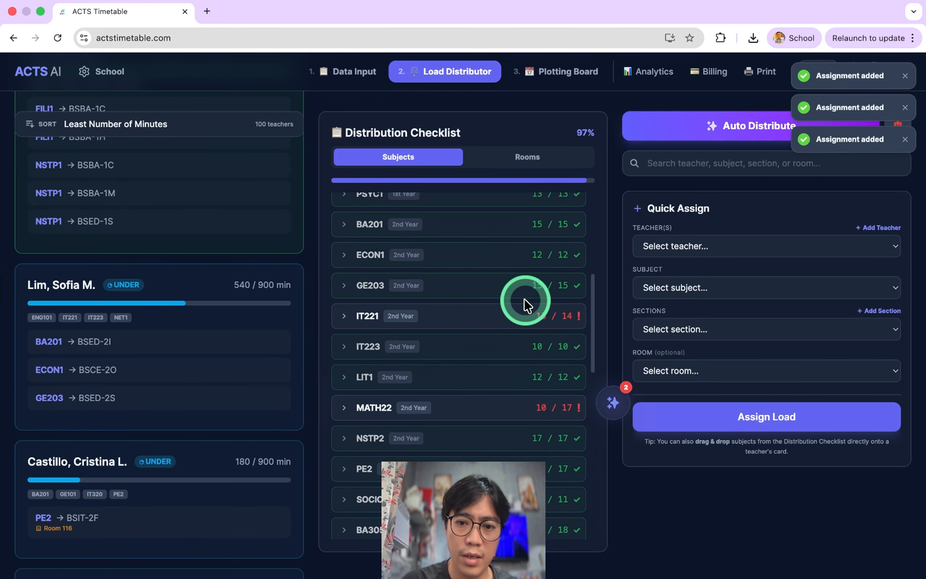
drag(523, 314, 250, 317)
drag(509, 421, 249, 393)
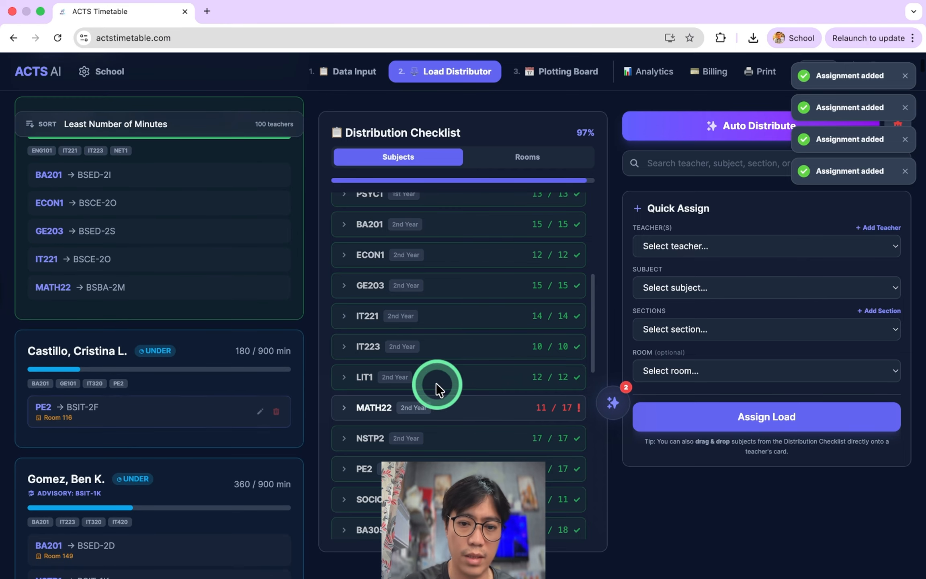
Step: Assign the MATH22 loads for BSCS-2B, BSCS-2Q, BSED-2D and BSED-2I to the teacher holding only PE2 for BSIT-2F
drag(480, 407, 208, 406)
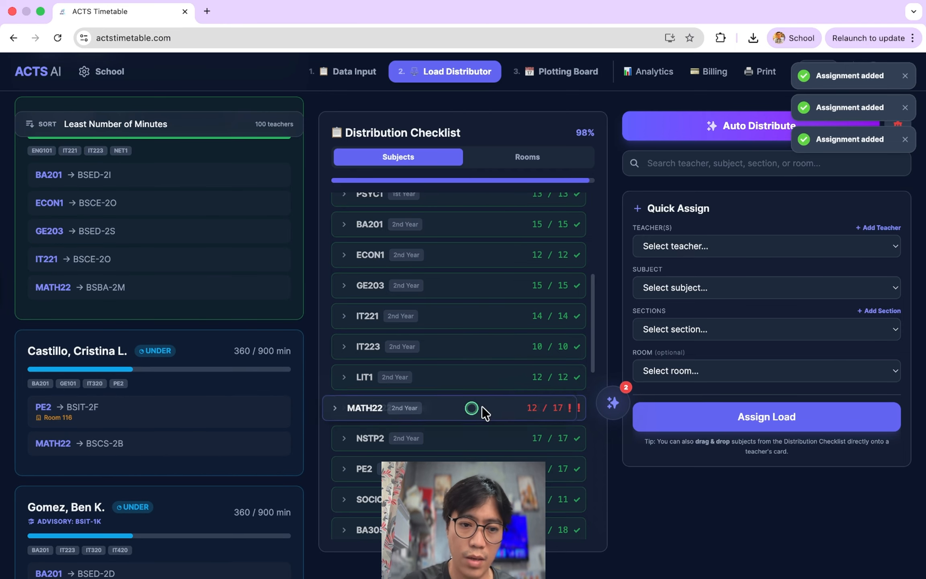
drag(482, 406, 207, 403)
scroll(206, 403, down, 2)
drag(482, 408, 205, 380)
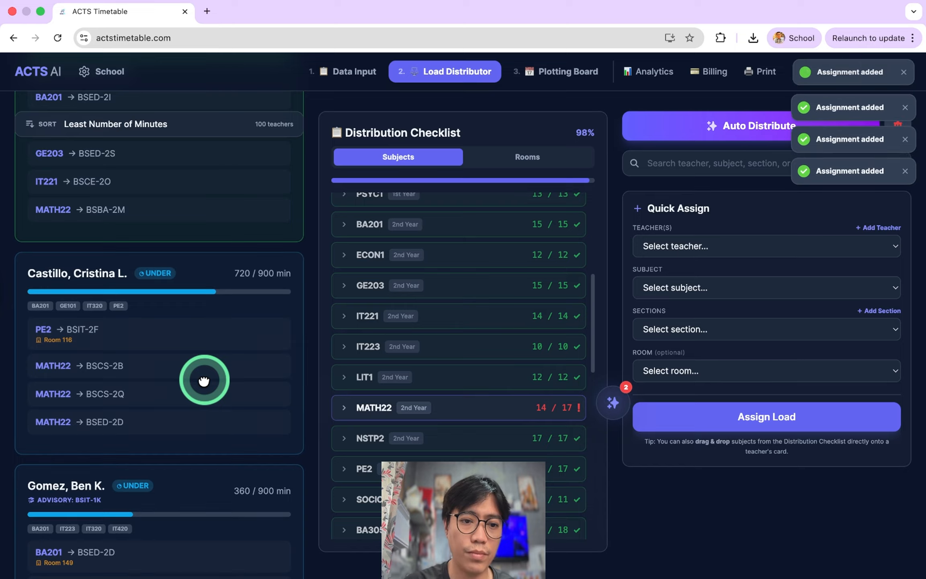
drag(502, 405, 263, 424)
Step: Assign the MATH22 loads for BSED-2S and BSIT-2F and the GE305 load for BSCS-3B to the BSIT-1K adviser
scroll(261, 418, down, 5)
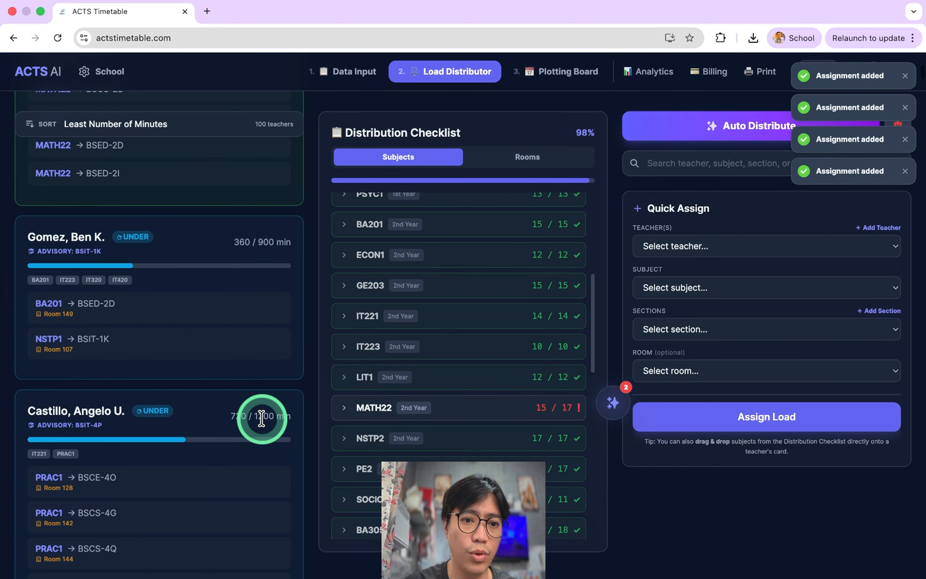
drag(496, 411, 254, 327)
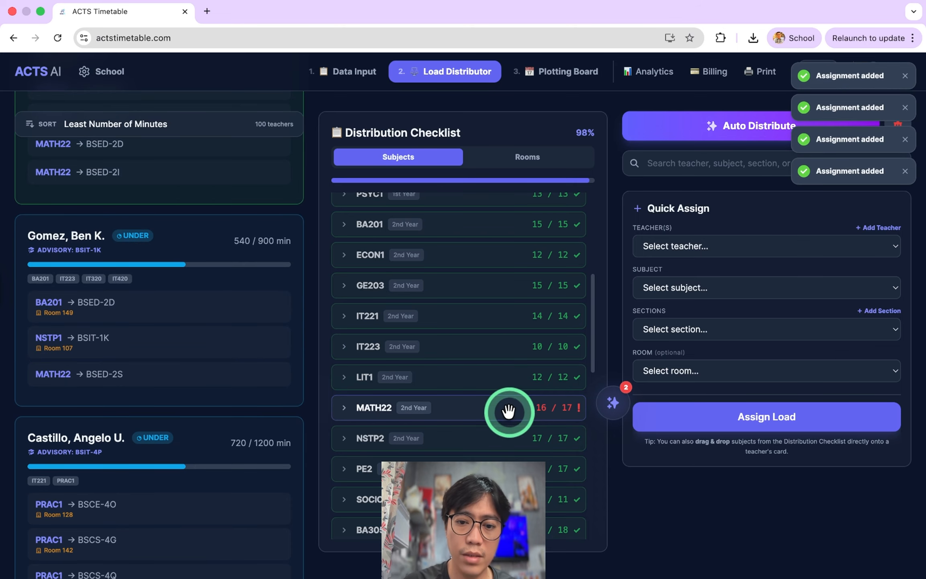
drag(509, 411, 253, 316)
scroll(454, 419, down, 7)
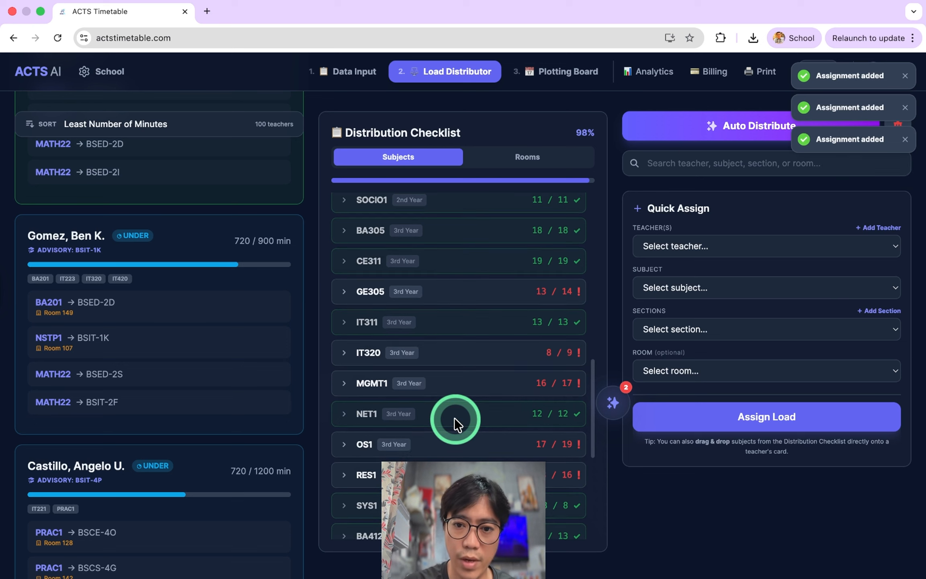
drag(482, 300, 223, 335)
Step: Assign IT320 for BSCE-3O, MGMT1 for BSIT-3F and OS1 for BSBA-3C to the BSIT-4P adviser
scroll(224, 407, down, 4)
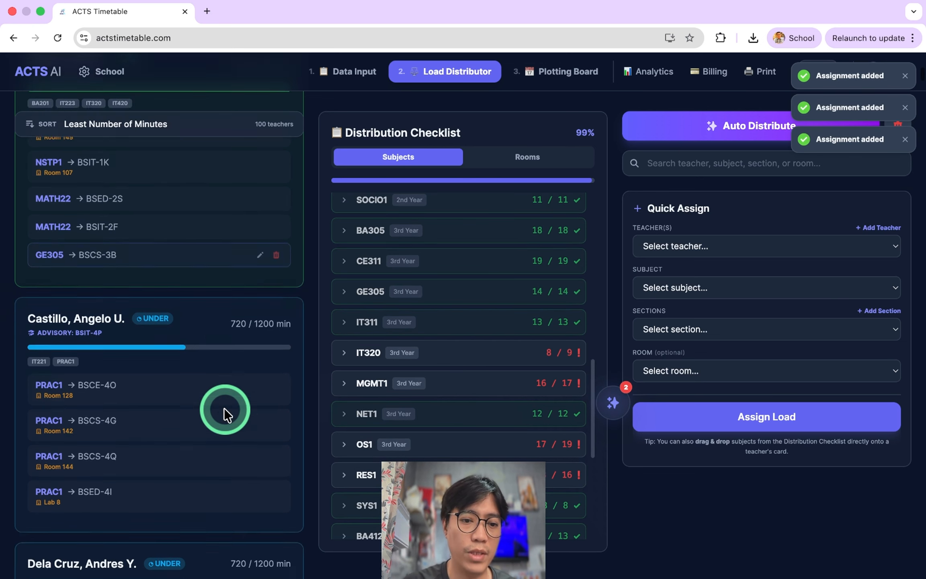
scroll(223, 406, down, 2)
drag(485, 350, 276, 342)
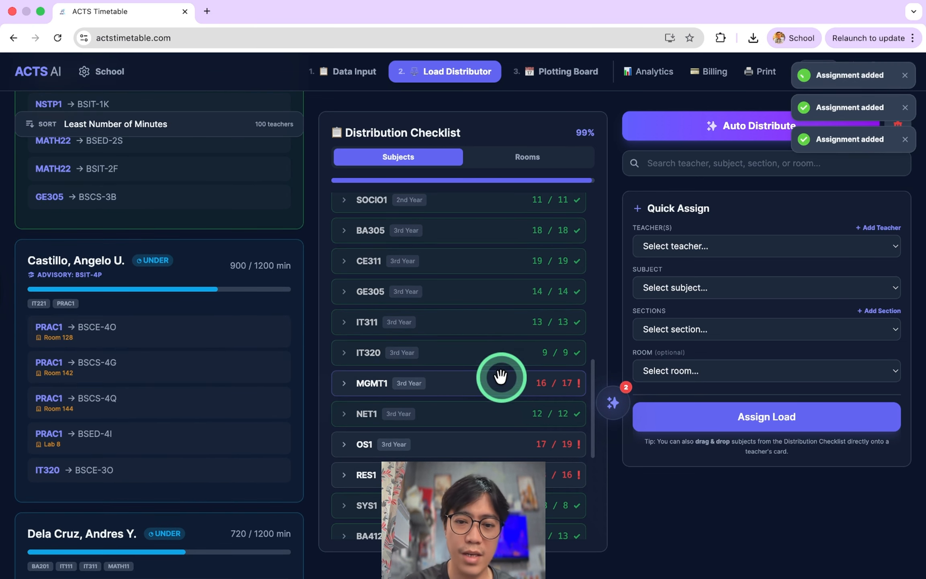
drag(500, 376, 232, 393)
scroll(245, 426, down, 2)
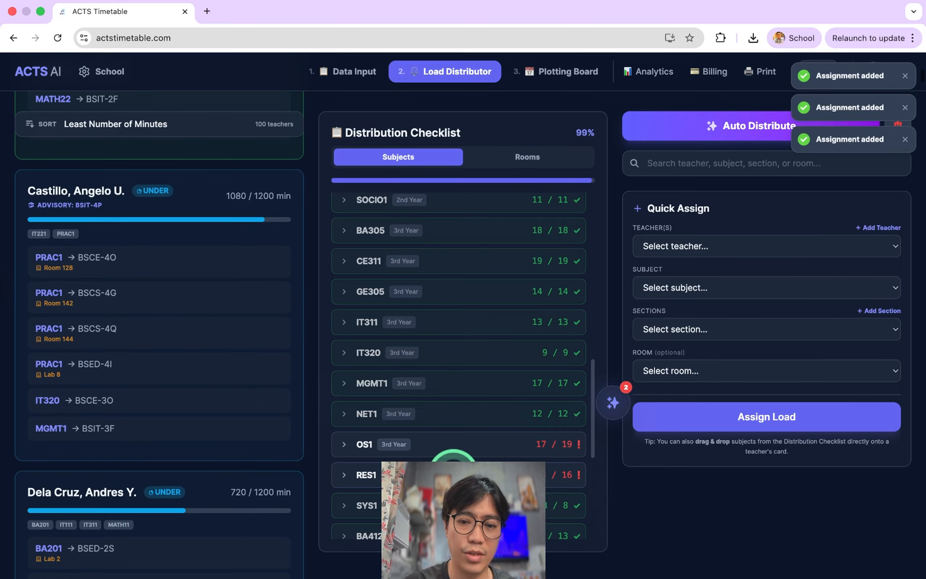
drag(485, 445, 168, 169)
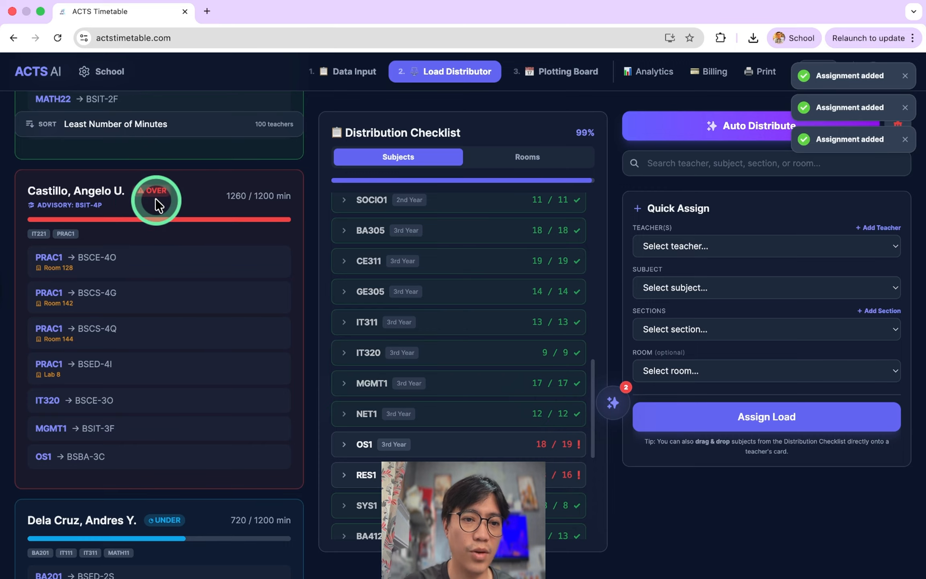
Step: Assign OS1 for BSIT-3F and RES1 for BSCE-3O and BSCS-3B to the underloaded teacher who holds the IT111 loads
scroll(209, 360, down, 3)
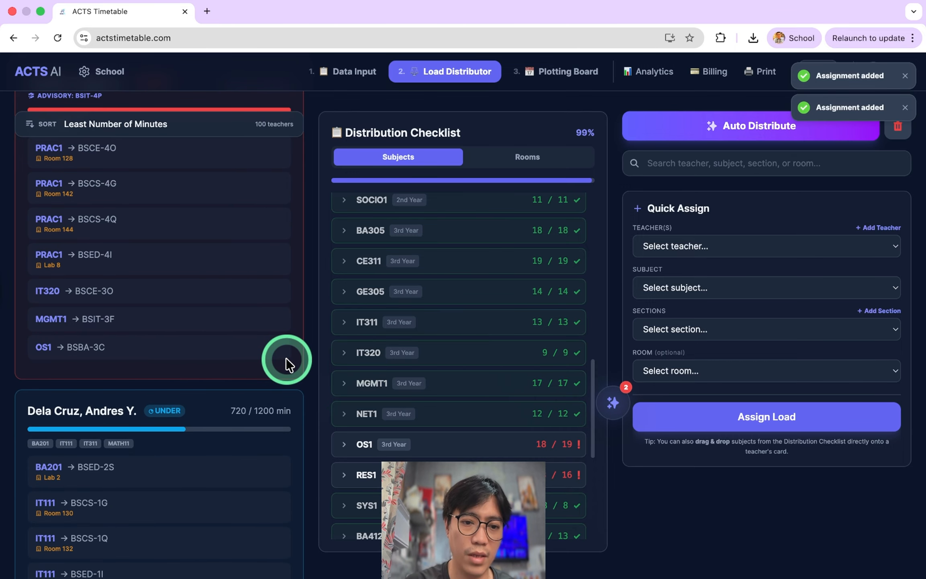
scroll(285, 357, down, 6)
drag(527, 440, 291, 335)
drag(544, 463, 306, 342)
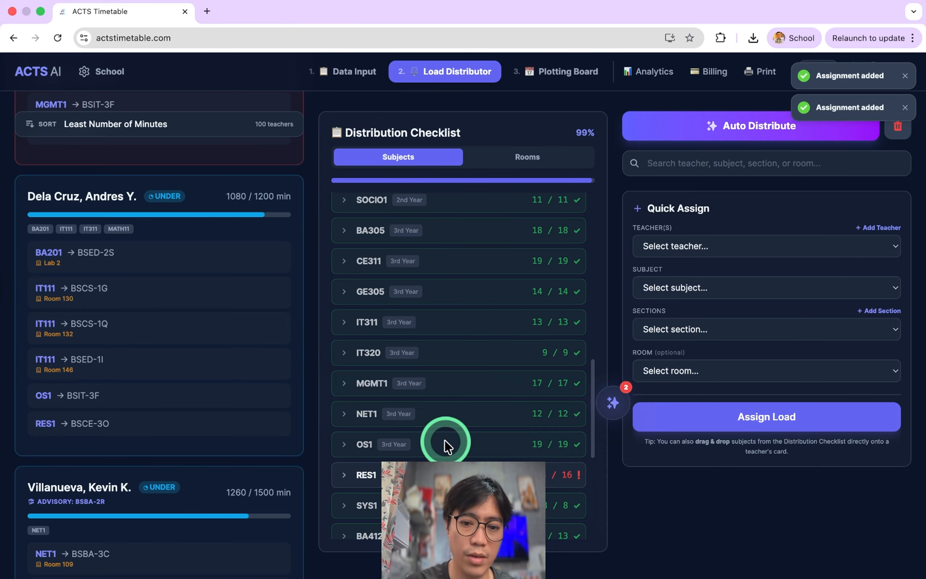
drag(512, 475, 223, 388)
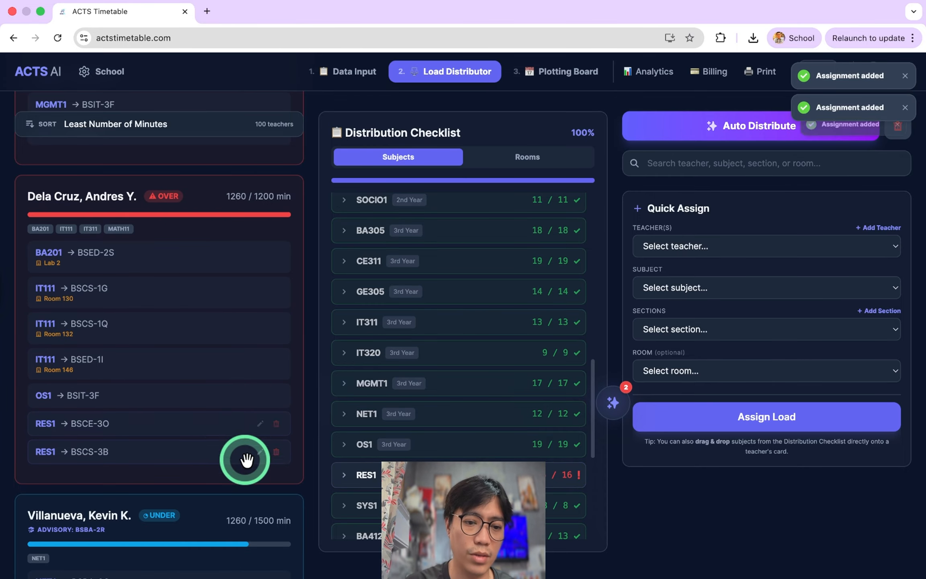
Step: Move the RES1 load for BSCS-3B from the overloaded teacher holding the IT111 loads to the BSBA-2R adviser
click(277, 453)
scroll(267, 450, down, 5)
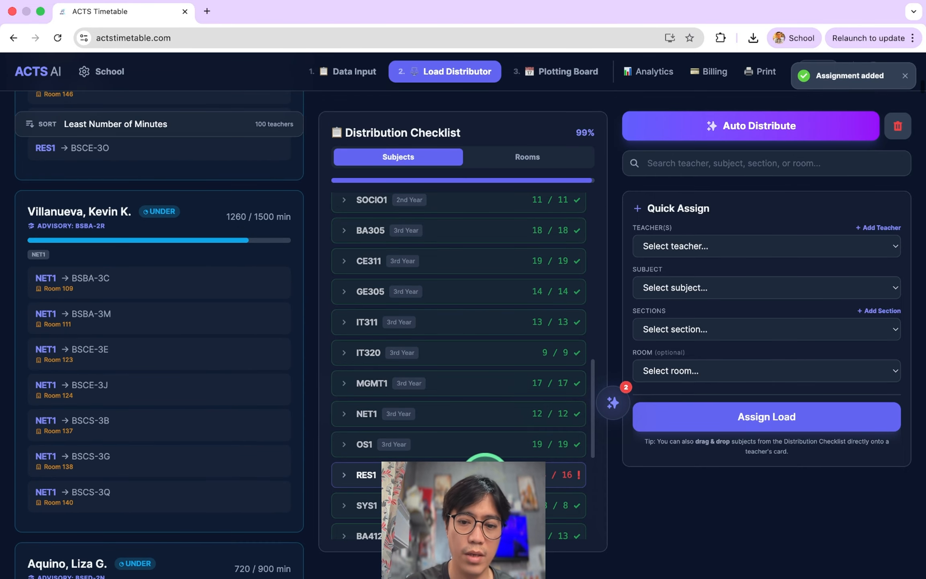
drag(478, 472, 227, 406)
Step: Assign RES1 for BSIT-3A to the BSED-2N adviser and GE408 for BSIT-4A to the underloaded teacher holding only MATH11 loads
scroll(228, 406, down, 5)
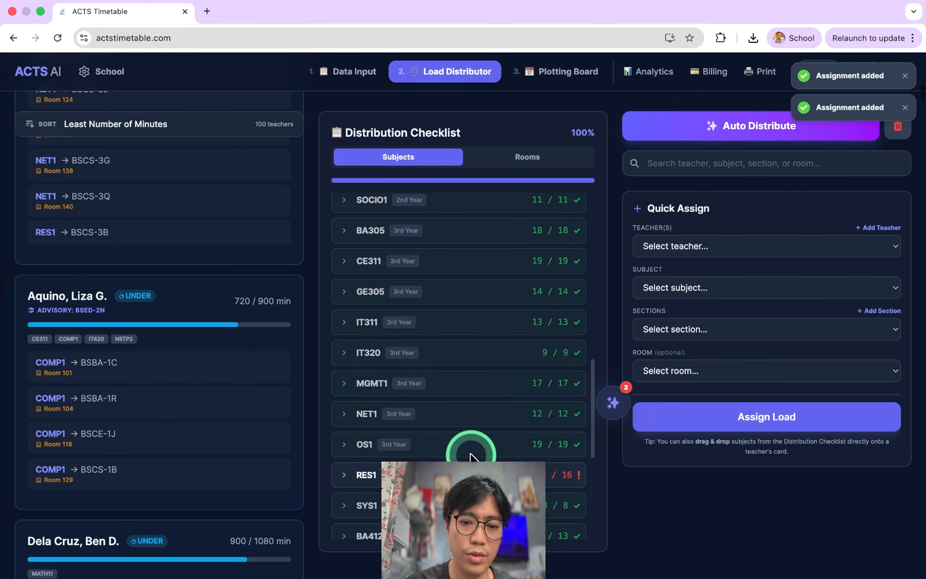
drag(295, 466, 240, 440)
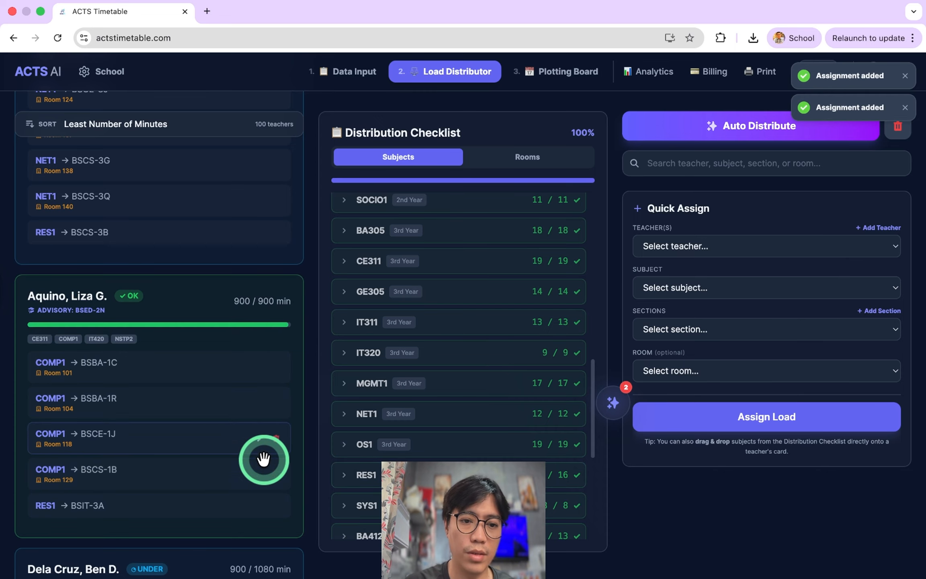
scroll(263, 458, down, 5)
scroll(471, 374, down, 8)
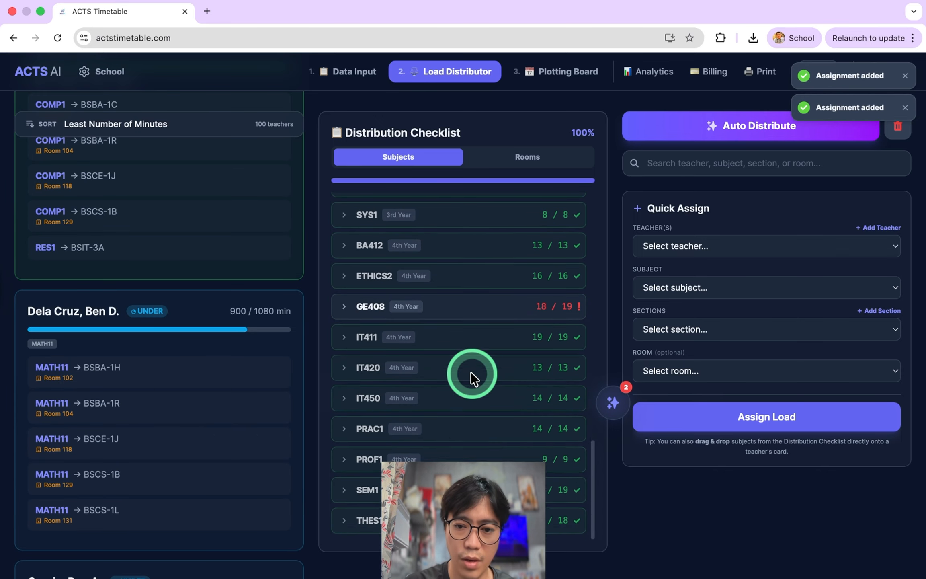
scroll(471, 374, up, 1)
drag(471, 324, 202, 403)
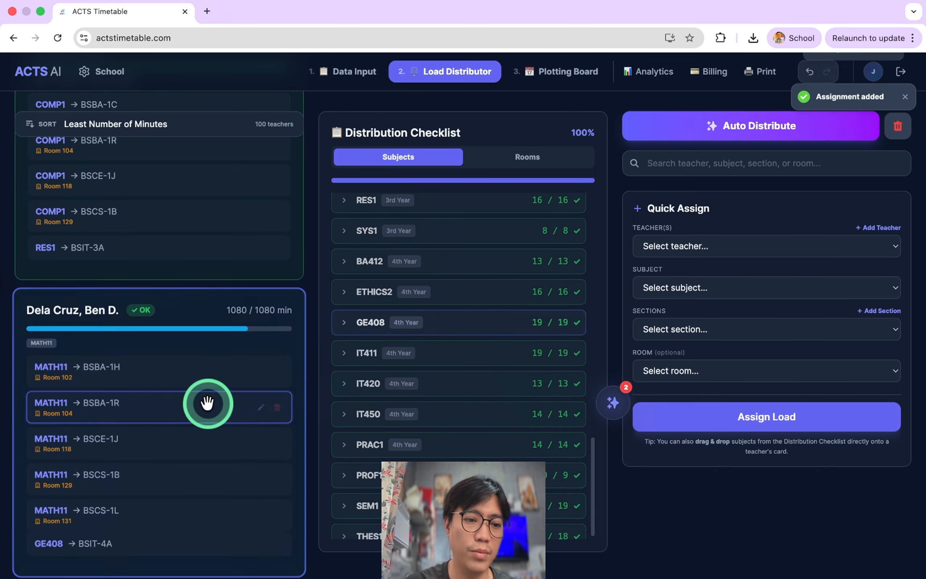
Step: Review the subject distribution checklist and the teacher cards to check the counts and assigned minutes
scroll(240, 405, down, 1)
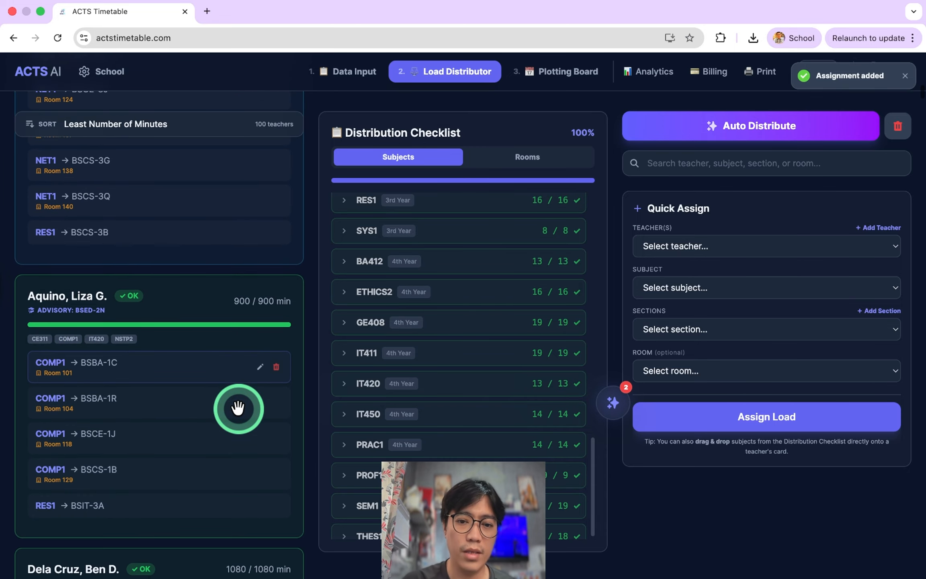
scroll(515, 425, up, 10)
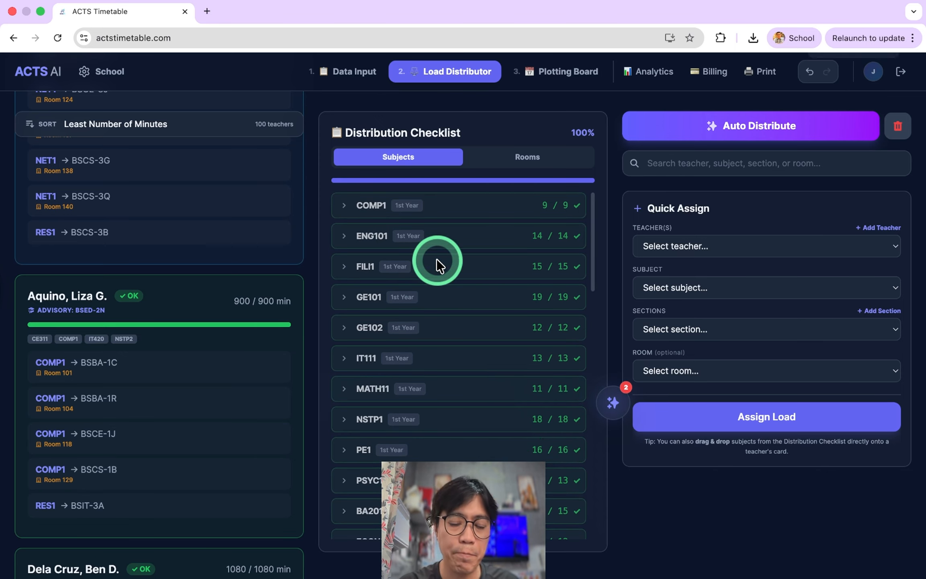
scroll(237, 233, up, 10)
scroll(240, 237, down, 10)
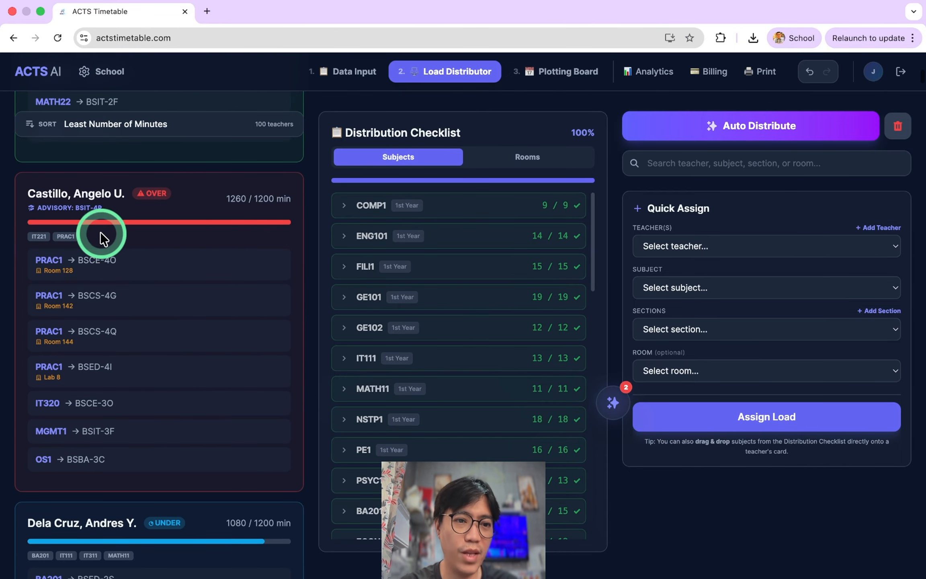
scroll(203, 265, up, 10)
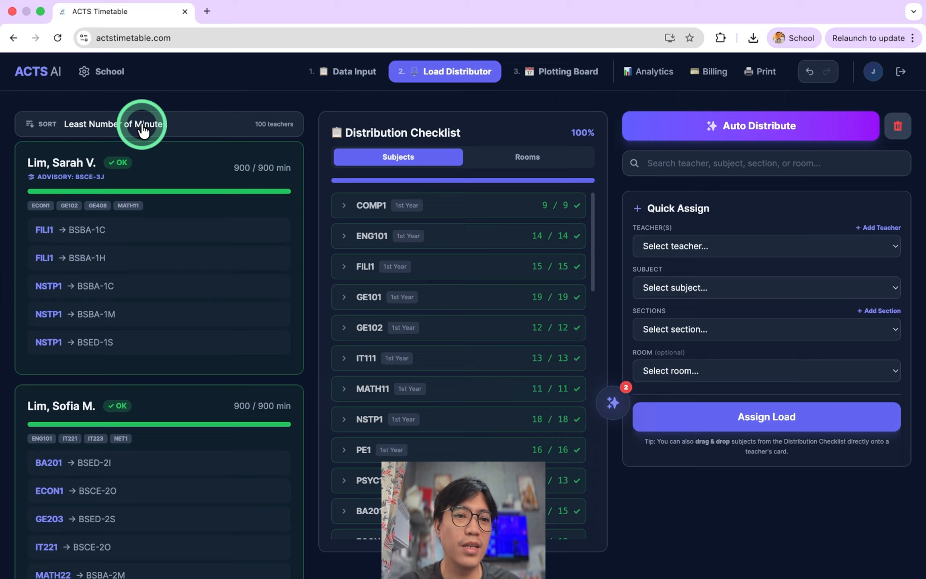
click(141, 123)
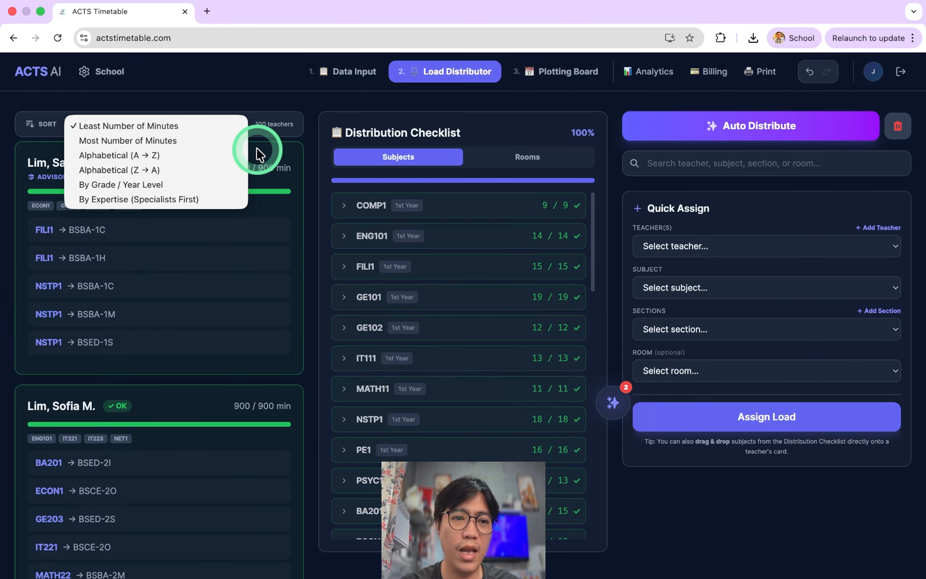
click(306, 379)
click(282, 410)
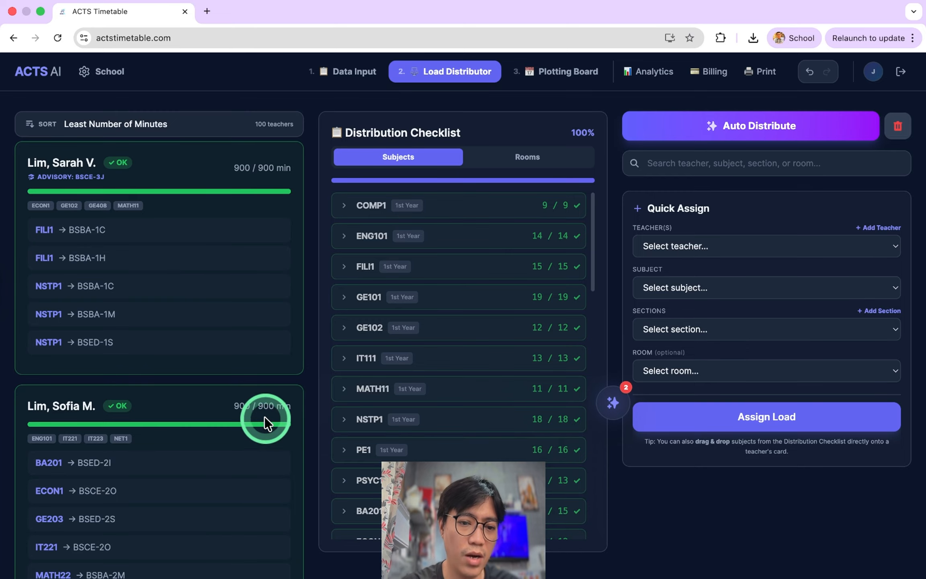
scroll(264, 418, down, 2)
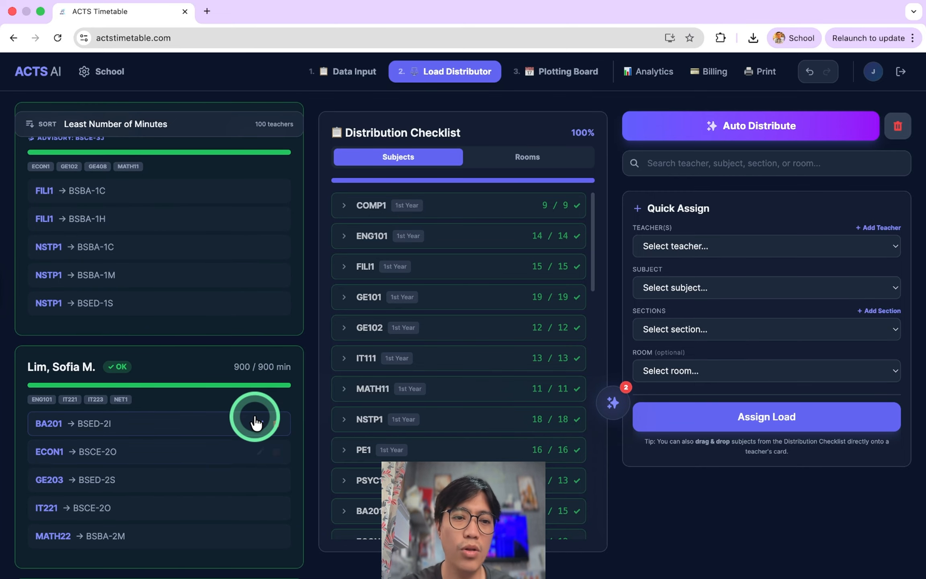
scroll(254, 422, up, 1)
scroll(240, 366, up, 1)
Step: Sort the teacher cards alphabetically (A → Z) and look through their load statuses
click(139, 125)
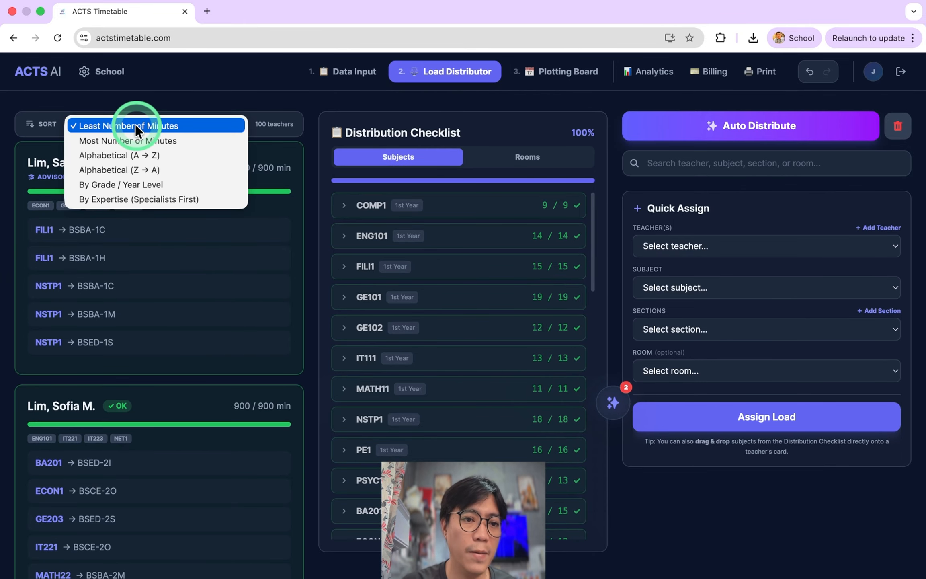
click(126, 155)
scroll(161, 237, down, 15)
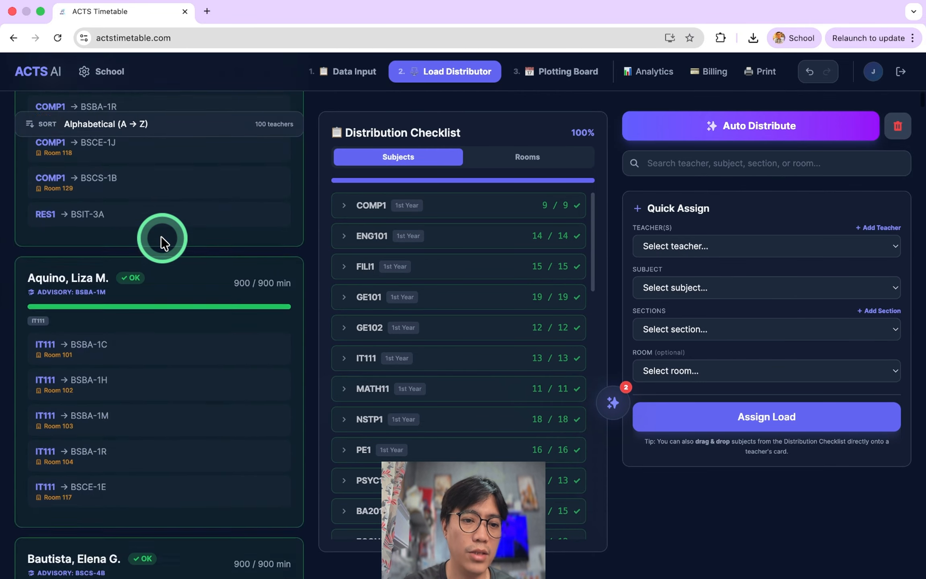
scroll(161, 238, down, 15)
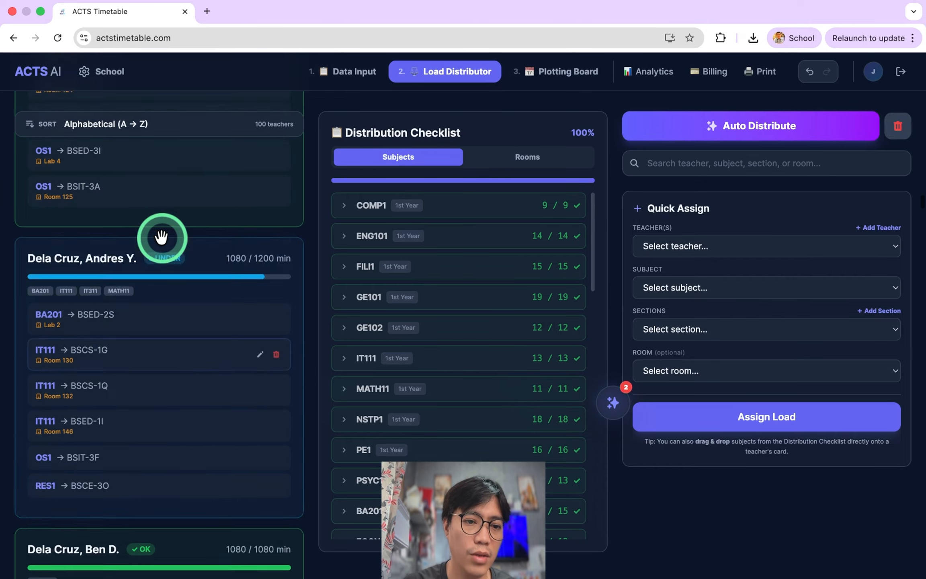
scroll(161, 237, down, 10)
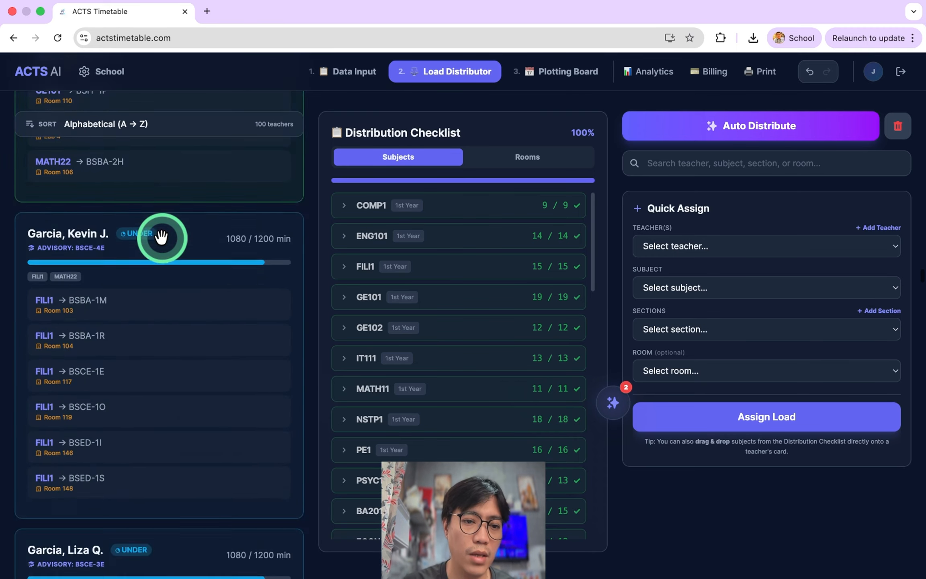
scroll(161, 237, up, 11)
scroll(161, 236, up, 12)
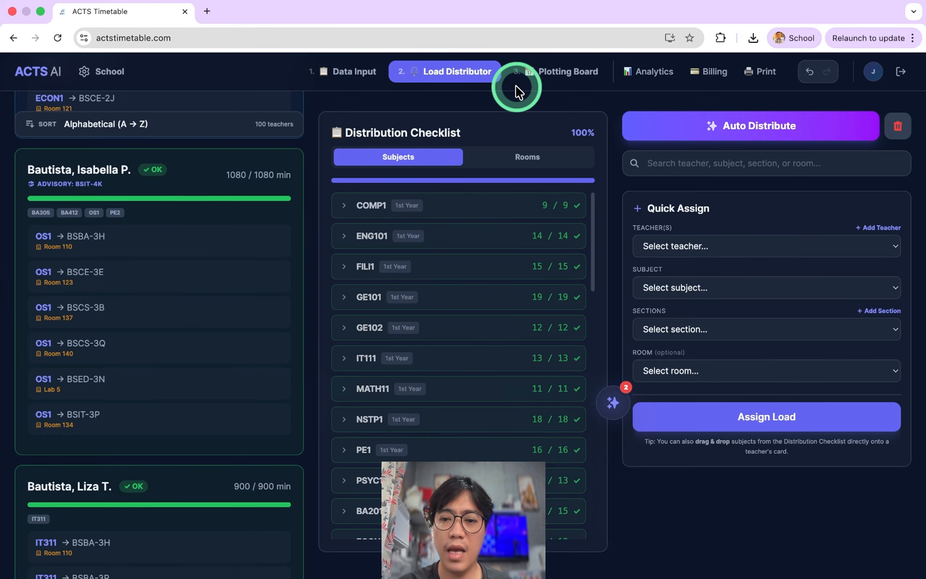
Step: Open the Plotting Board and examine the time slots of the section timetables
click(559, 73)
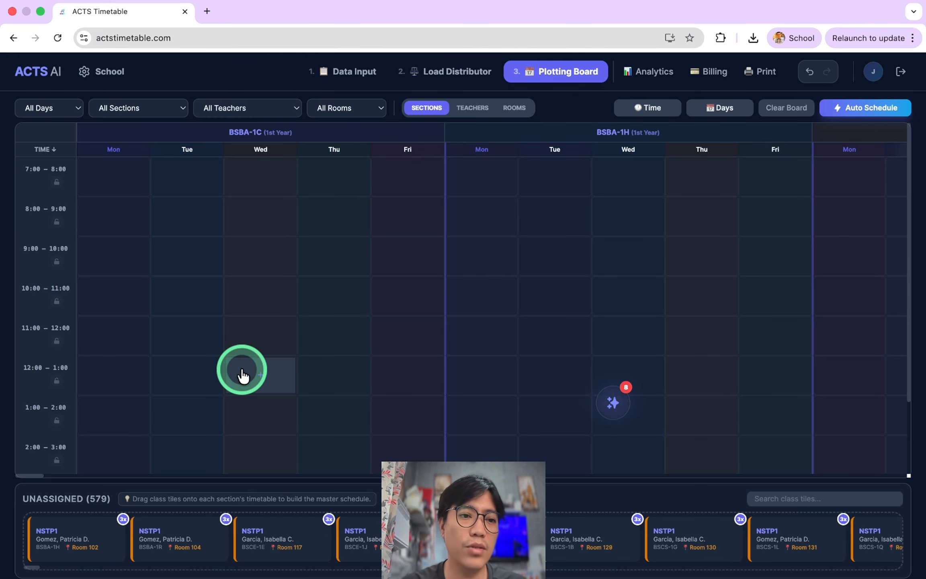
scroll(241, 373, down, 1)
scroll(242, 374, up, 3)
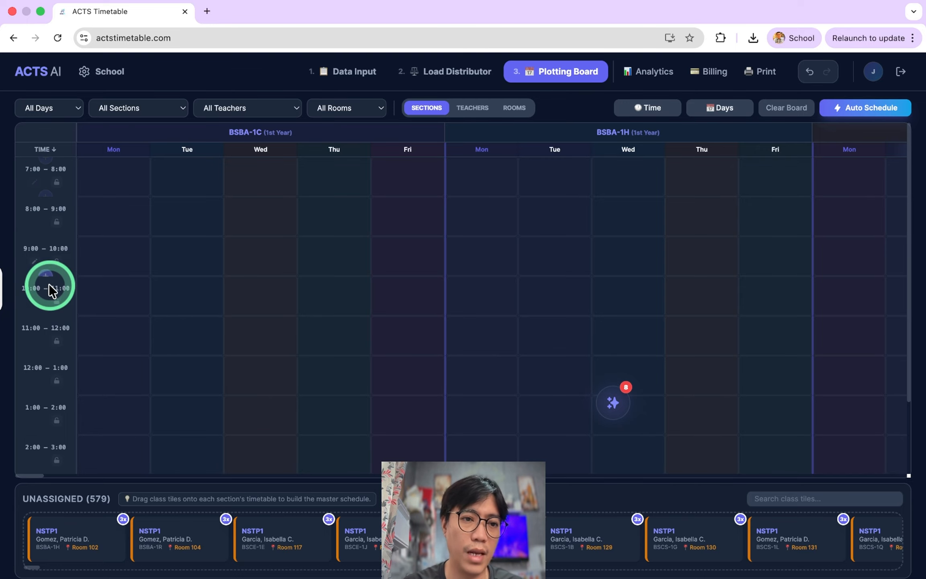
Step: Go back to Data Input and examine the minutes per day and periods per week of the subjects
click(352, 71)
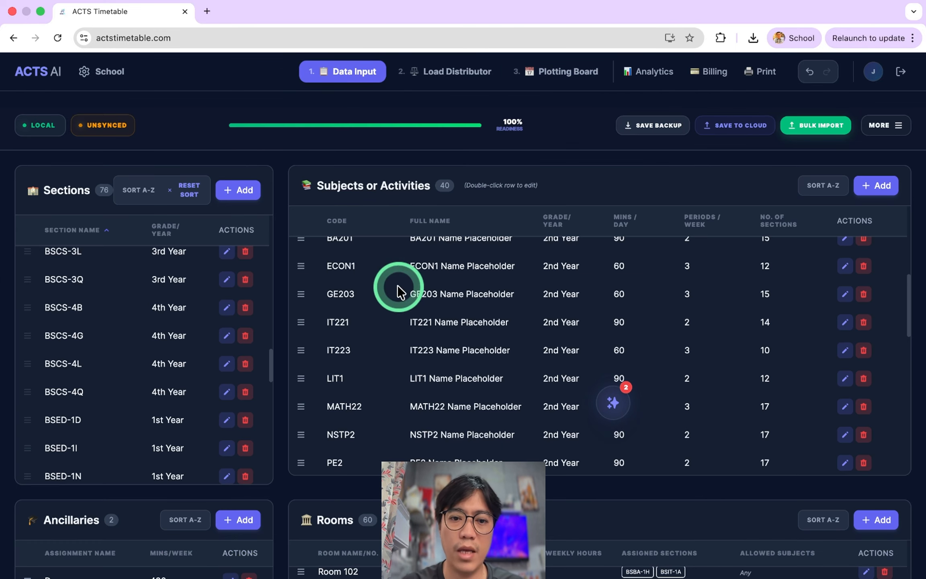
scroll(594, 313, up, 10)
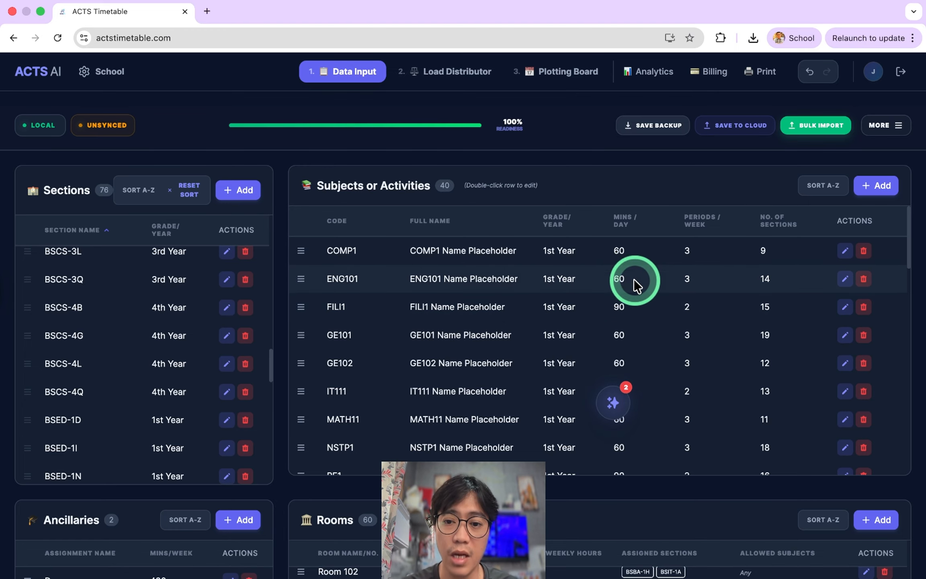
scroll(628, 326, down, 1)
scroll(627, 326, up, 1)
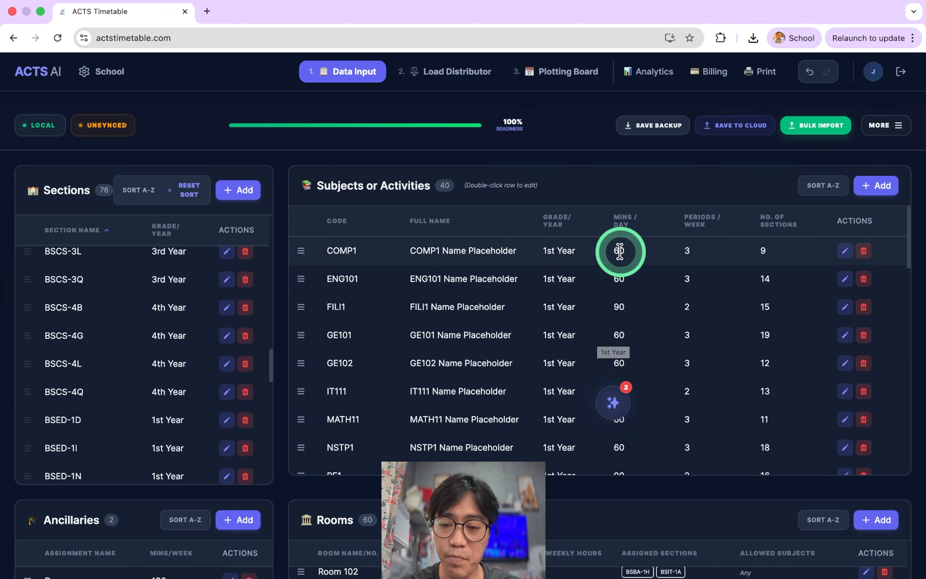
scroll(623, 321, down, 5)
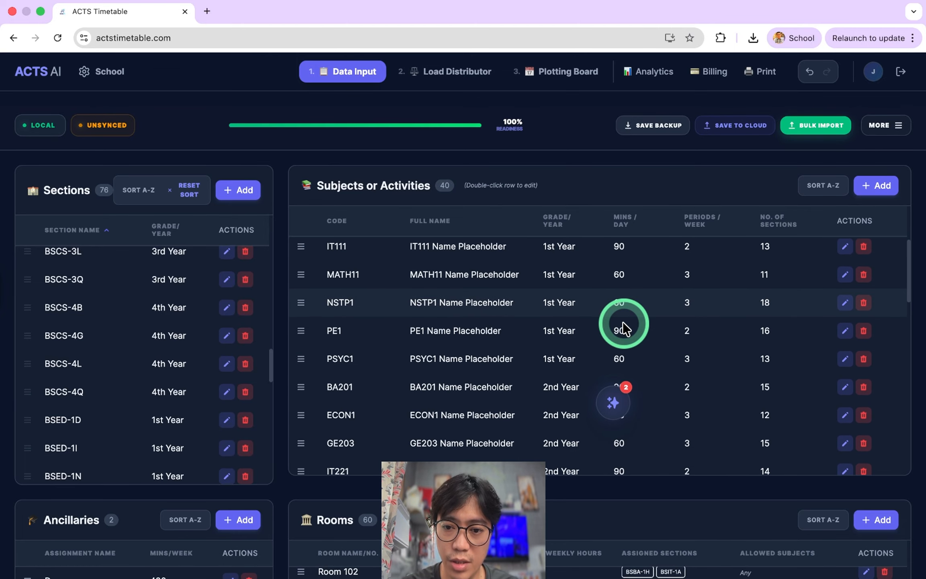
scroll(627, 302, up, 5)
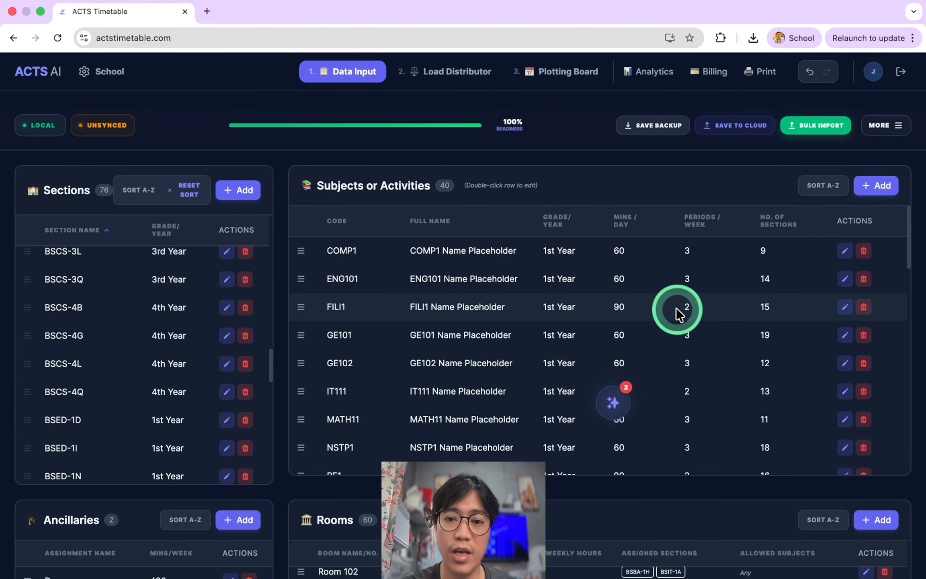
Step: Revisit the load distribution and plotting board, and examine the operating hours, period duration and operating days in the School Settings
click(469, 72)
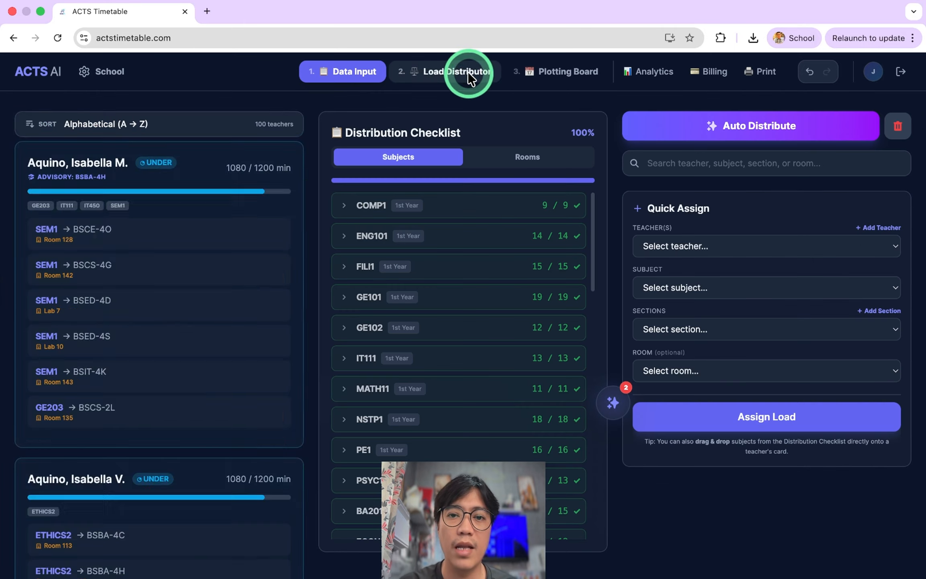
click(570, 75)
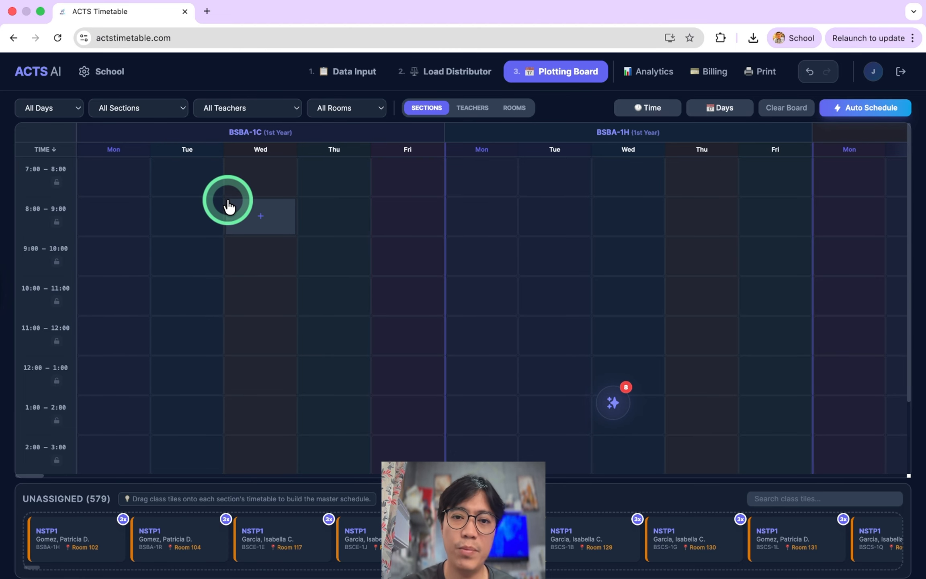
click(106, 77)
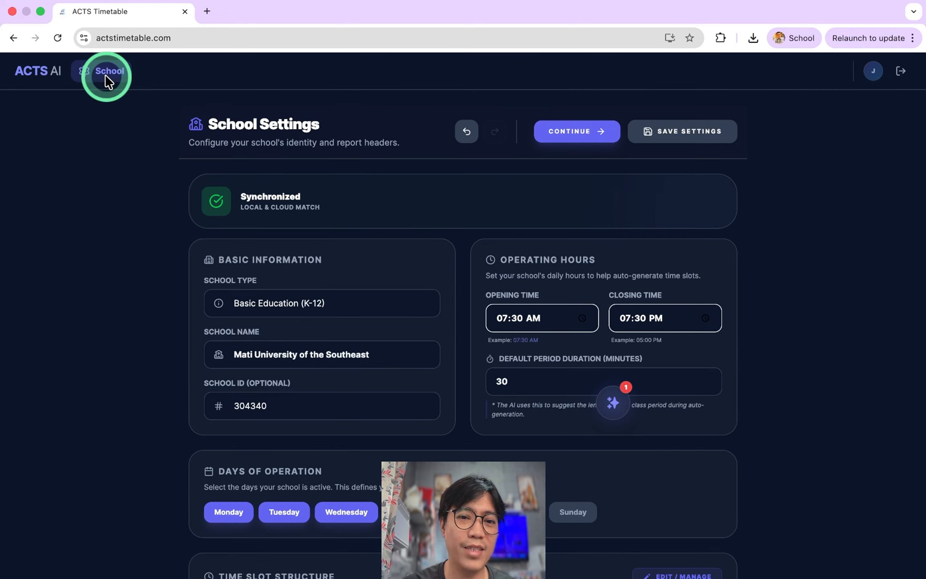
scroll(548, 378, down, 2)
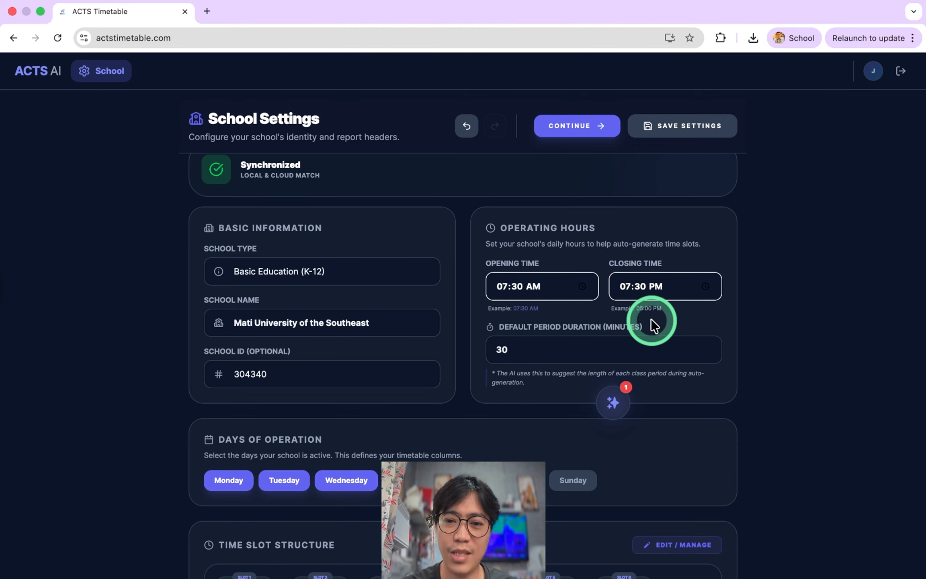
scroll(583, 351, down, 2)
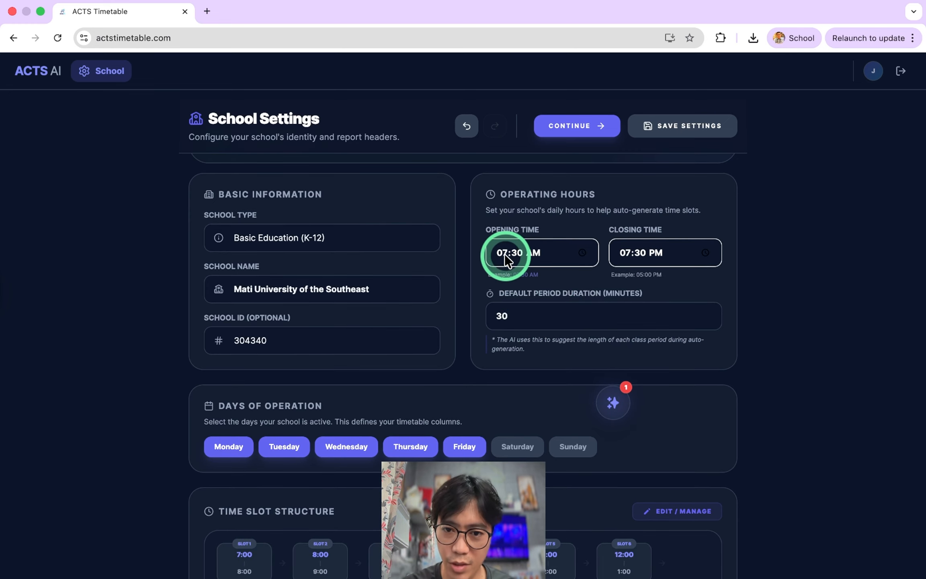
Step: Auto-generate new time slots from the school's operating hours, confirm the schedule shift, and close the time slot manager
scroll(560, 325, down, 1)
scroll(559, 326, down, 10)
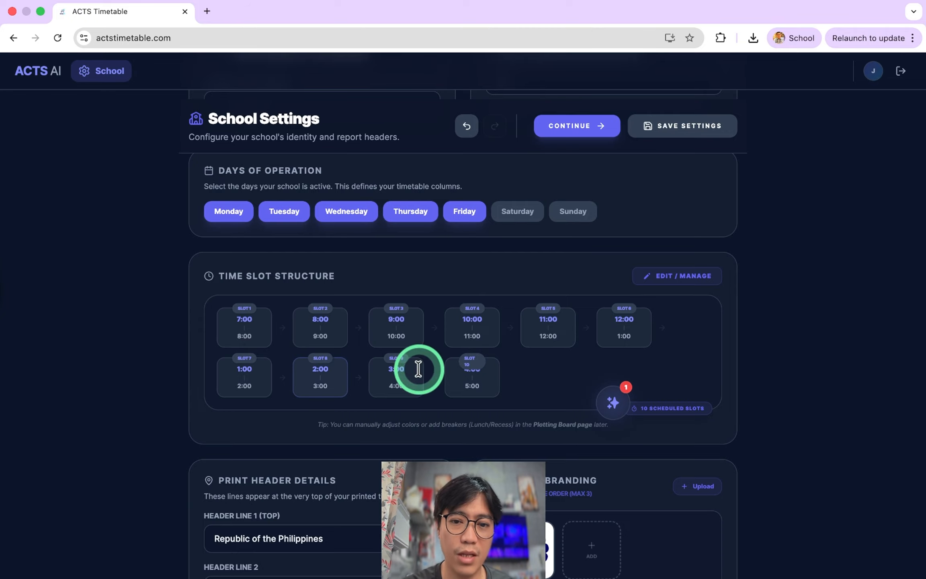
click(672, 283)
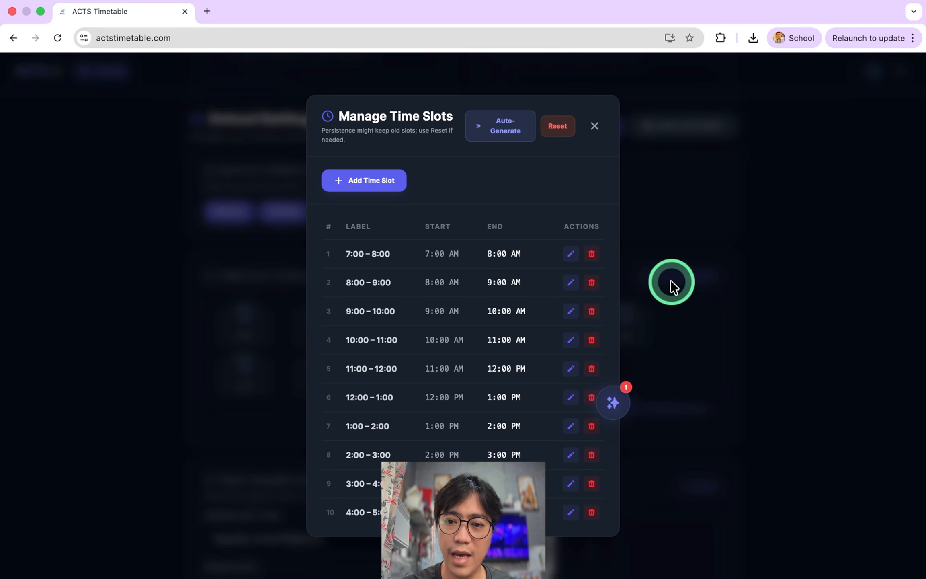
click(499, 132)
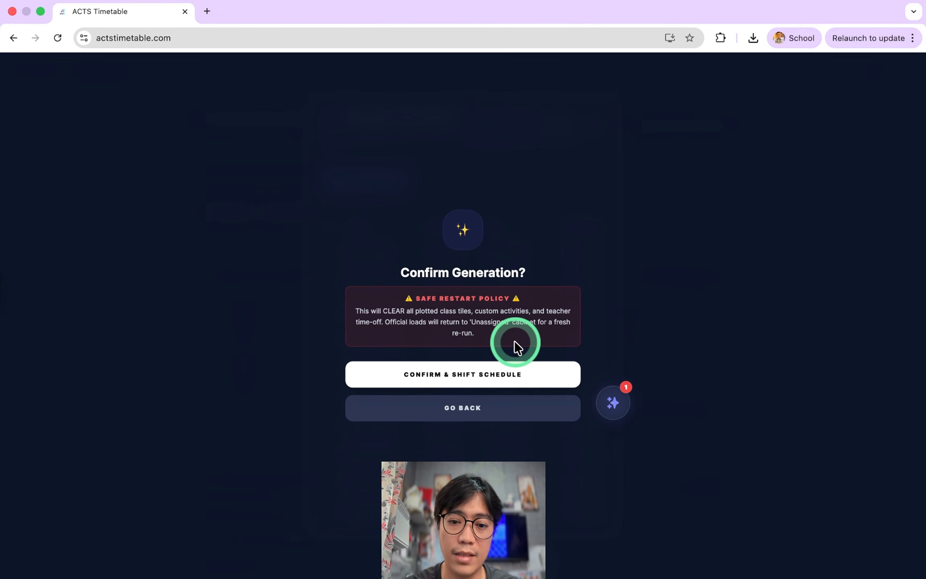
click(461, 380)
click(604, 118)
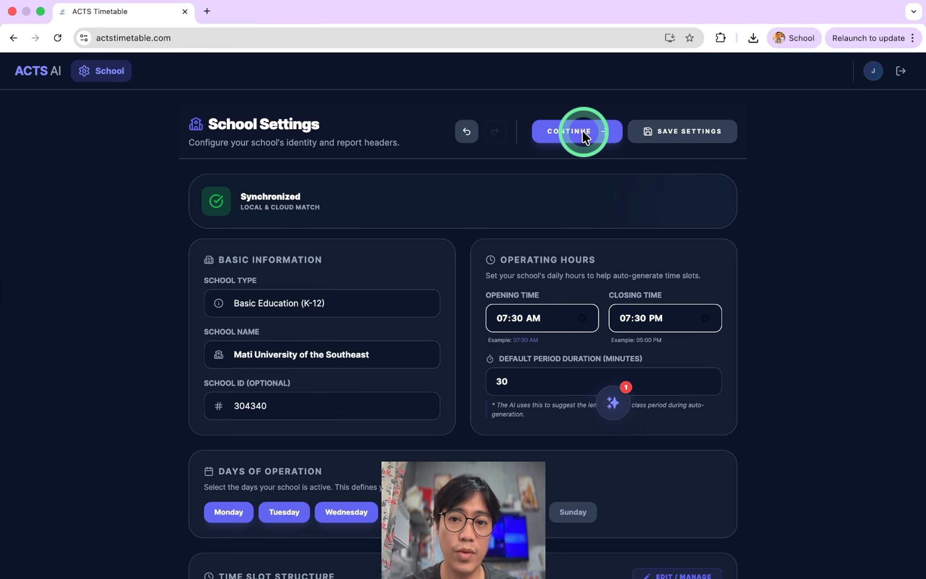
Step: Continue from the school settings and open the Plotting Board
click(583, 132)
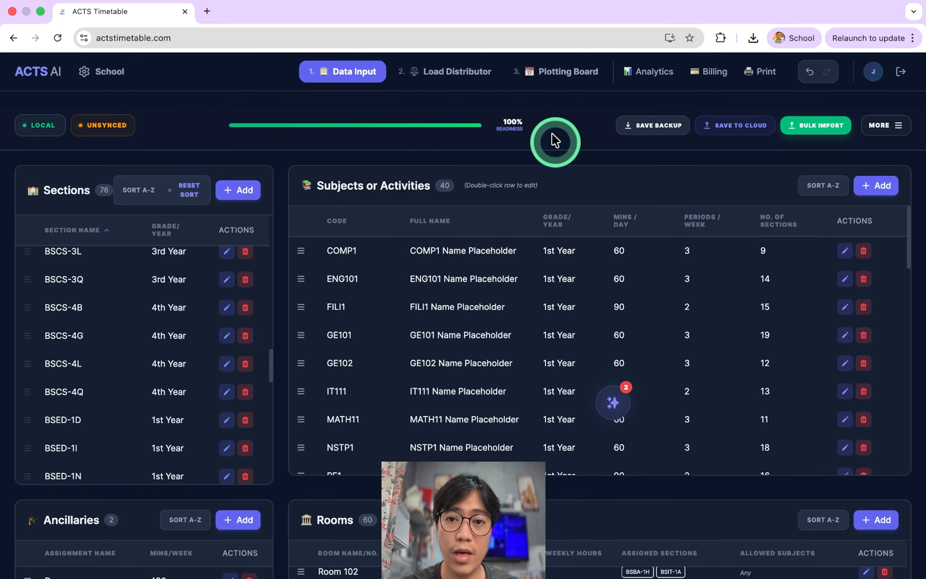
click(562, 73)
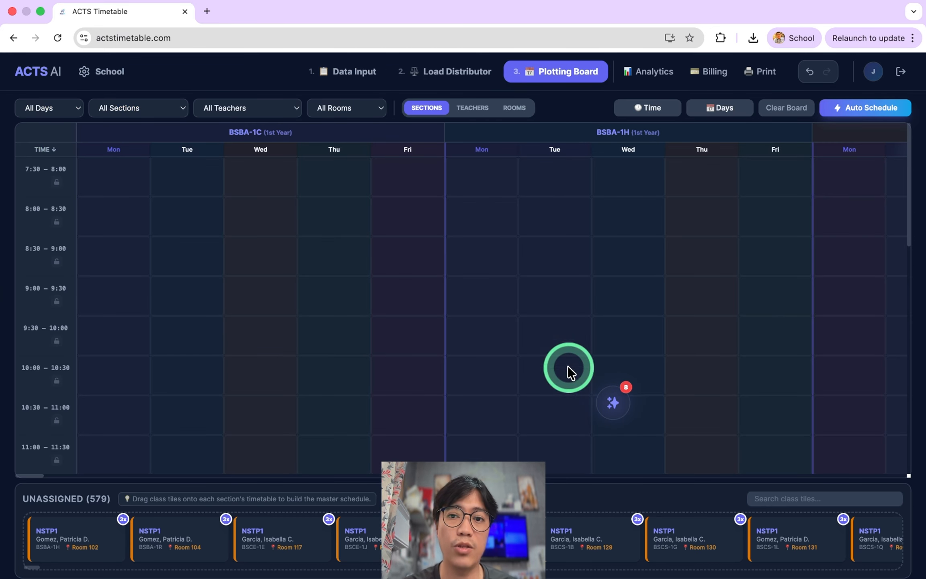
scroll(391, 334, down, 1)
scroll(391, 335, up, 1)
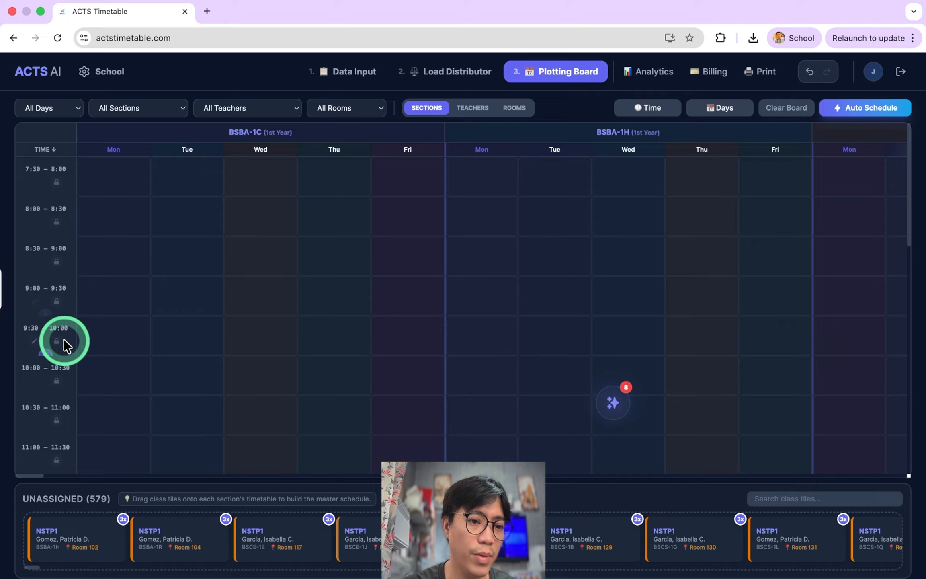
Step: Extend the time slot starting at 12:00 PM so that it ends at 1:00 PM, and save the adjusted schedule
scroll(64, 339, down, 5)
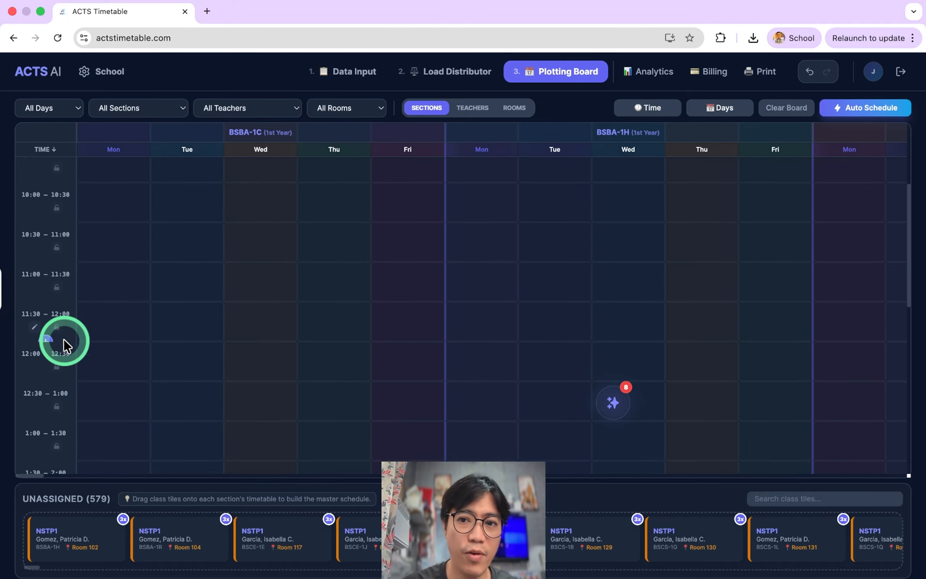
scroll(79, 410, down, 1)
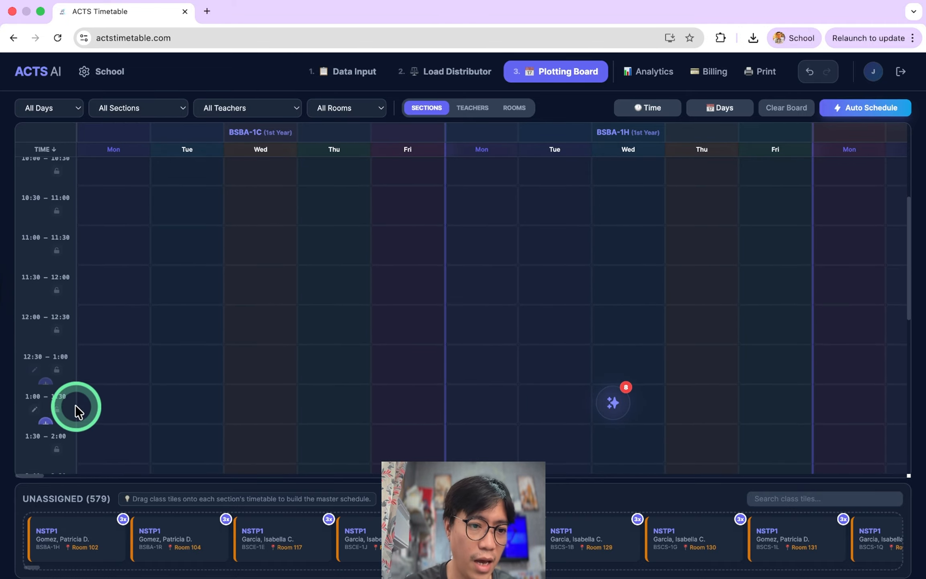
scroll(141, 346, down, 1)
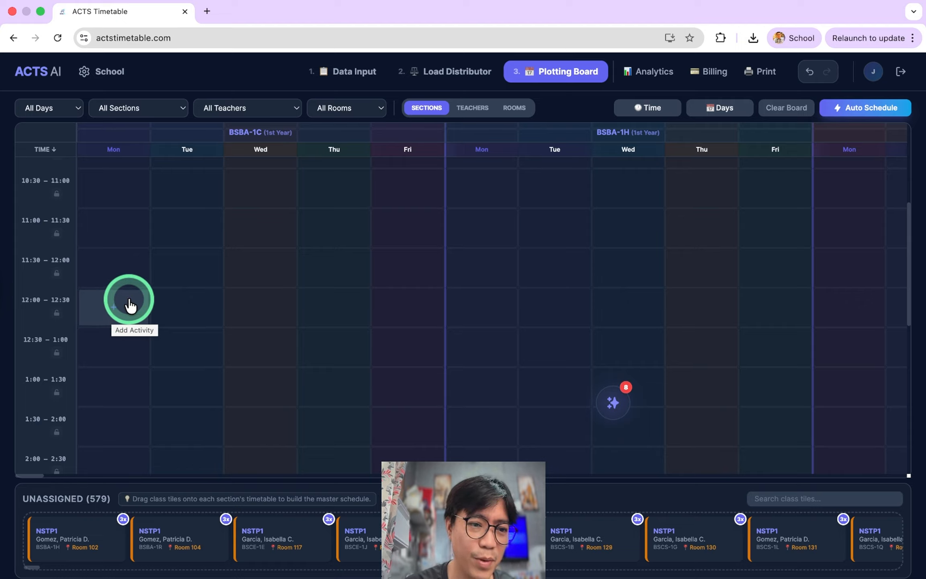
mouse_move(31, 304)
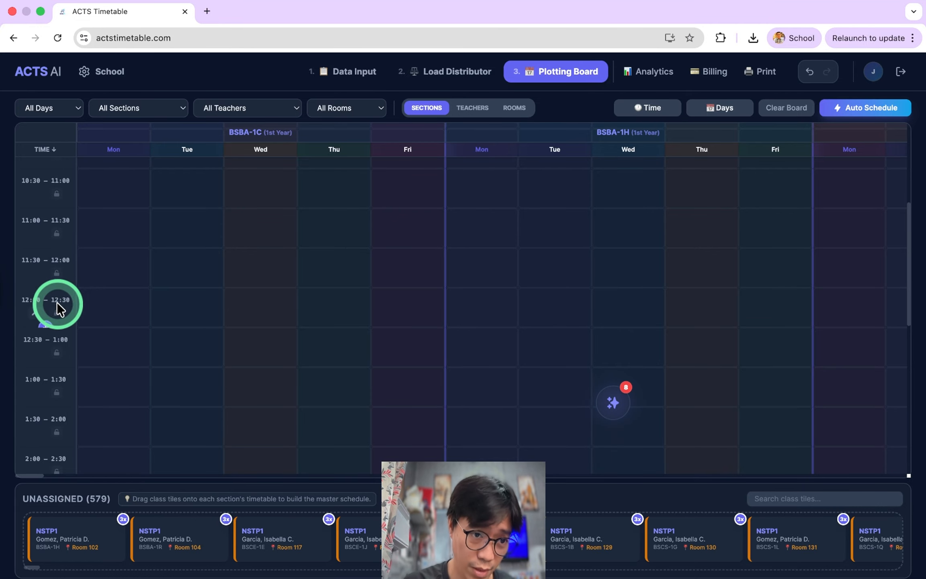
click(33, 312)
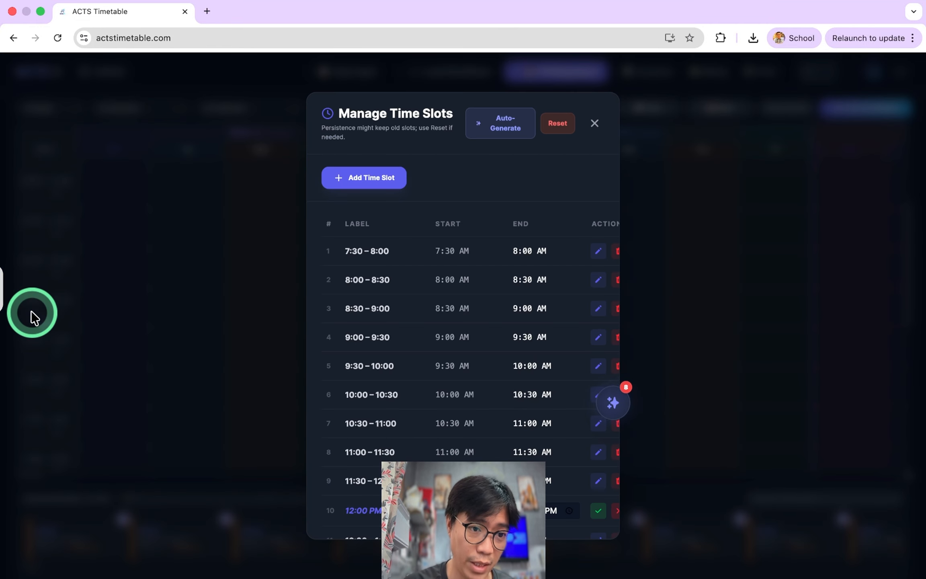
click(527, 471)
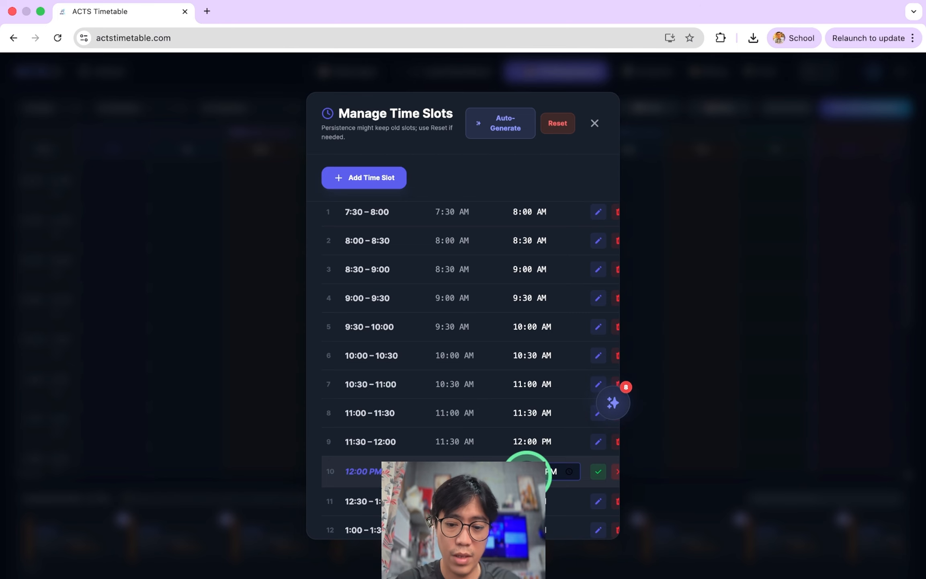
text(1)
click(529, 471)
text(00)
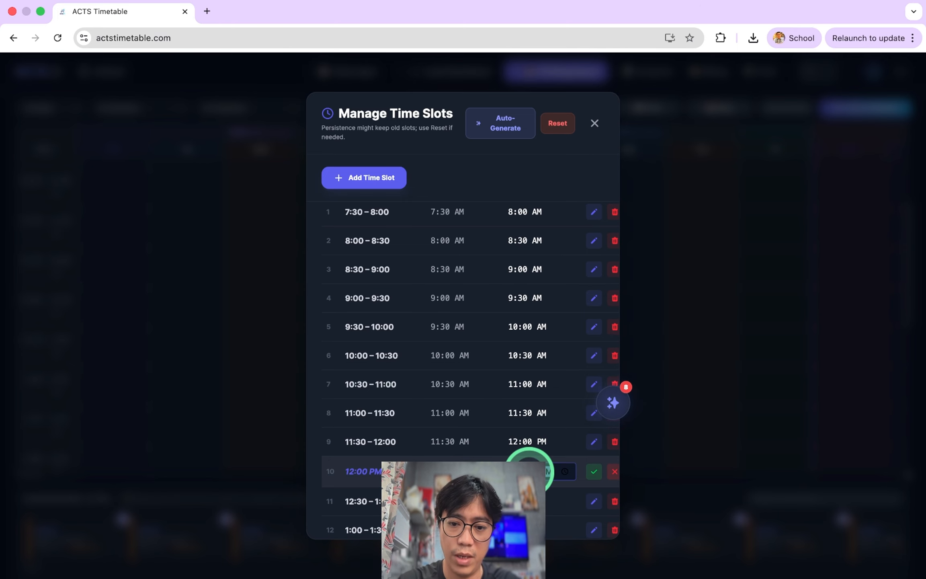
click(594, 474)
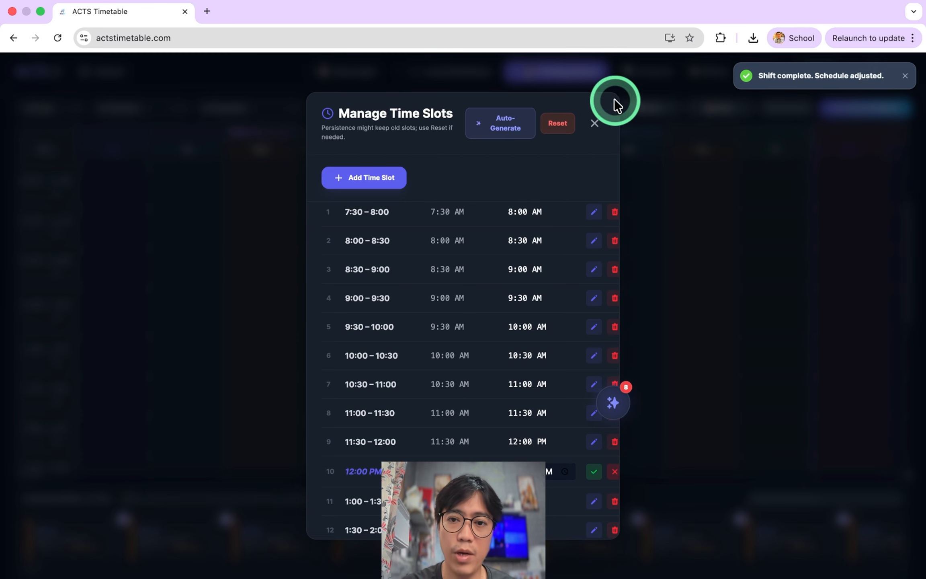
click(594, 123)
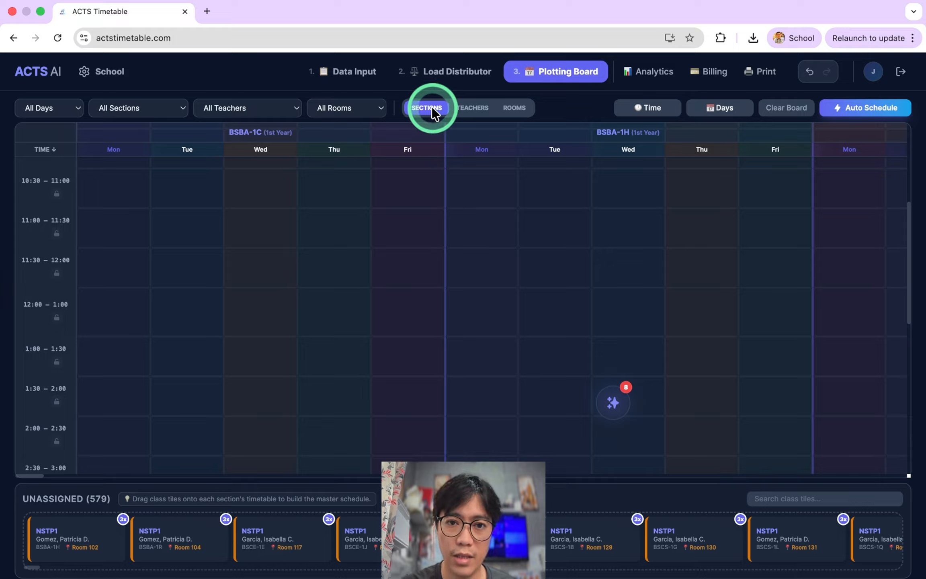
Step: View the board by teachers and by rooms, and return to the sections view
click(479, 108)
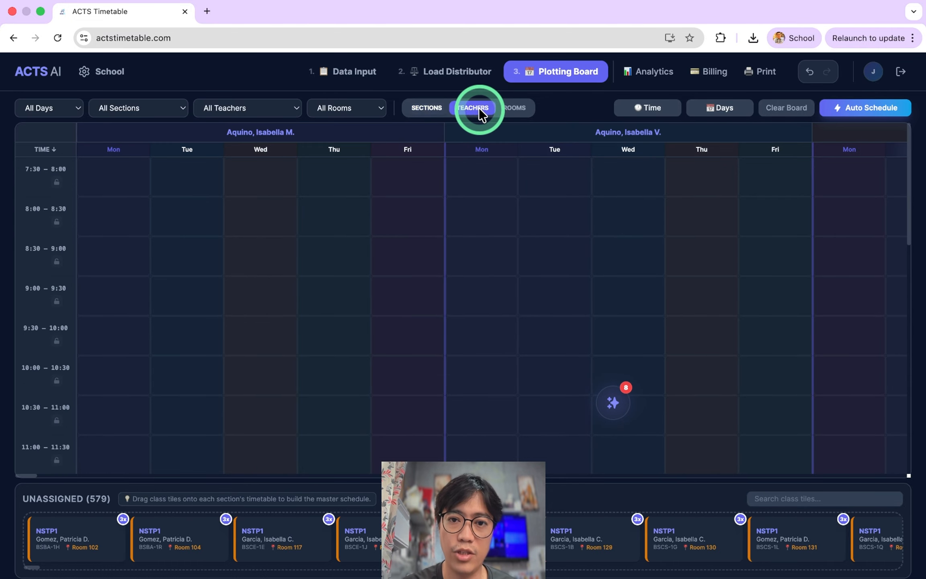
click(515, 107)
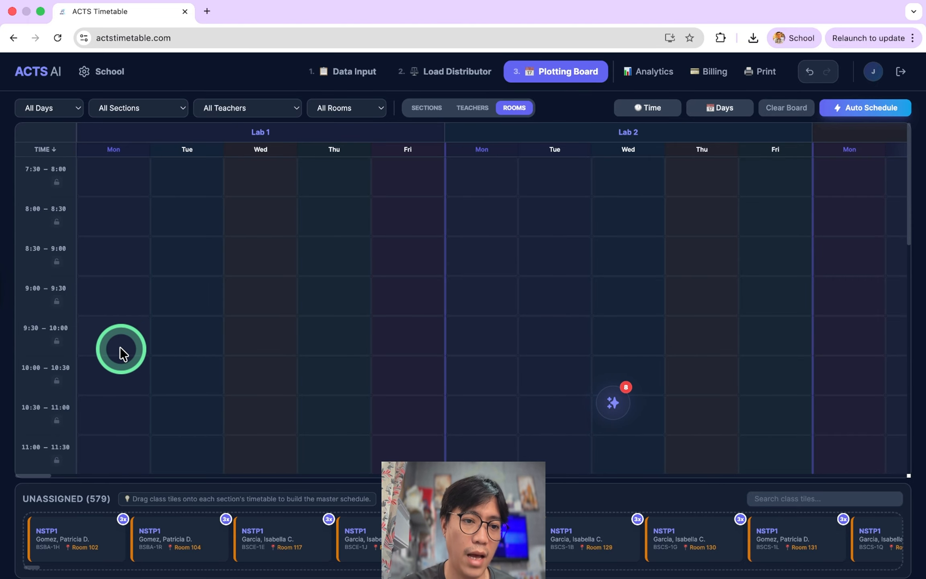
click(425, 110)
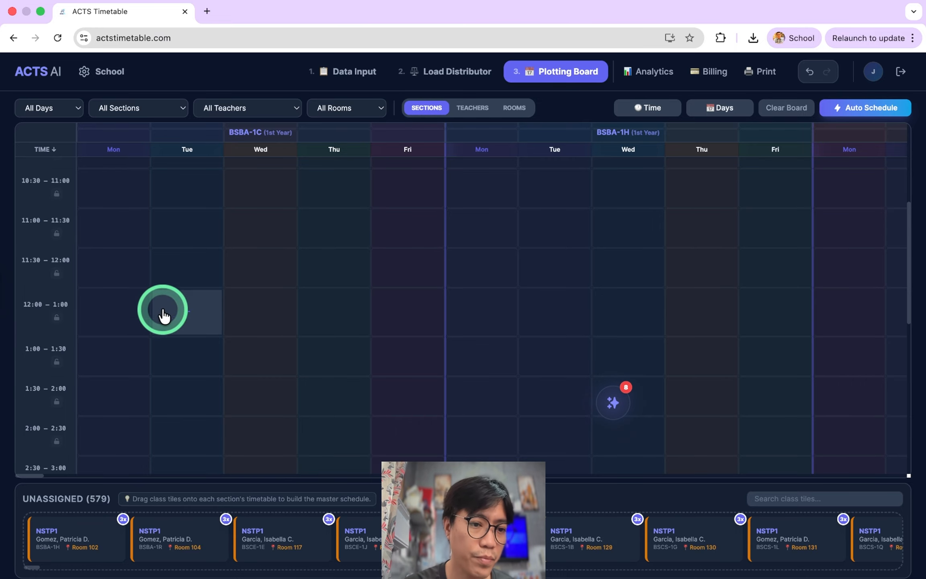
Step: Add a "Lunch Break" activity to the 12:00–1:00 slot, applied to all days and all sections, and check it across the board
scroll(127, 384, down, 1)
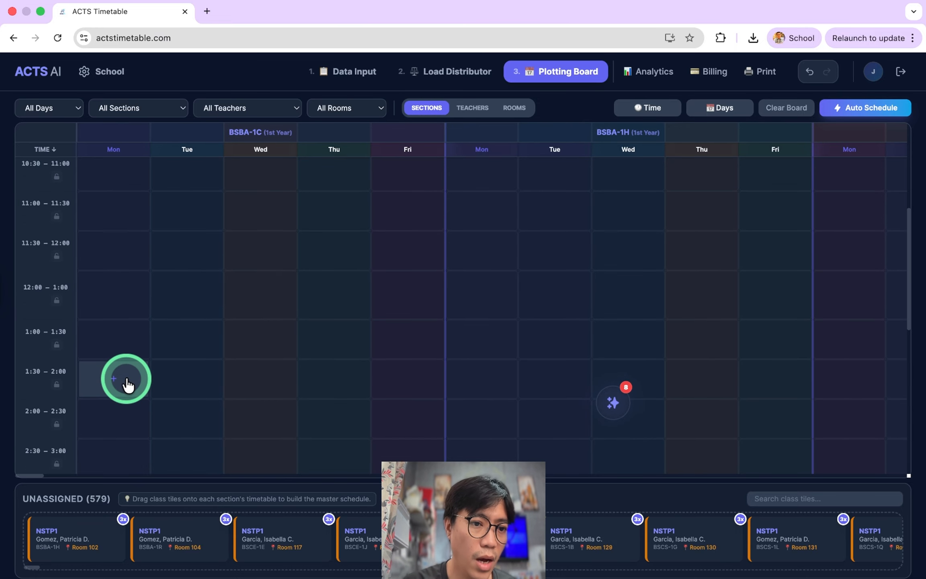
click(115, 299)
text(Lunch Break)
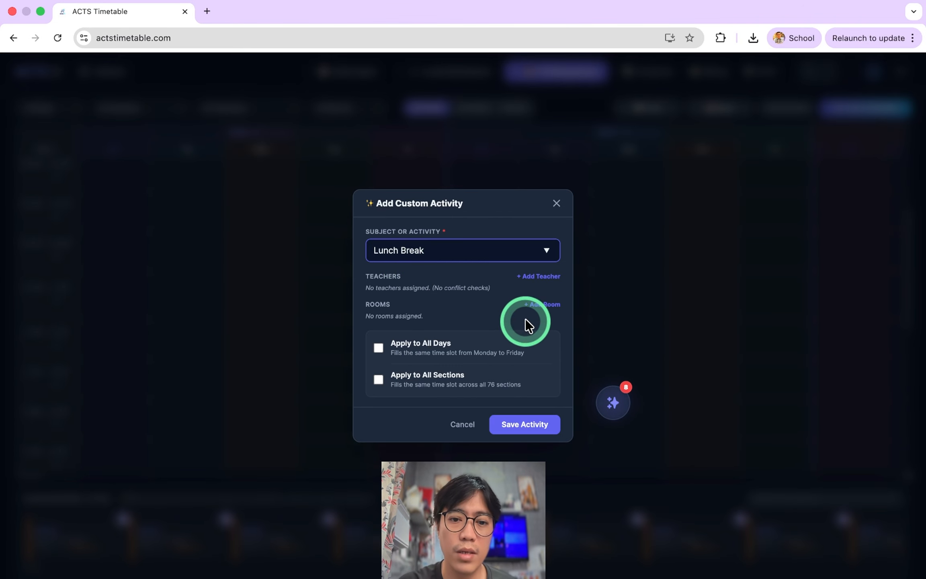
click(379, 348)
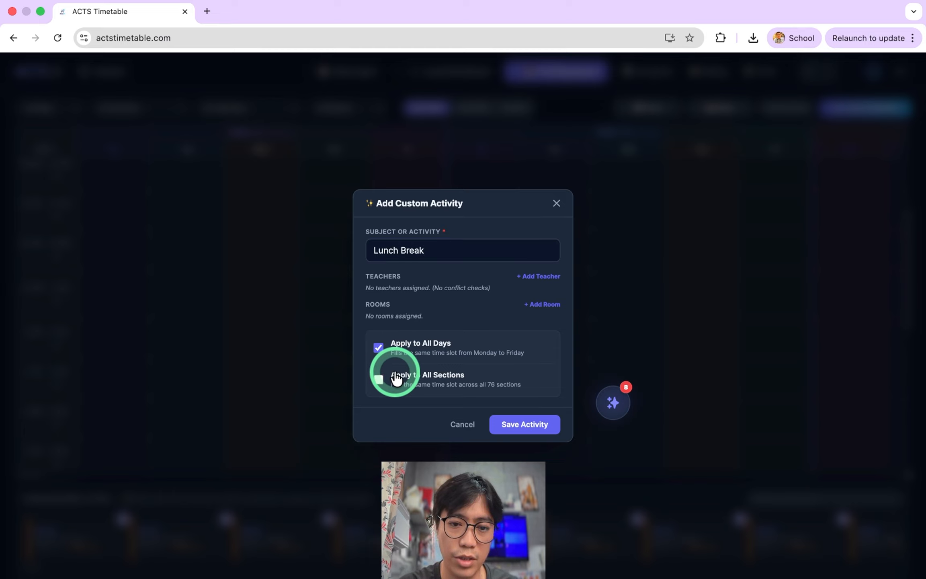
click(382, 379)
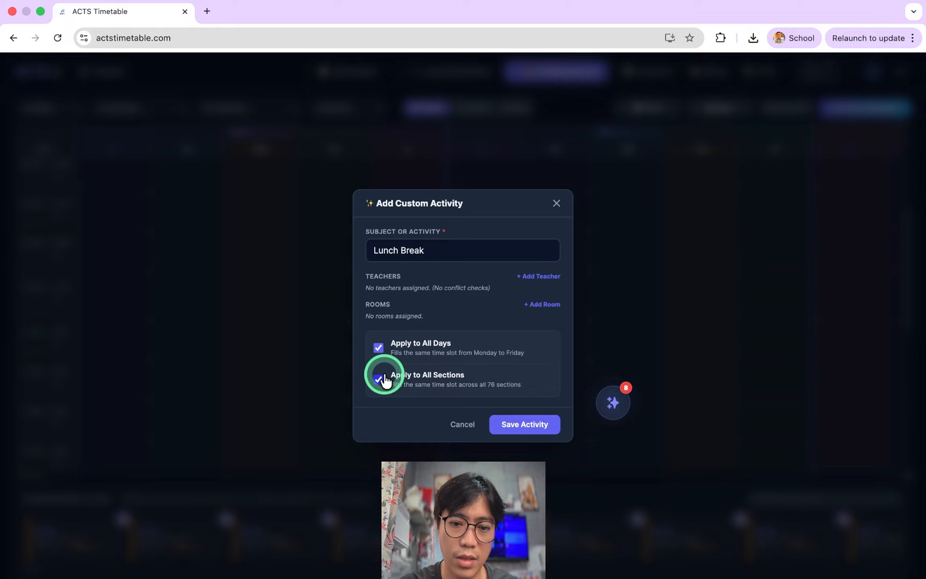
click(533, 425)
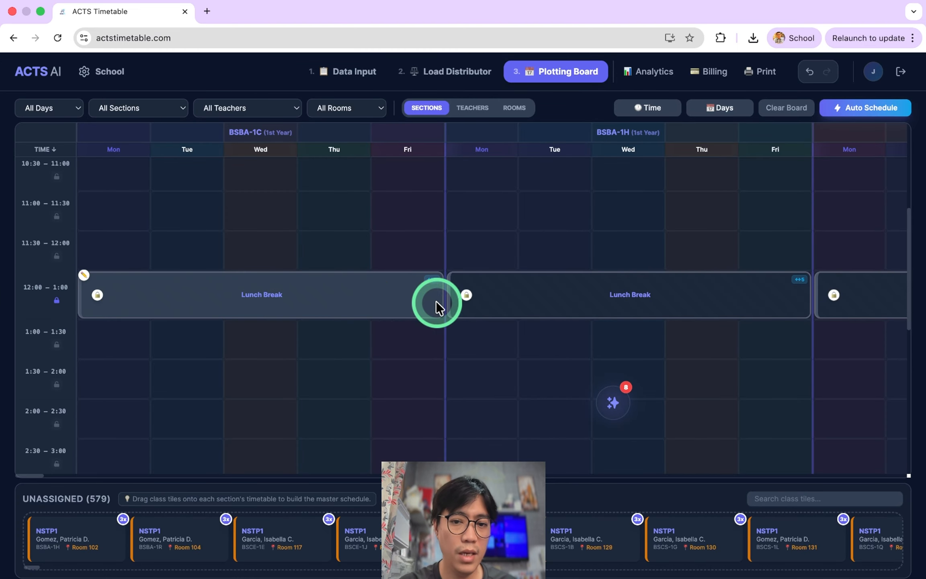
scroll(521, 304, right, 1)
scroll(521, 304, right, 10)
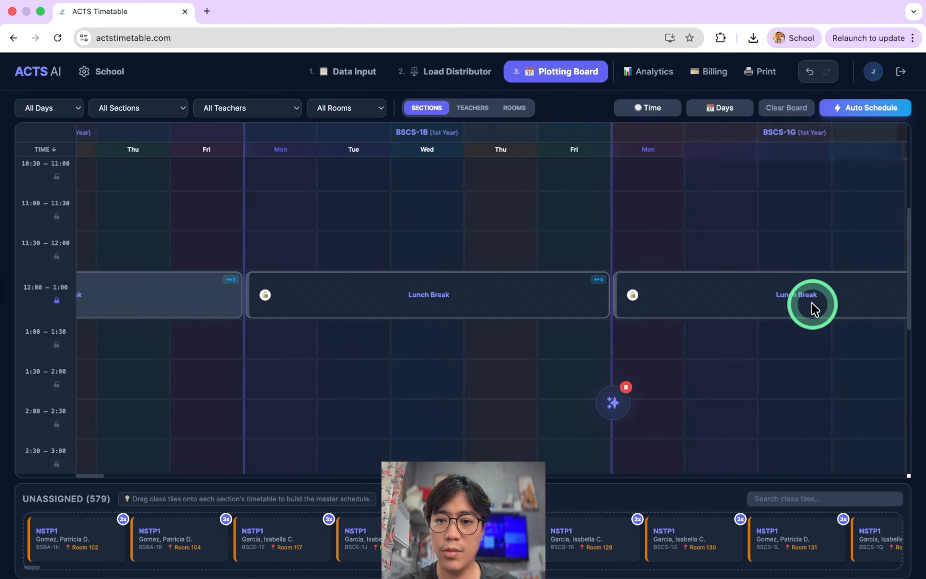
scroll(812, 305, left, 10)
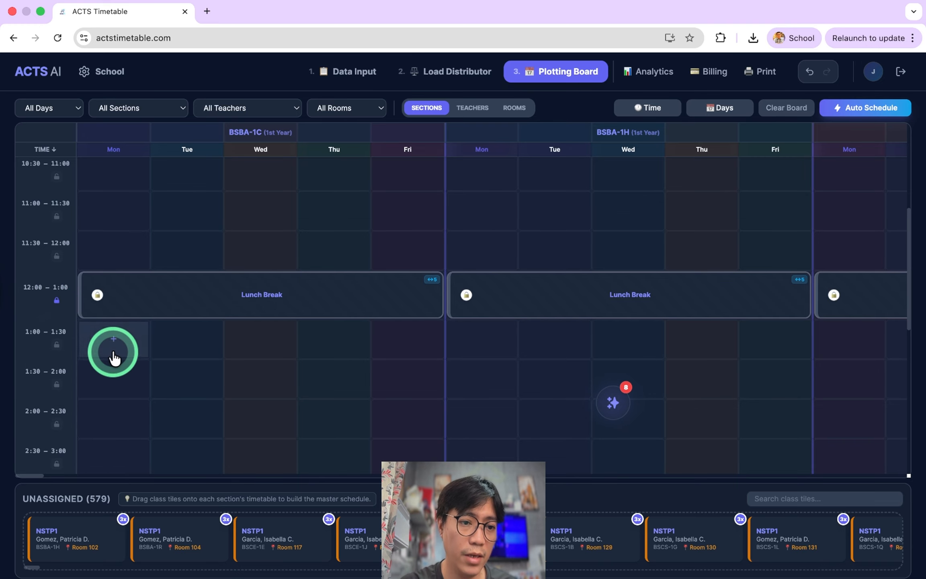
Step: Unlock all Lunch Break activities in the 12:00–1:00 row, and lock them again
click(56, 301)
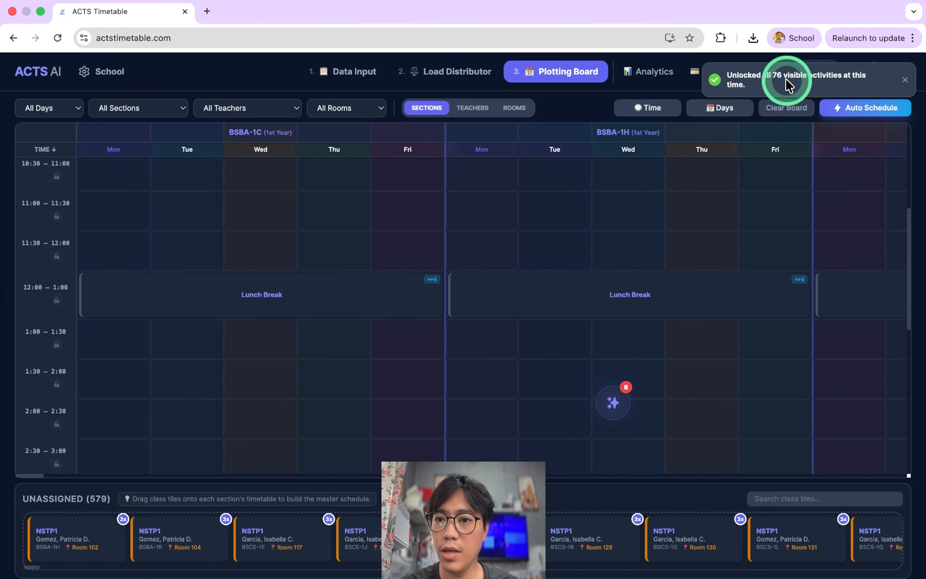
scroll(794, 285, right, 5)
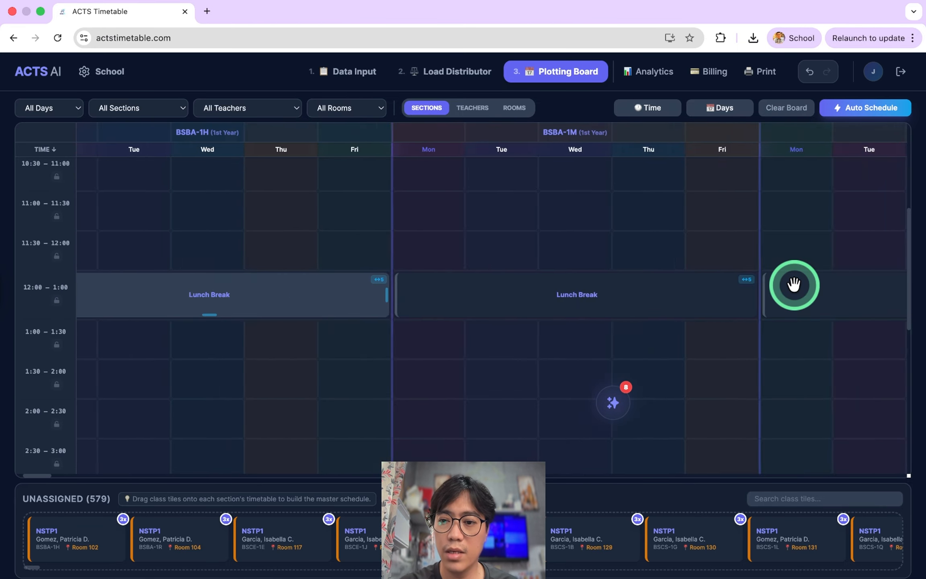
scroll(794, 284, left, 5)
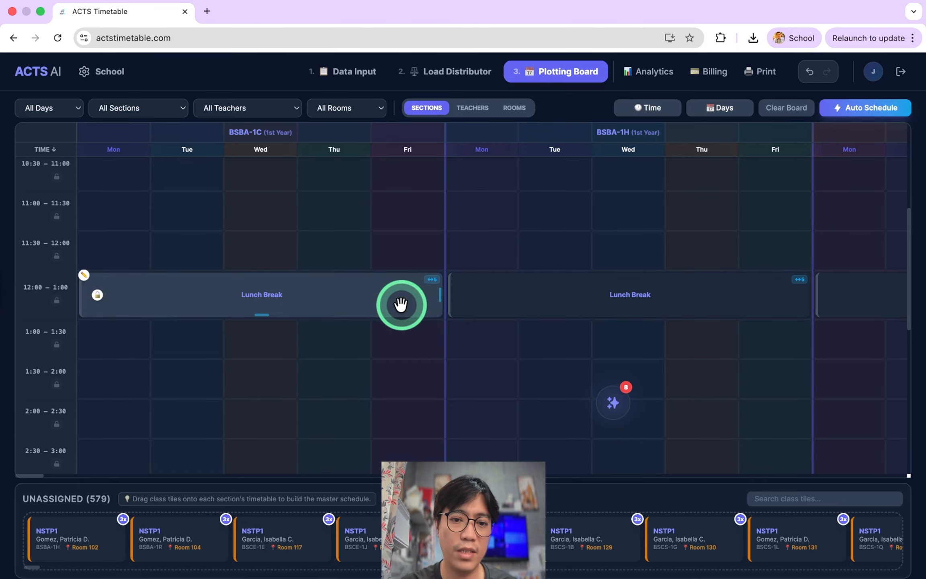
click(57, 301)
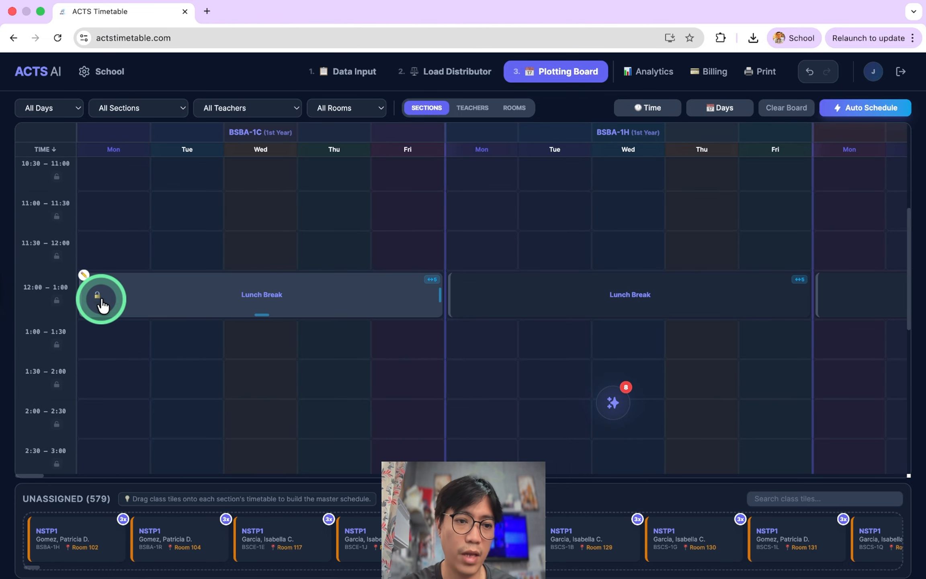
click(57, 301)
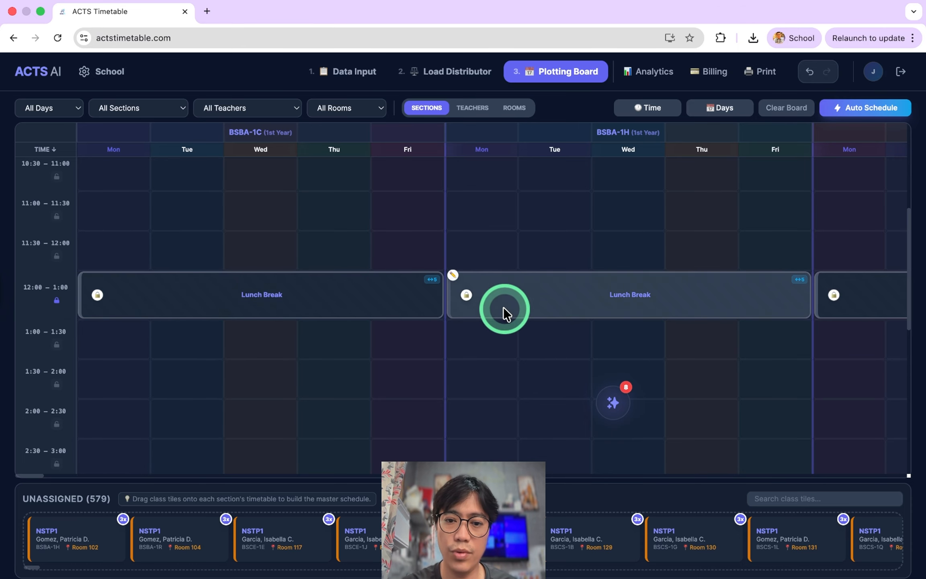
Step: Try to move section BSBA-1H's locked Lunch Break to an afternoon slot below it
drag(468, 301, 645, 448)
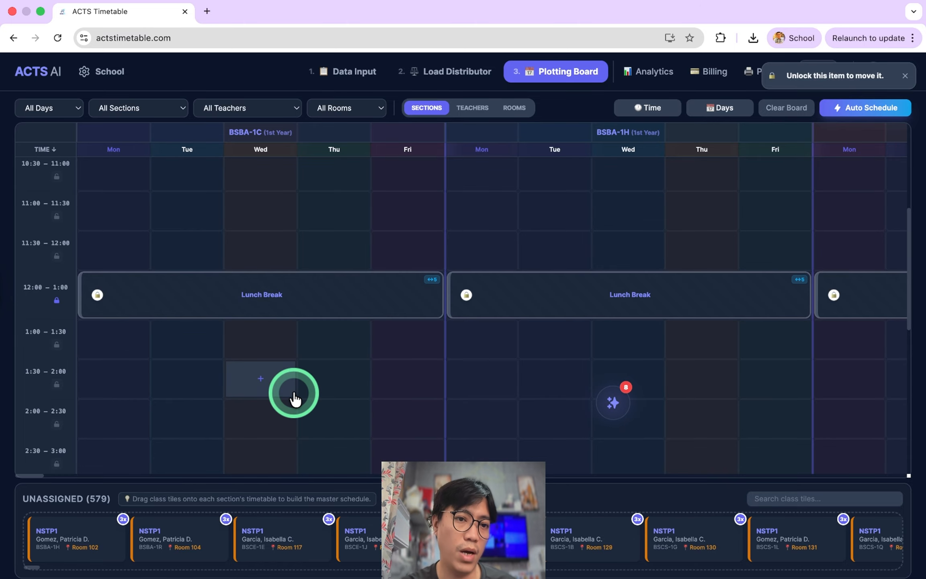
scroll(294, 396, up, 6)
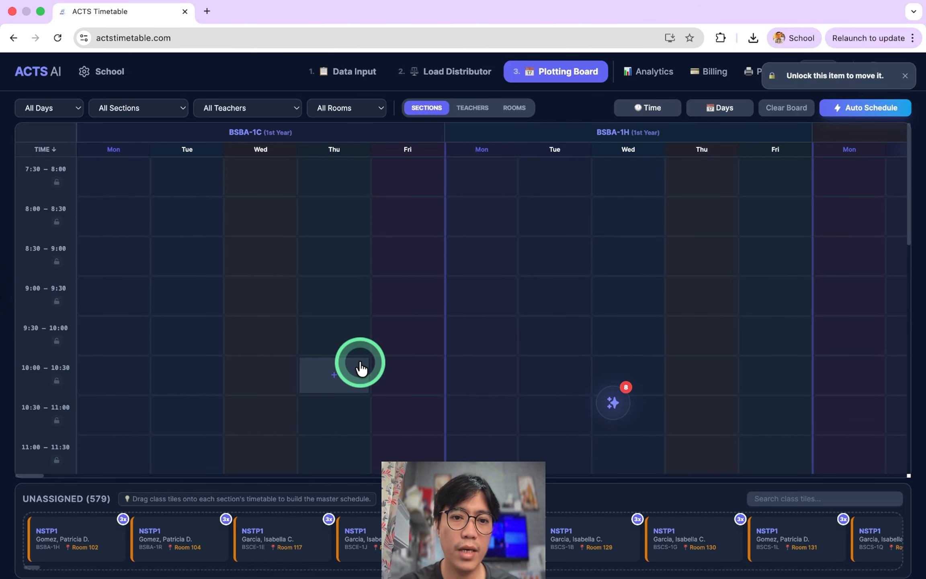
scroll(359, 366, down, 10)
scroll(360, 363, up, 10)
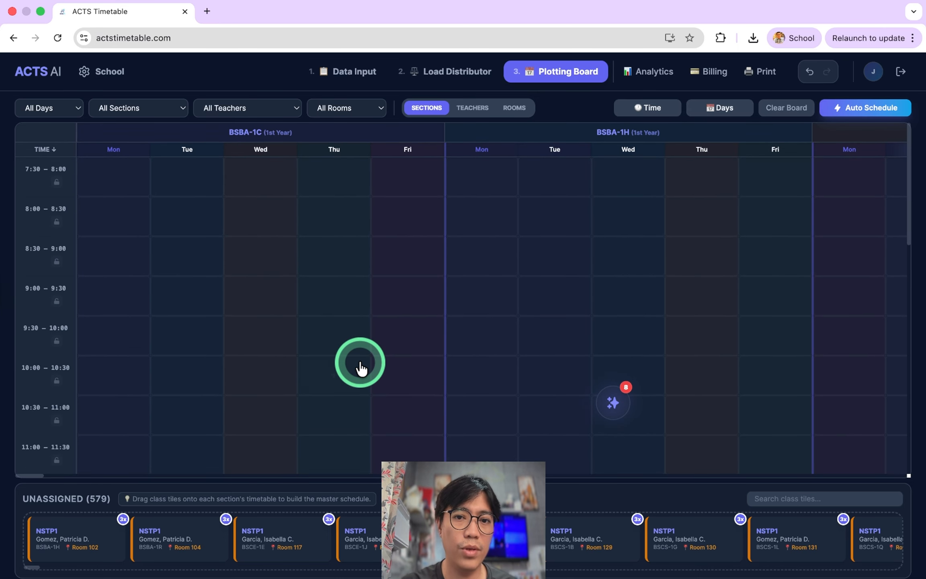
scroll(360, 362, down, 14)
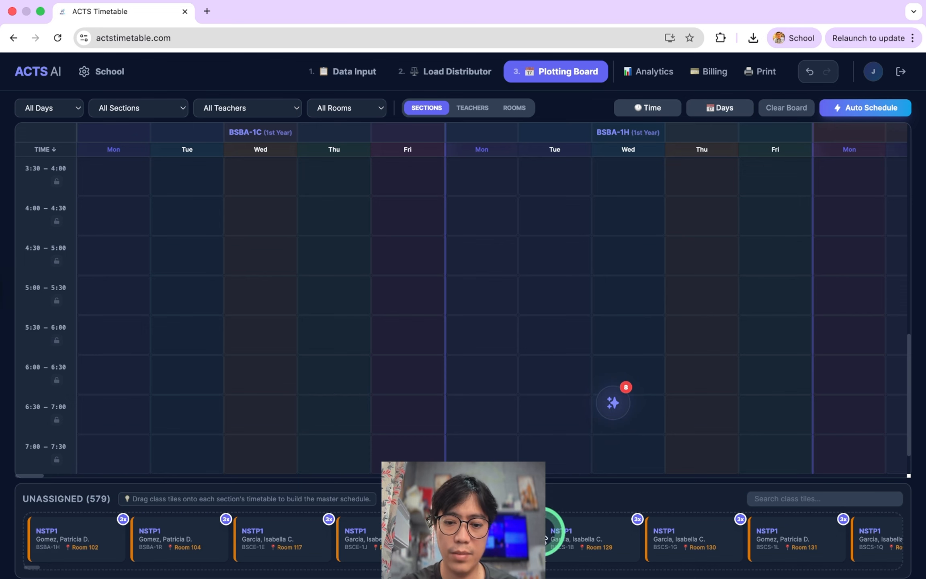
Step: Run Auto Schedule from scratch in Quality Mode with negotiation across all sections turned on
scroll(558, 240, up, 15)
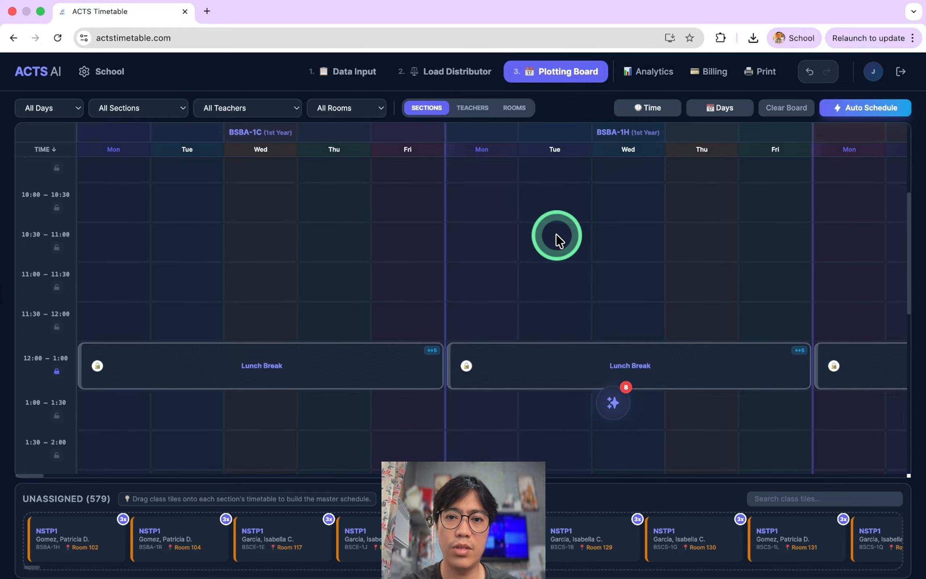
scroll(558, 241, down, 3)
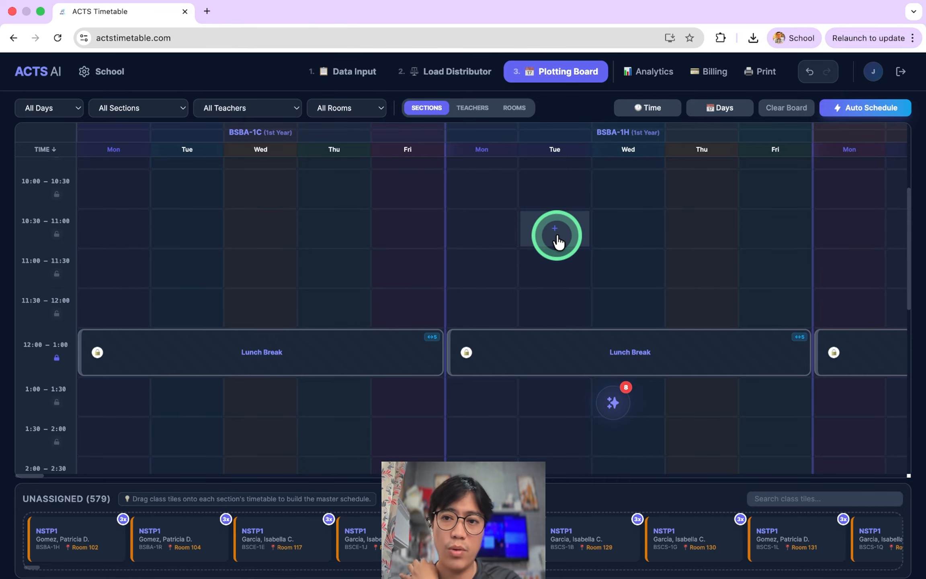
click(869, 106)
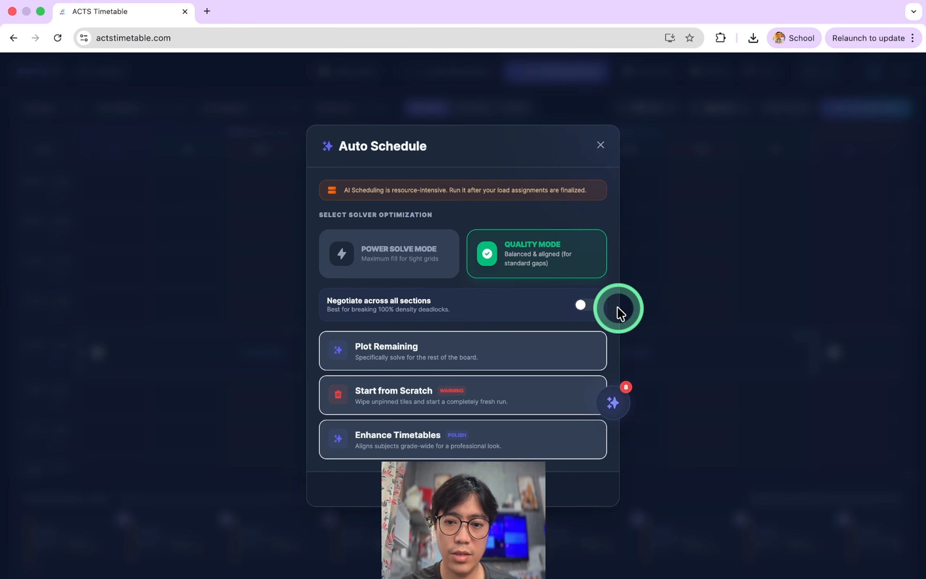
click(585, 309)
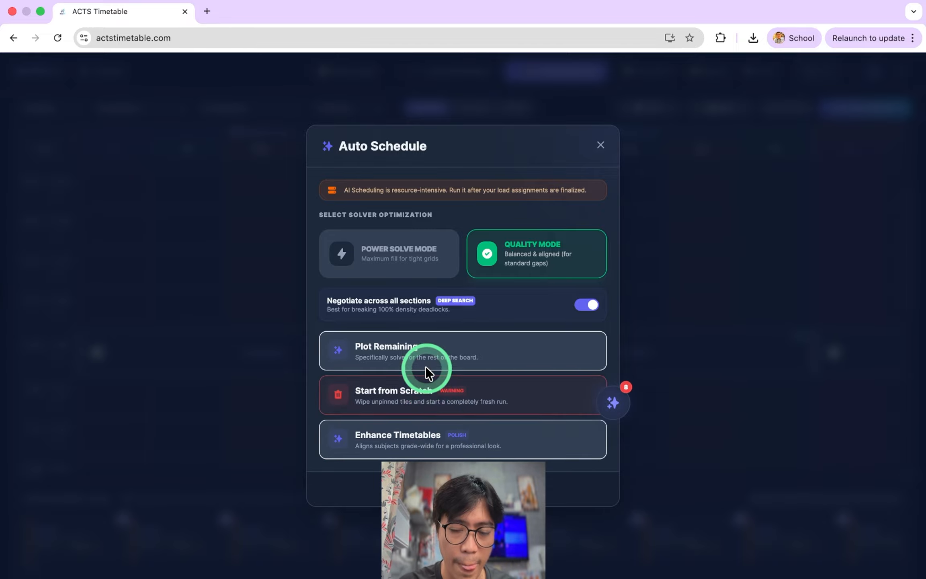
click(390, 393)
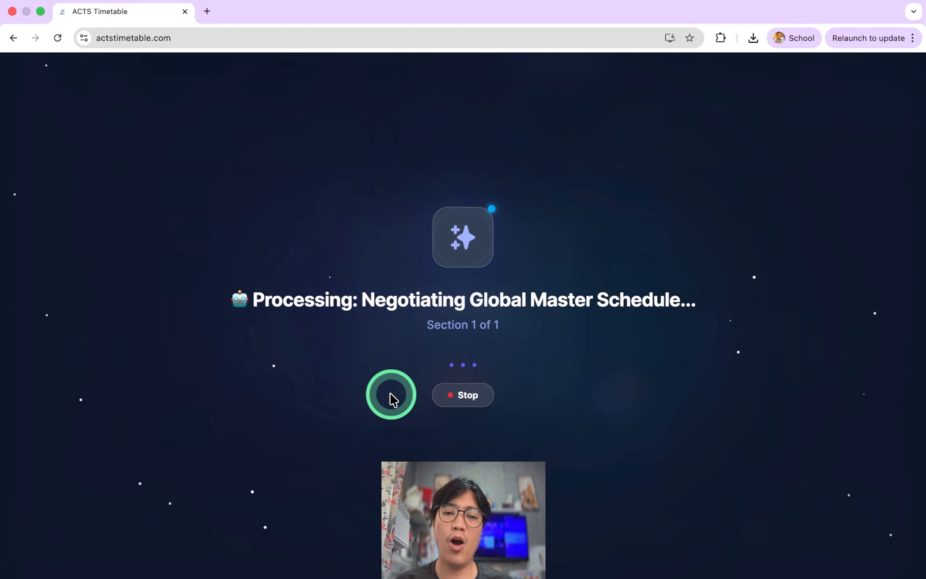
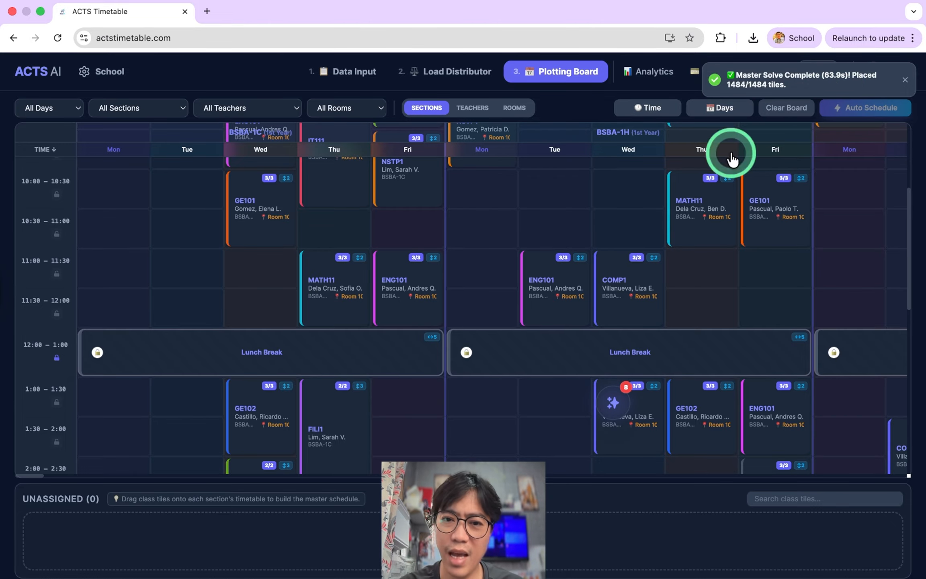
Step: Examine the generated class placements around the lunch break and through the evening slots across the first-year sections
scroll(547, 388, up, 5)
scroll(547, 388, down, 10)
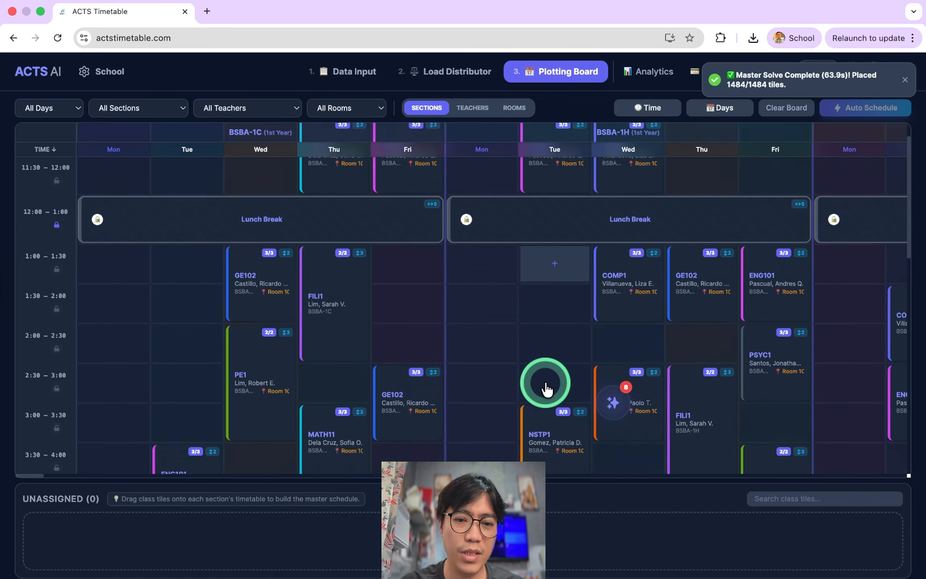
scroll(649, 338, right, 10)
scroll(649, 338, left, 10)
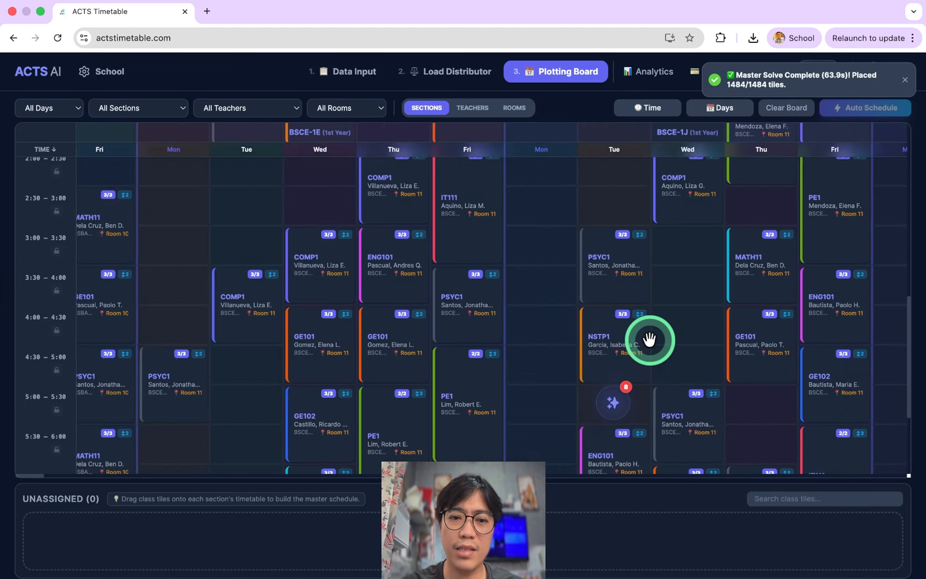
scroll(503, 353, down, 3)
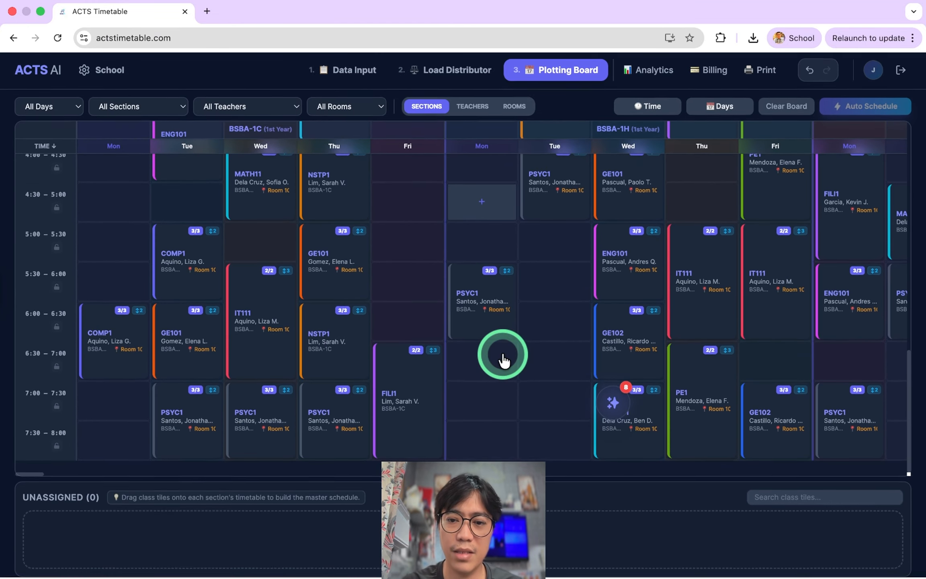
scroll(689, 322, right, 15)
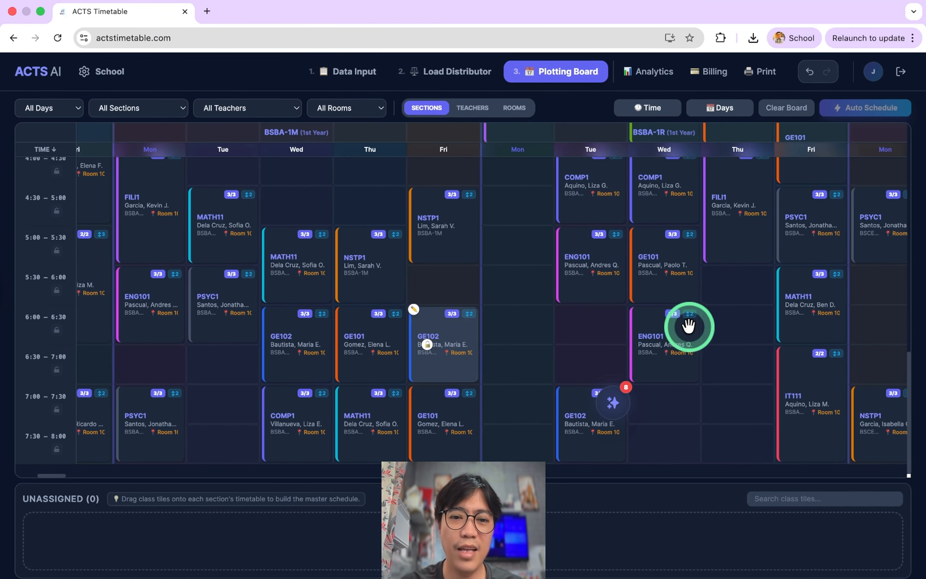
scroll(501, 327, right, 10)
scroll(498, 326, right, 5)
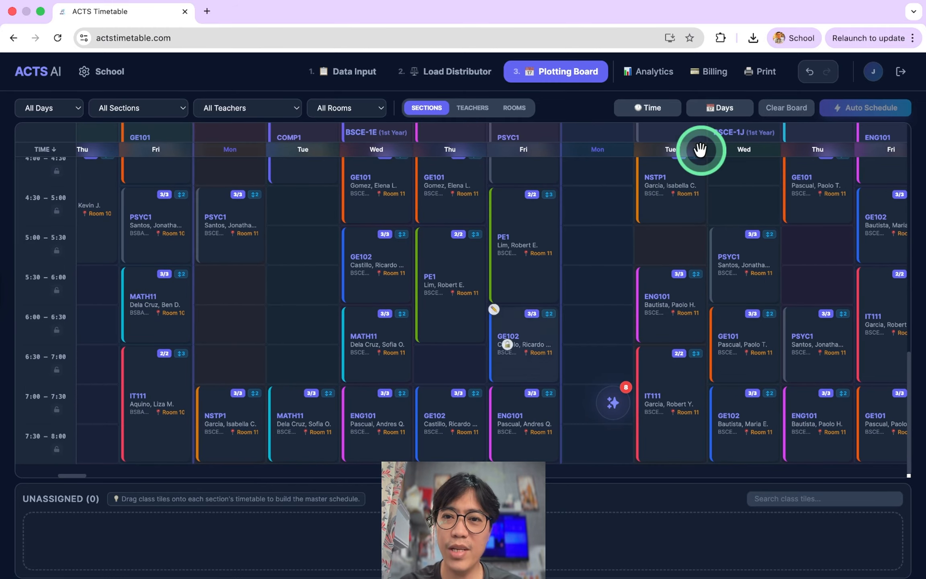
Step: Open the print facility and preview the section timetables for all sections
click(760, 72)
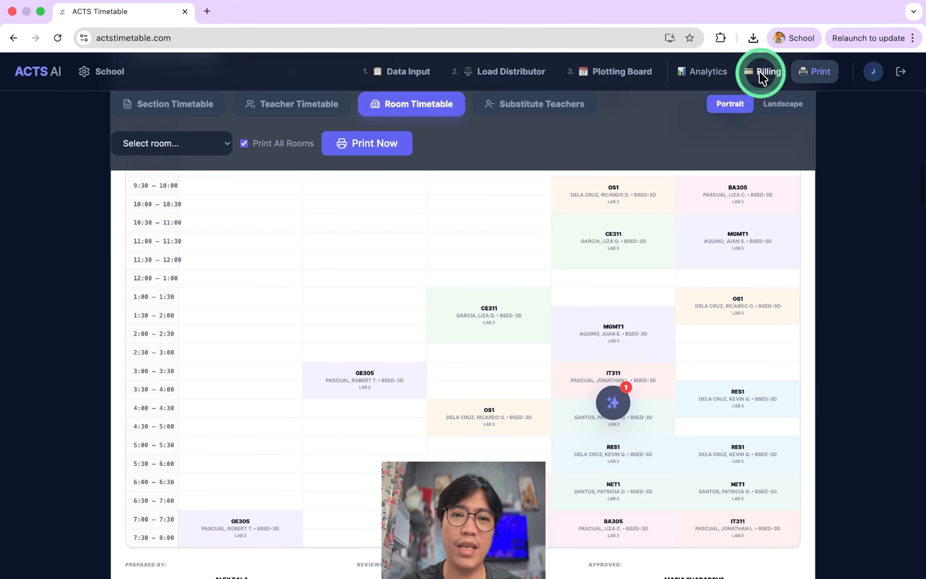
scroll(238, 259, down, 5)
click(182, 103)
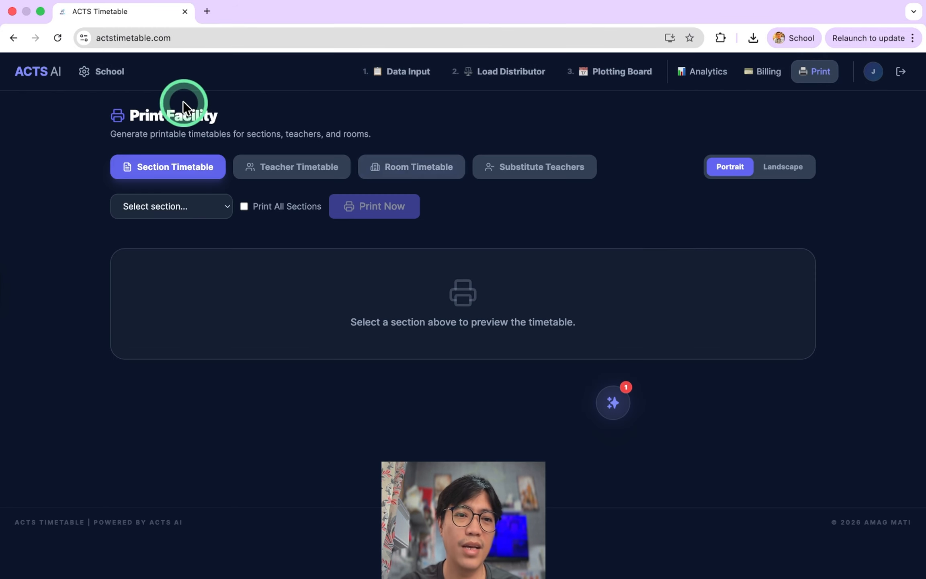
click(245, 206)
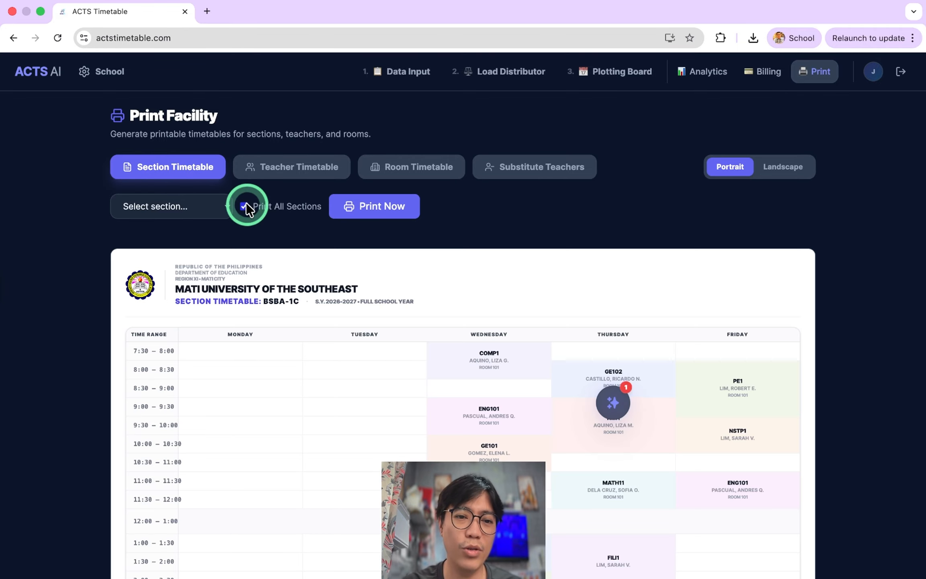
scroll(350, 422, down, 15)
scroll(349, 423, up, 20)
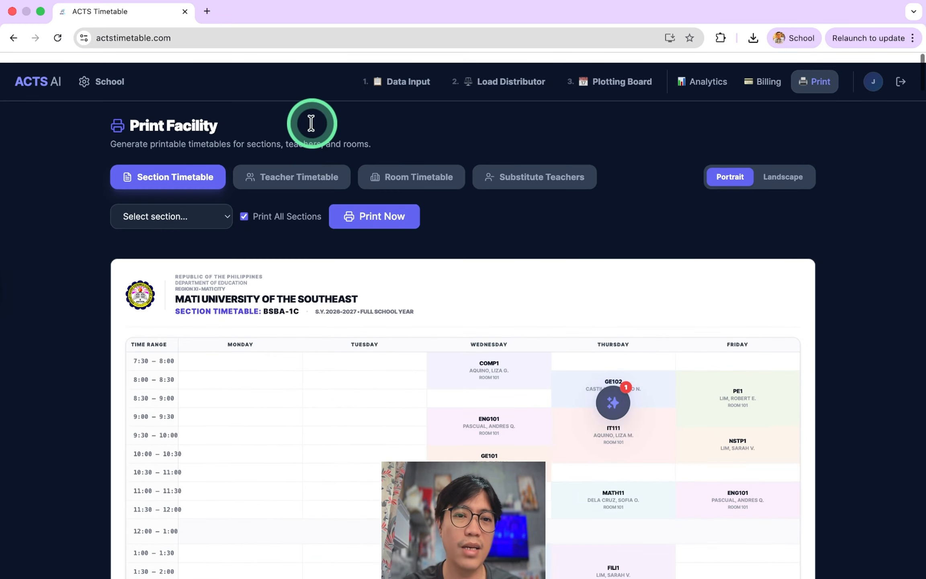
Step: Preview the printable teacher timetables for all teachers, with teacher stats shown
click(289, 170)
click(249, 207)
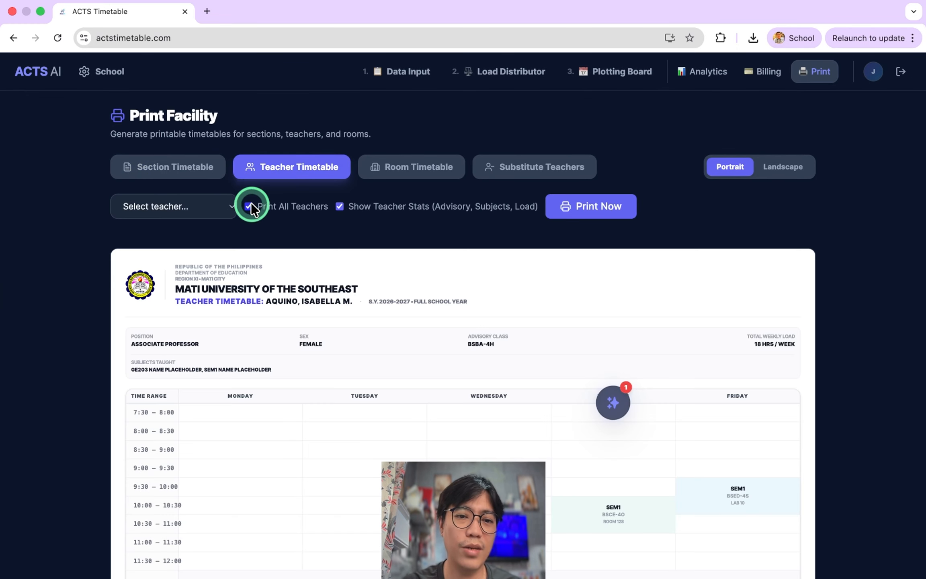
scroll(442, 322, down, 5)
scroll(458, 329, up, 5)
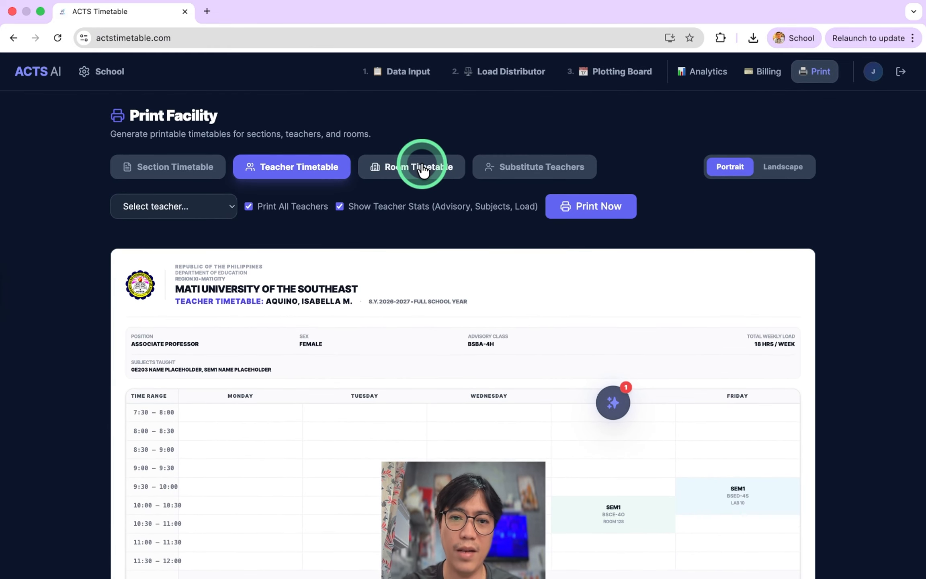
Step: Preview the printable room timetables for all rooms, looking through the lab pages and returning to Lab 1
click(422, 169)
click(245, 206)
click(435, 433)
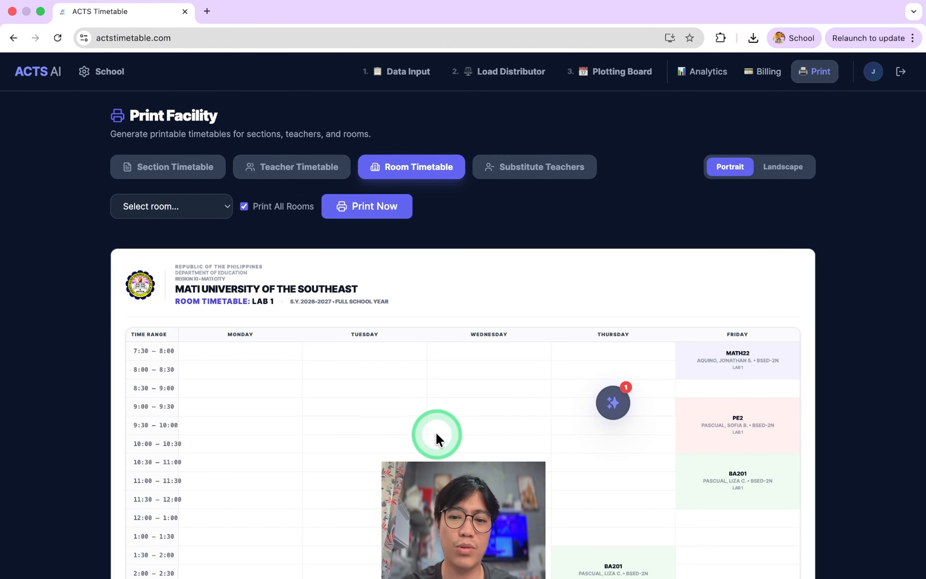
scroll(436, 432, down, 20)
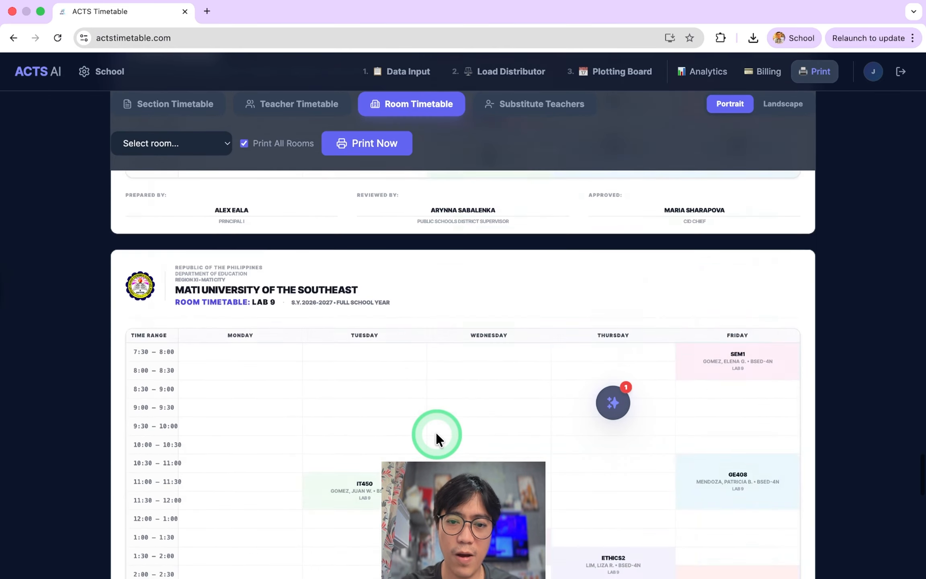
scroll(435, 432, down, 15)
scroll(478, 350, up, 10)
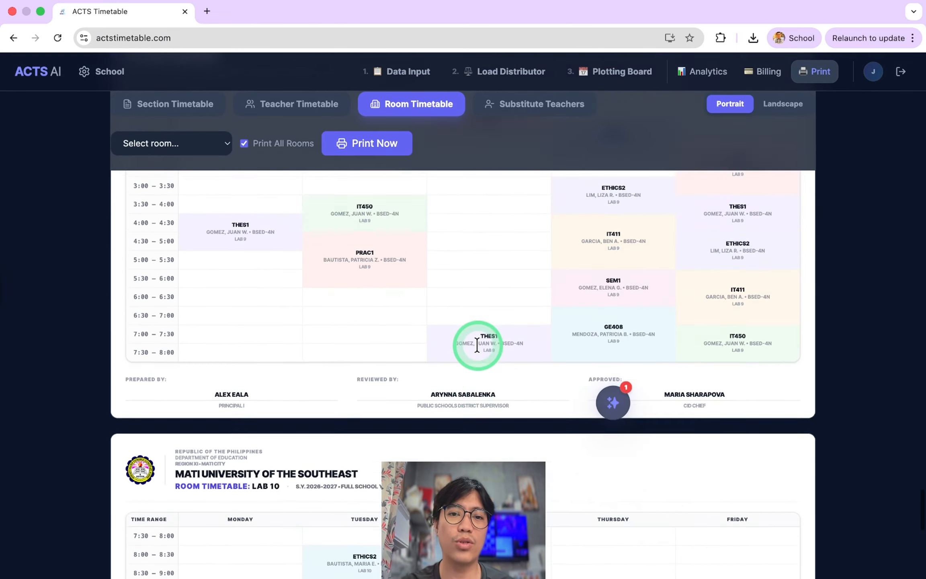
scroll(476, 344, up, 15)
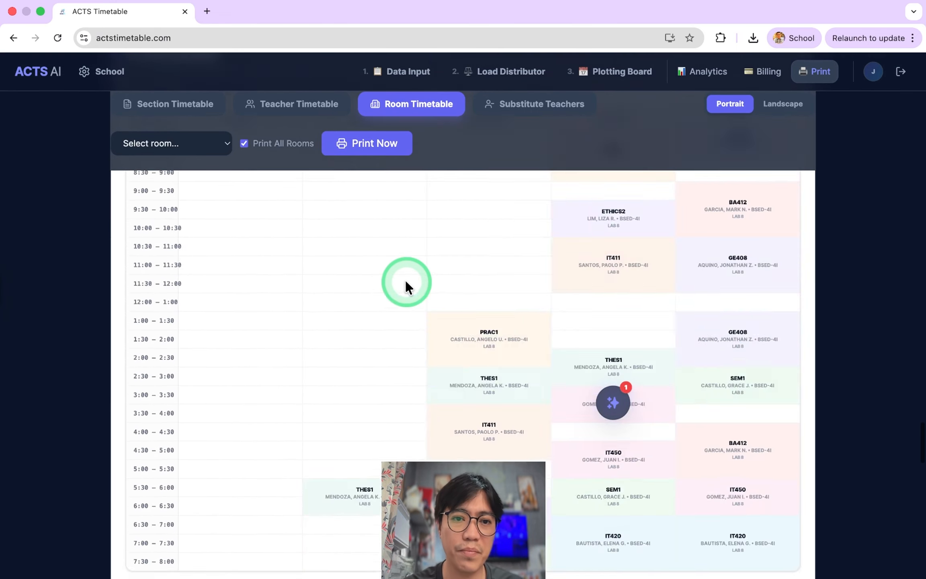
scroll(406, 281, up, 15)
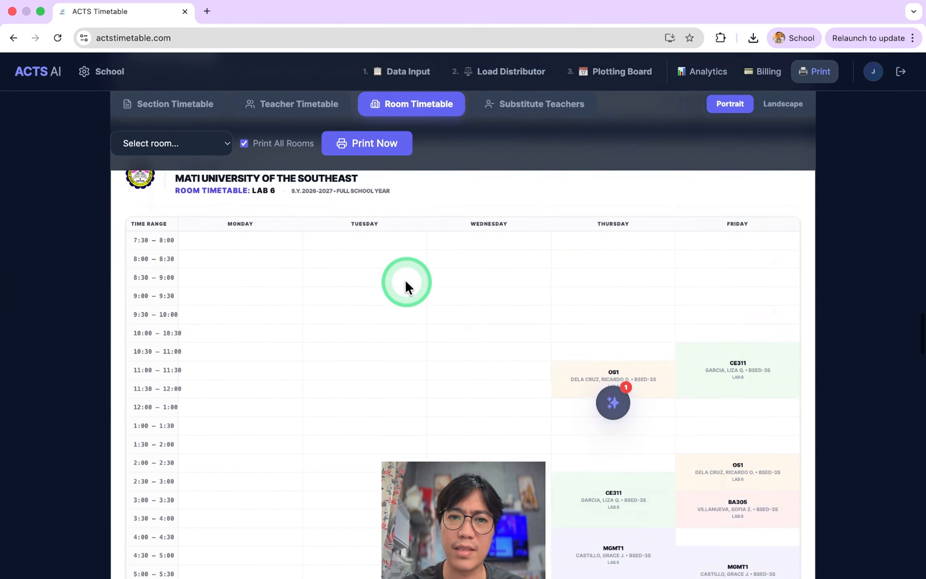
scroll(405, 280, up, 15)
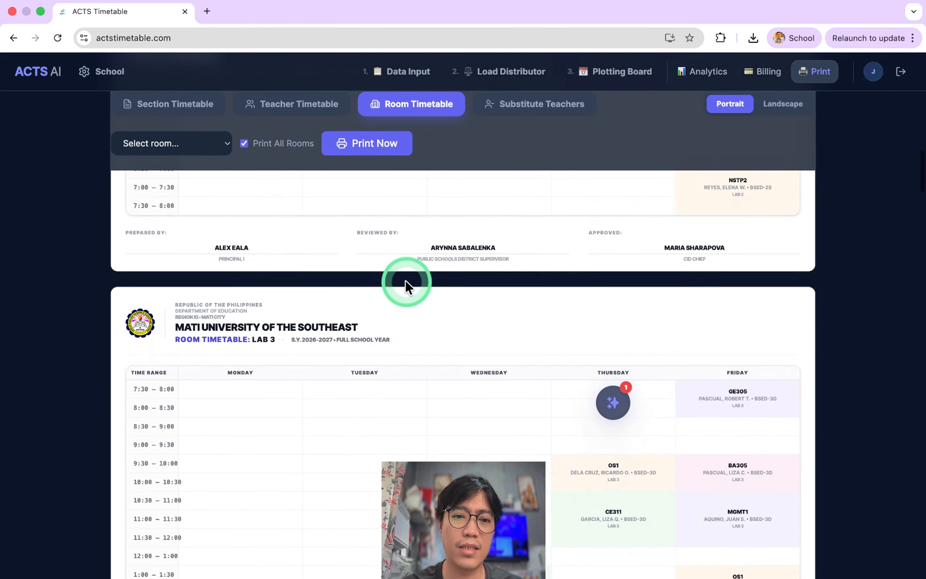
scroll(405, 280, up, 10)
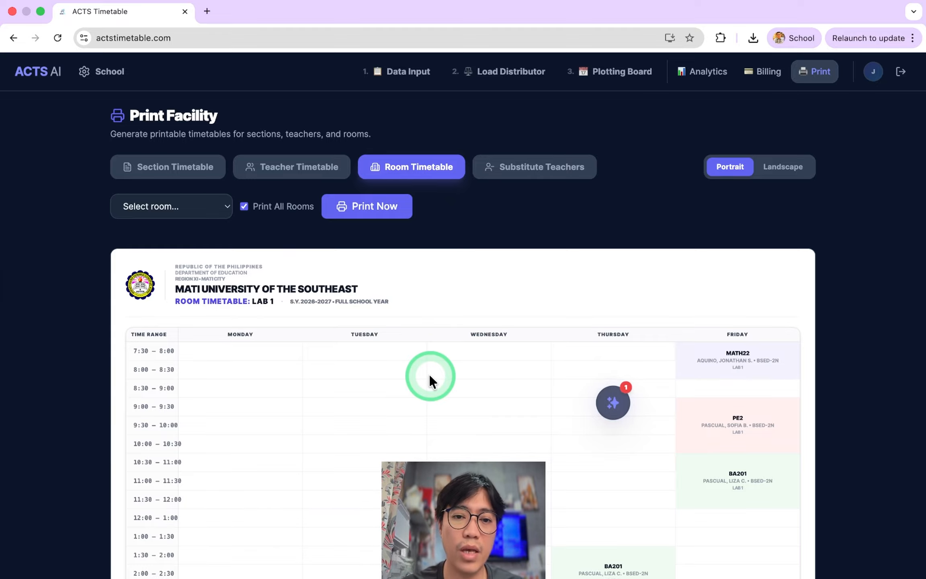
scroll(430, 331, down, 1)
scroll(430, 331, up, 1)
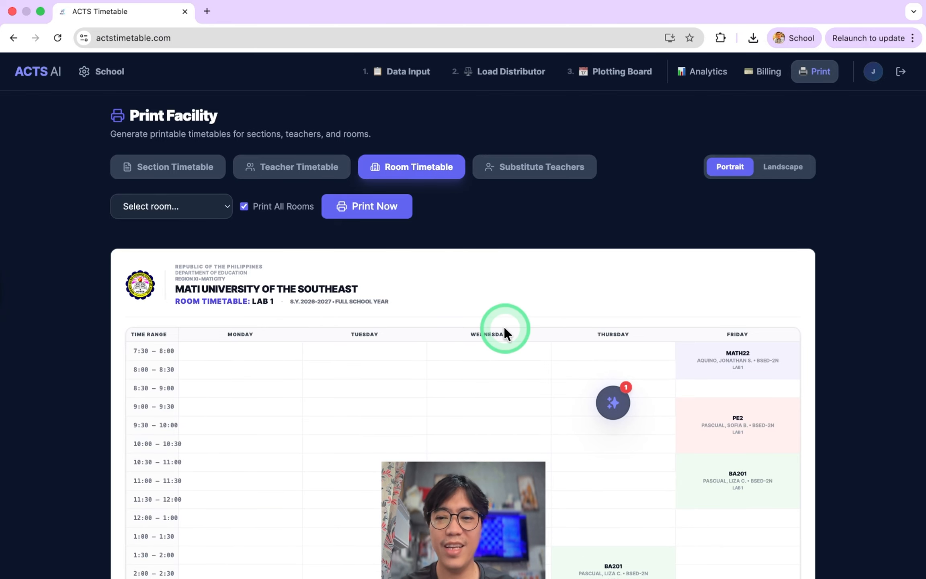
scroll(504, 326, down, 2)
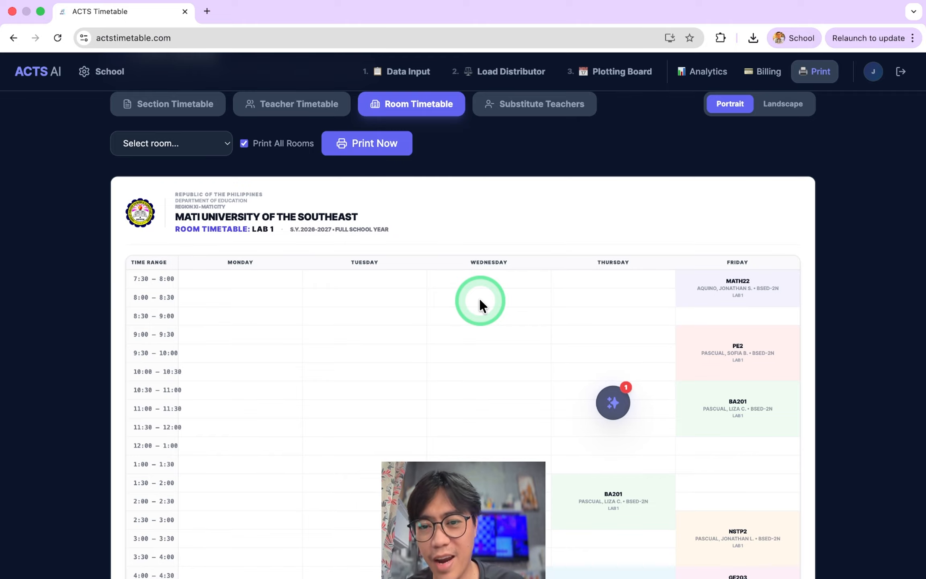
scroll(480, 301, up, 3)
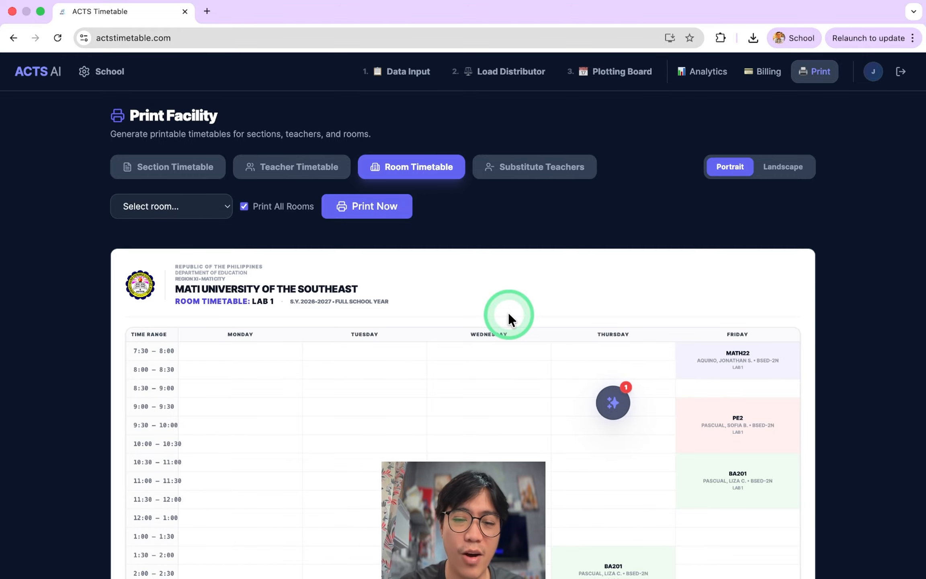
scroll(509, 369, down, 2)
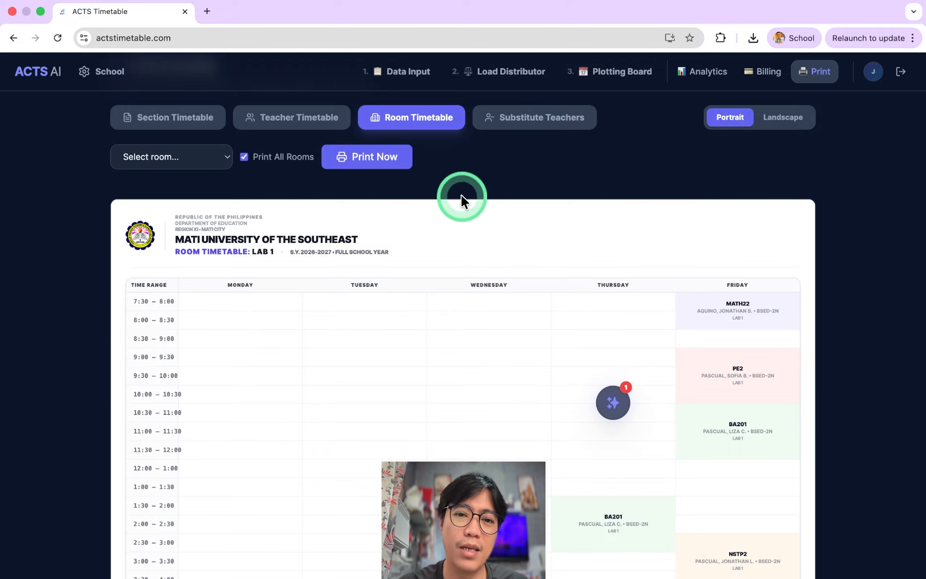
scroll(486, 298, up, 1)
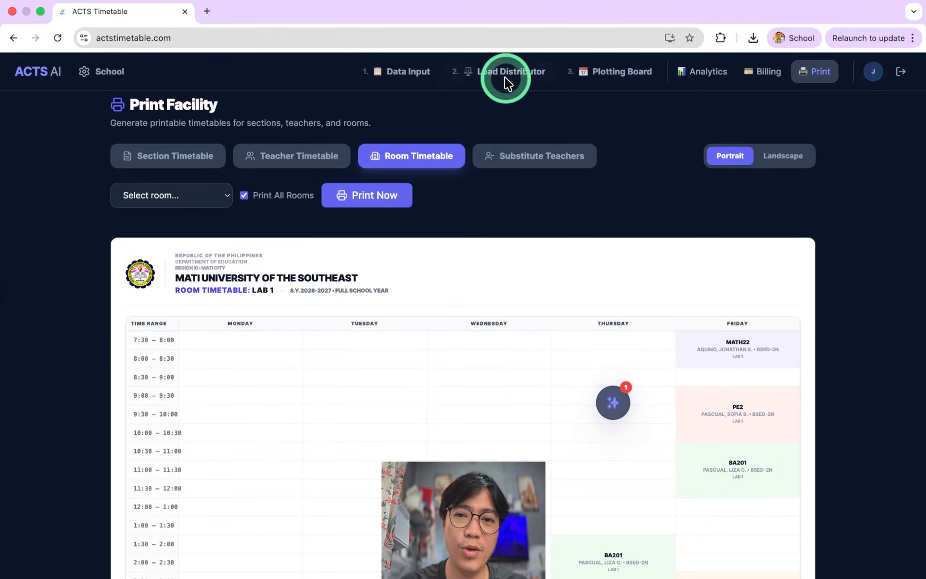
scroll(426, 391, down, 1)
scroll(426, 390, up, 2)
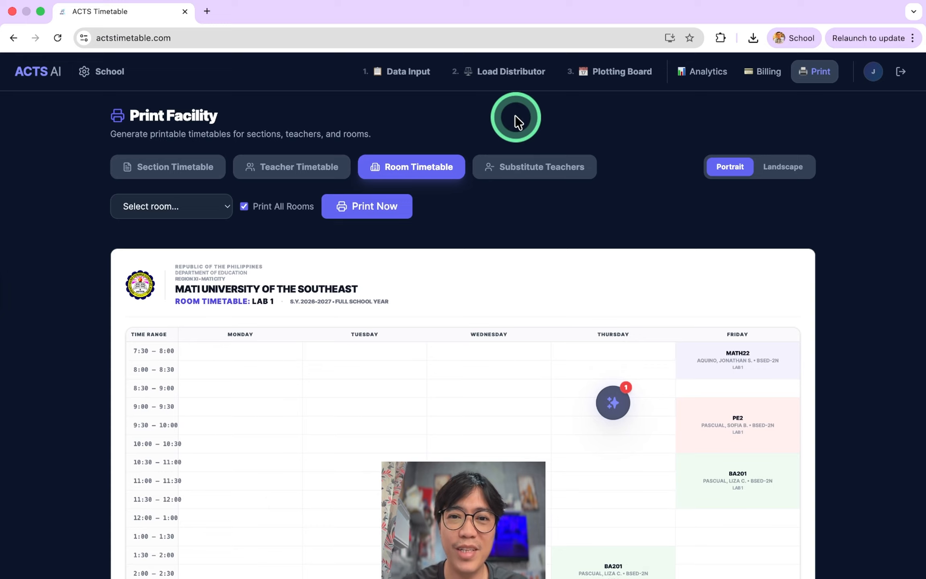
Step: Revisit the data input and load distribution pages, and return to the plotting board to review the BSBA section schedules
click(409, 73)
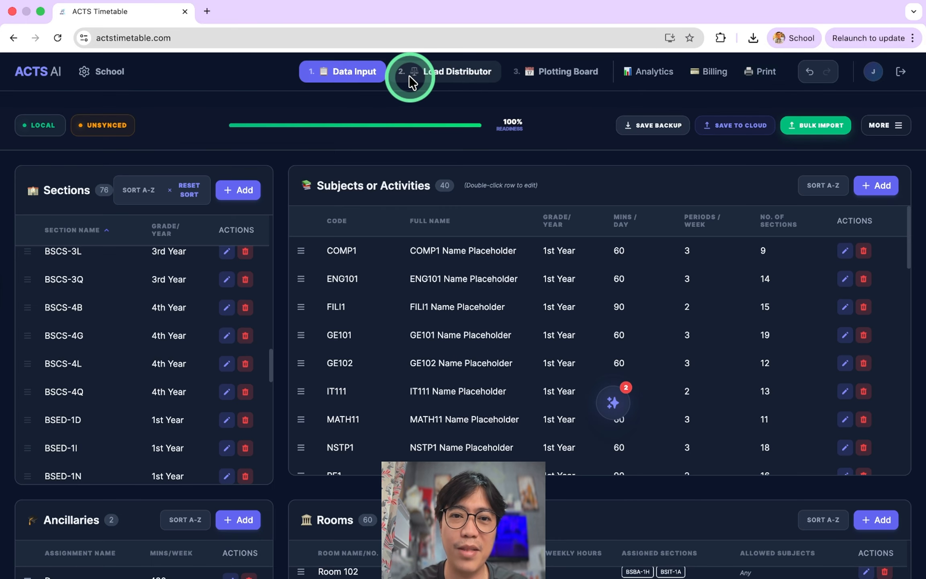
click(465, 73)
click(563, 74)
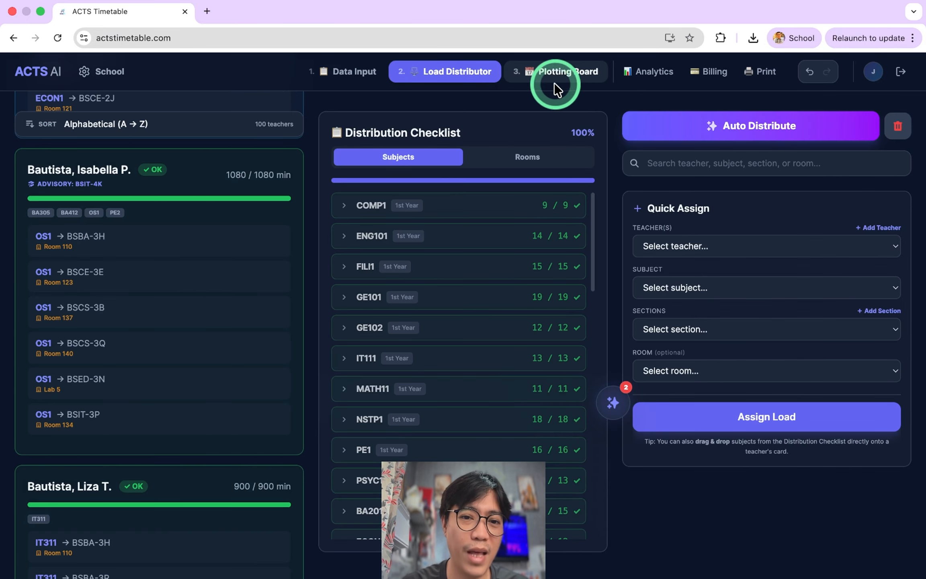
scroll(388, 378, left, 10)
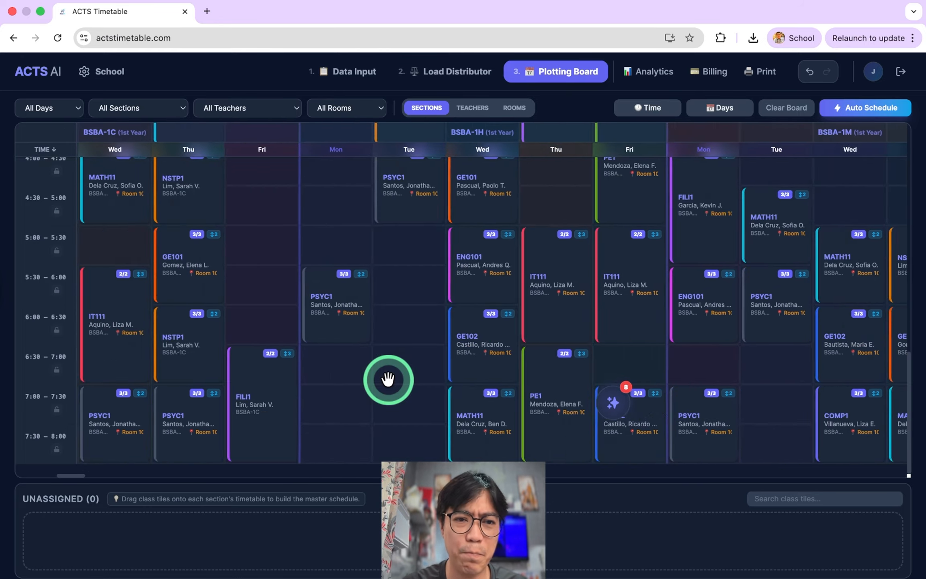
scroll(416, 389, up, 1)
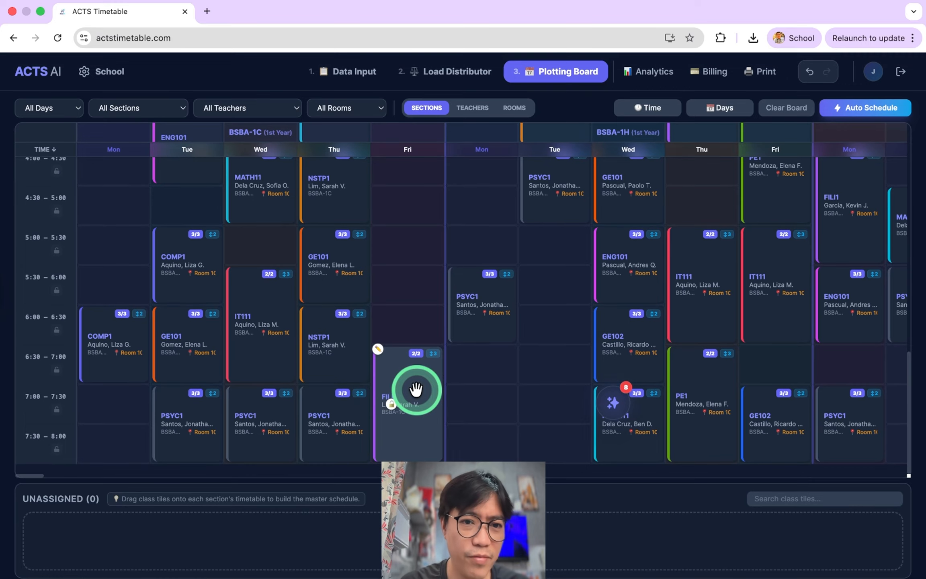
scroll(400, 281, up, 3)
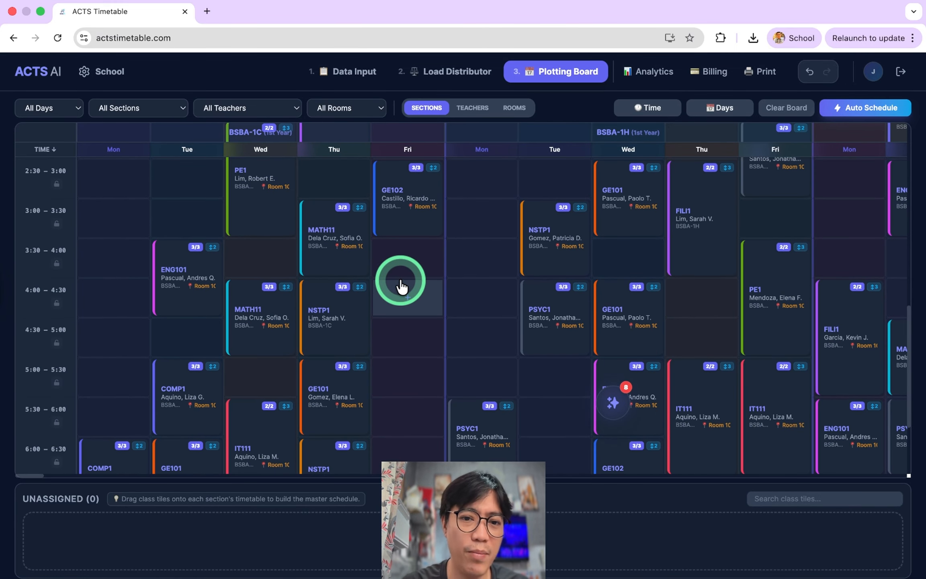
Step: Remove the FILI1 class from BSBA-1C's Friday 6:30–8:00 slots, returning it to the unassigned pool
scroll(401, 285, down, 3)
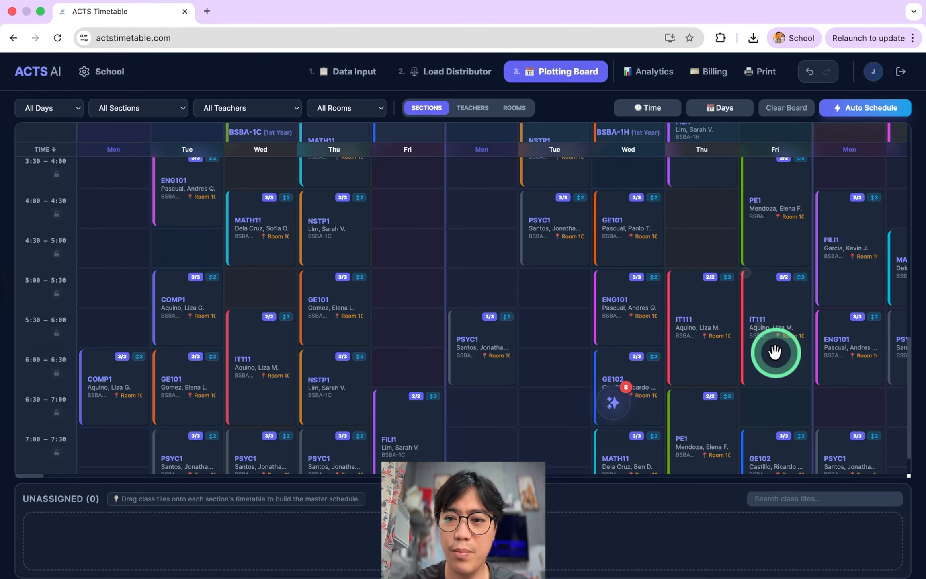
scroll(398, 393, down, 1)
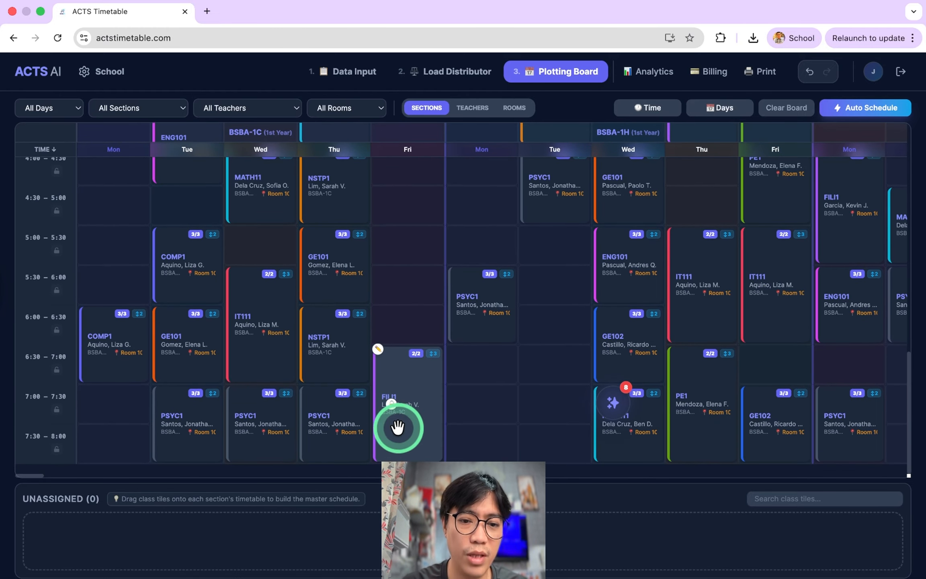
scroll(402, 386, up, 5)
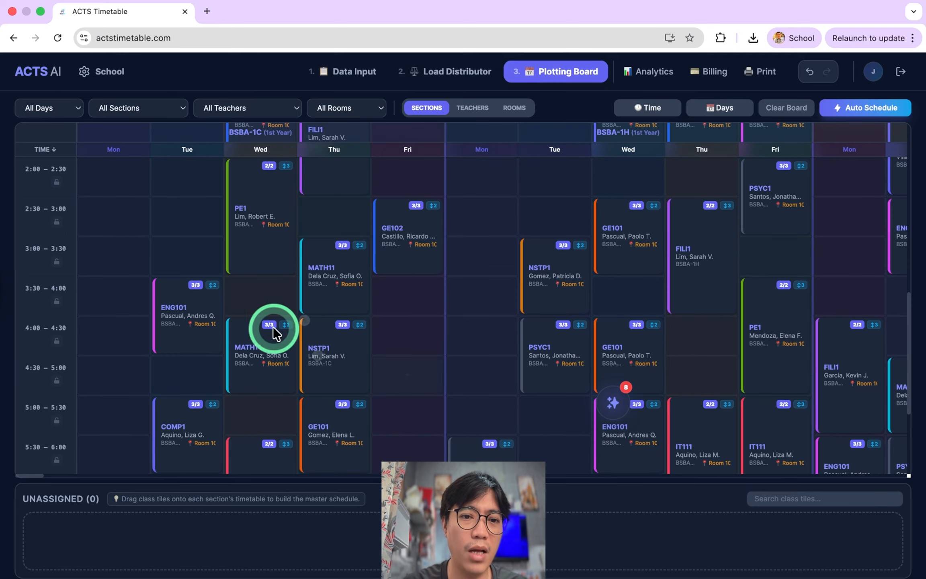
scroll(387, 341, down, 4)
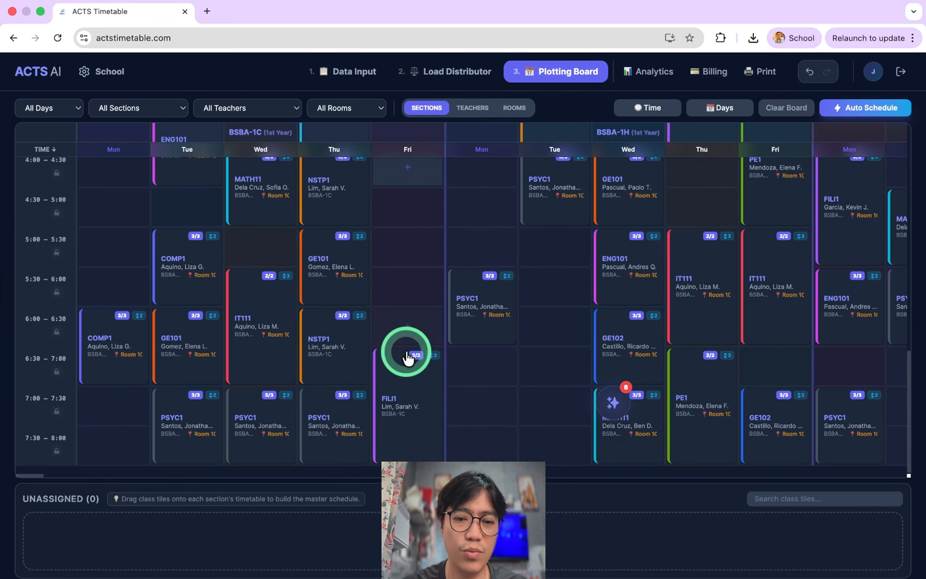
mouse_move(405, 398)
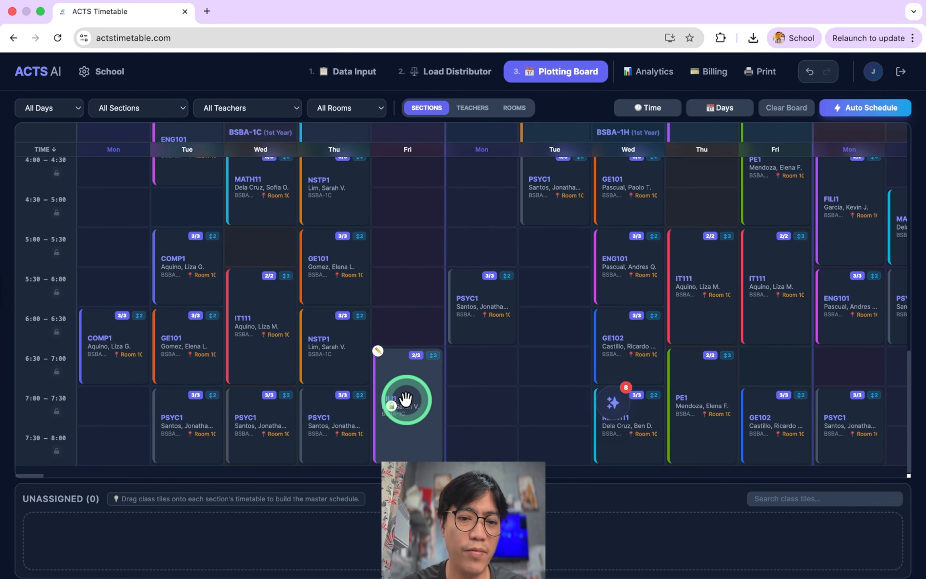
click(377, 349)
click(404, 465)
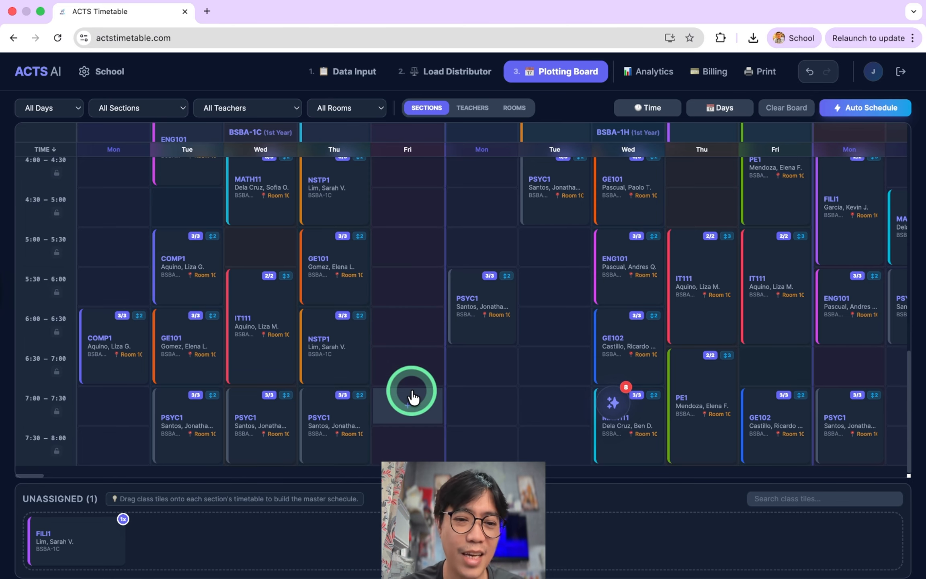
Step: Remove the GE102 class from BSBA-1C's Friday afternoon at 2:30, returning it to the unassigned pool
scroll(412, 390, down, 1)
scroll(412, 348, up, 6)
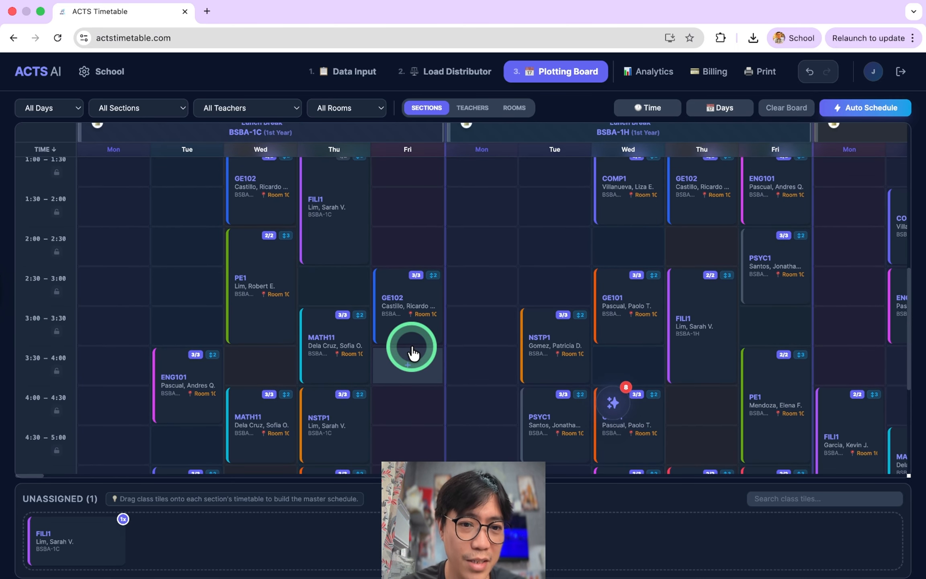
scroll(411, 347, up, 10)
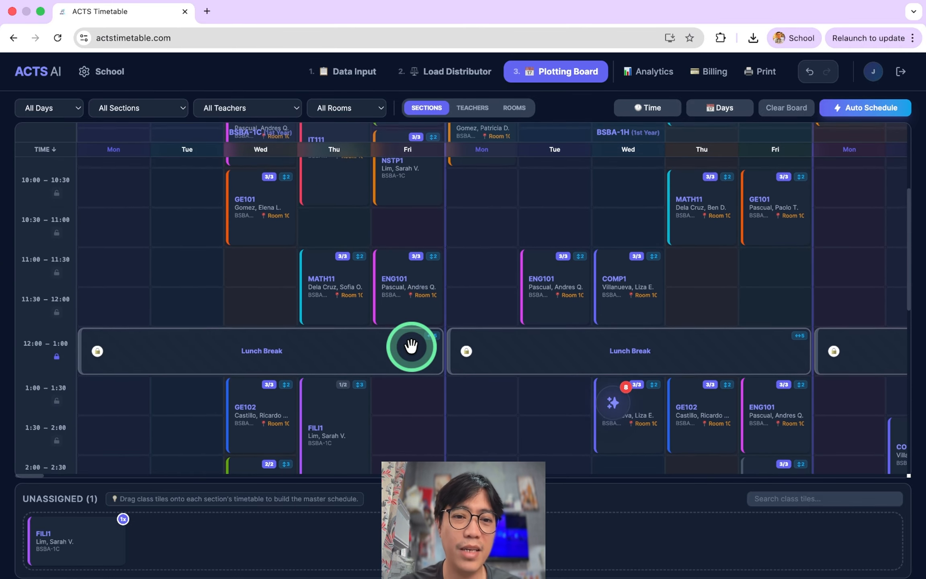
scroll(411, 345, up, 2)
scroll(411, 346, down, 13)
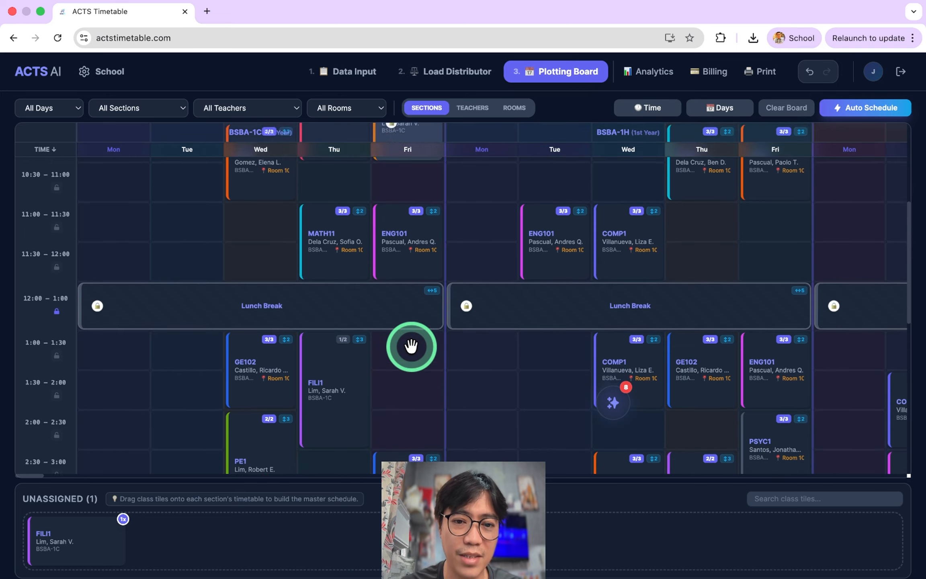
scroll(413, 353, down, 2)
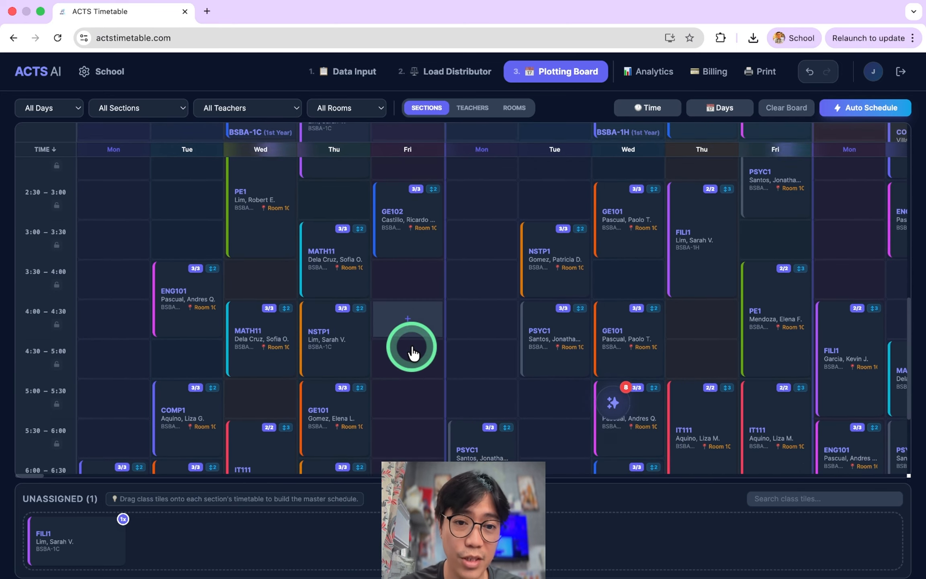
scroll(413, 350, up, 4)
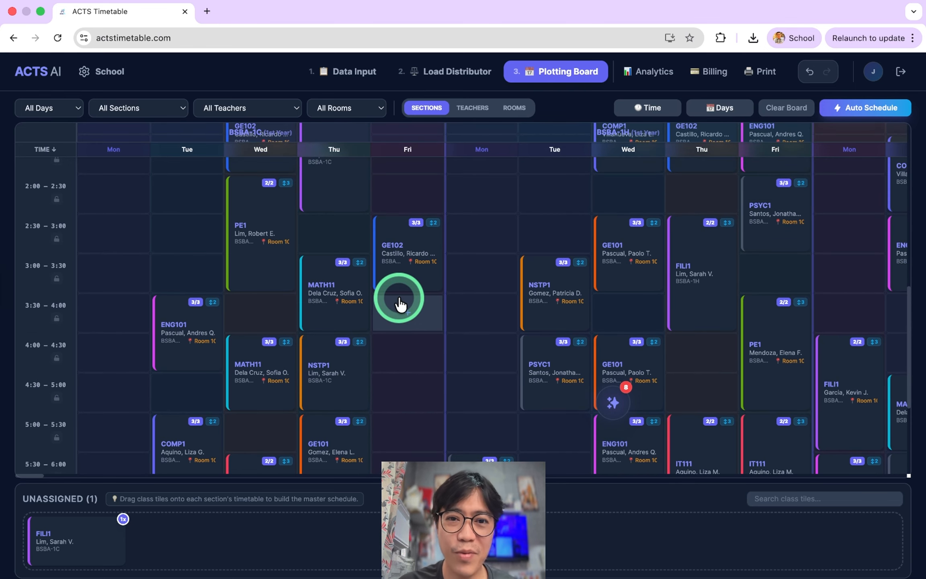
double_click(377, 219)
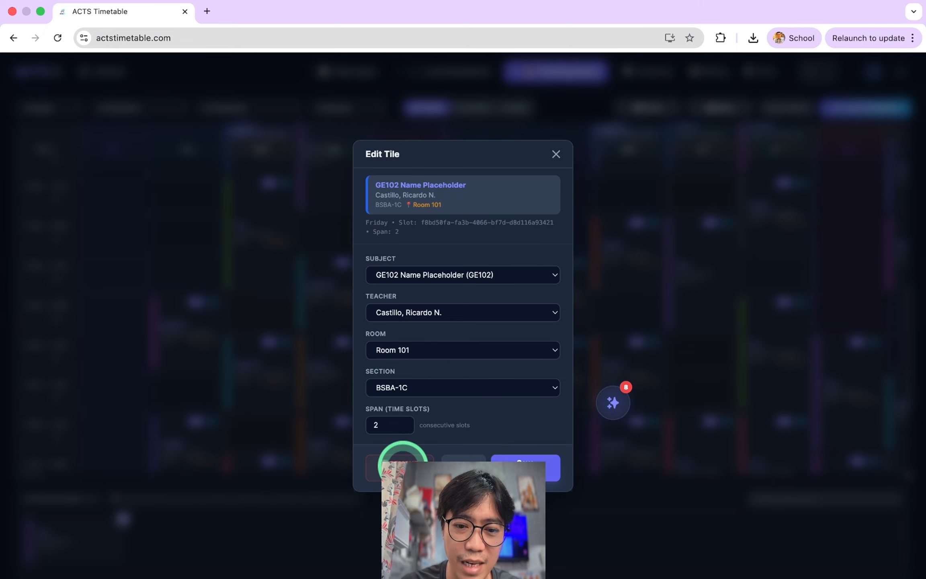
click(400, 466)
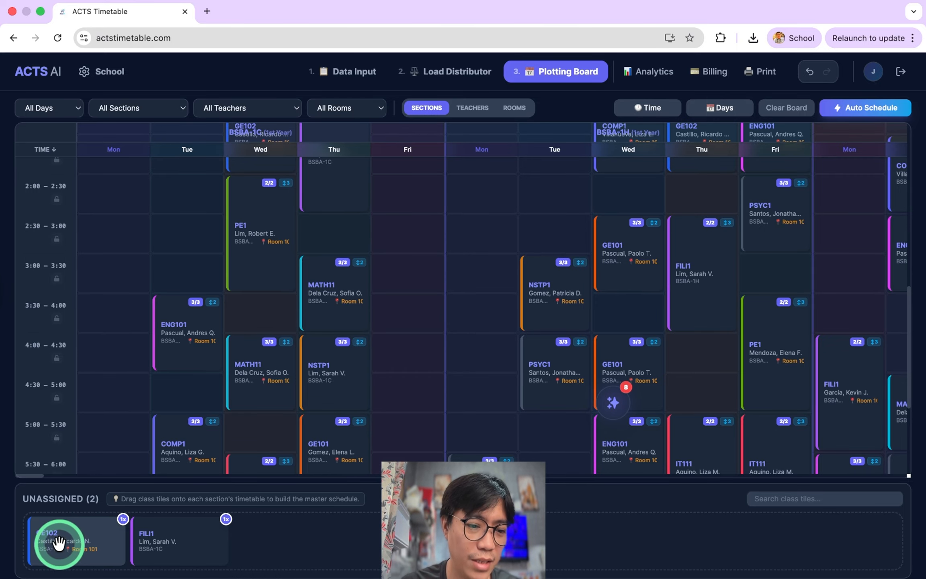
drag(72, 540, 412, 235)
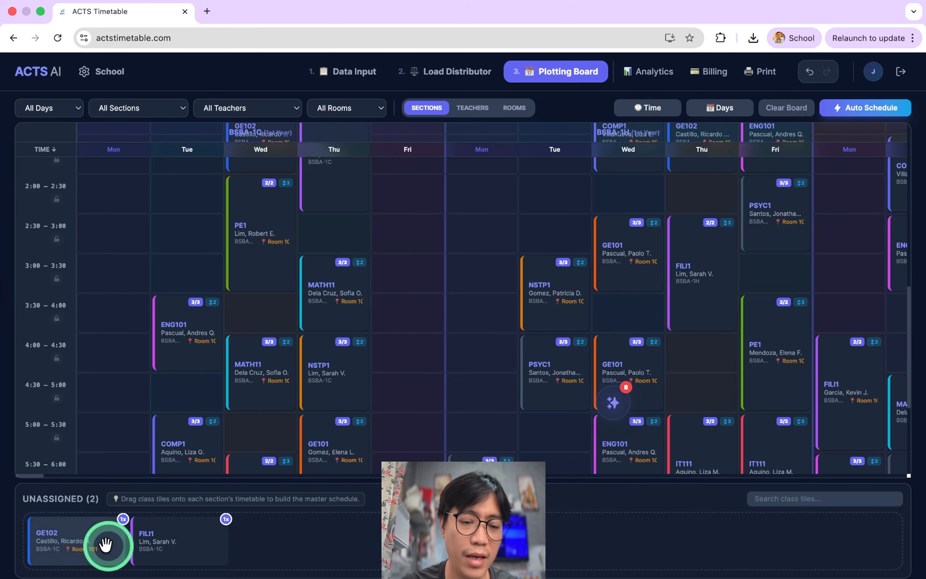
drag(106, 545, 408, 327)
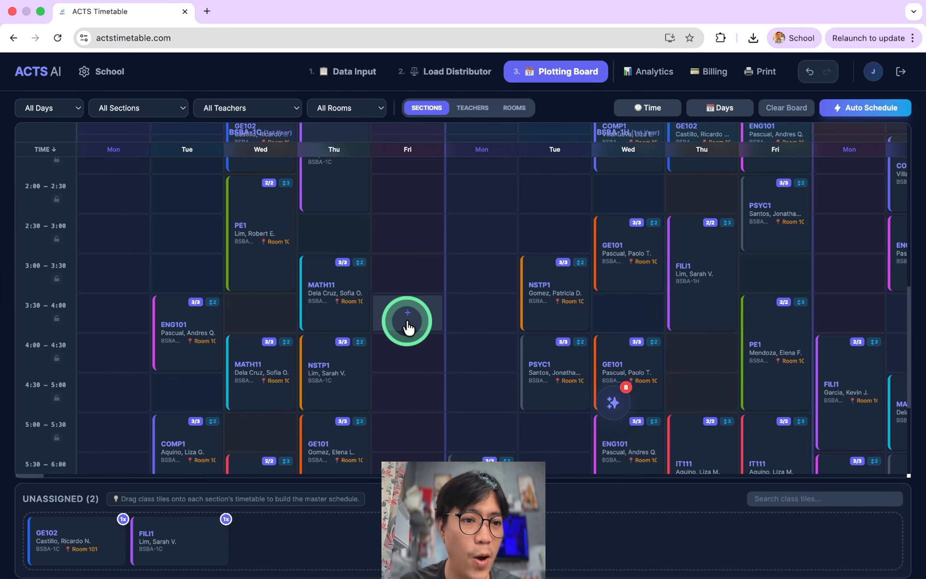
Step: Add a custom activity named Pickleball Fridays in BSBA-1C's Friday 3:00–3:30 slot
scroll(408, 327, down, 3)
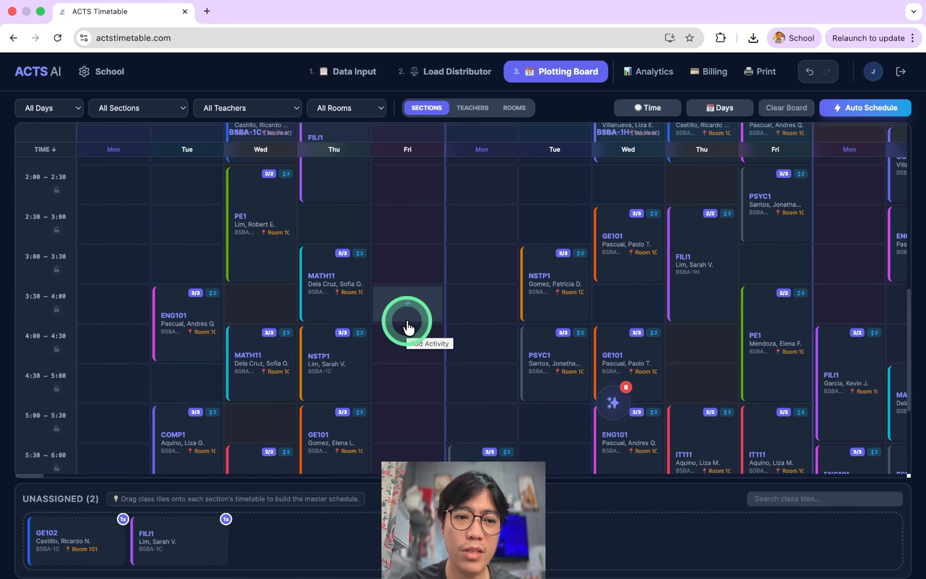
drag(400, 302, 409, 231)
click(409, 231)
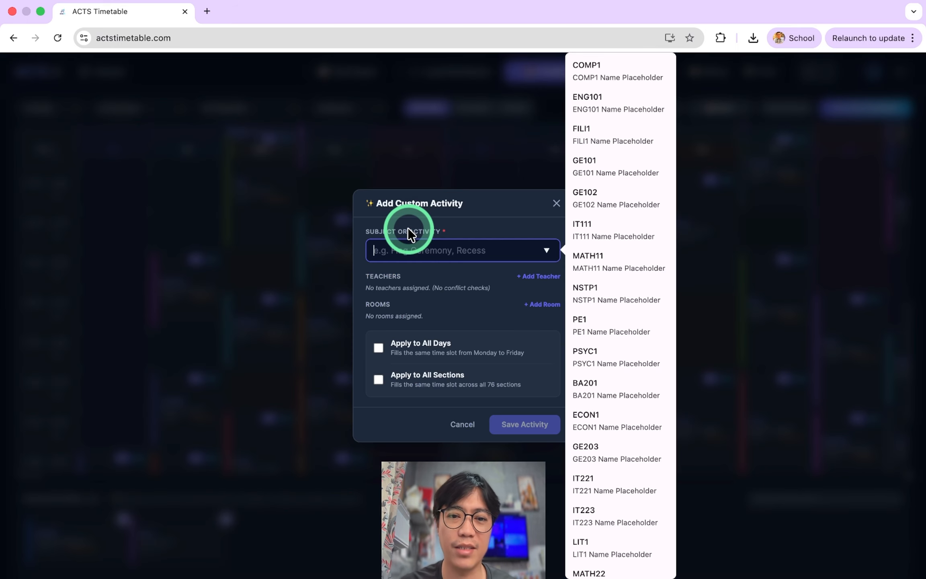
text(Pickleball Fridays)
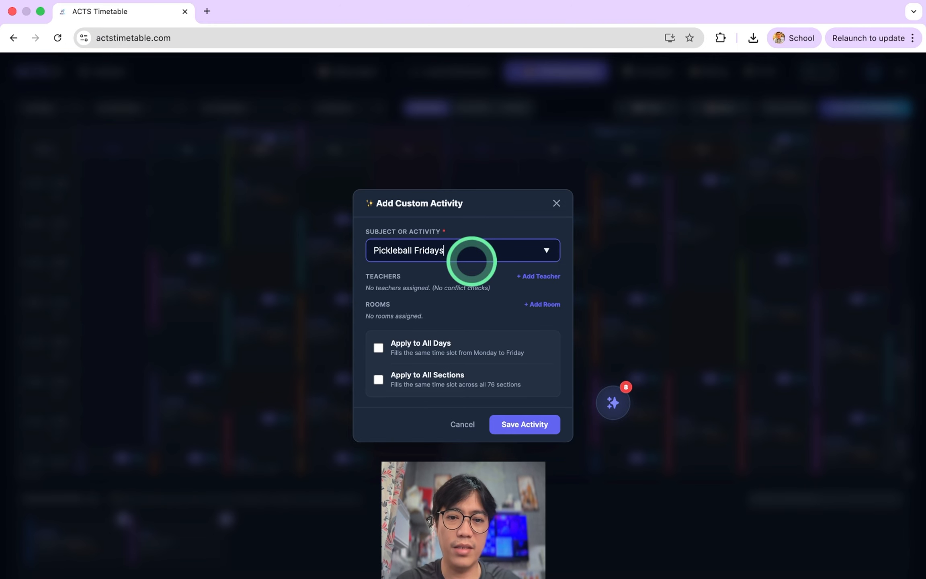
click(525, 427)
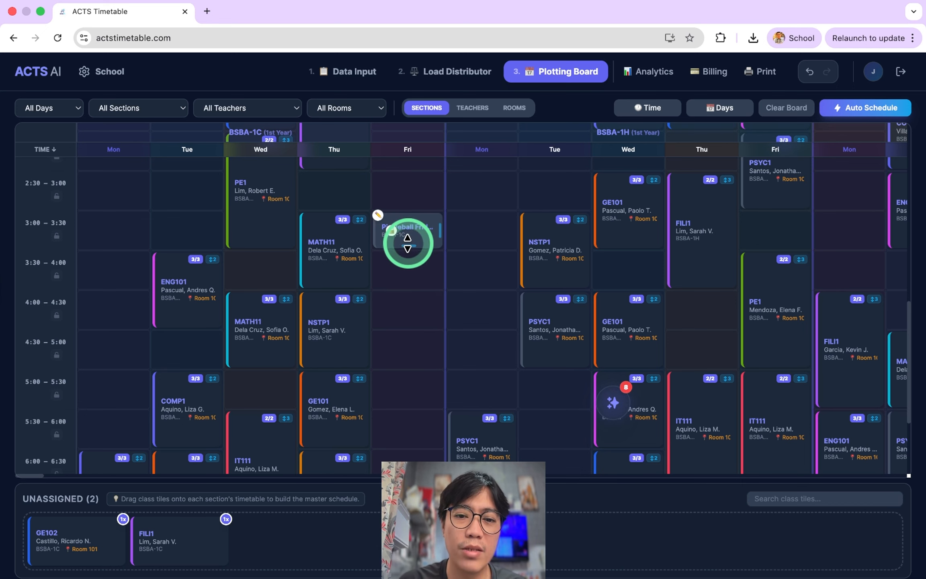
Step: Extend BSBA-1C's Pickleball Fridays activity to 8:00 so that it spans 10 consecutive time slots
drag(407, 244, 407, 470)
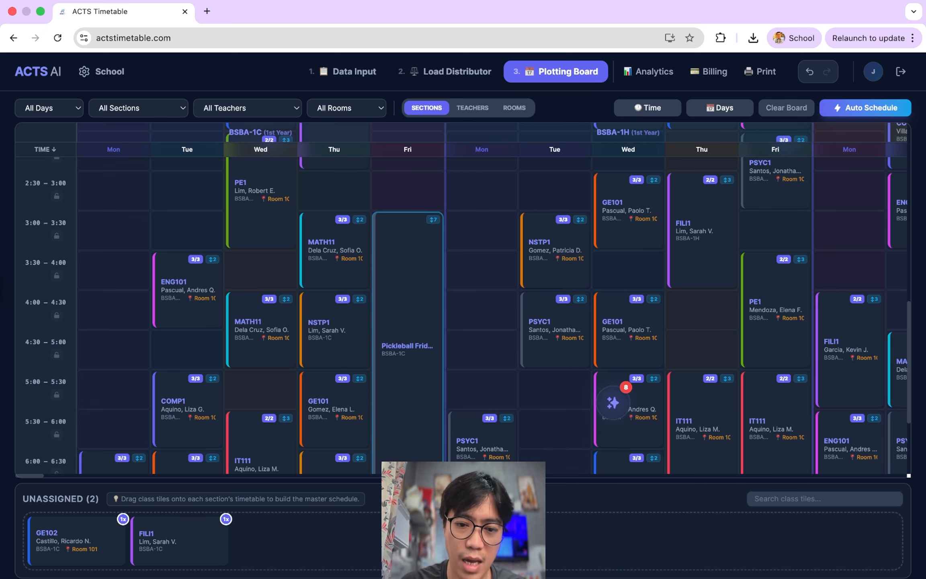
scroll(408, 391, down, 4)
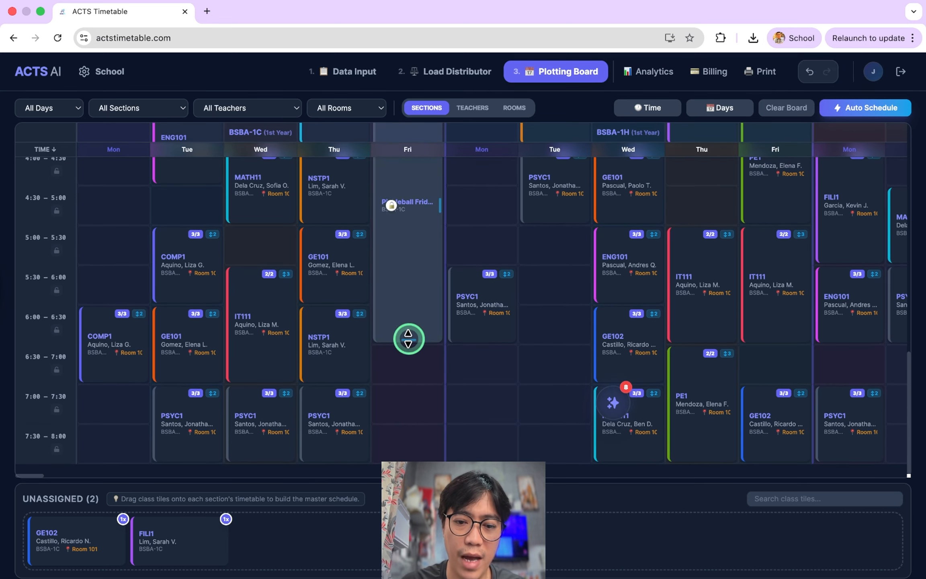
drag(408, 338, 408, 459)
Step: Sync the Pickleball Fridays activity across all sections and overwrite the existing class tiles in its time slots
scroll(405, 356, up, 3)
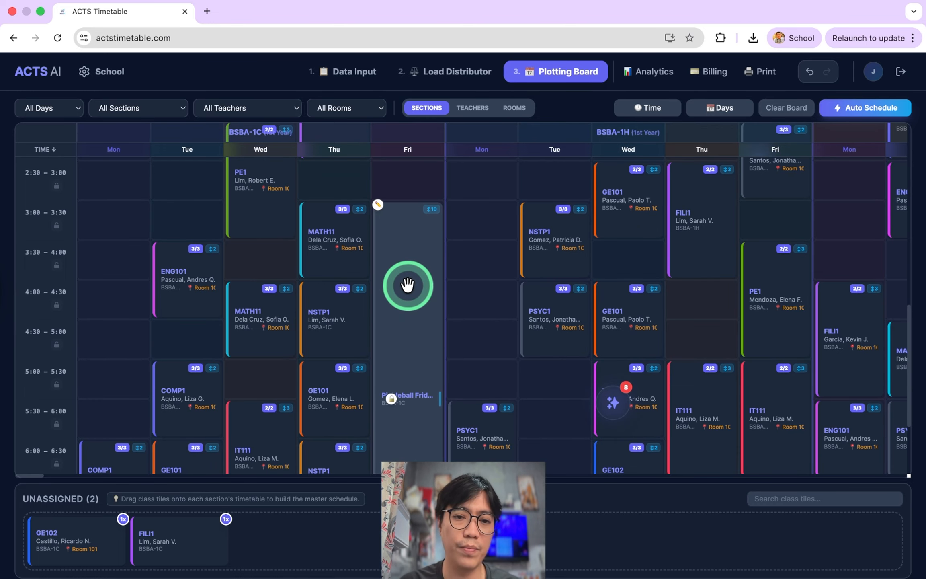
scroll(398, 313, down, 2)
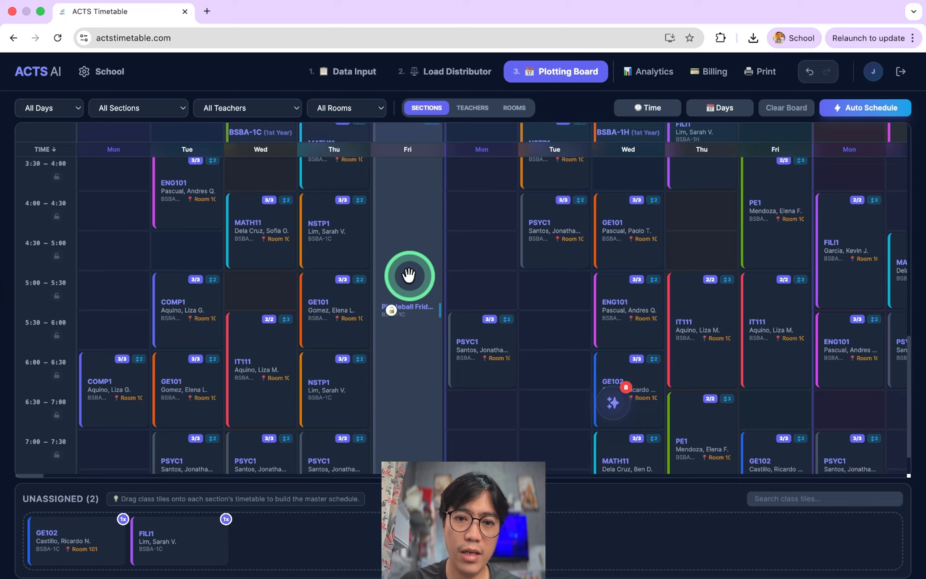
scroll(410, 276, up, 2)
scroll(409, 372, down, 2)
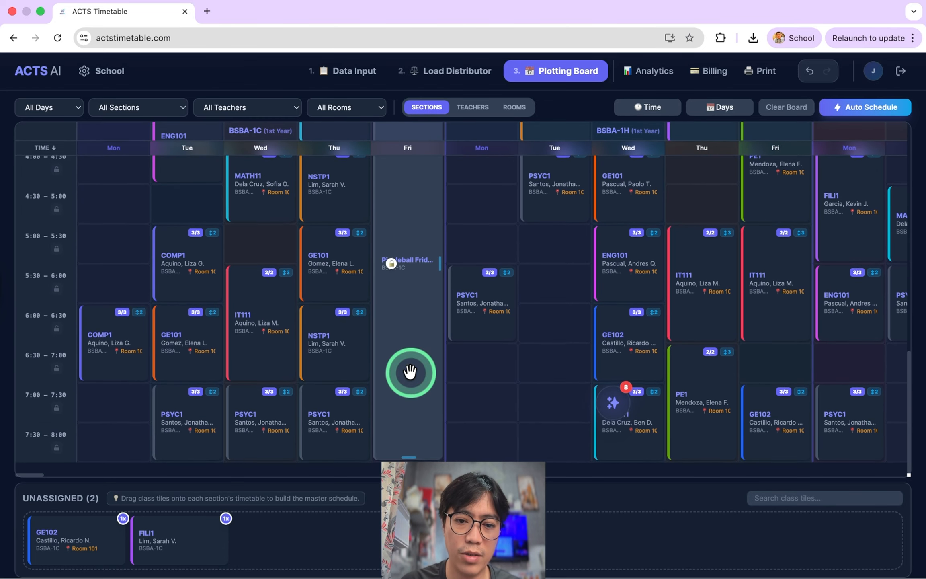
scroll(410, 321, up, 3)
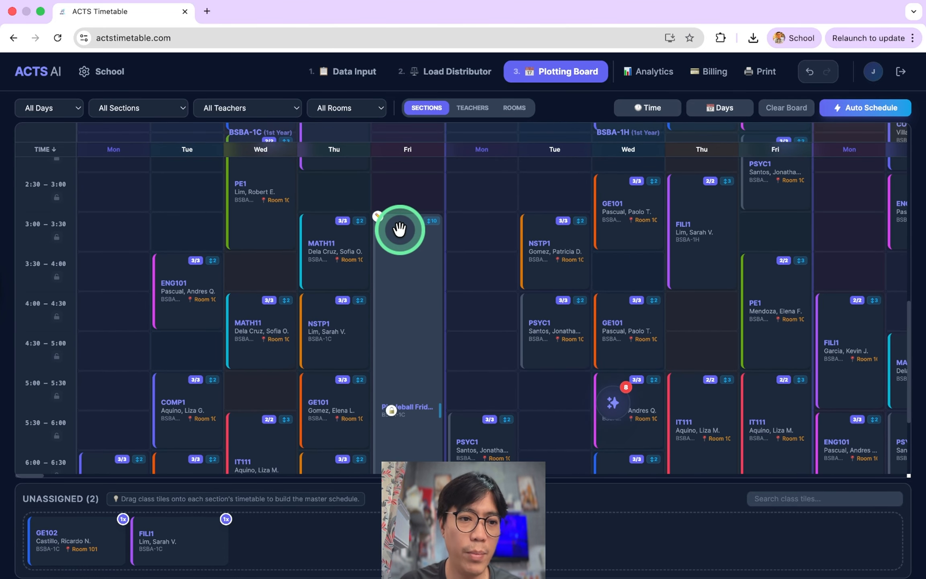
scroll(401, 345, down, 4)
scroll(409, 320, up, 3)
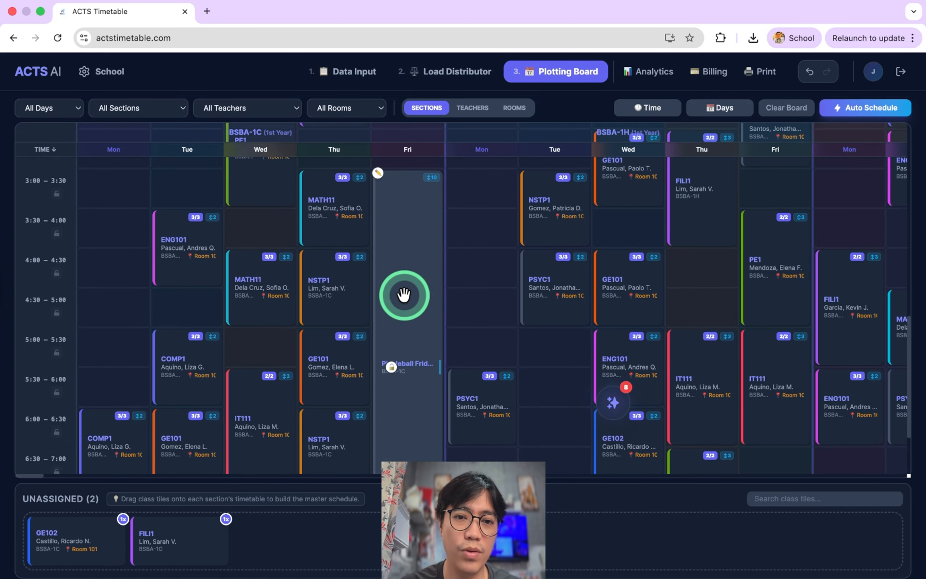
scroll(404, 295, up, 1)
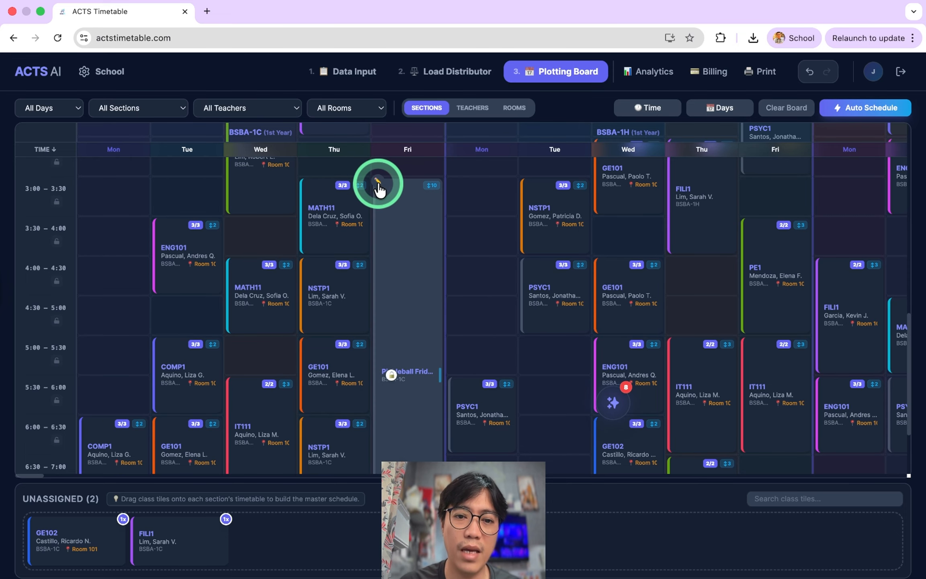
click(380, 183)
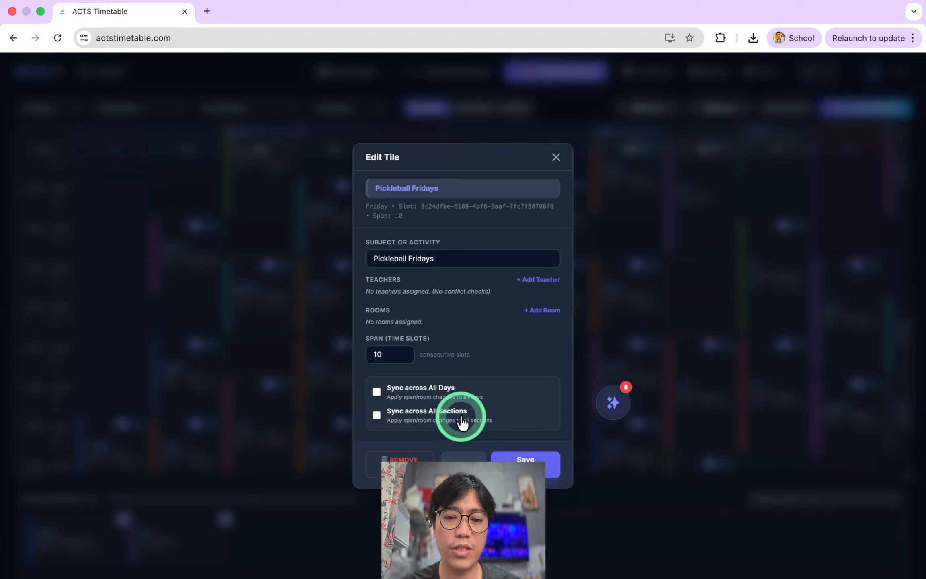
click(378, 415)
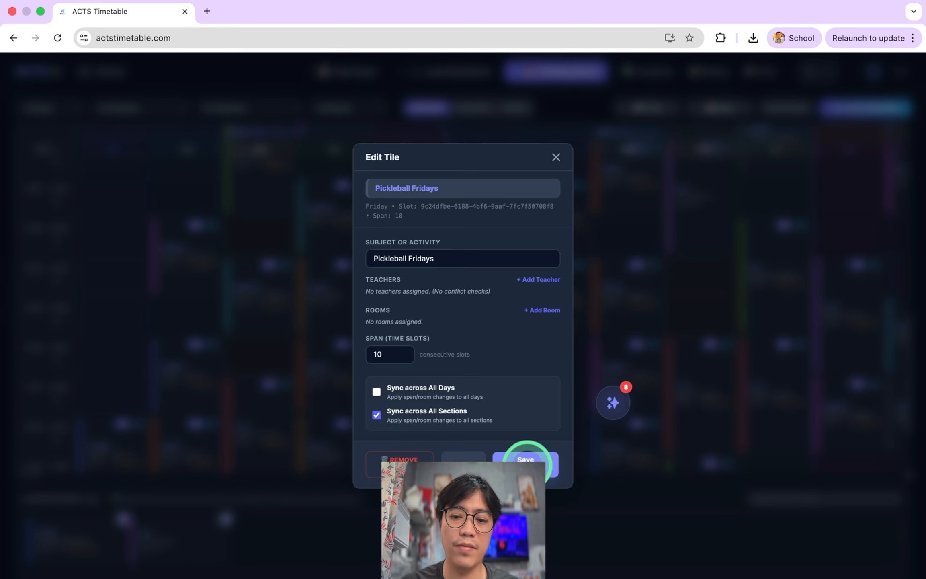
click(526, 460)
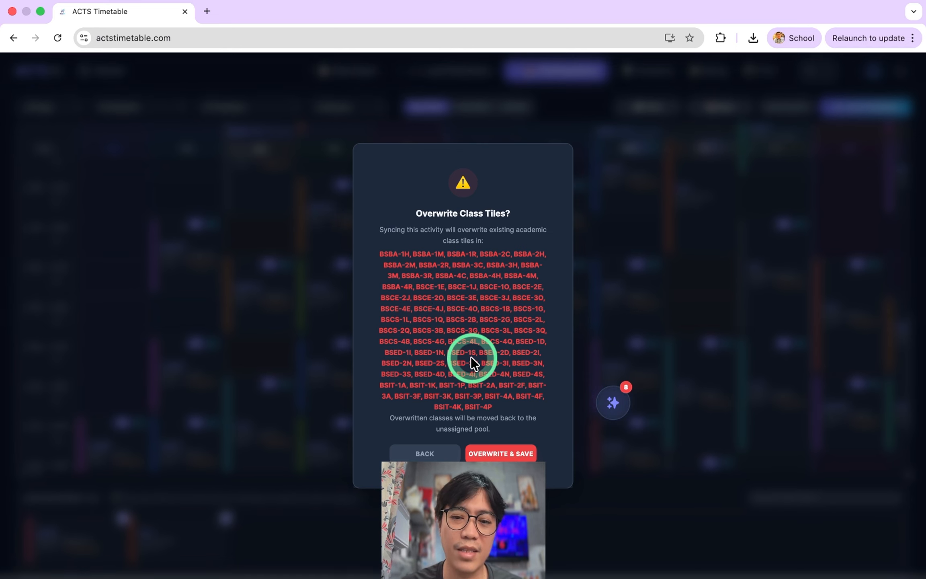
click(501, 455)
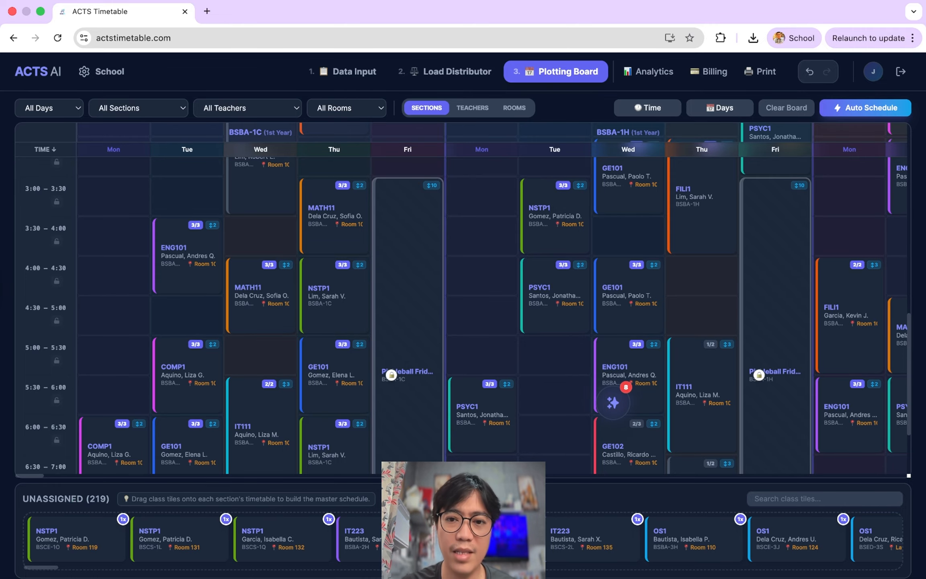
Step: Review the Friday Pickleball blocks across the neighbouring sections, returning to the morning schedules of BSBA-1C and BSBA-1H
scroll(463, 540, right, 5)
scroll(463, 540, left, 6)
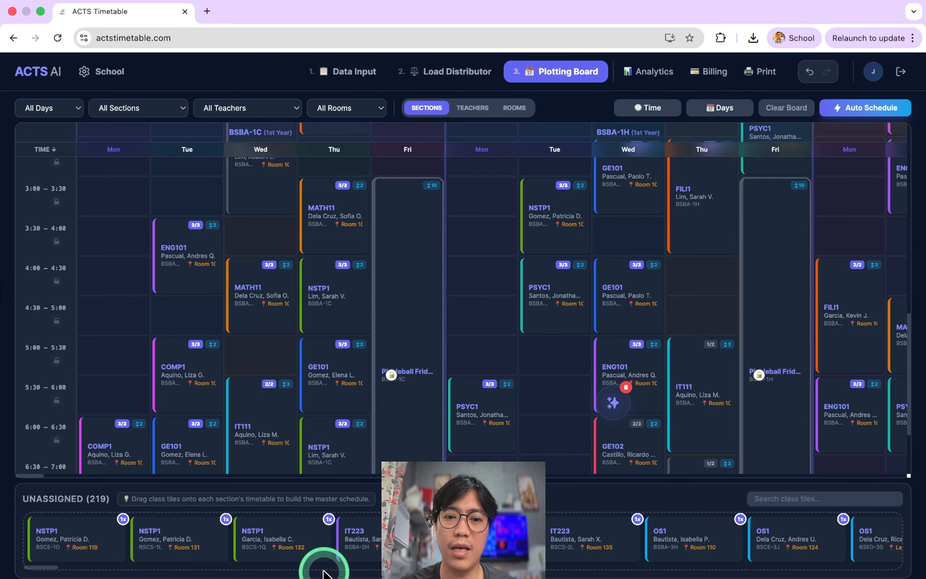
scroll(598, 361, right, 3)
scroll(311, 373, right, 15)
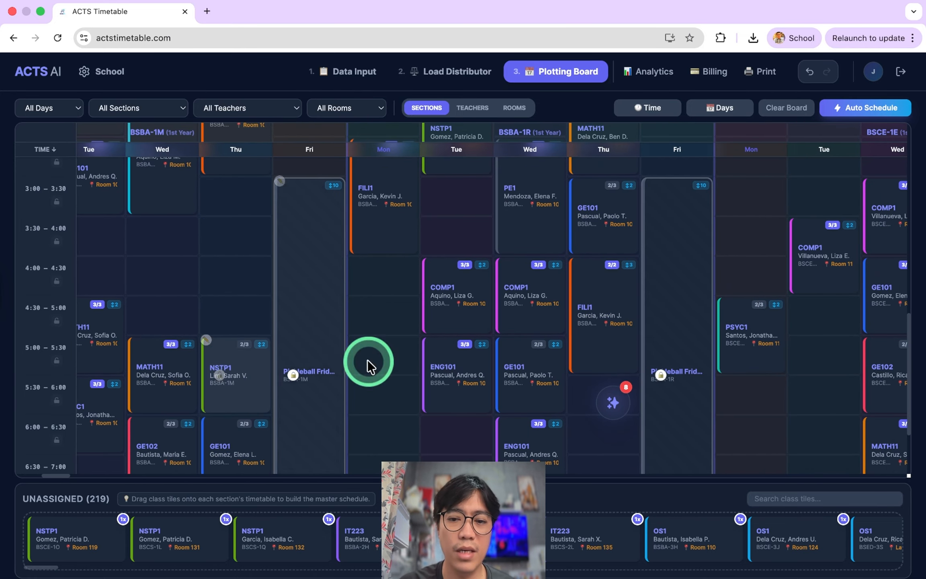
scroll(643, 373, left, 15)
scroll(633, 367, left, 5)
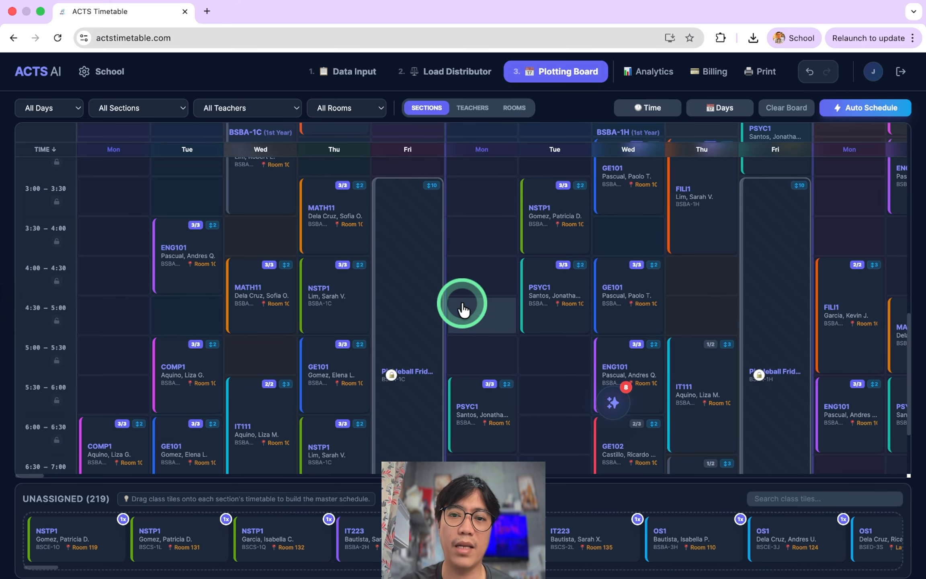
scroll(462, 307, up, 10)
scroll(463, 308, up, 1)
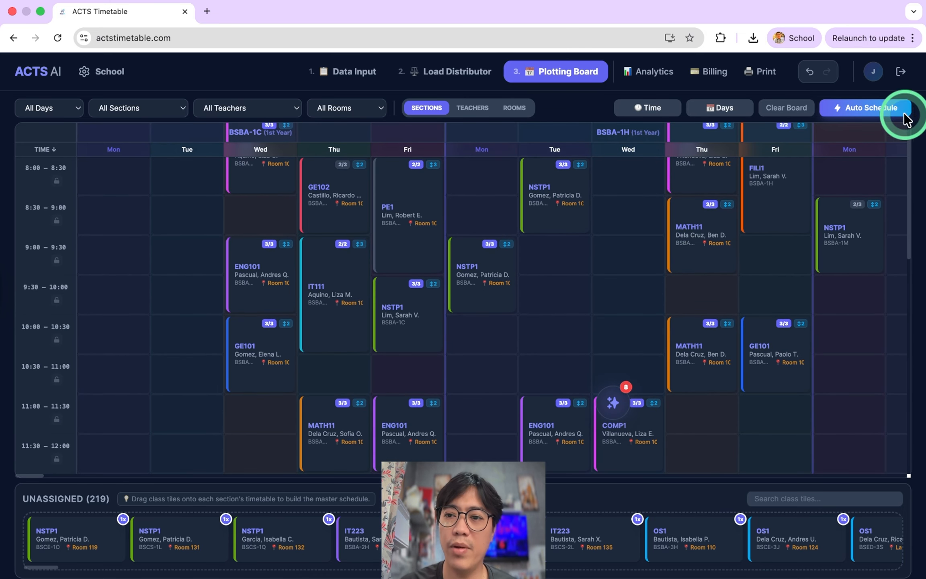
Step: Auto-schedule the remaining classes using Power Solve Mode with negotiation across all sections enabled
click(870, 109)
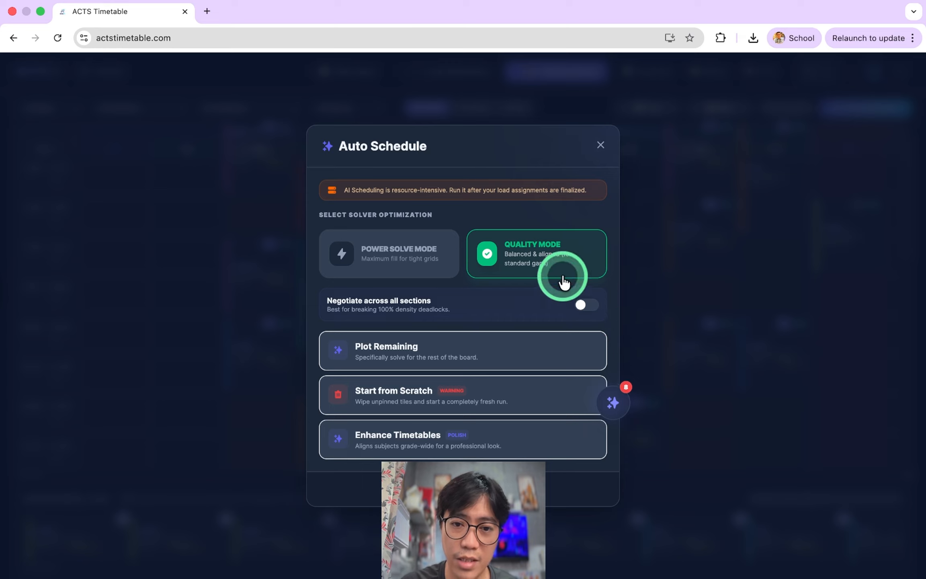
click(401, 260)
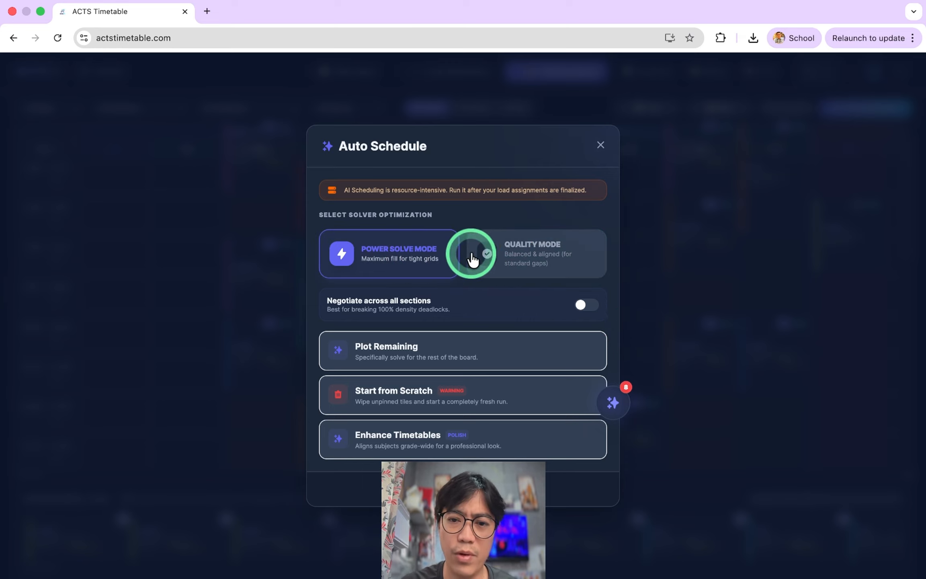
click(563, 261)
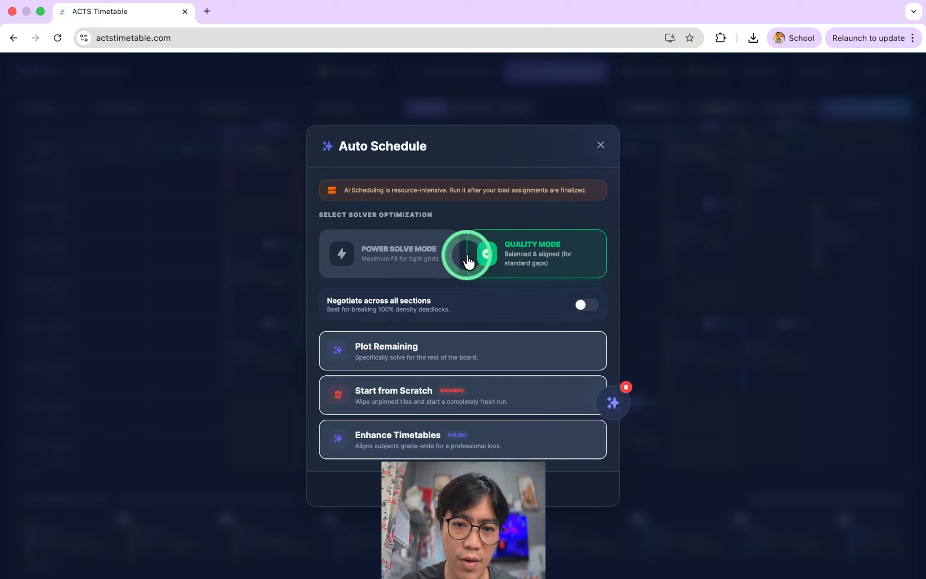
click(392, 263)
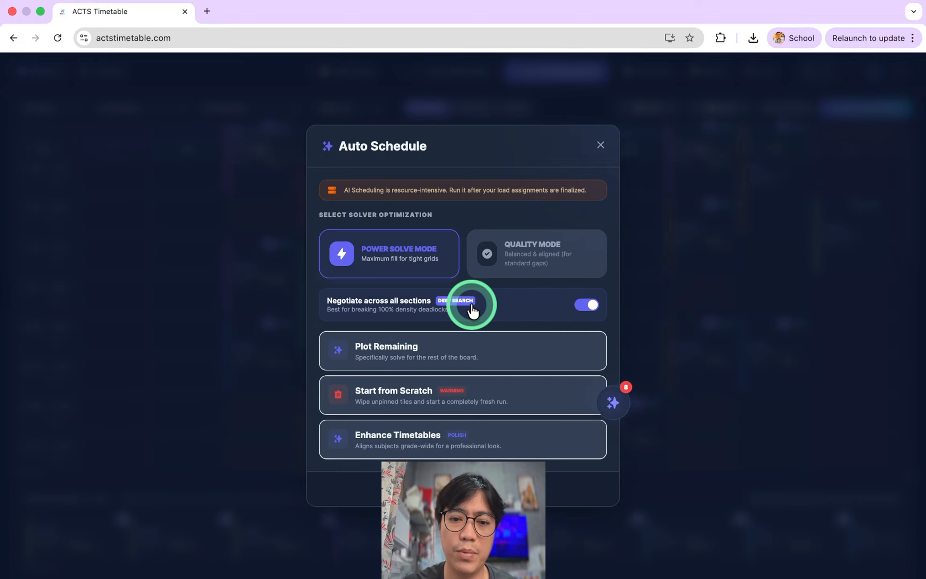
click(381, 350)
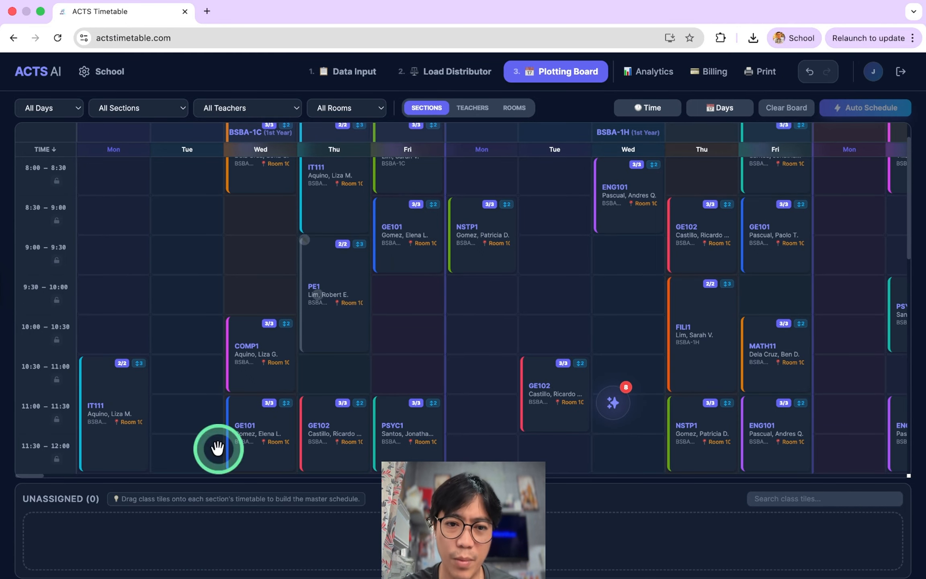
Step: Review the auto-scheduled timetables of BSBA-1C and BSBA-1H from morning to evening, including the Friday Pickleball blocks
scroll(562, 274, up, 2)
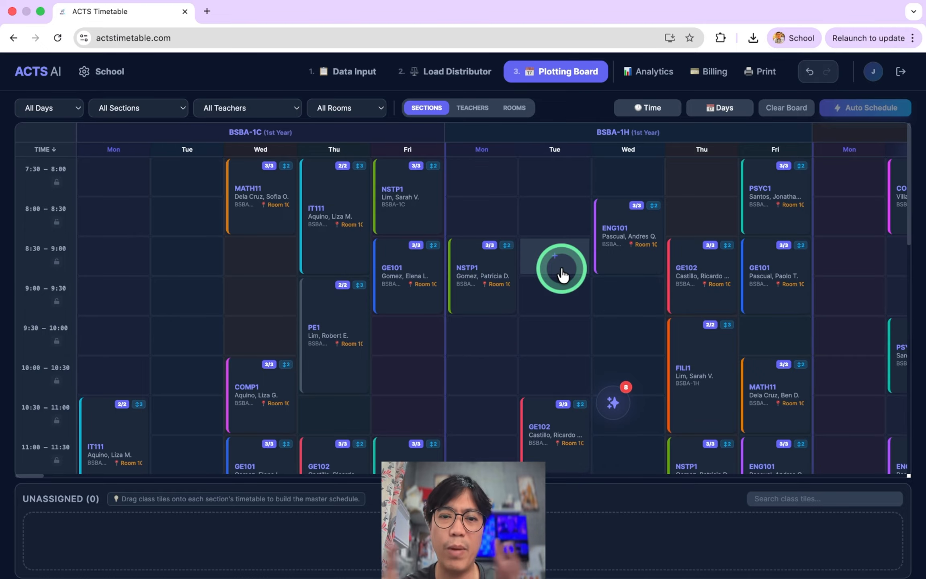
scroll(513, 364, down, 5)
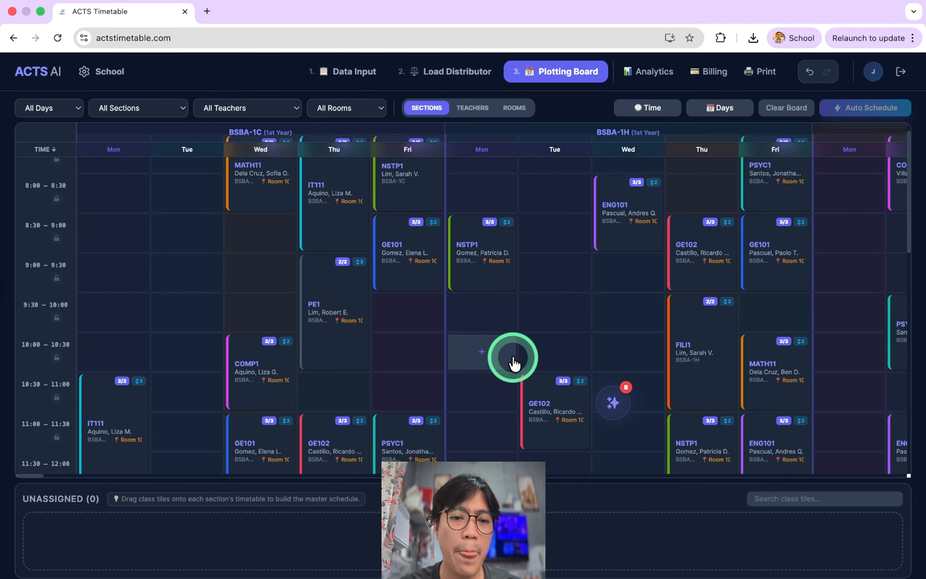
scroll(513, 363, down, 6)
scroll(513, 364, up, 12)
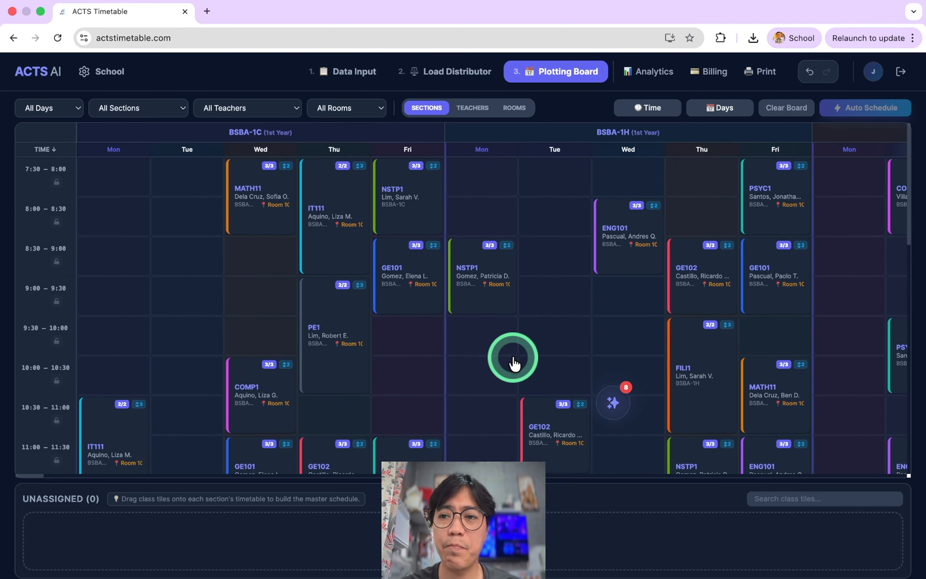
scroll(512, 363, down, 4)
scroll(513, 364, down, 12)
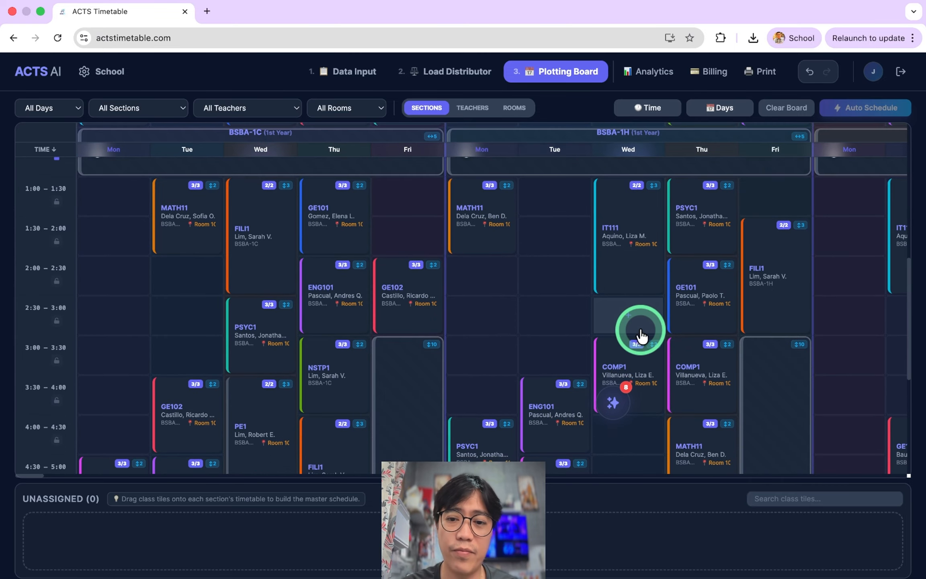
scroll(640, 330, down, 2)
scroll(639, 329, up, 5)
scroll(520, 361, down, 4)
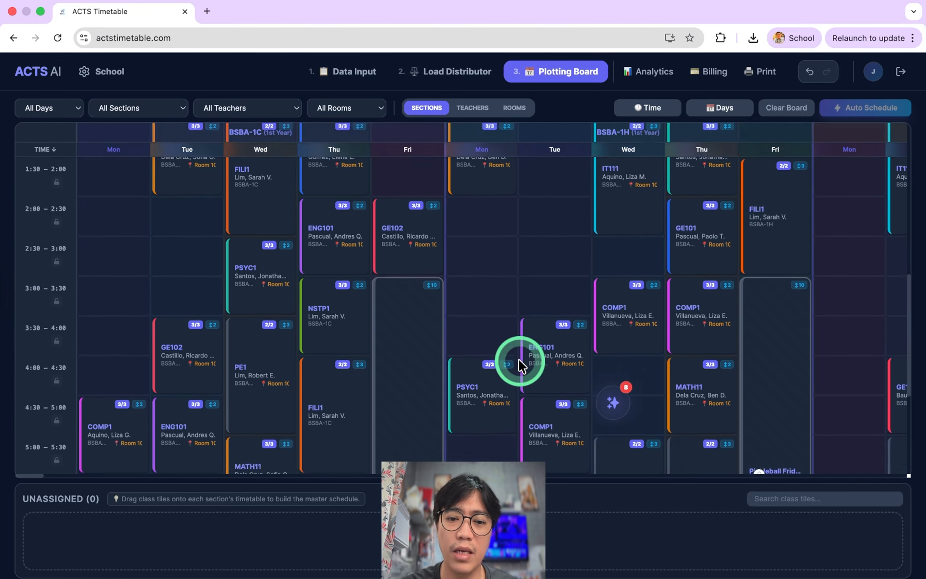
scroll(400, 301, down, 2)
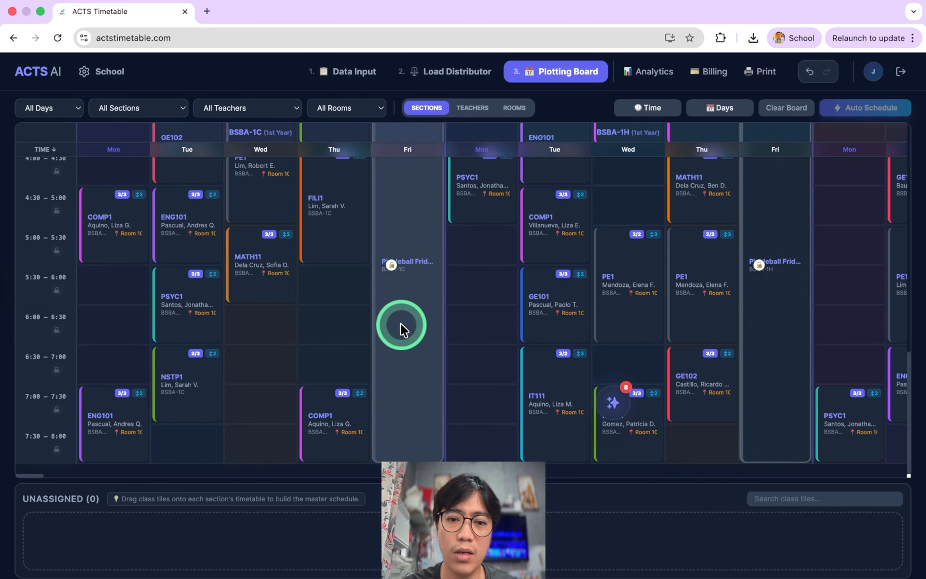
scroll(523, 320, up, 8)
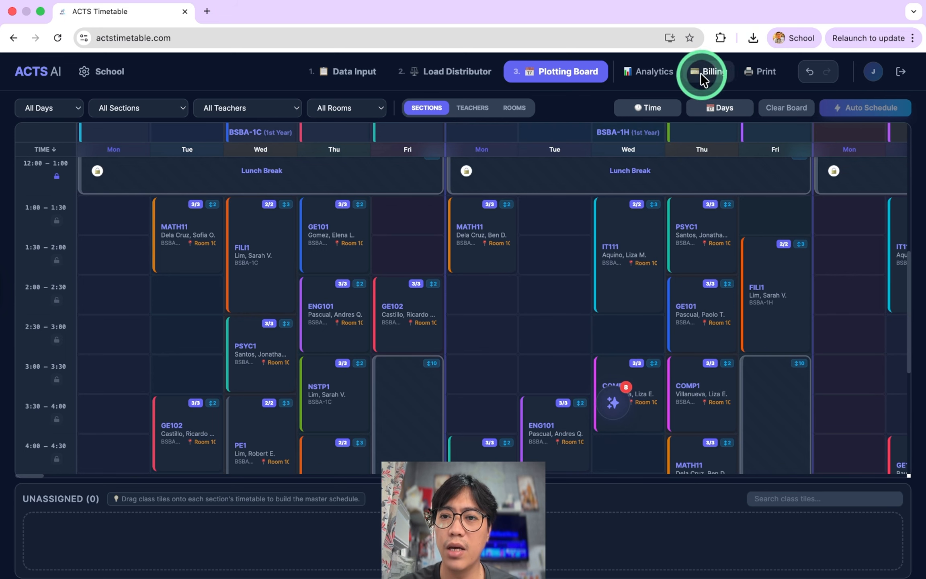
Step: Preview the printable section timetables for all sections, look through the pages, and cancel printing
click(763, 72)
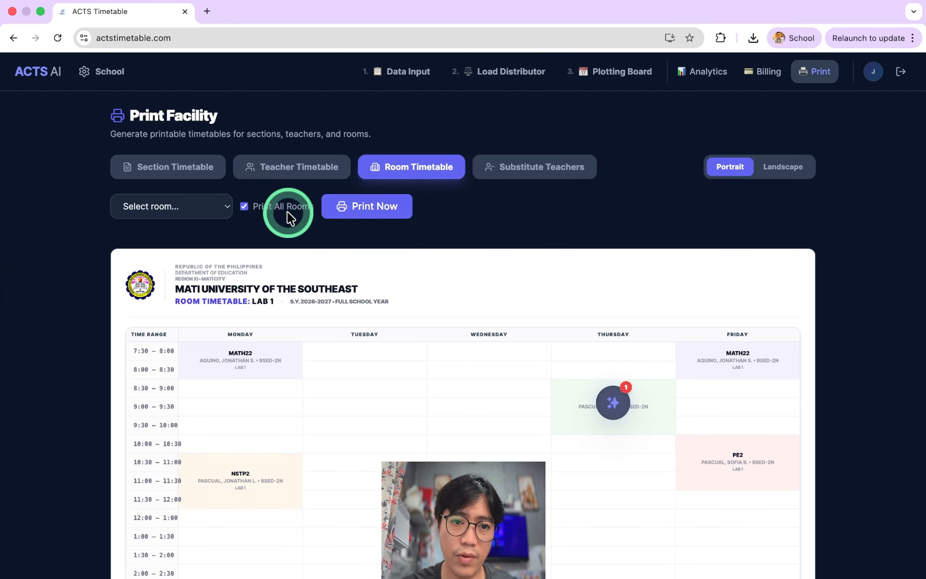
click(197, 169)
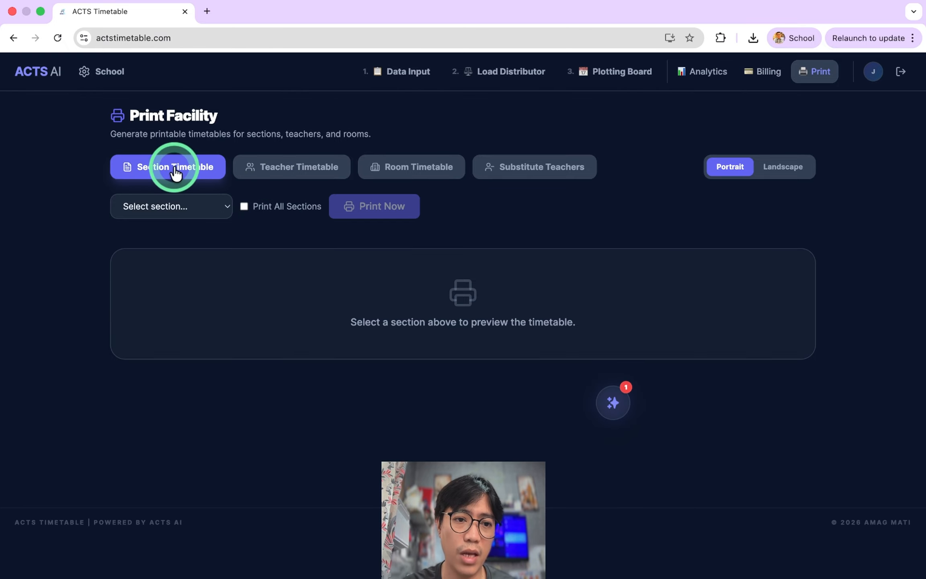
click(244, 205)
click(371, 209)
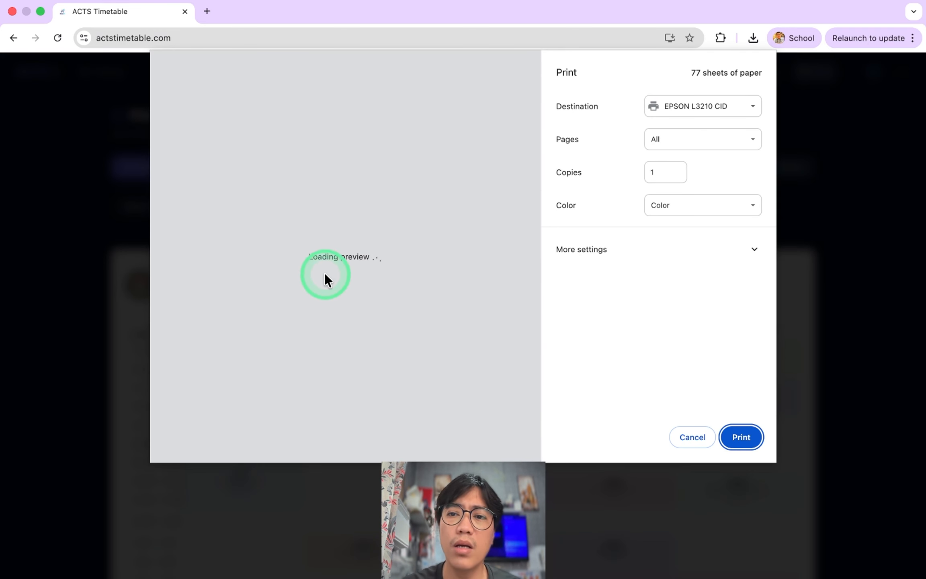
scroll(333, 293, down, 10)
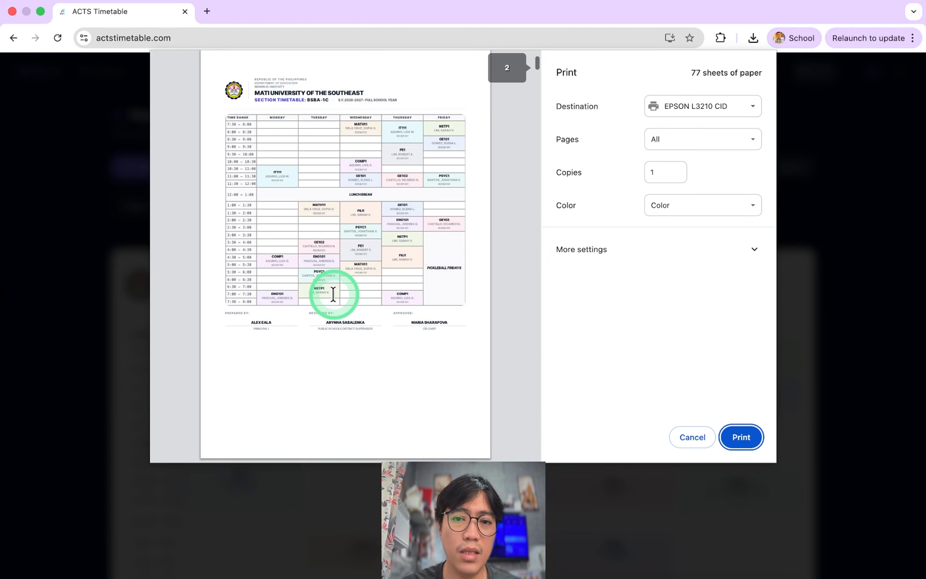
scroll(333, 294, down, 20)
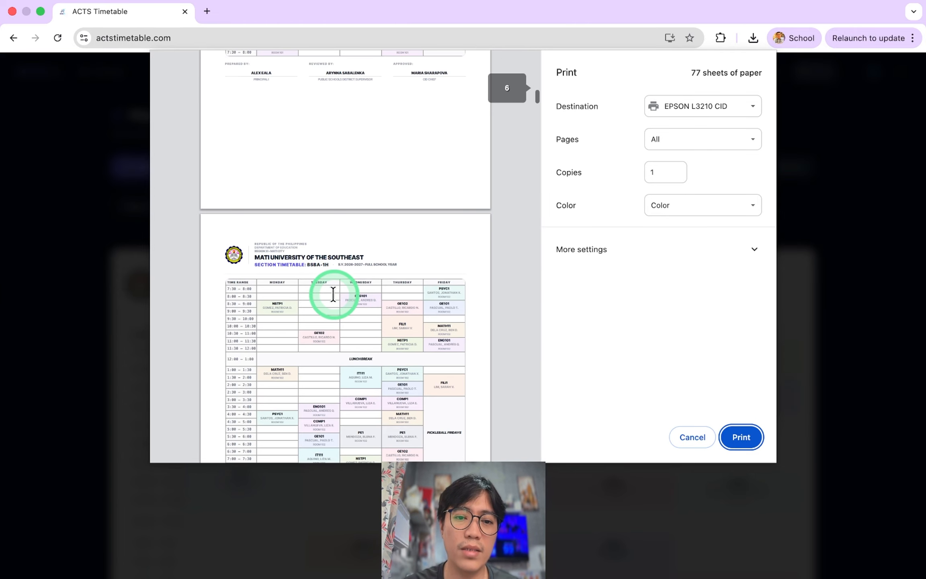
scroll(333, 294, down, 20)
scroll(333, 294, down, 20)
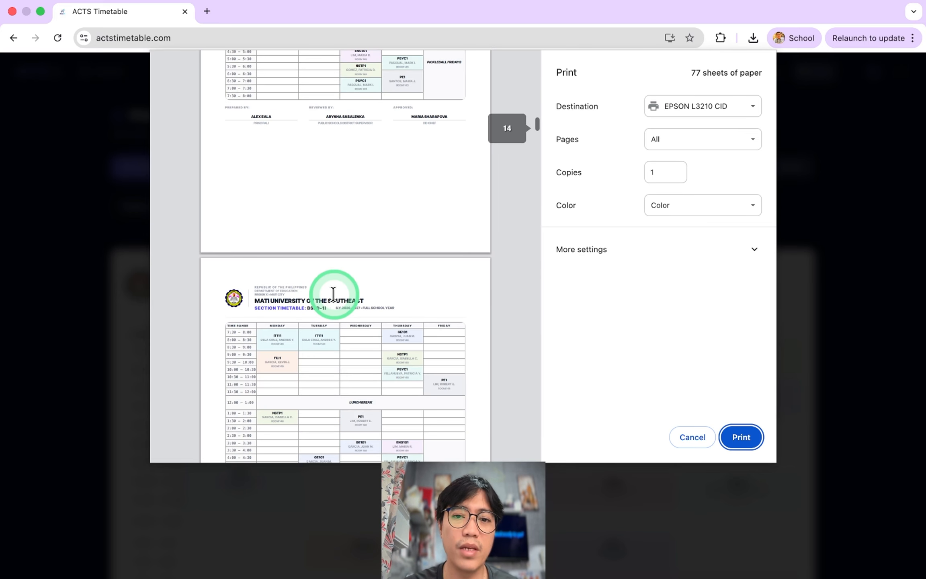
click(693, 437)
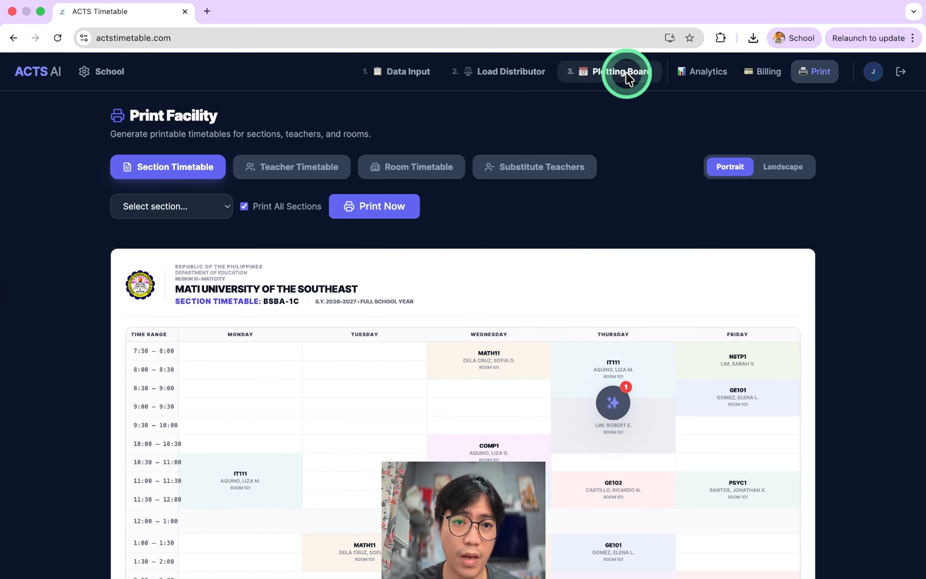
Step: Return to the Plotting Board and clear only the unlocked tiles, preserving manual locks and custom activities
click(626, 72)
click(324, 350)
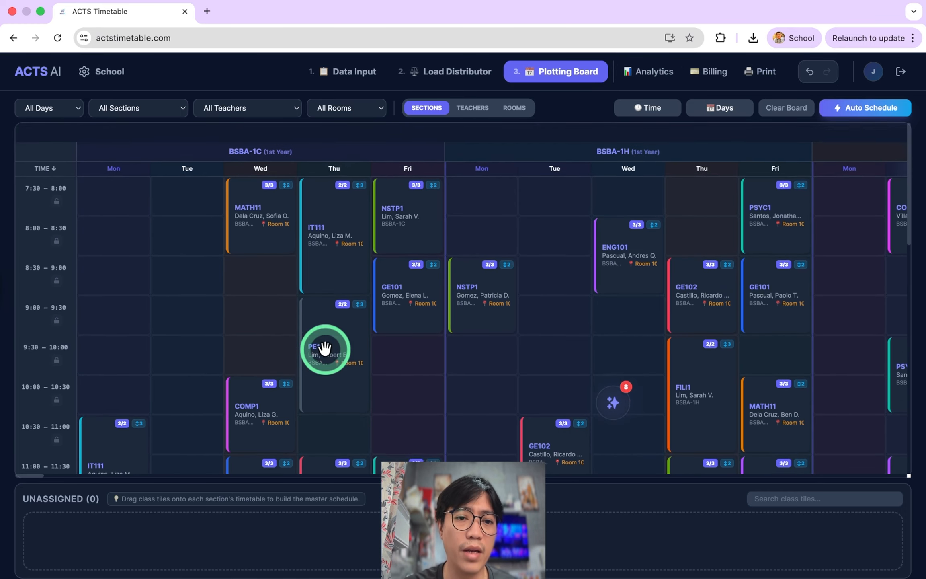
scroll(325, 348, down, 1)
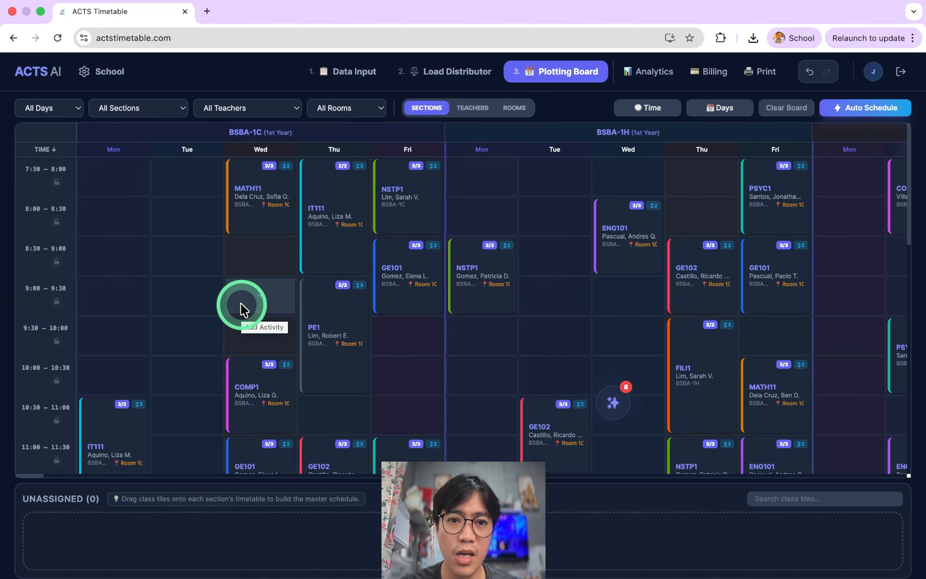
scroll(313, 374, down, 2)
scroll(313, 374, down, 6)
scroll(314, 373, up, 8)
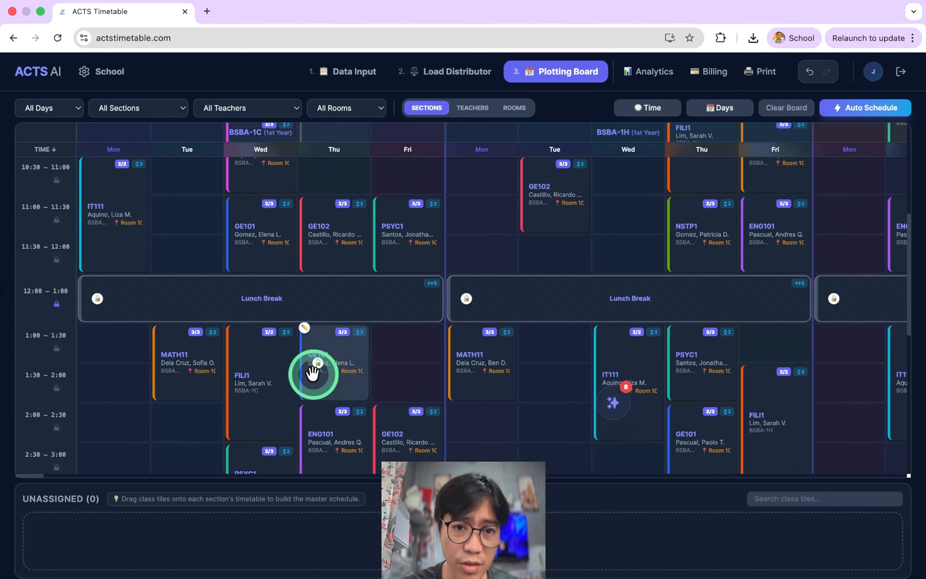
click(803, 119)
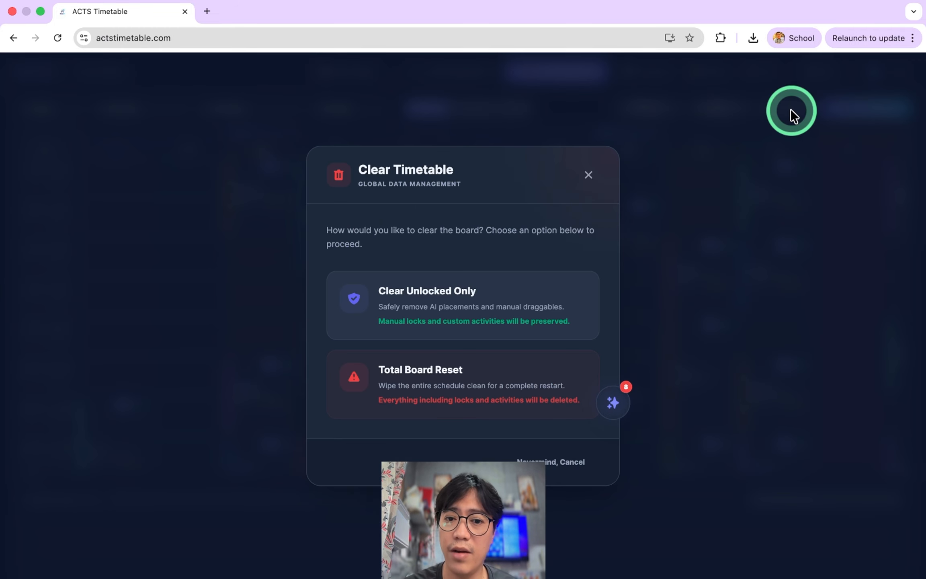
click(468, 290)
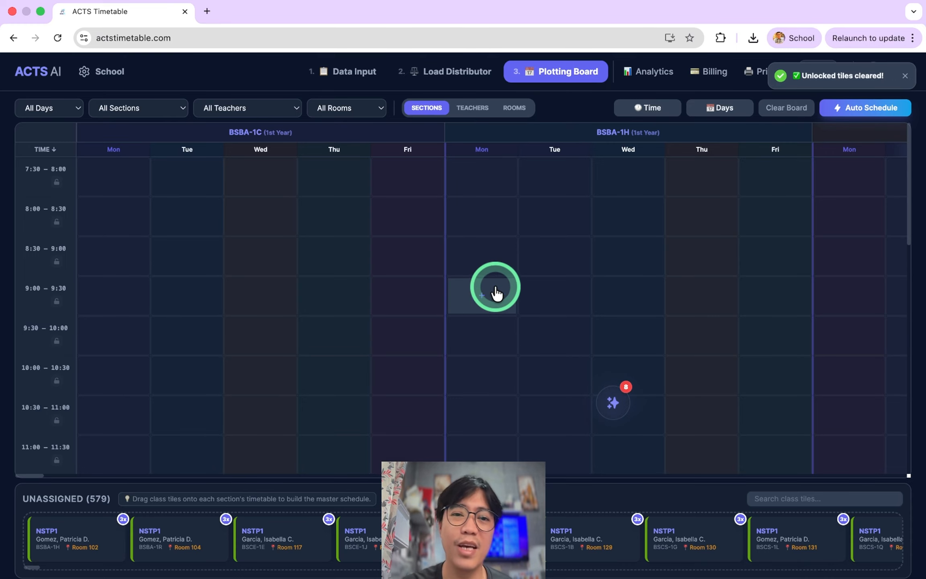
Step: Examine the Lunch Break and Pickleball Fridays blocks on the cleared board, and check the board-clearing options without applying one
scroll(488, 314, down, 5)
scroll(487, 314, down, 10)
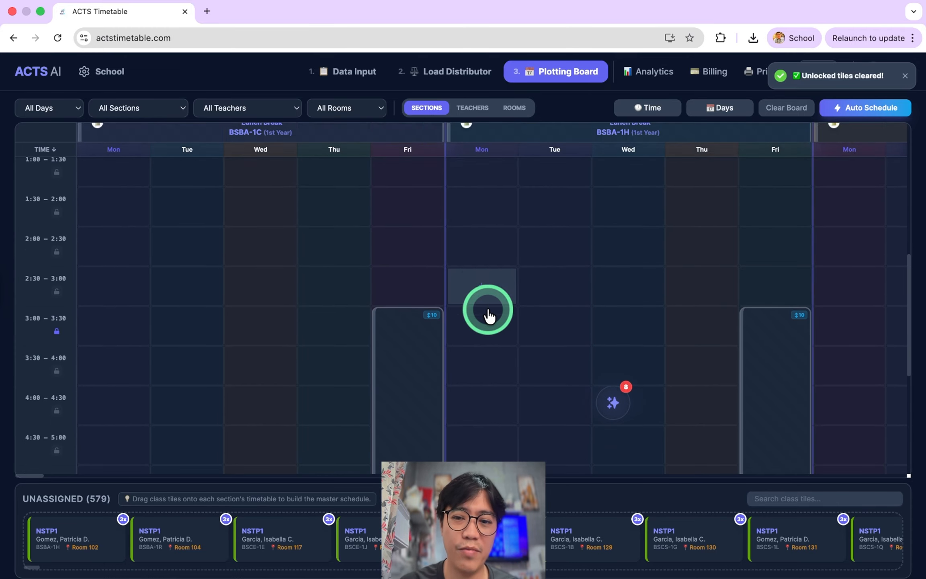
click(791, 112)
click(432, 303)
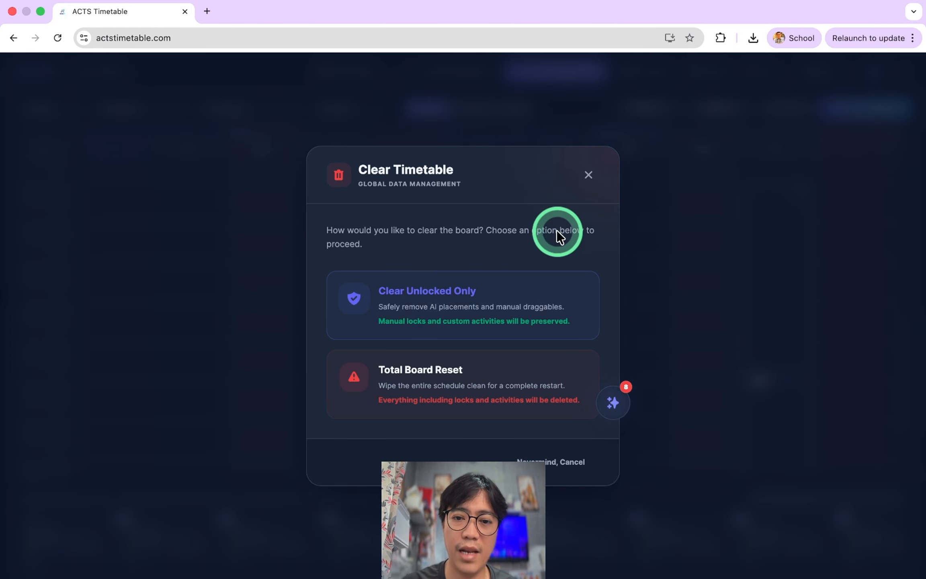
click(588, 181)
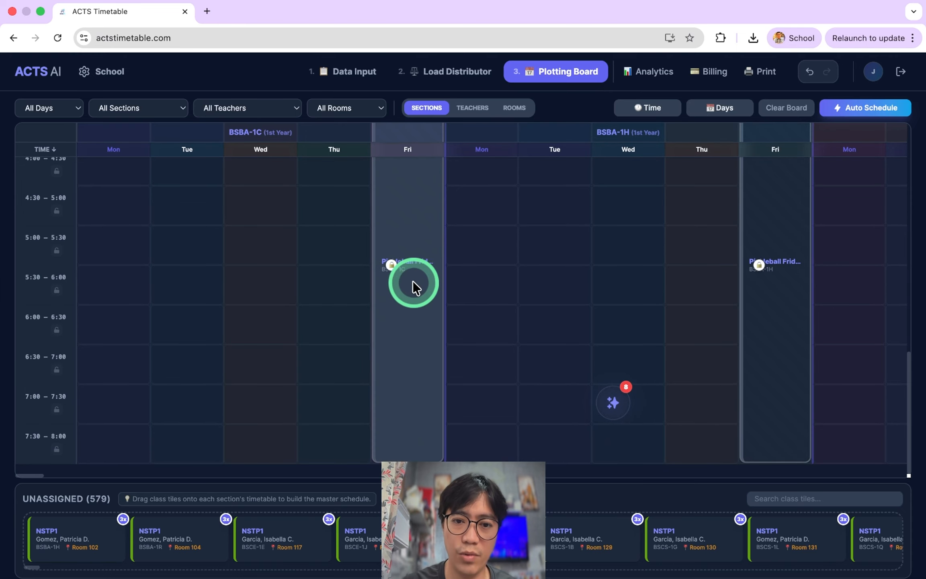
scroll(608, 336, up, 10)
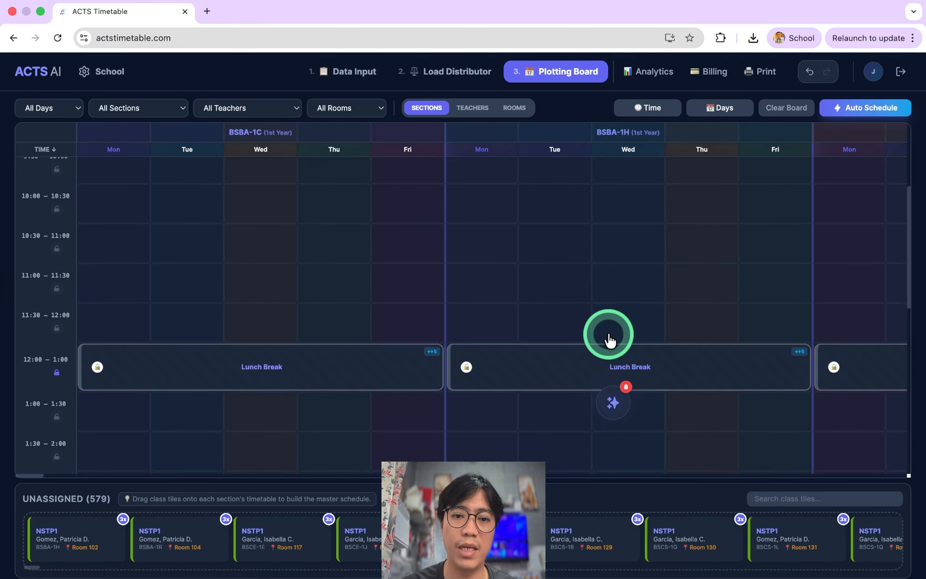
scroll(463, 360, down, 7)
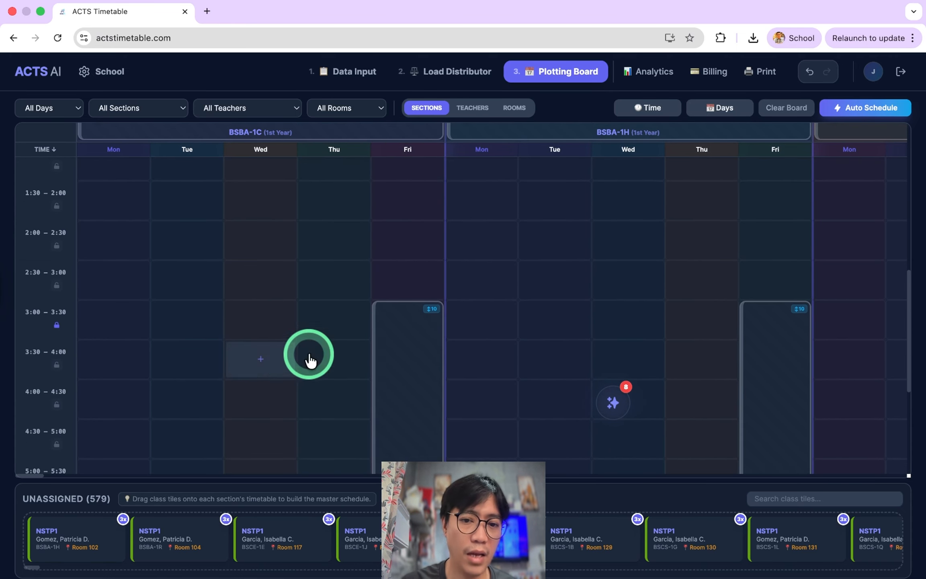
scroll(486, 337, down, 2)
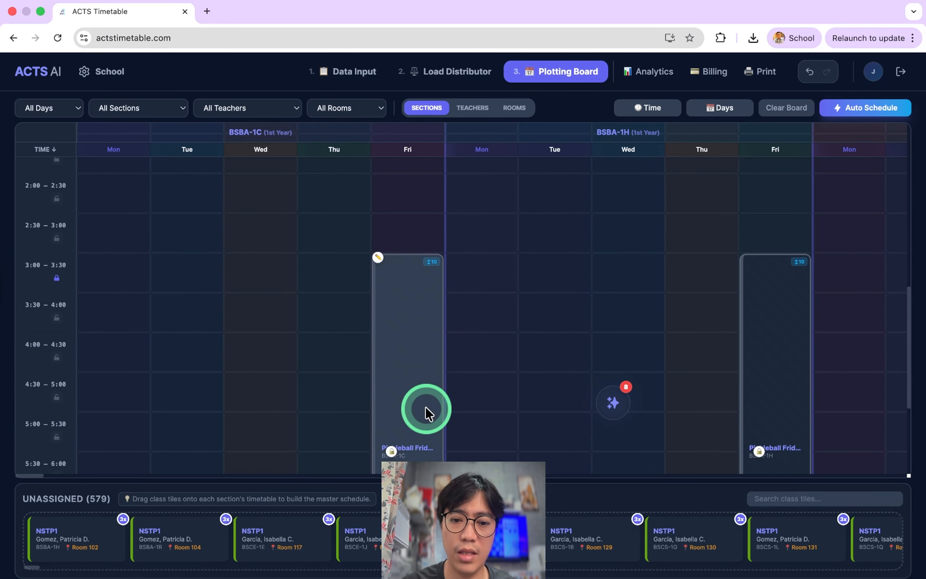
Step: Unlock and relock all activities in the 3:00–3:30 row, viewing the board-clearing options in between
click(57, 236)
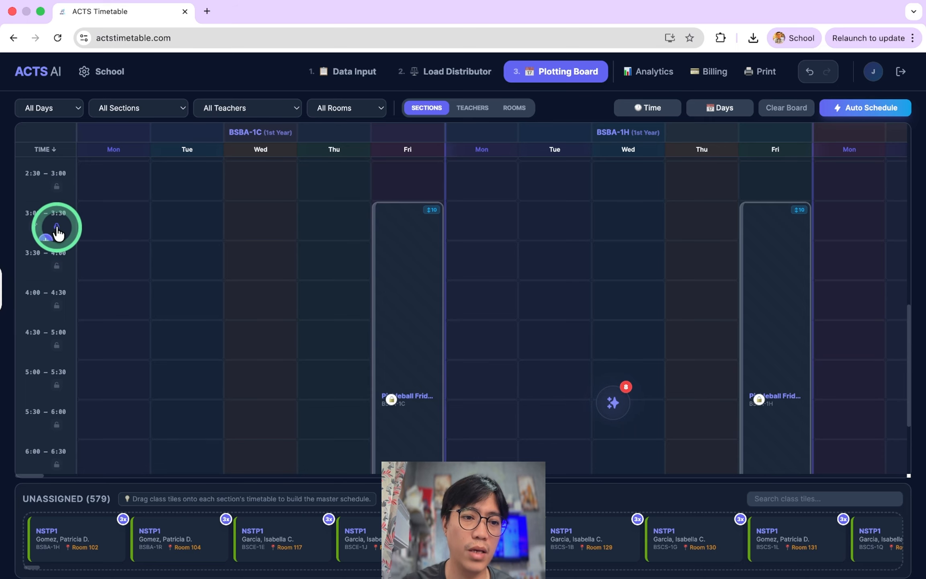
click(57, 227)
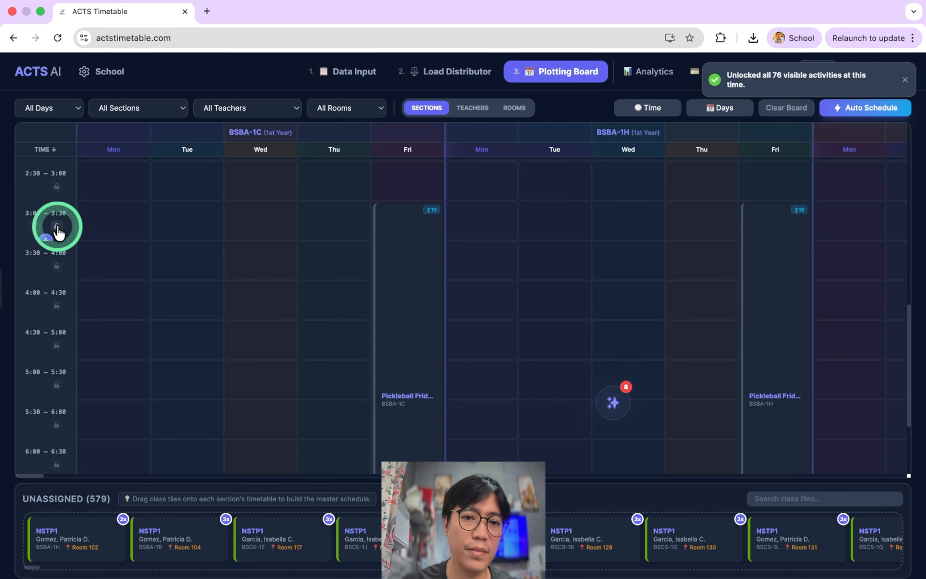
click(788, 108)
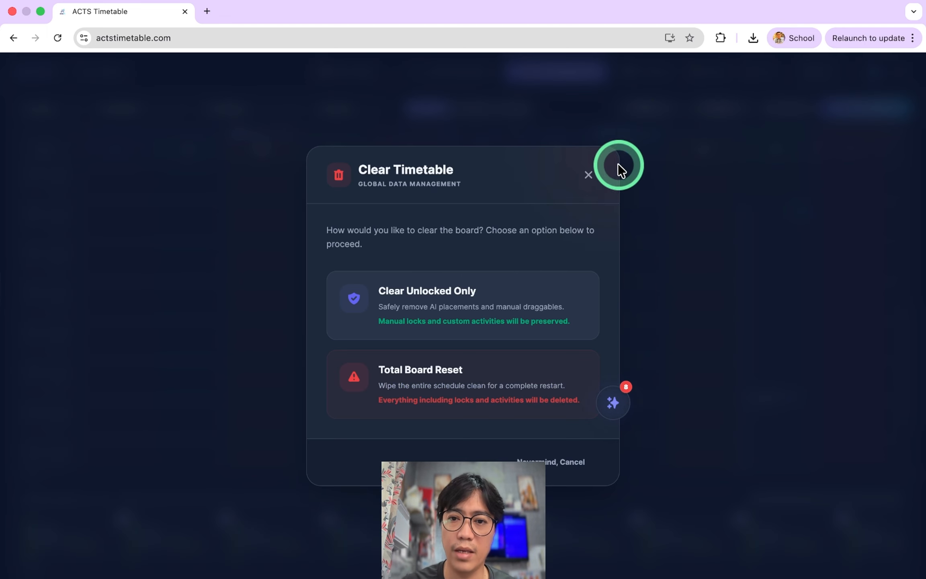
click(588, 175)
click(280, 236)
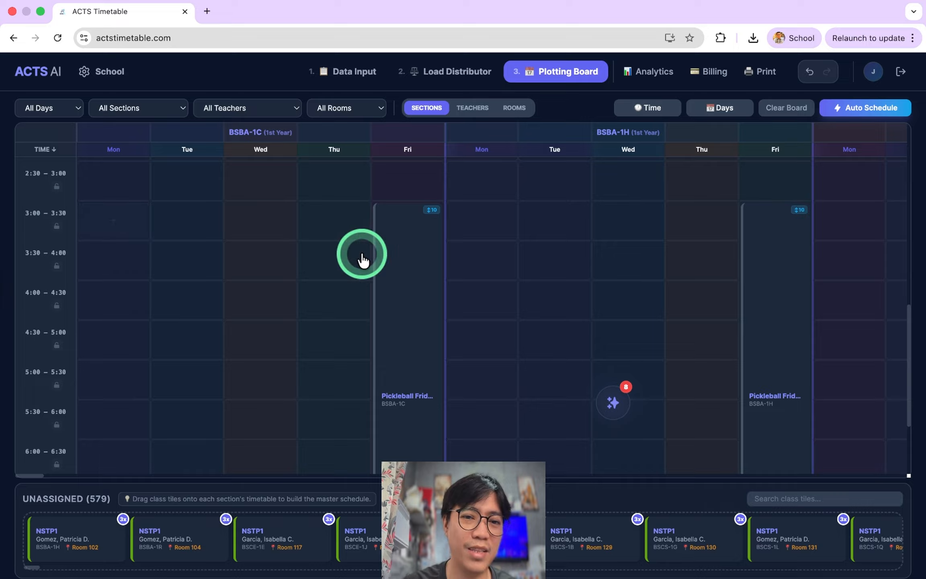
click(57, 227)
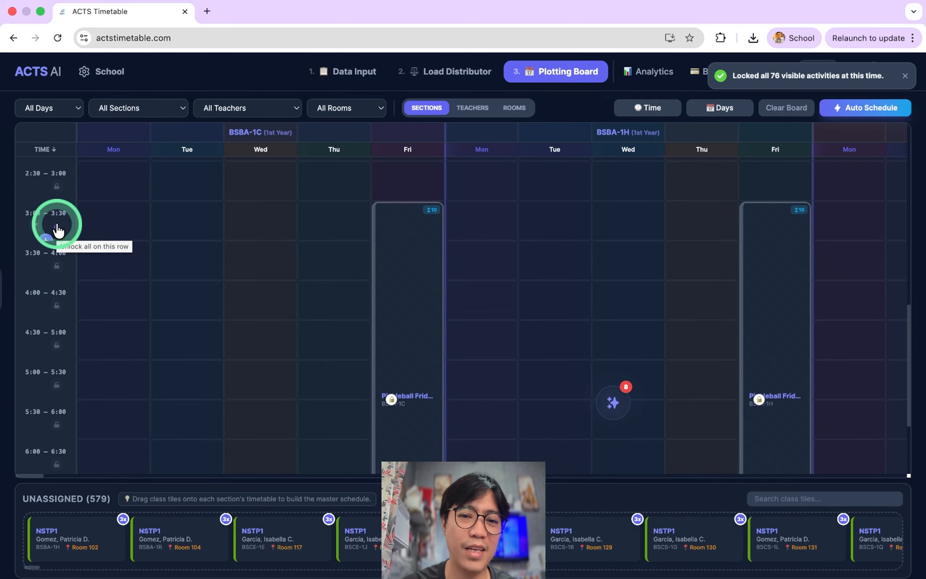
Step: Show only section BSBA-1C, auto-schedule its classes with Plot Remaining in Quality Mode, and look over the timetable
scroll(518, 344, up, 10)
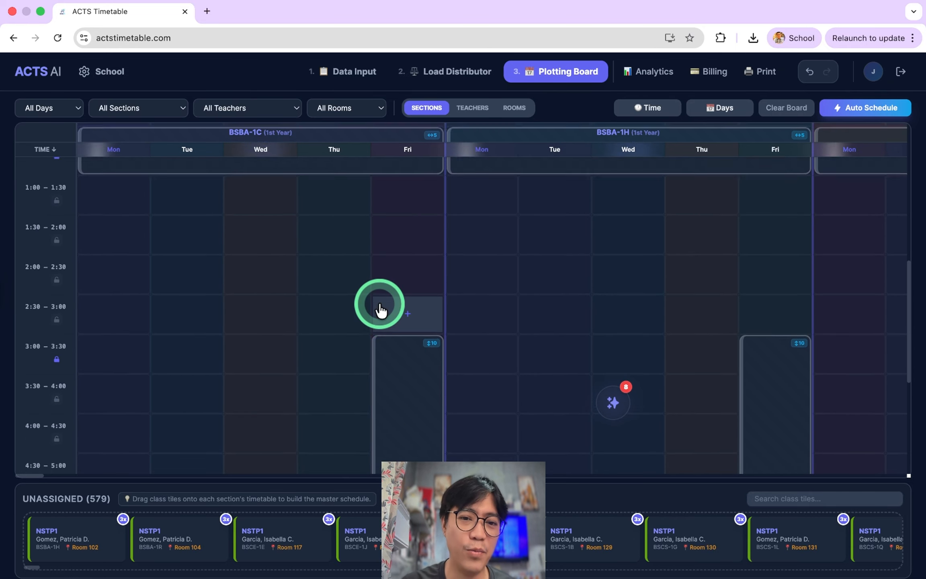
scroll(380, 309, up, 2)
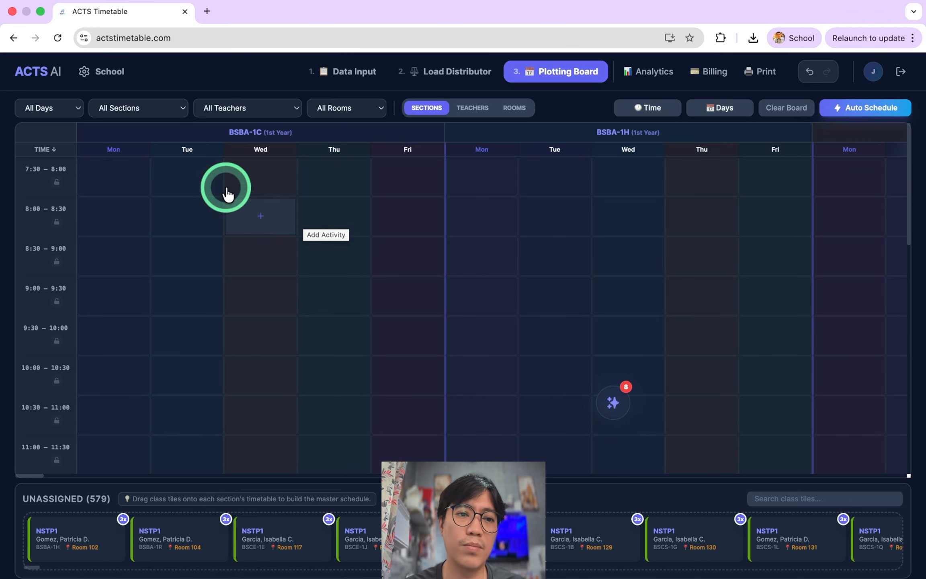
click(162, 109)
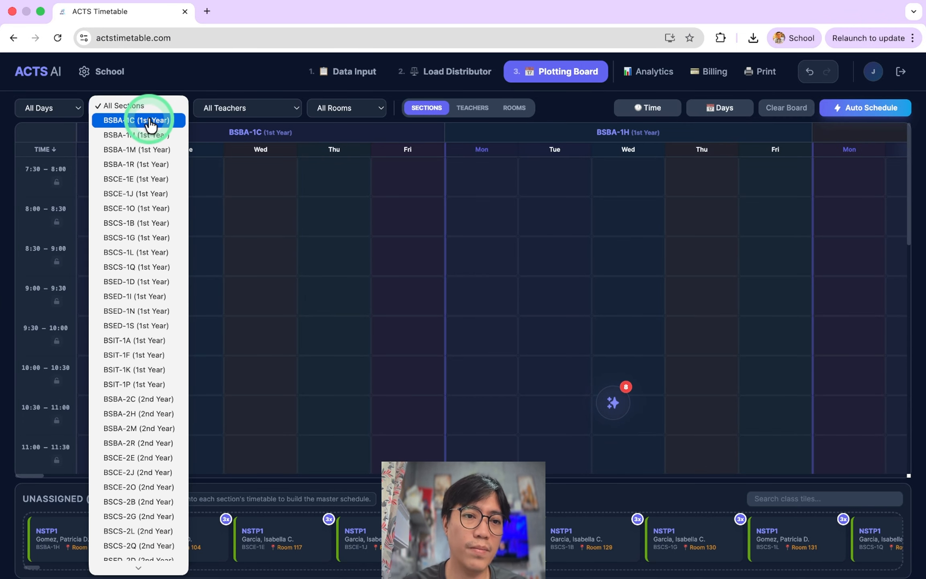
click(122, 120)
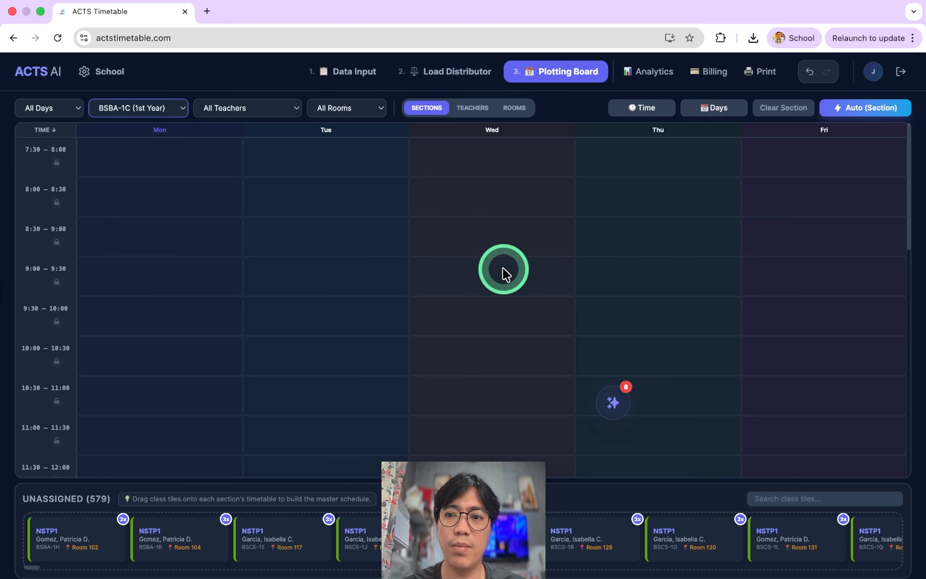
click(874, 117)
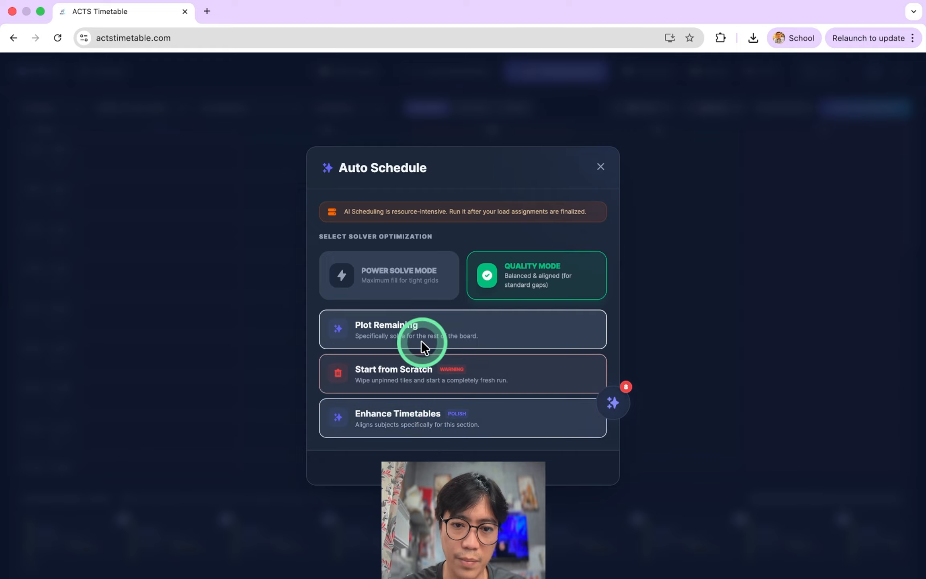
click(401, 334)
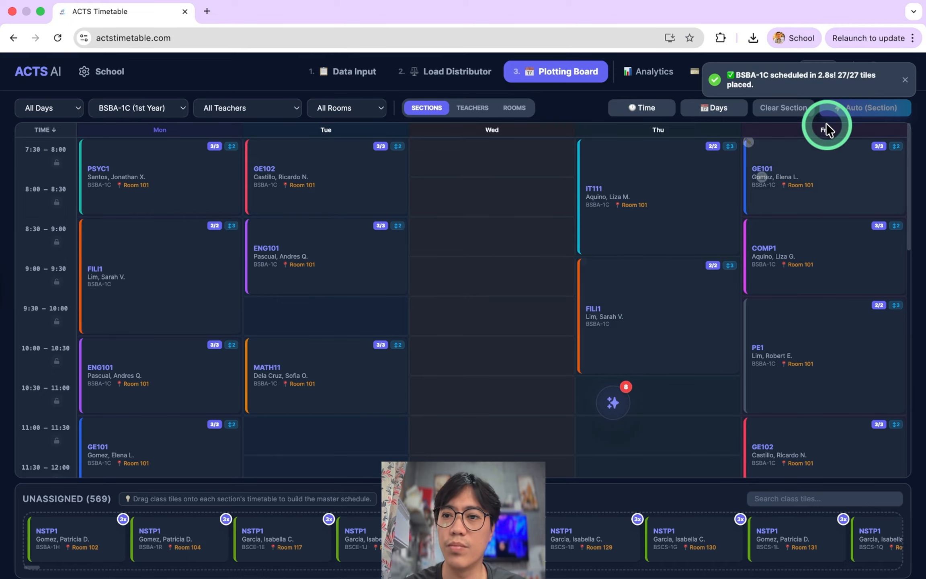
scroll(432, 369, down, 10)
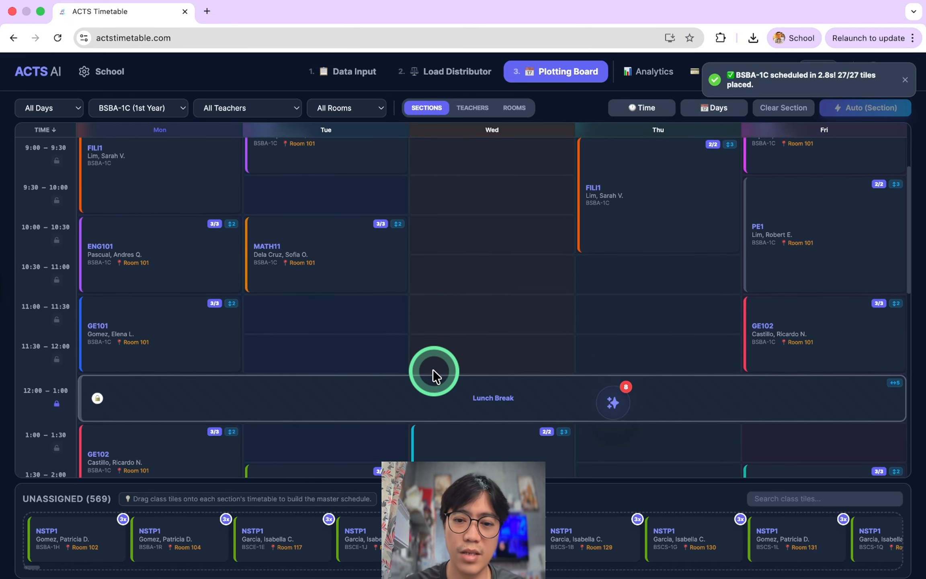
scroll(433, 369, up, 10)
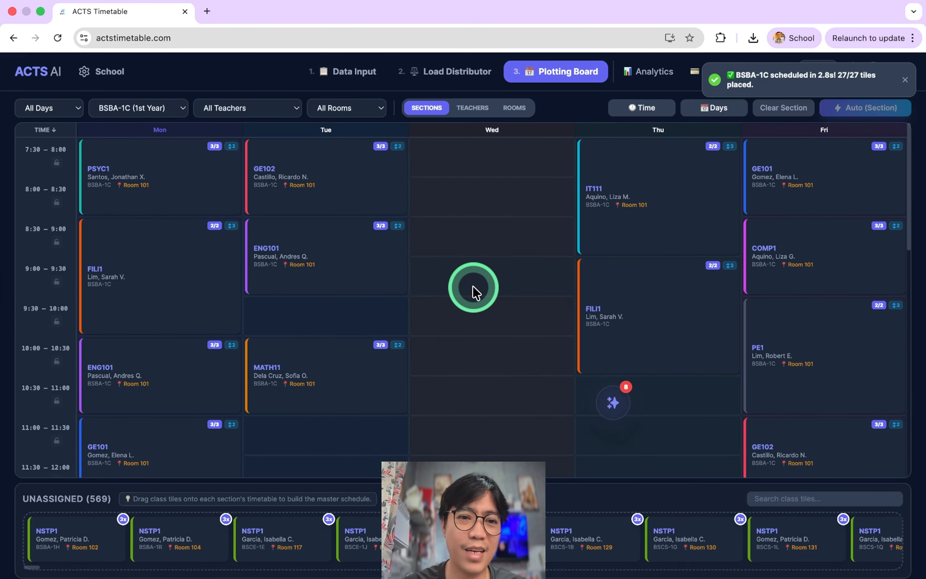
scroll(313, 368, down, 10)
scroll(313, 367, up, 10)
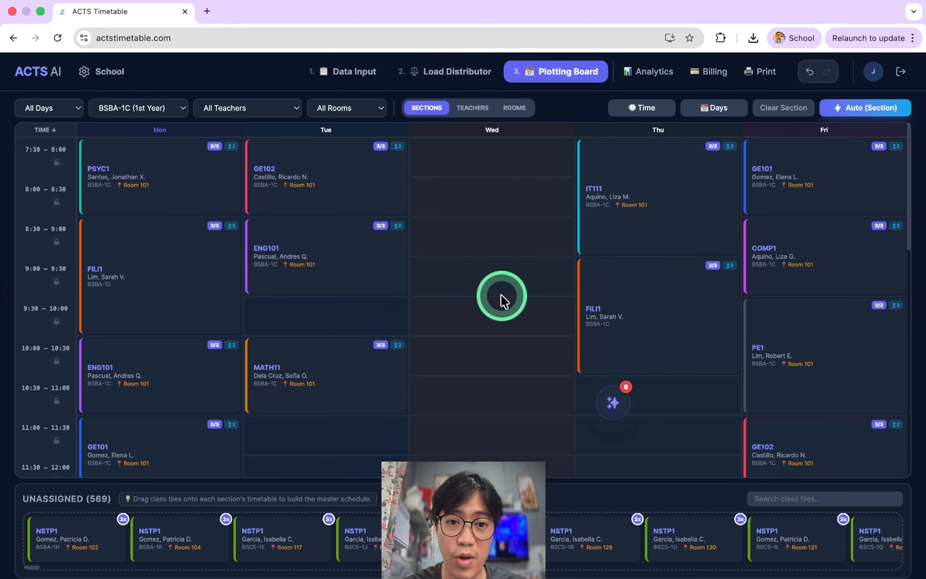
Step: Align BSBA-1C's subjects with Enhance Timetables in Quality Mode and review the rearranged timetable
click(870, 113)
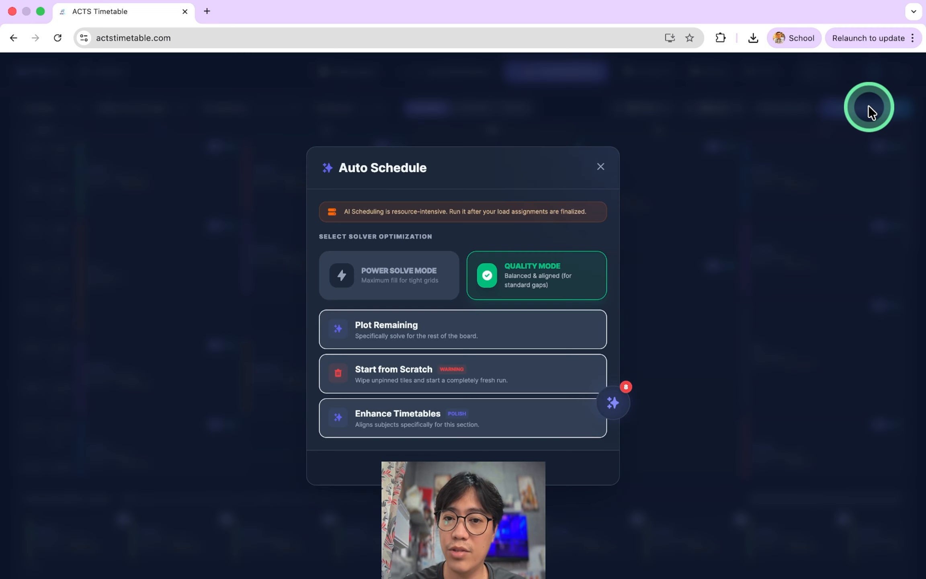
click(390, 414)
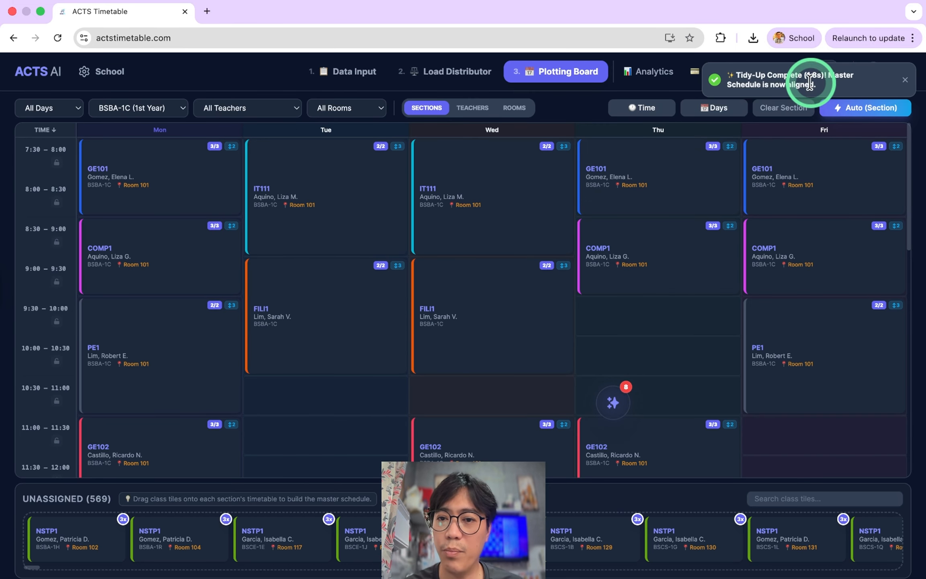
scroll(416, 344, down, 1)
scroll(416, 344, down, 2)
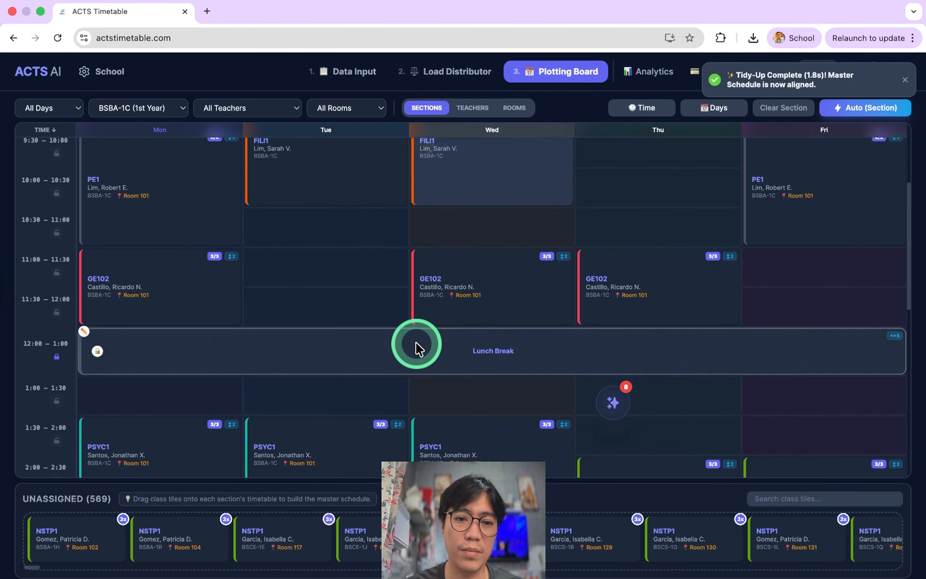
scroll(415, 341, up, 3)
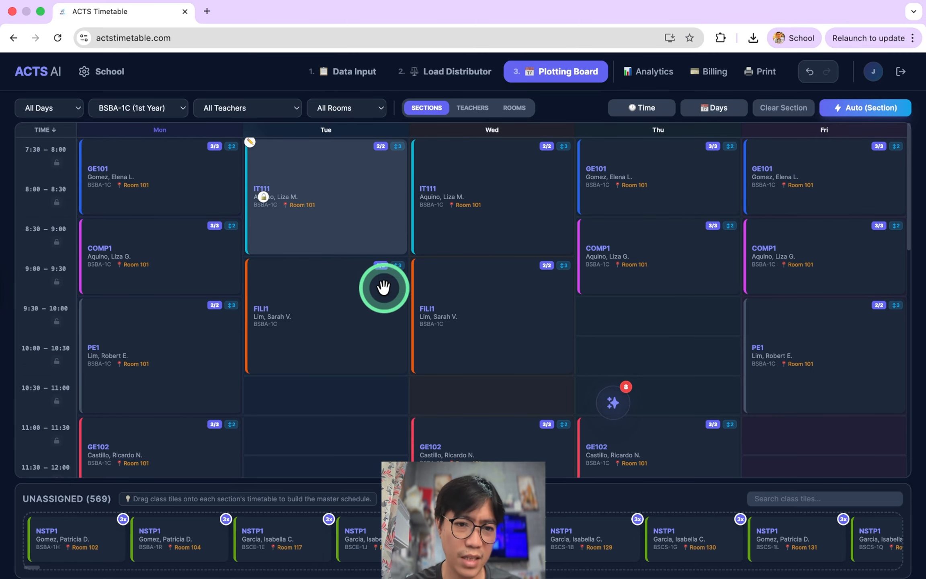
scroll(390, 331, down, 3)
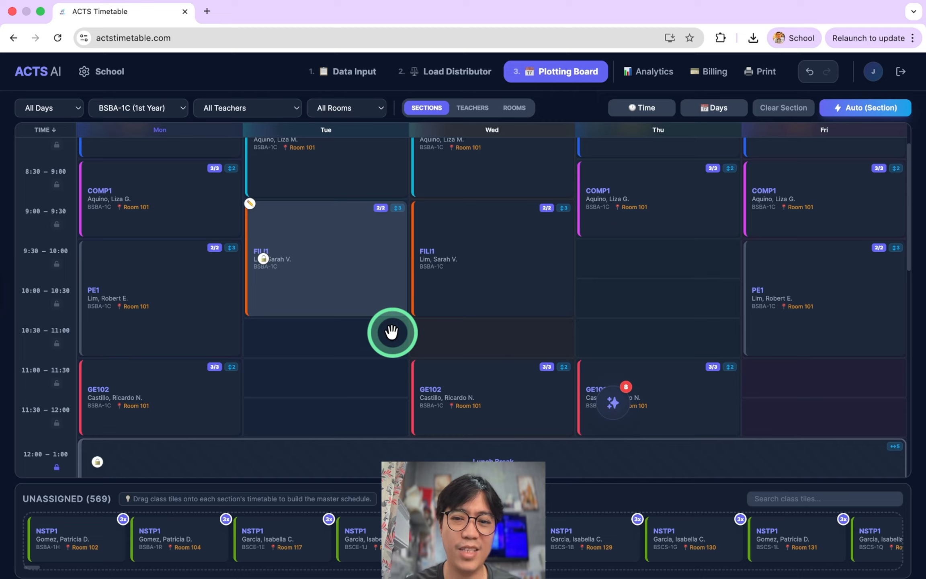
scroll(390, 331, up, 3)
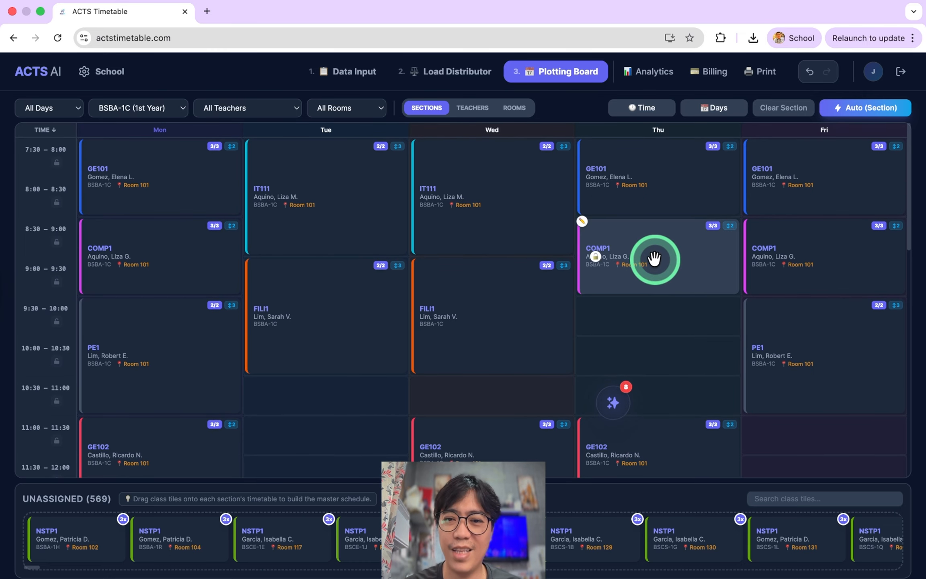
Step: Shift Thursday's COMP1 to 10:00 and swap Wednesday's IT111 with Thursday's GE101 so both start at 7:30
drag(653, 249, 656, 348)
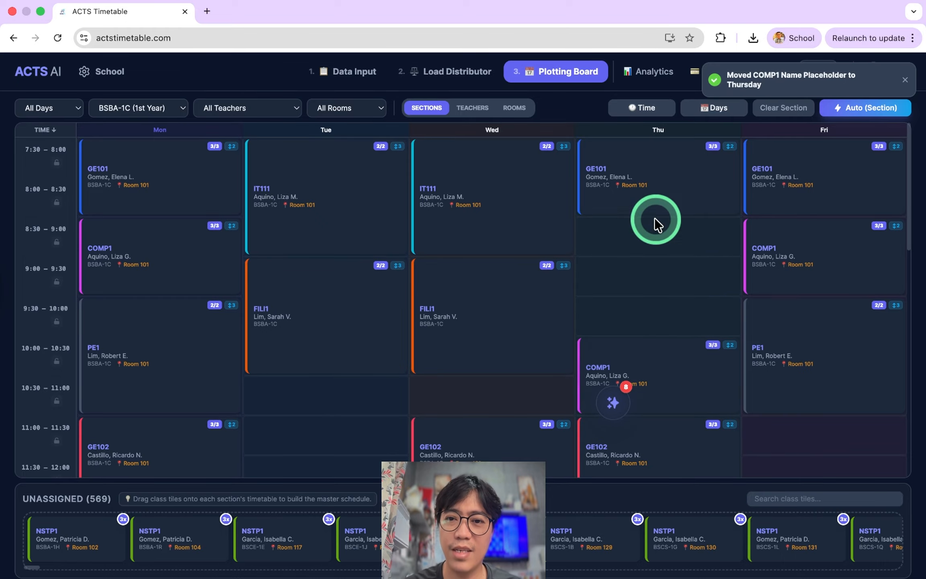
drag(654, 207, 647, 304)
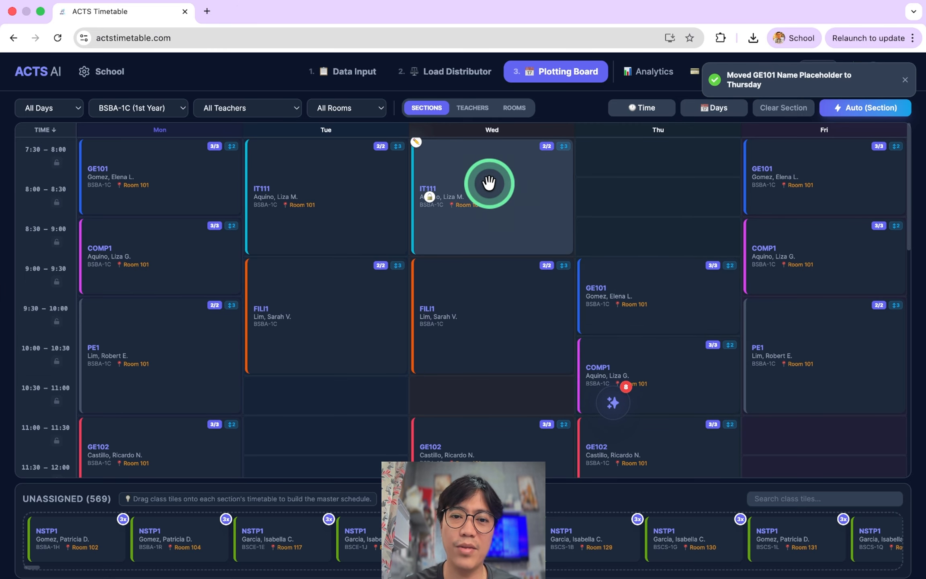
drag(488, 182, 666, 180)
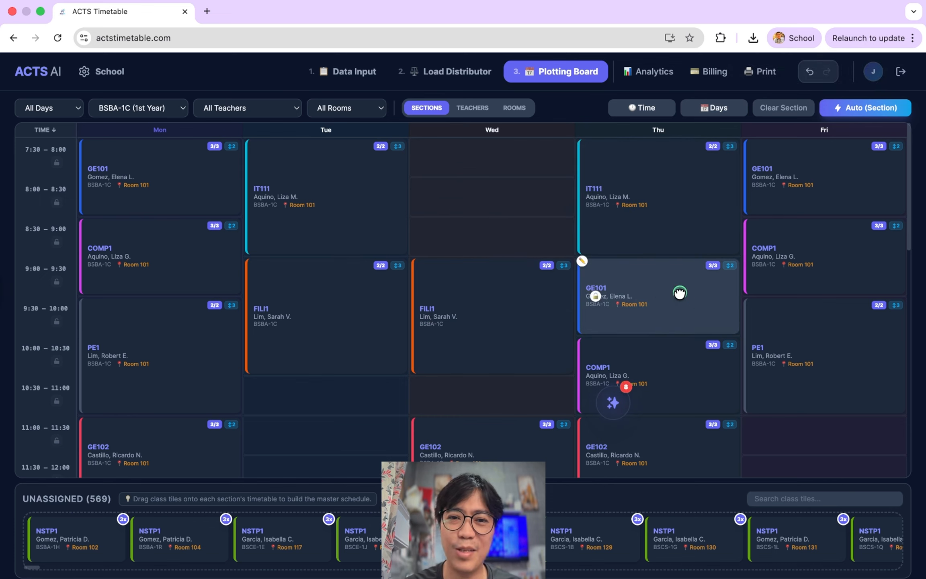
drag(679, 293, 497, 181)
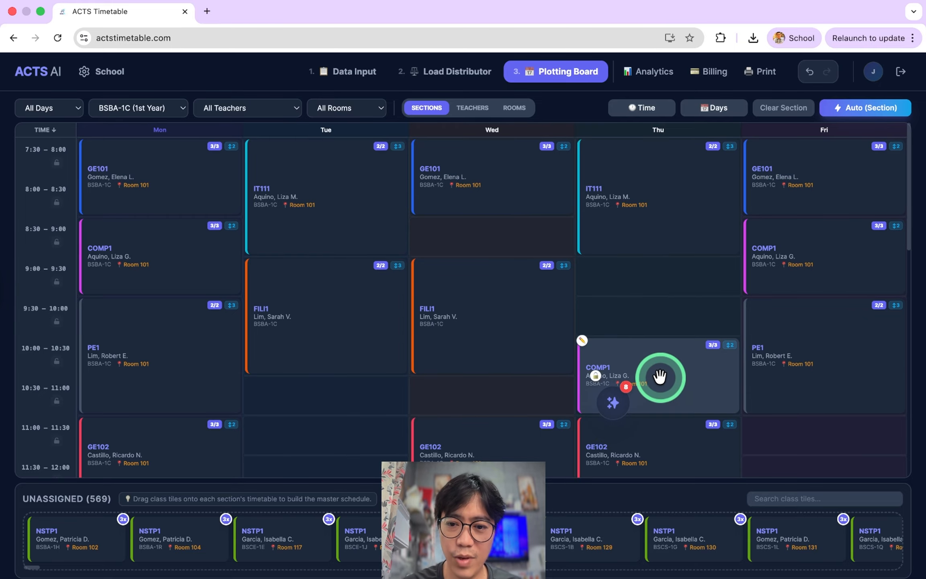
Step: Move the Thursday GE102 class to Friday at 11:00 and place Thursday's COMP1 in the freed 11:00 slot
scroll(659, 378, down, 3)
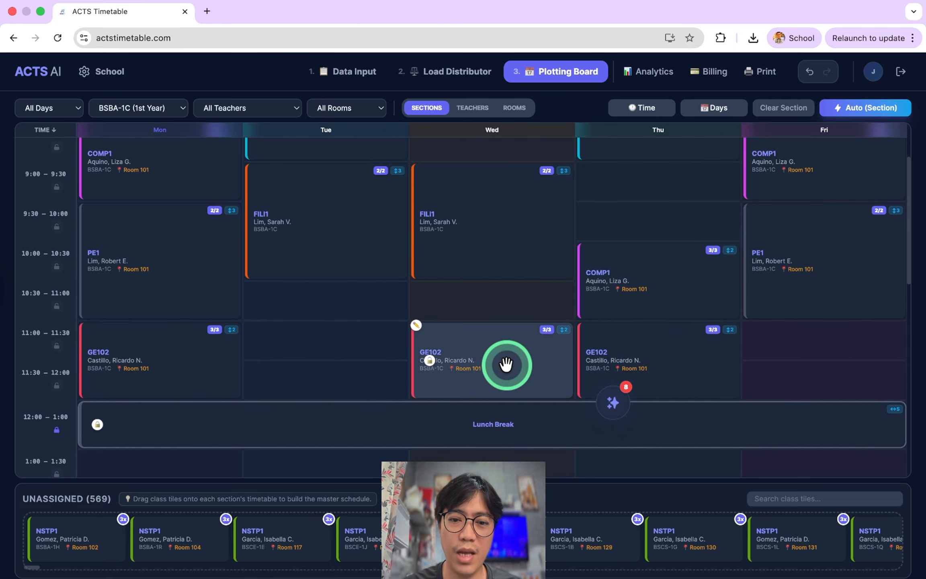
drag(506, 364, 808, 367)
scroll(630, 335, up, 3)
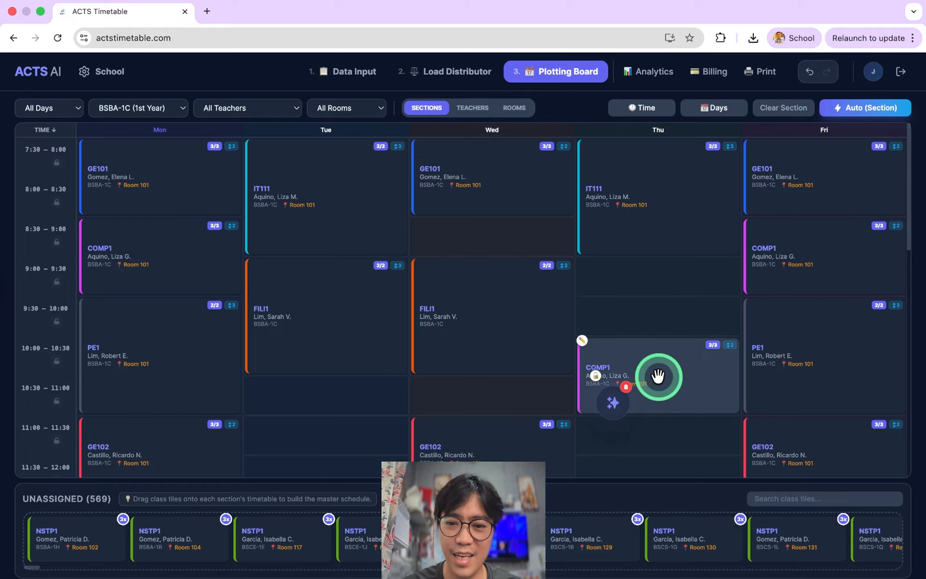
drag(658, 376, 655, 346)
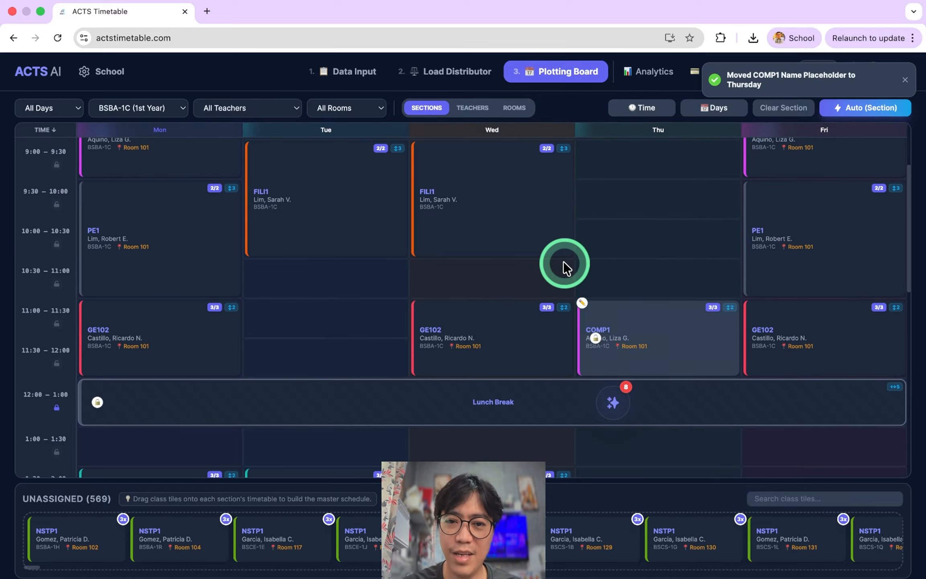
Step: Move Wednesday's FILI1 to Thursday at 9:00 and Thursday's COMP1 to Wednesday at 8:30
scroll(565, 265, up, 3)
drag(446, 324, 607, 323)
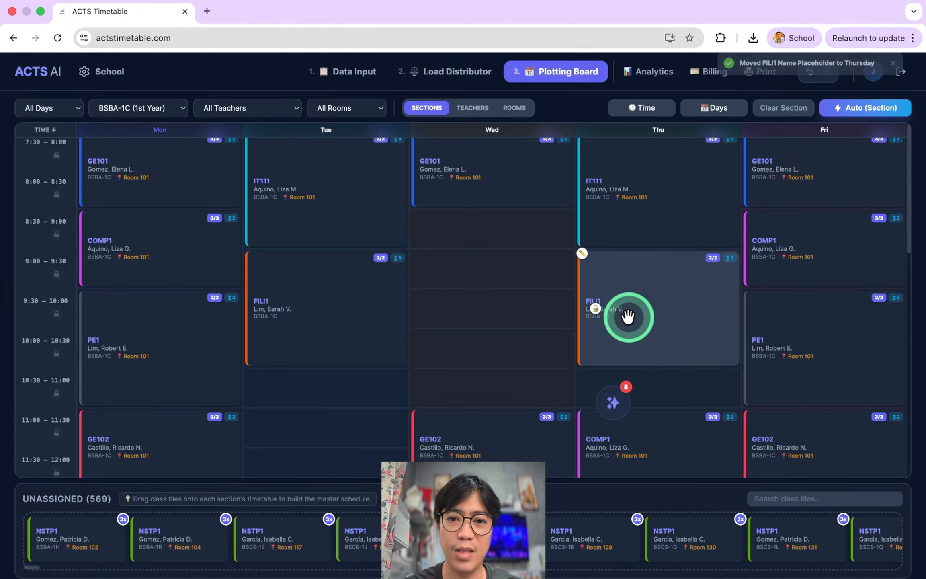
scroll(628, 317, down, 1)
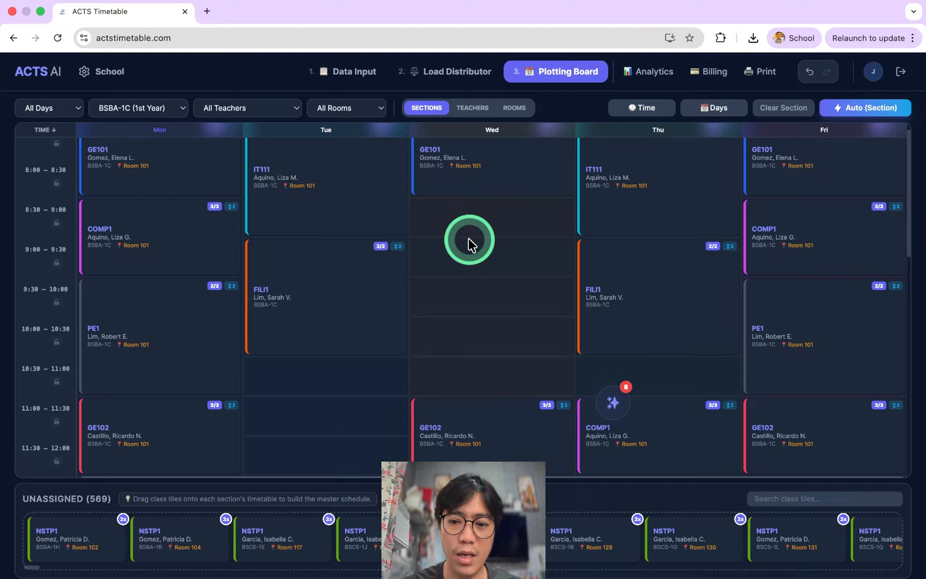
drag(643, 438, 489, 253)
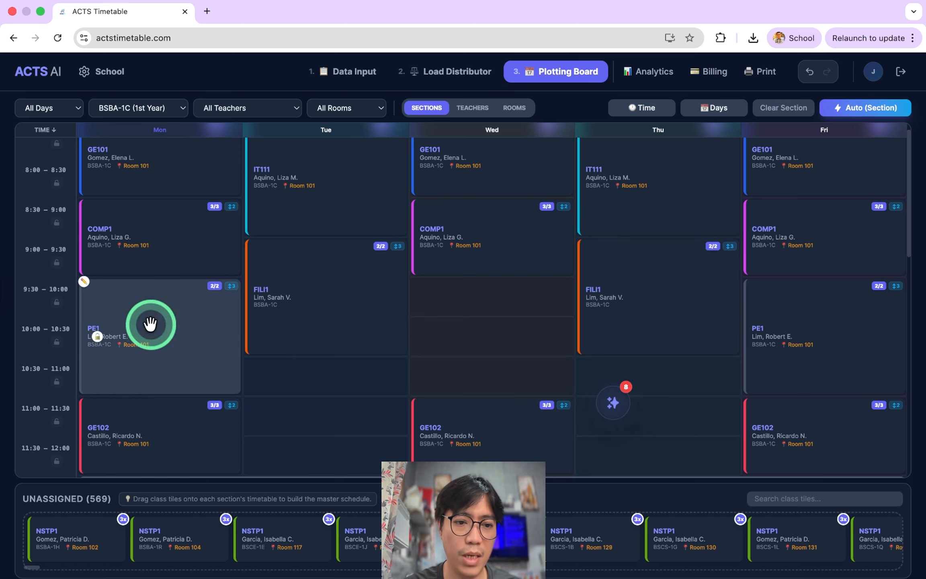
Step: Move Monday's PE1 to Tuesday at 10:30 and Friday's PE1 to Thursday at 10:30
drag(150, 324, 310, 397)
scroll(519, 352, down, 5)
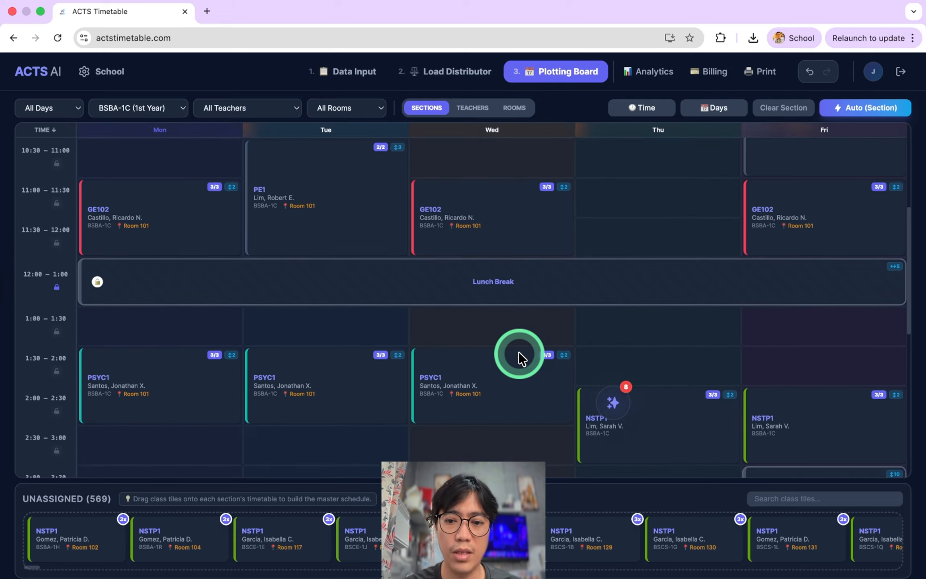
scroll(519, 351, down, 10)
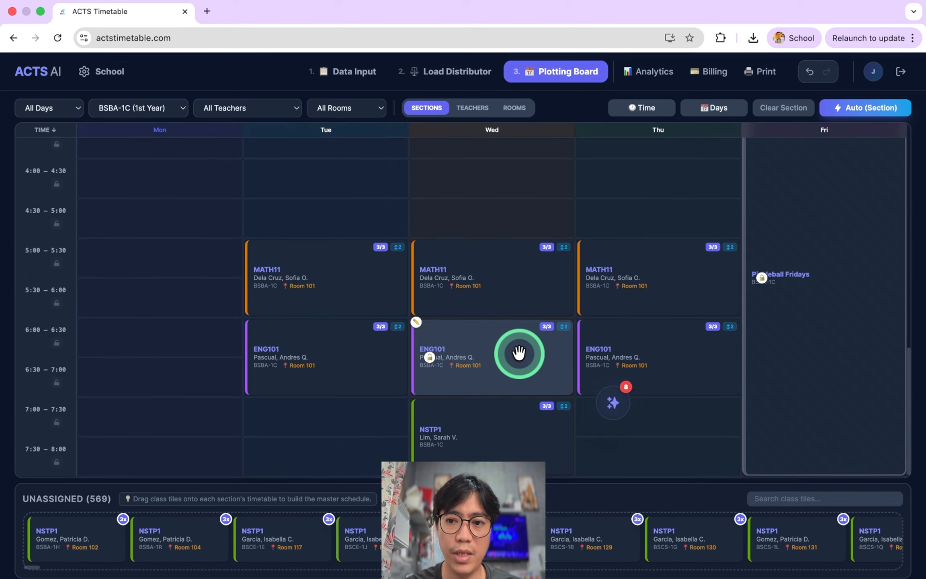
scroll(519, 353, up, 12)
scroll(519, 353, up, 1)
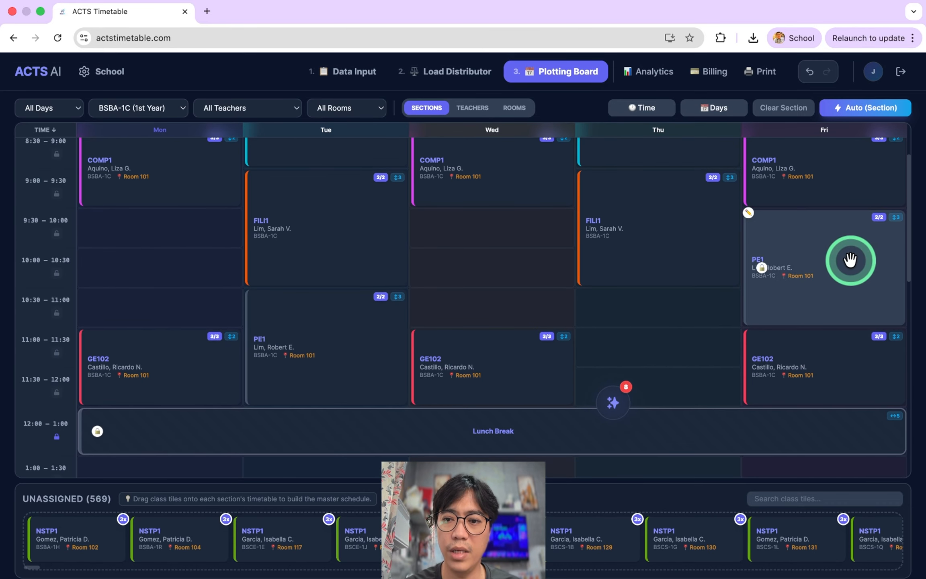
drag(847, 259, 645, 335)
Step: Move the Monday, Wednesday and Friday GE102 classes up to 9:30, directly below COMP1
scroll(551, 313, up, 1)
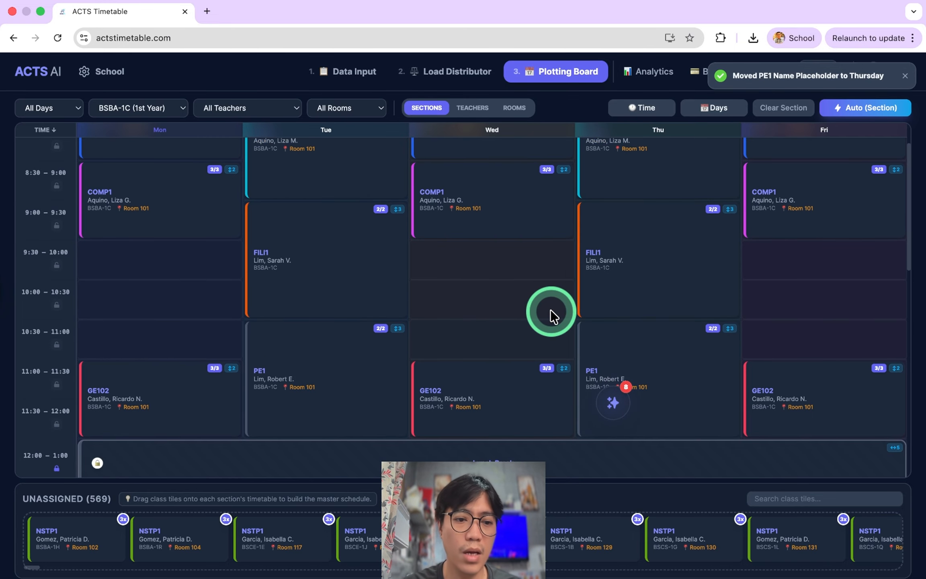
drag(203, 393, 160, 286)
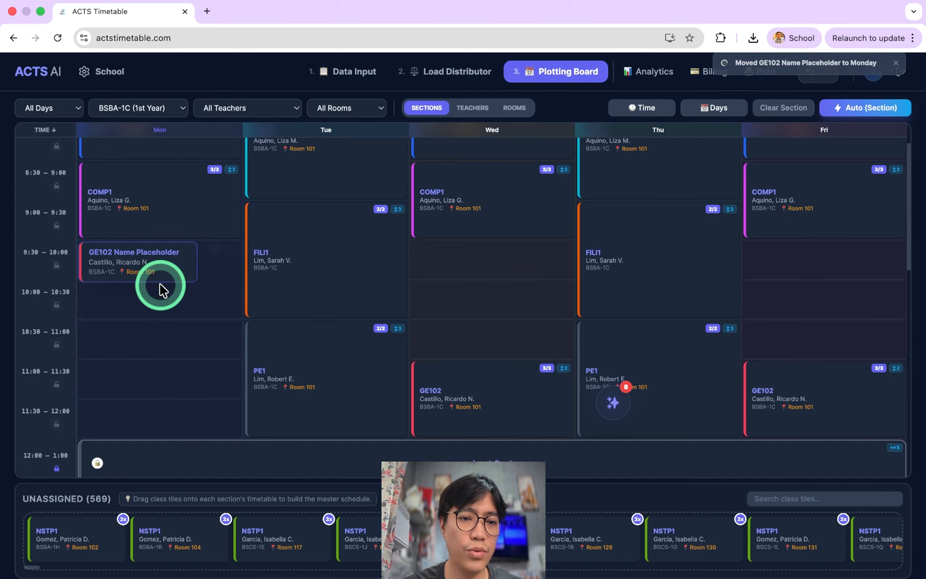
drag(492, 385, 488, 267)
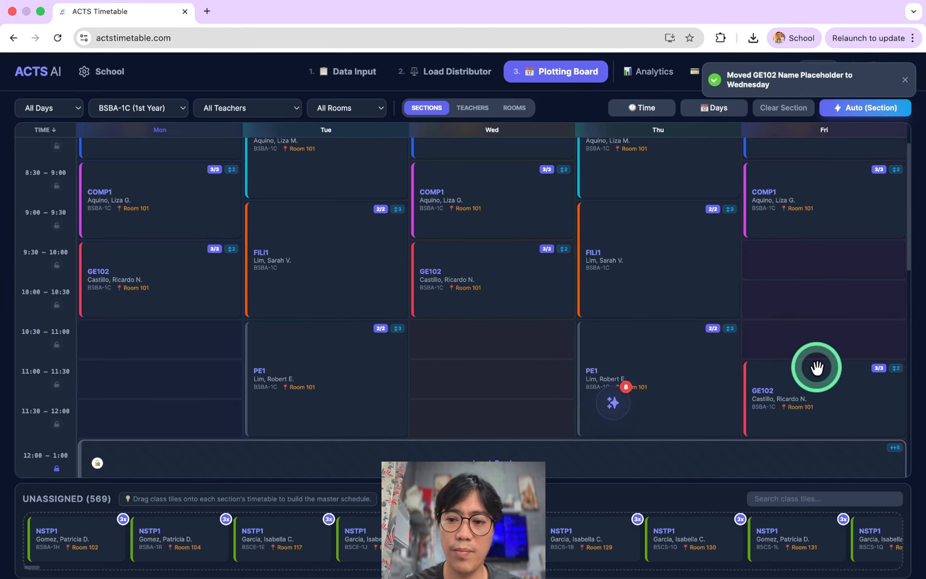
drag(812, 368, 812, 284)
Step: Move the three PSYC1 classes to Monday, Wednesday and Friday at 10:30, directly below GE102
scroll(457, 343, down, 3)
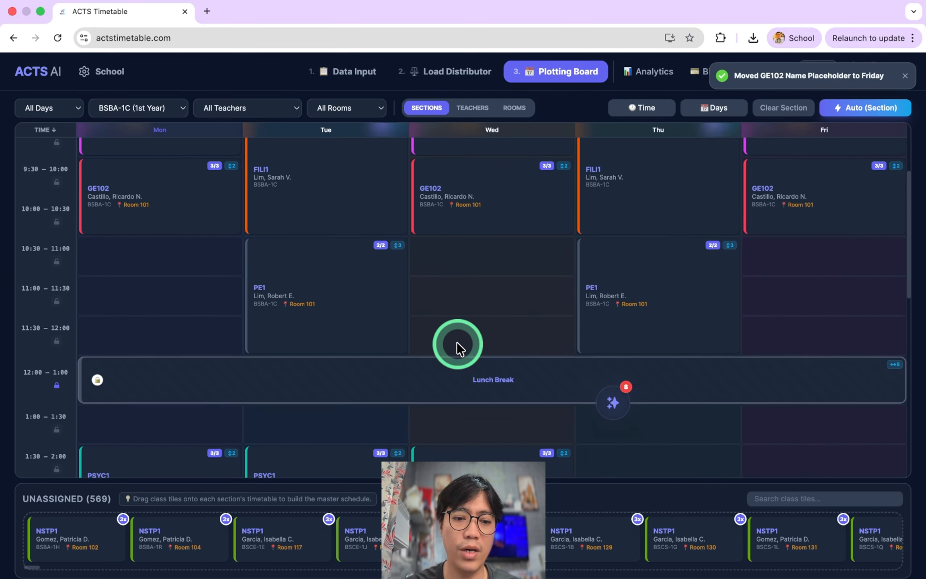
drag(176, 433, 179, 221)
drag(340, 430, 501, 246)
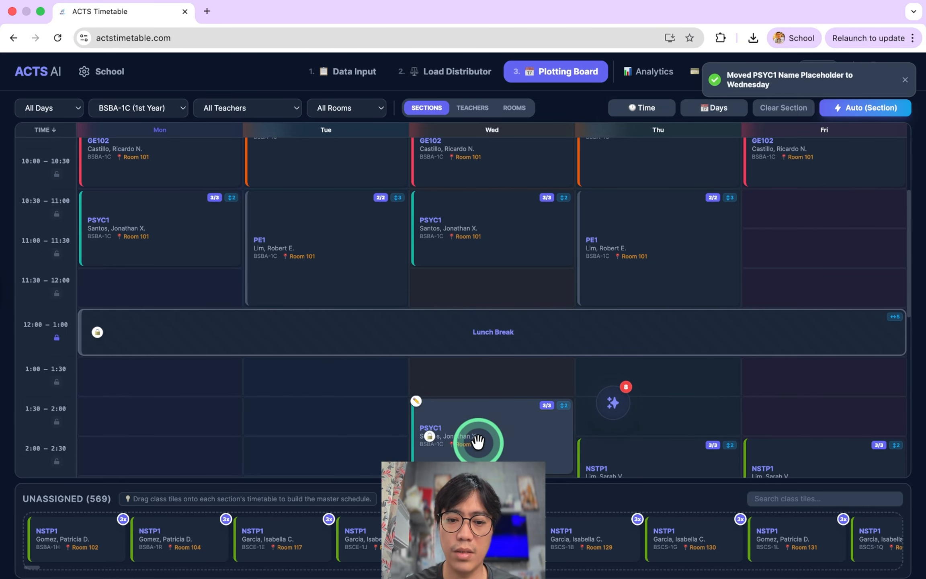
drag(476, 438, 813, 244)
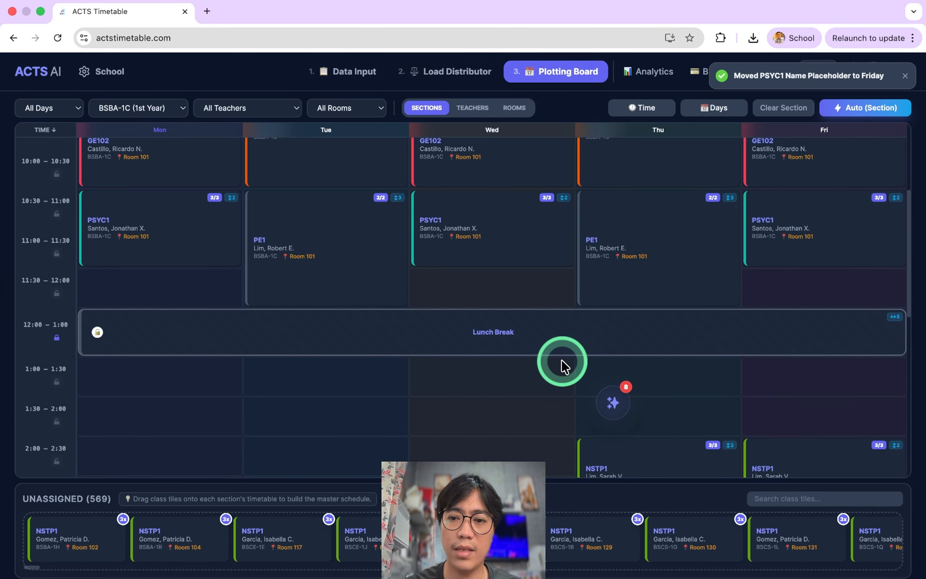
scroll(560, 363, up, 5)
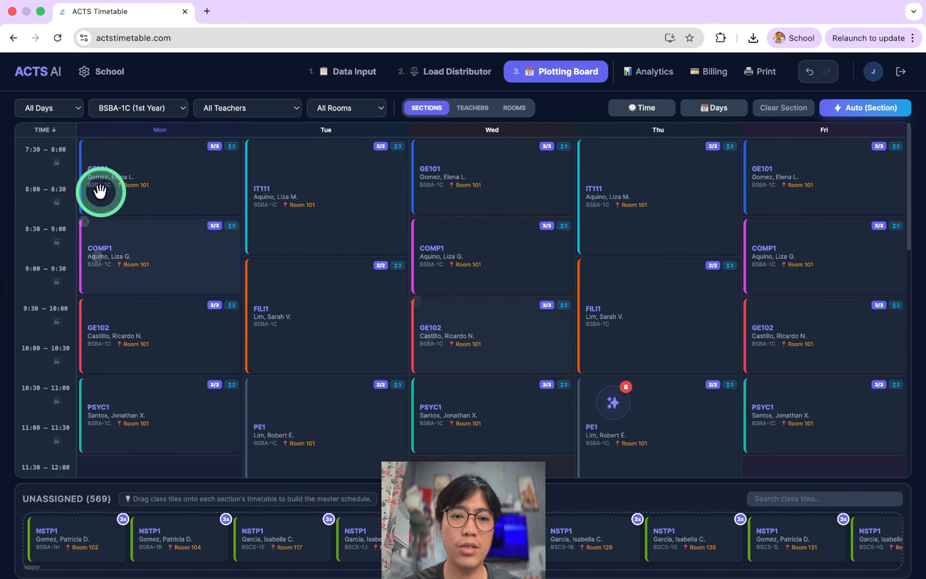
Step: Move the three NSTP1 classes to Monday, Wednesday and Friday at 1:00, directly below the lunch break
scroll(379, 346, down, 2)
scroll(379, 346, down, 3)
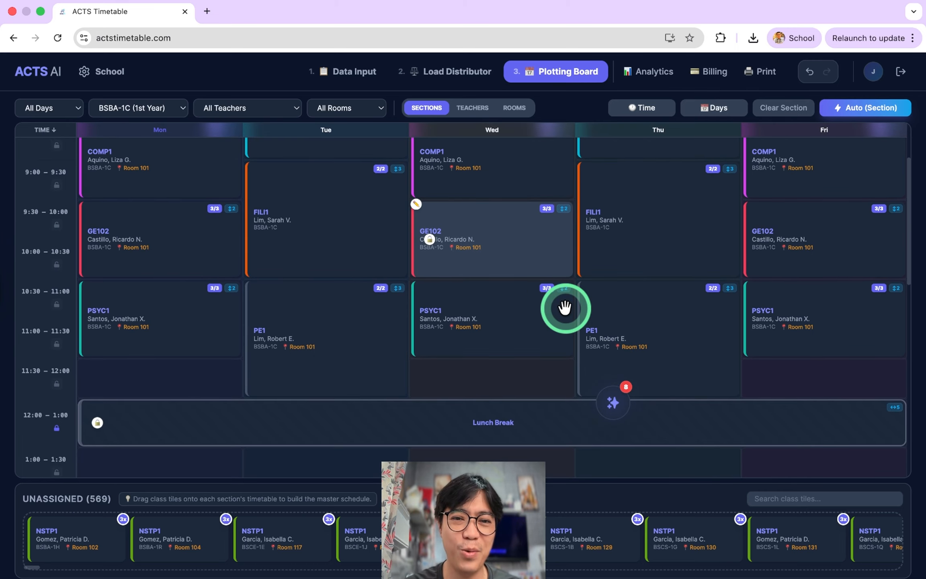
scroll(564, 308, down, 5)
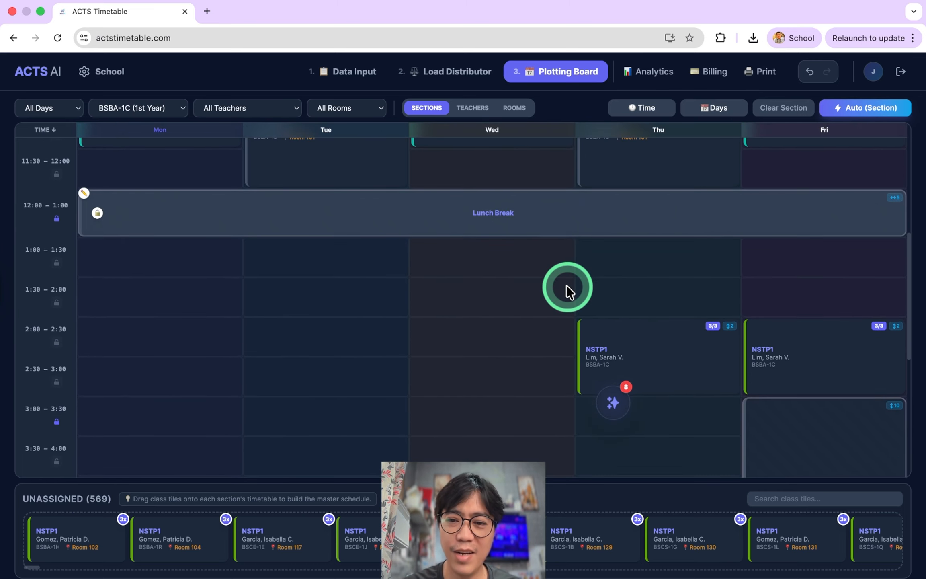
drag(647, 351, 168, 286)
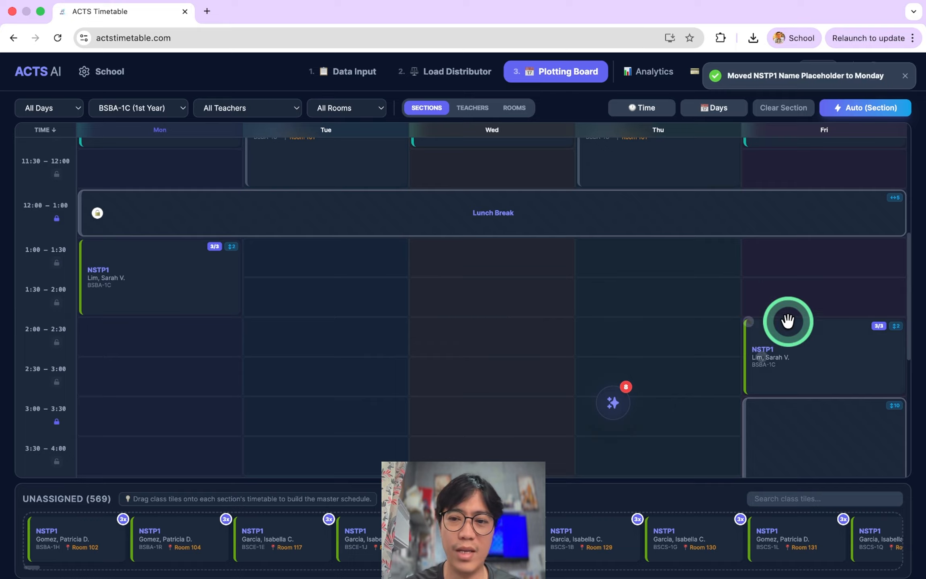
drag(785, 320, 499, 284)
scroll(531, 353, down, 9)
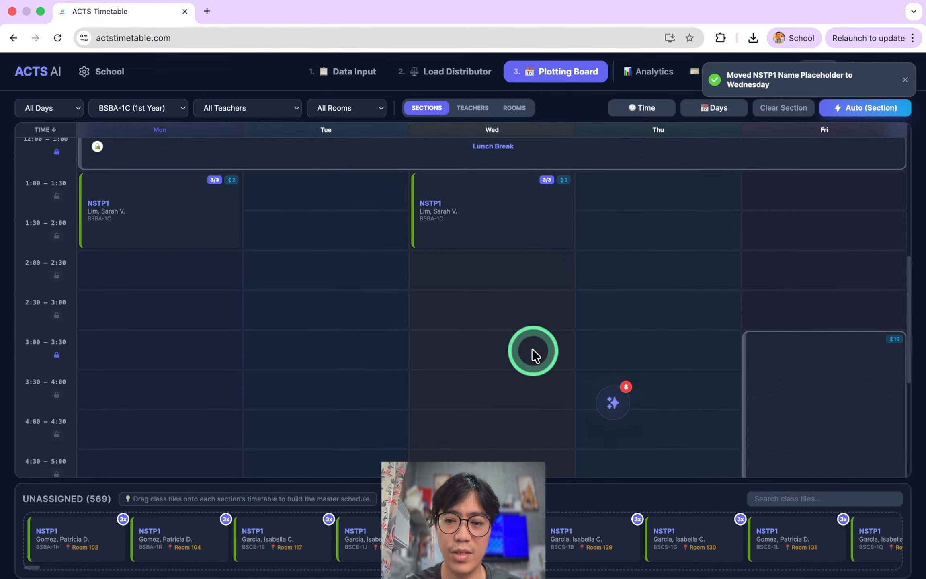
drag(517, 420, 637, 203)
scroll(637, 203, up, 5)
drag(647, 367, 816, 308)
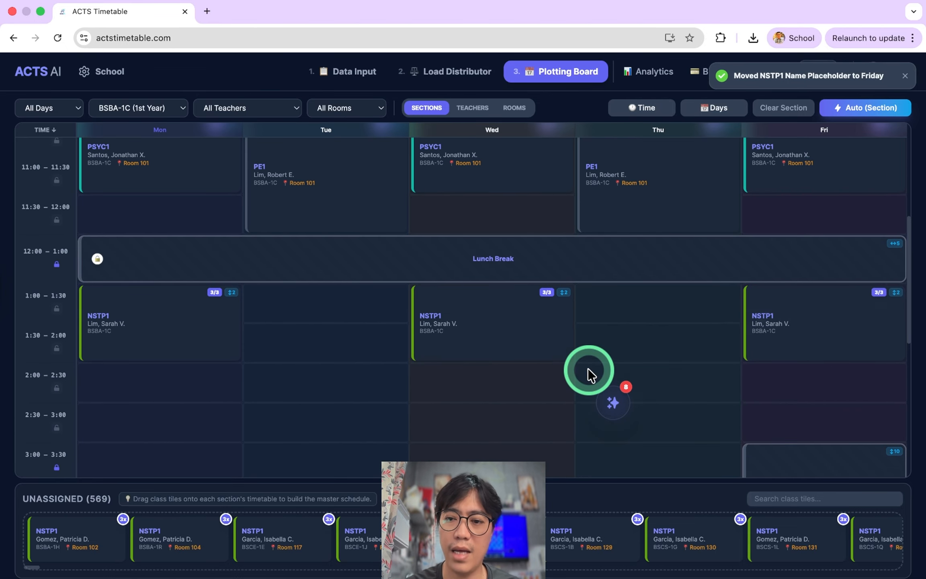
Step: Move the three MATH11 classes to Monday, Wednesday and Friday at 2:00, directly below NSTP1
scroll(589, 374, down, 8)
drag(311, 368, 190, 213)
scroll(192, 208, up, 2)
drag(177, 304, 176, 213)
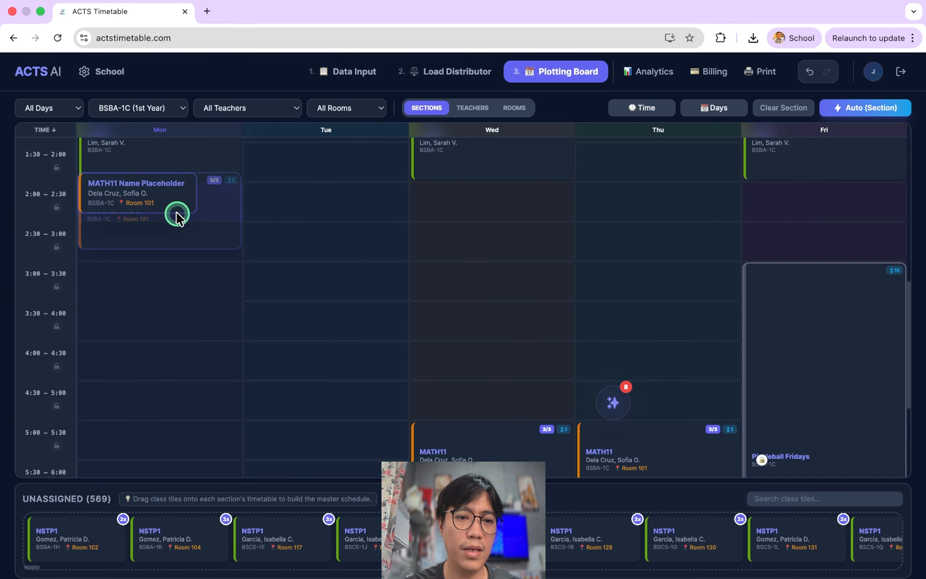
scroll(490, 364, down, 1)
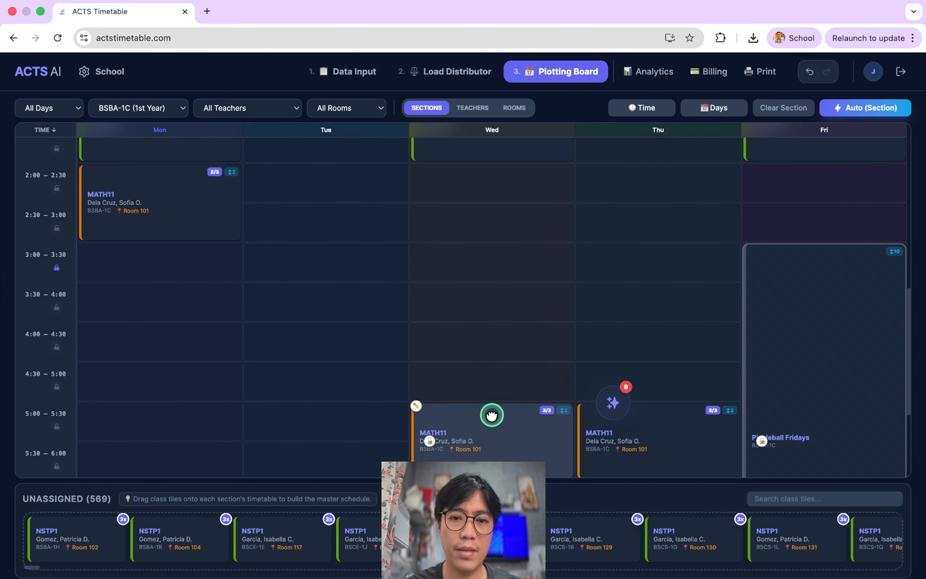
drag(490, 416, 486, 186)
scroll(486, 201, up, 1)
drag(679, 494, 824, 210)
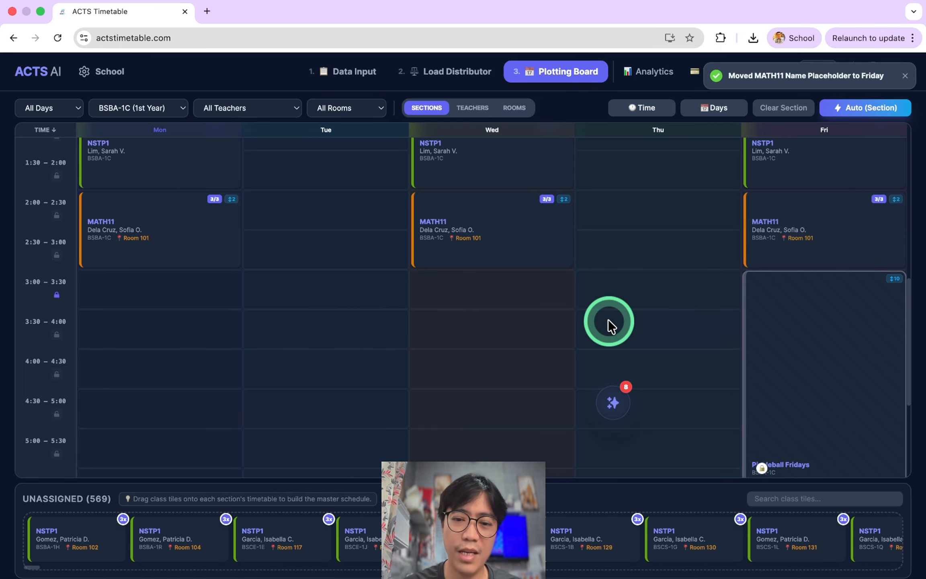
Step: Move the three ENG101 classes to Monday, Tuesday and Wednesday at 3:00
scroll(605, 324, down, 3)
scroll(606, 324, up, 1)
drag(333, 457, 174, 235)
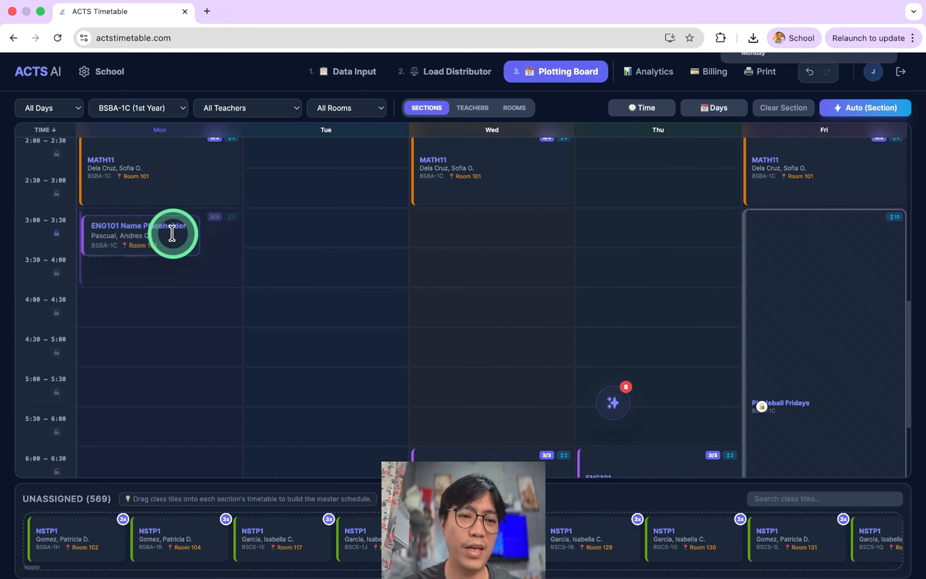
drag(456, 452, 473, 228)
scroll(626, 337, down, 2)
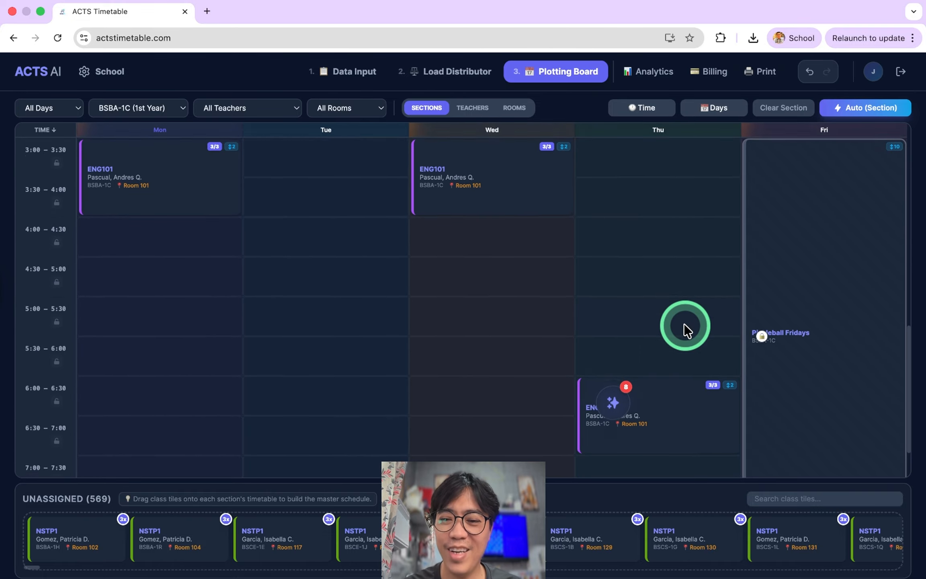
drag(653, 434, 641, 321)
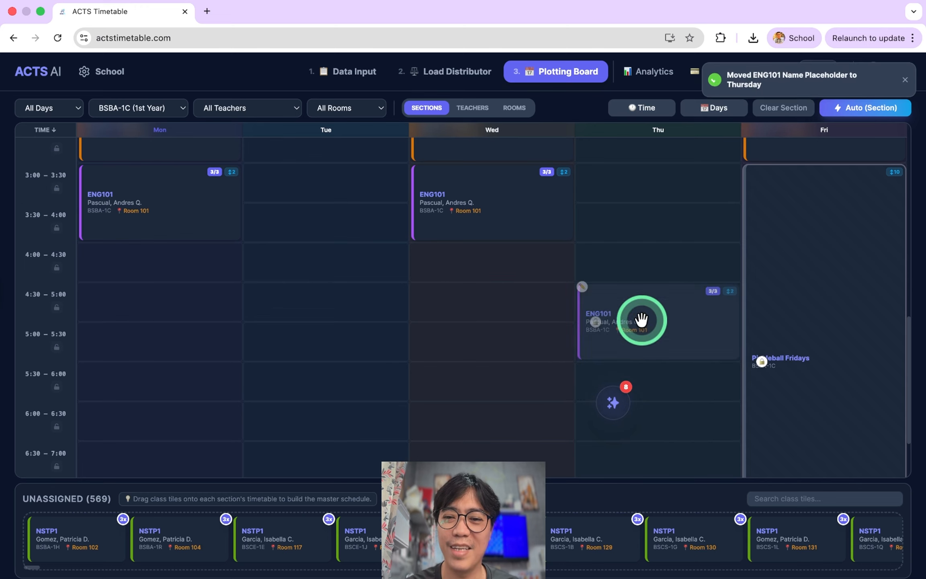
scroll(611, 269, up, 2)
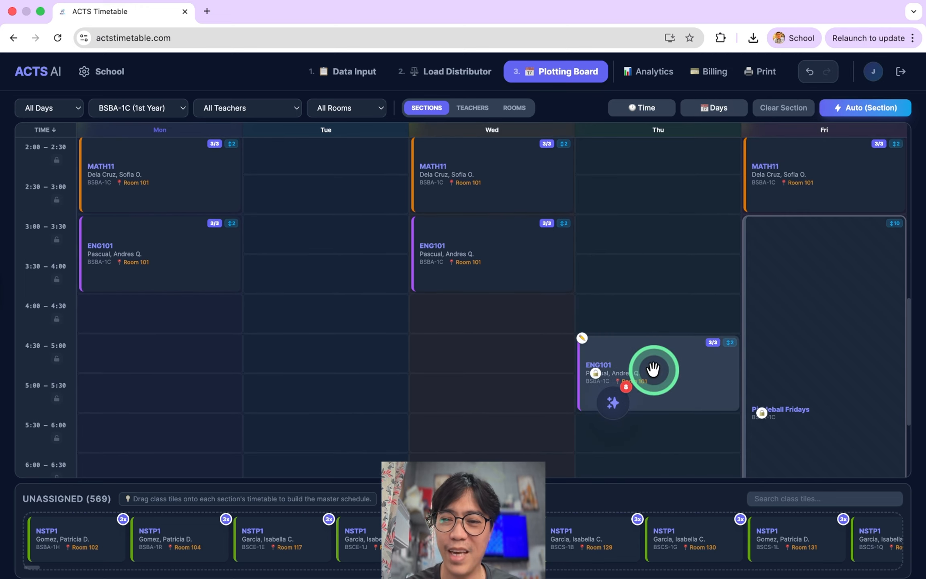
drag(653, 369, 351, 256)
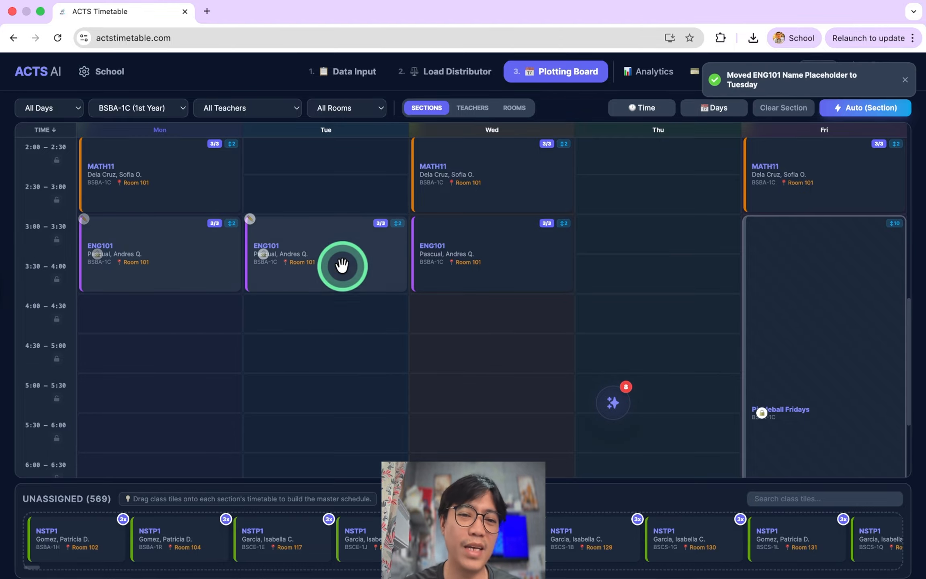
Step: Switch the board to section BSBA-1H and auto-schedule that section with Start from Scratch
scroll(488, 259, up, 4)
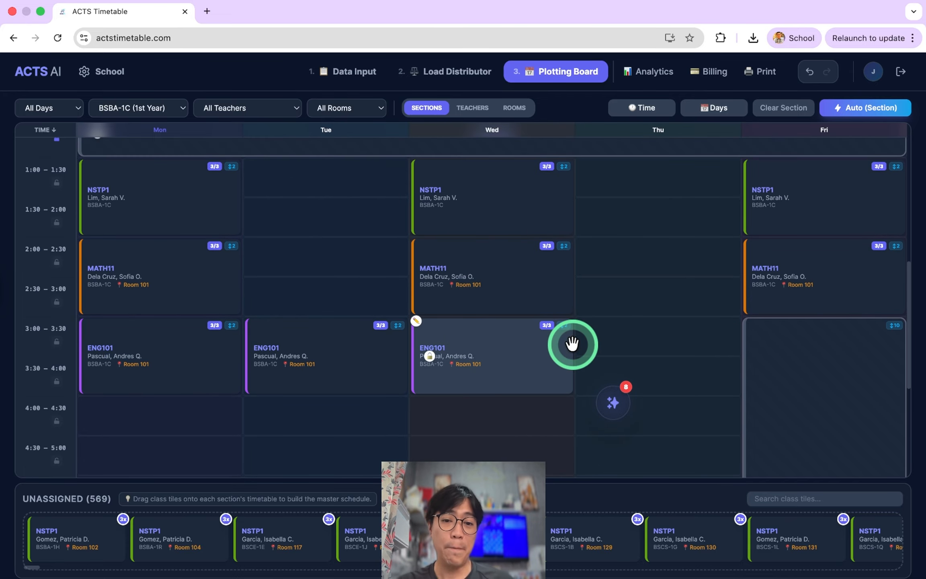
scroll(605, 337, down, 15)
scroll(605, 337, up, 14)
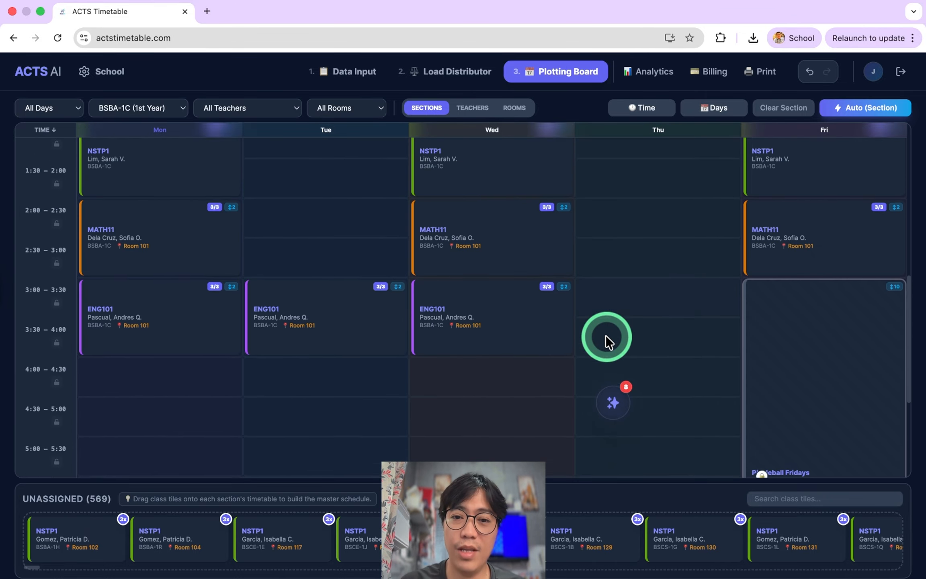
scroll(606, 335, up, 18)
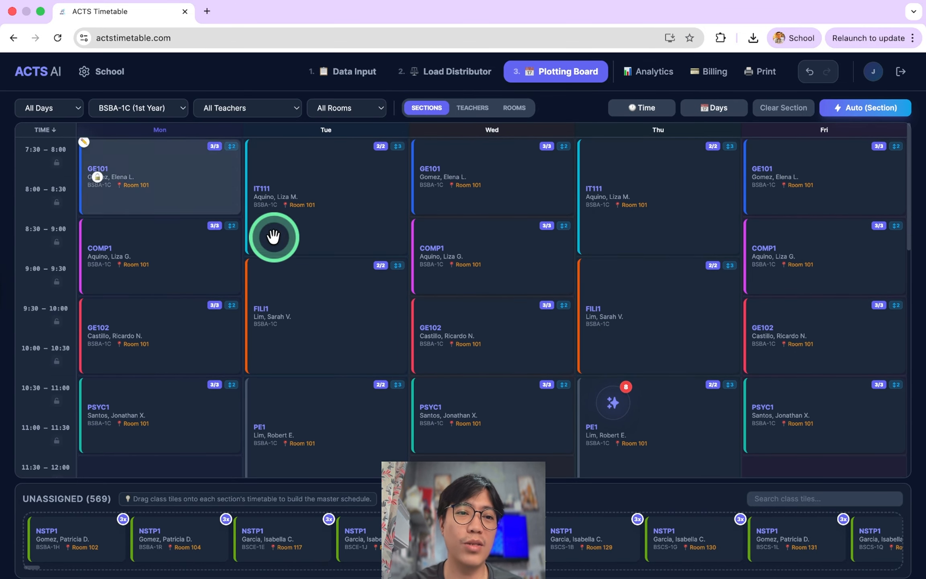
click(164, 107)
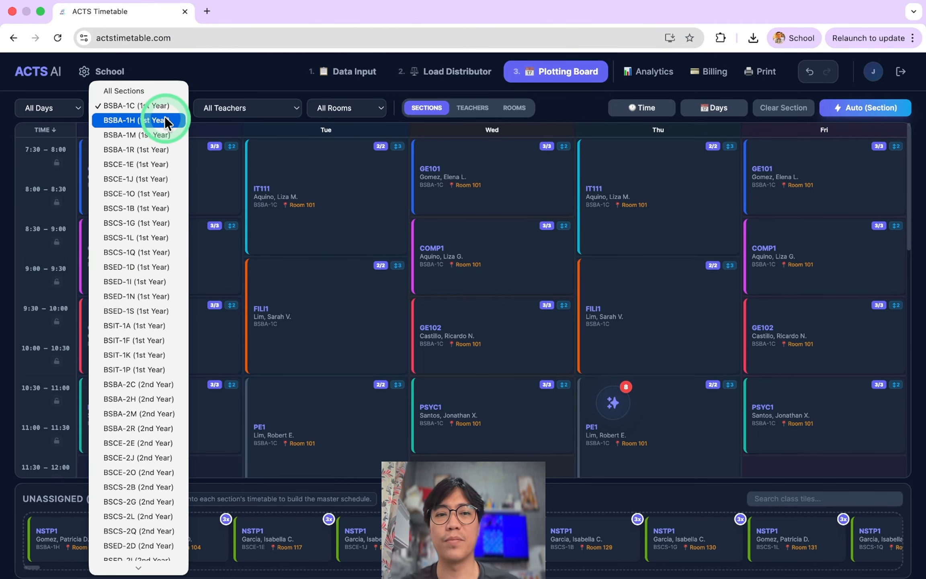
click(164, 120)
click(855, 110)
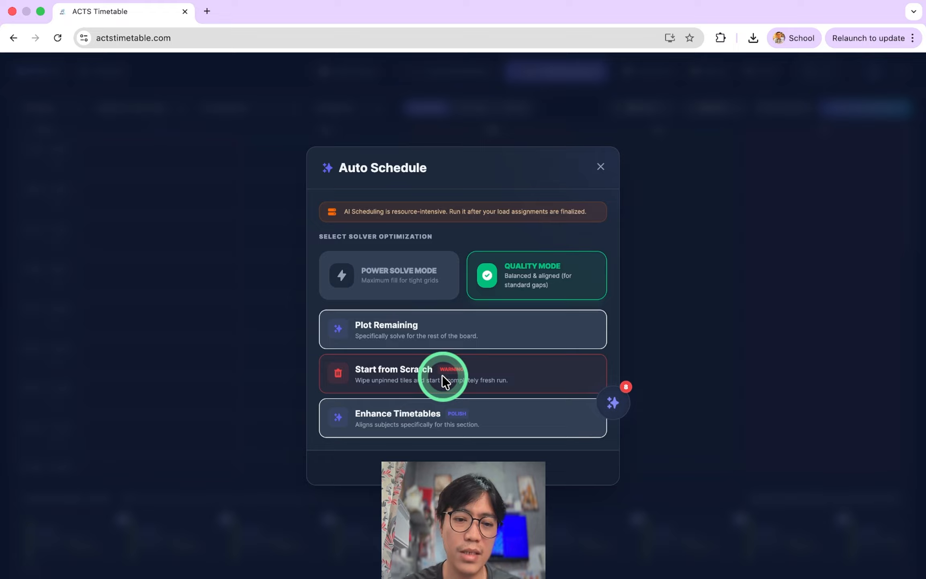
click(458, 377)
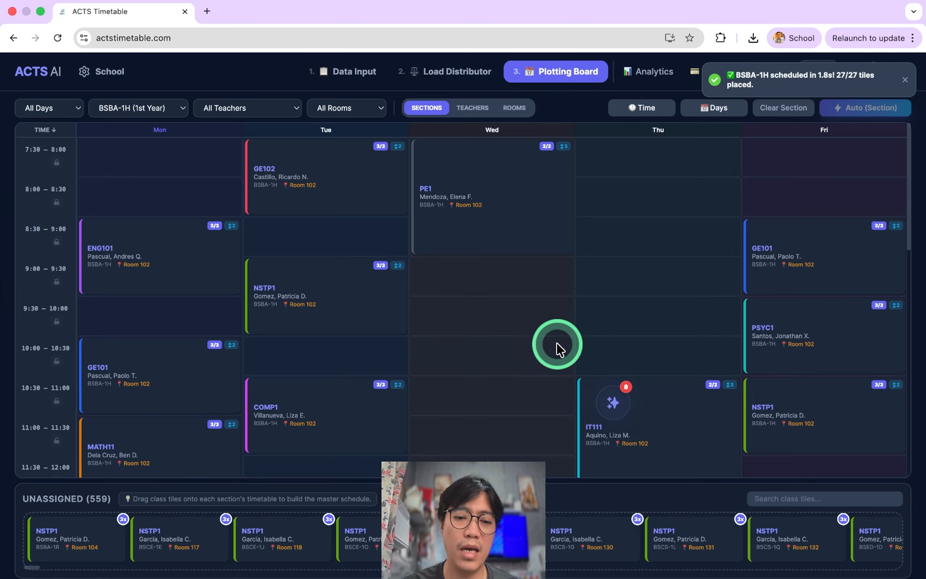
Step: Look over the full BSBA-1H weekly timetable, checking how its classes are spread across days and around the locked activities
scroll(553, 347, down, 6)
scroll(512, 209, up, 6)
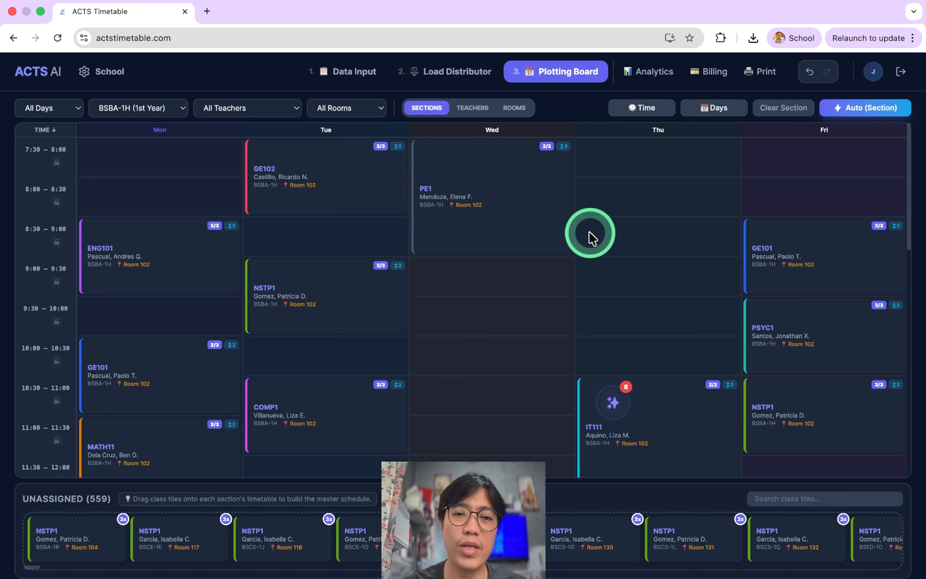
scroll(597, 308, down, 12)
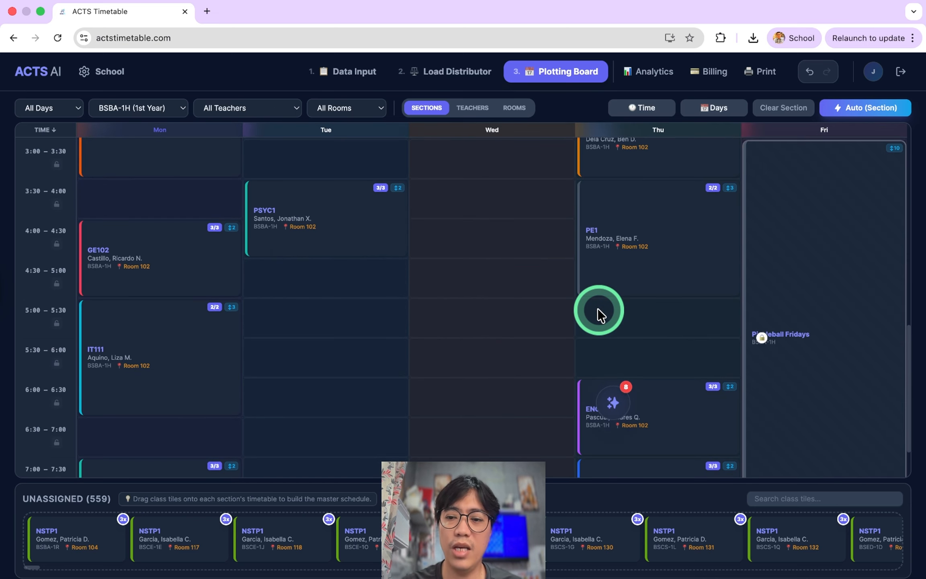
scroll(829, 317, down, 1)
scroll(828, 317, up, 1)
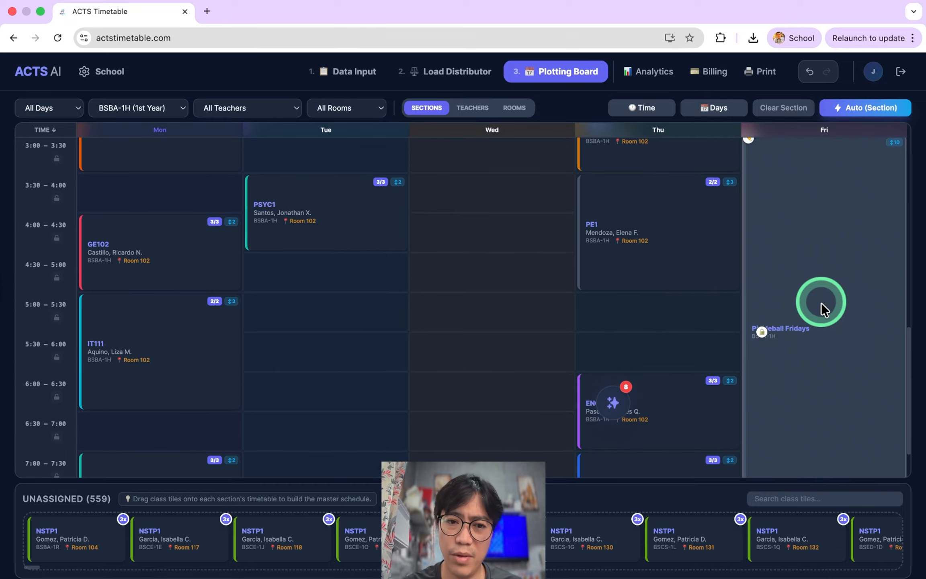
scroll(821, 302, up, 5)
scroll(815, 243, down, 3)
scroll(812, 272, up, 1)
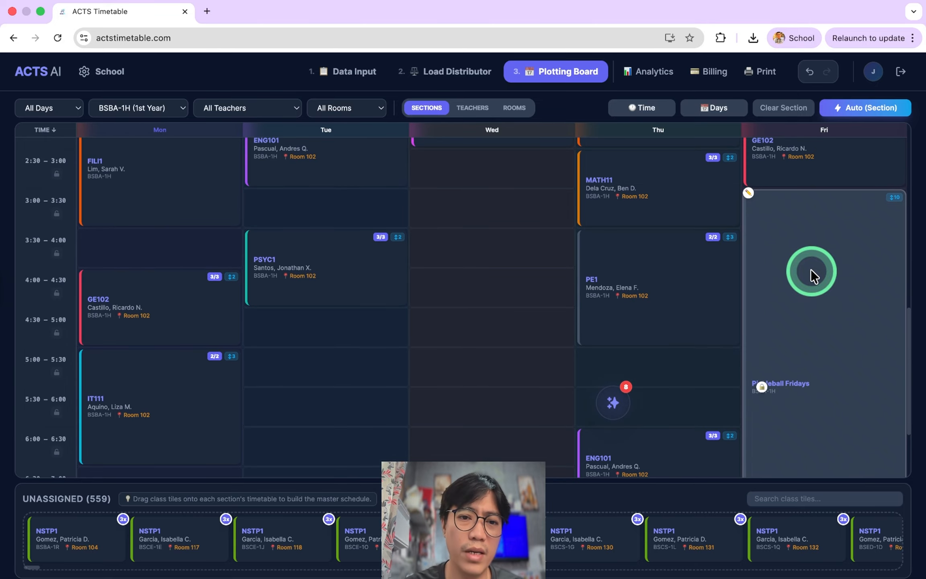
scroll(811, 269, up, 6)
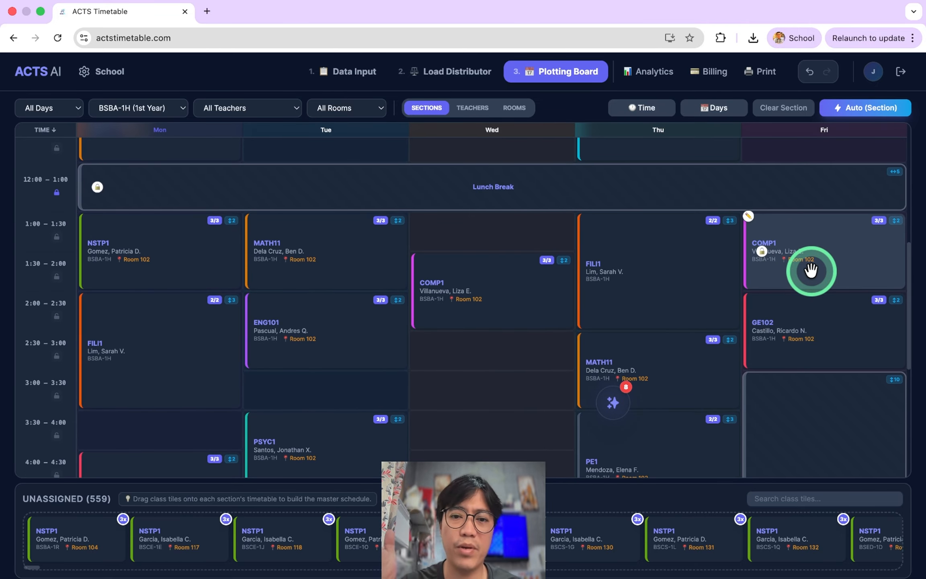
scroll(545, 354, up, 10)
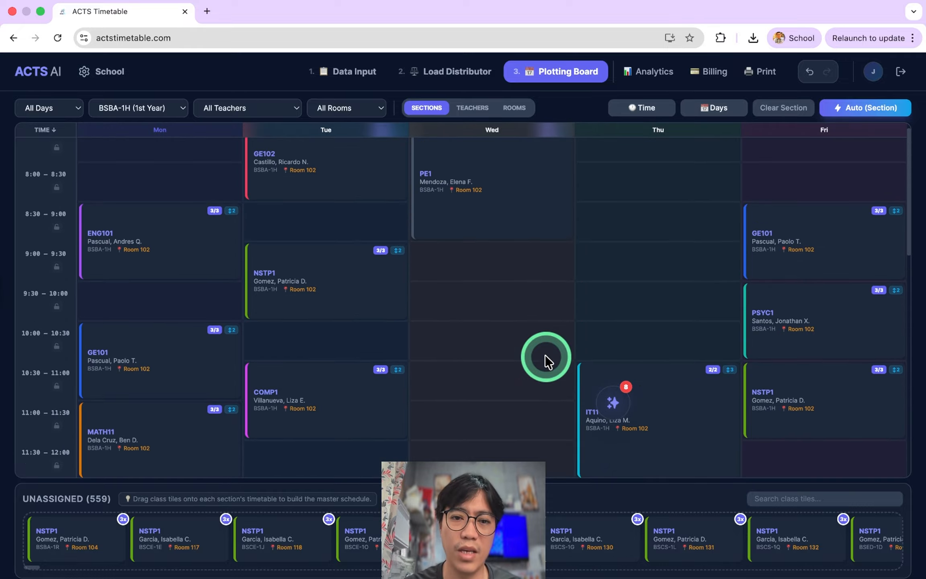
scroll(545, 354, down, 15)
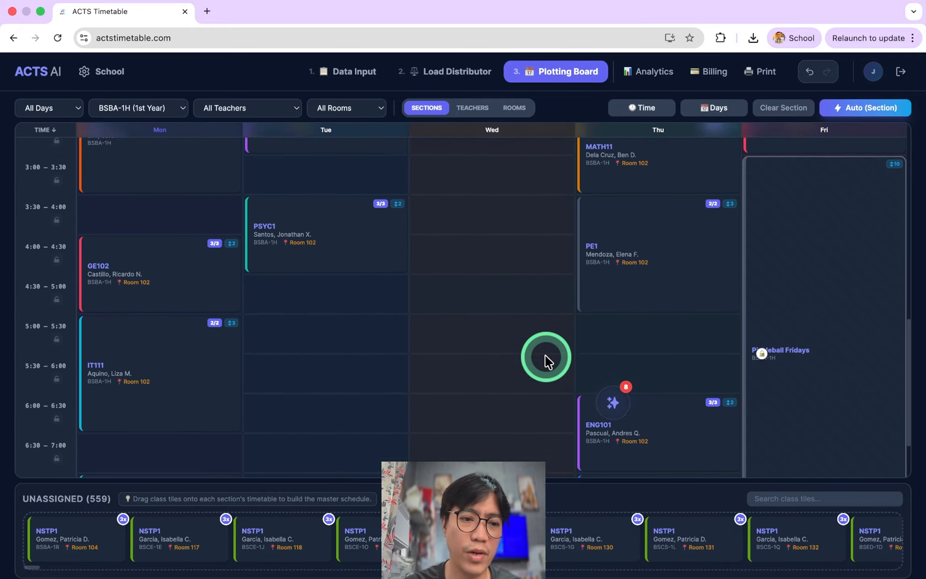
drag(57, 290, 68, 458)
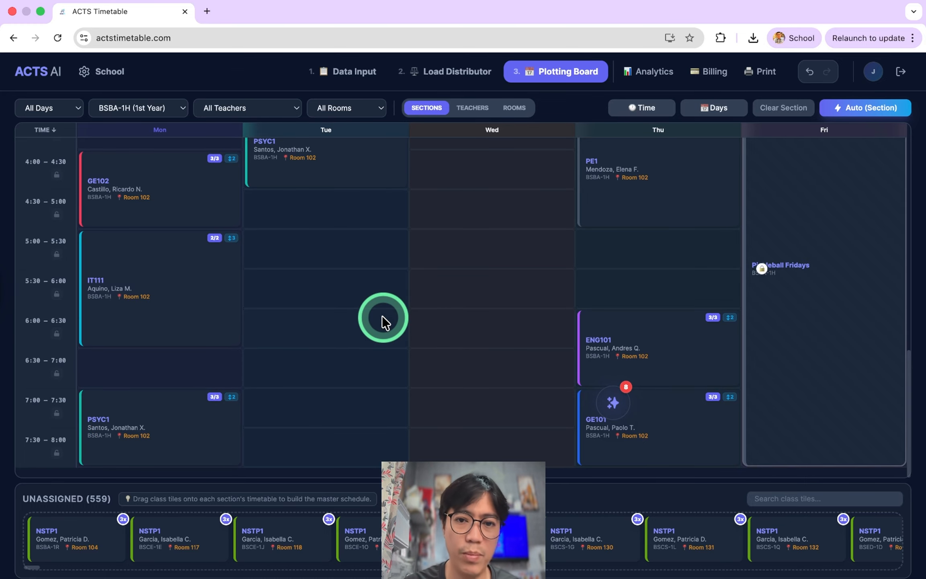
scroll(383, 317, up, 15)
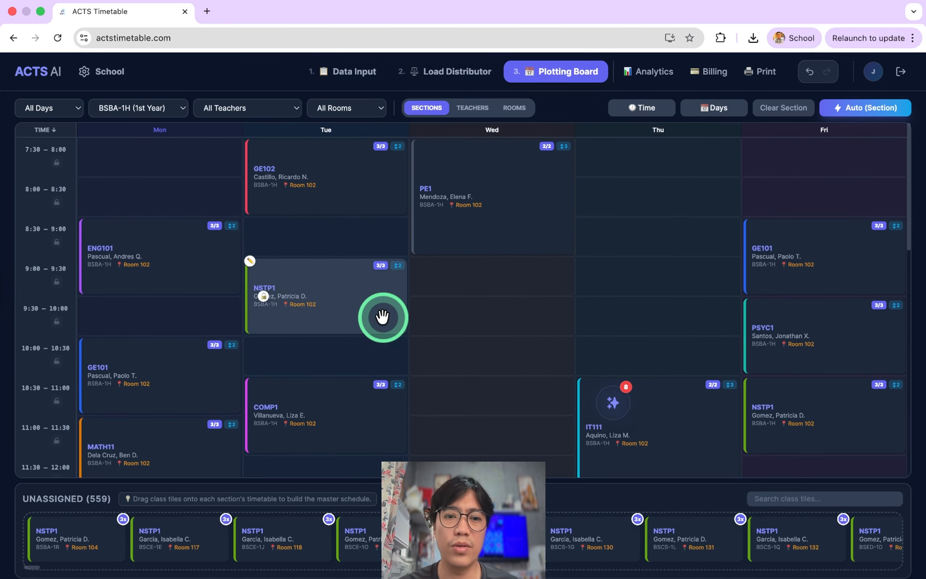
scroll(383, 317, down, 7)
scroll(383, 318, up, 7)
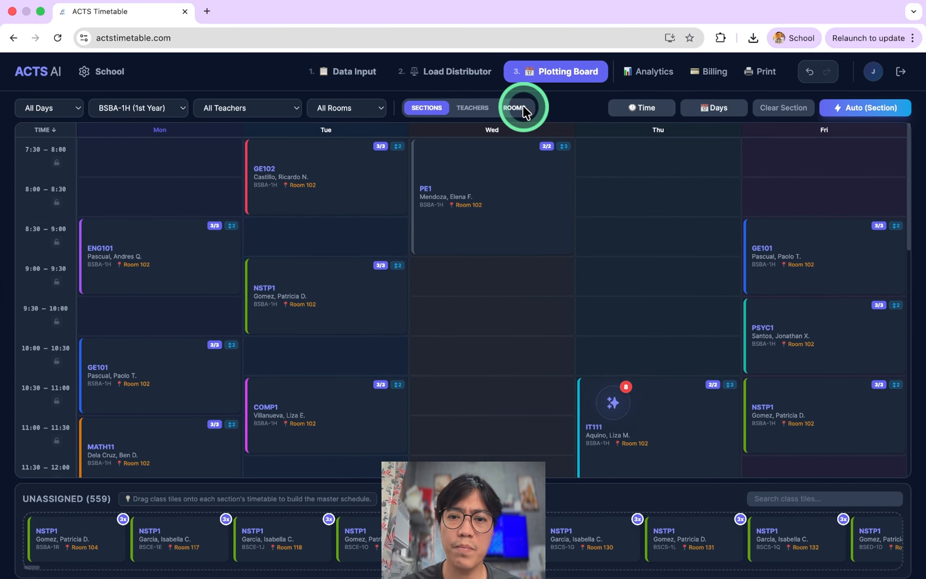